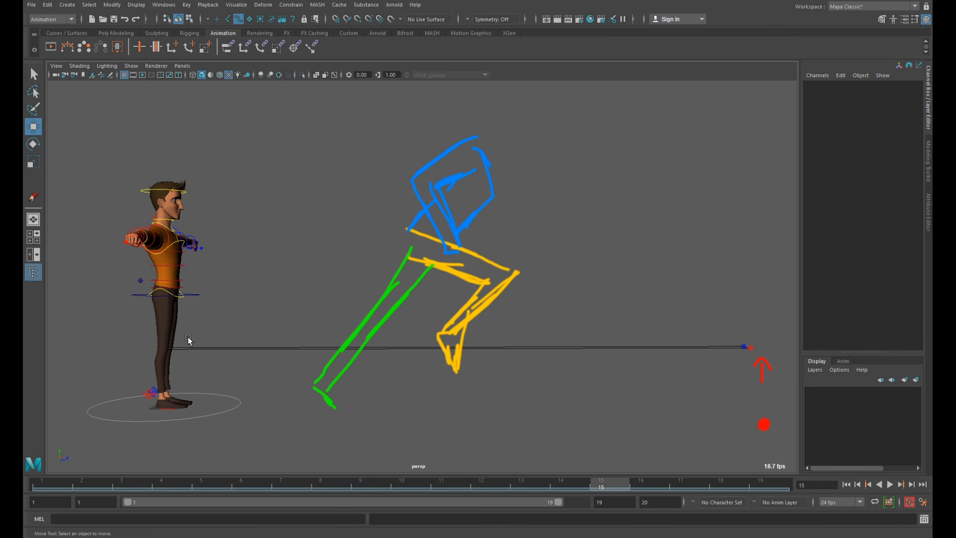
Step: Scrub through frames 1 to 19 to examine the run-cycle pose sketches frame by frame
{"action": "mouse_move", "coordinate": [54, 489]}
{"action": "left_mouse_down"}
{"action": "mouse_move", "coordinate": [774, 483]}
{"action": "mouse_move", "coordinate": [42, 486]}
{"action": "left_mouse_up"}
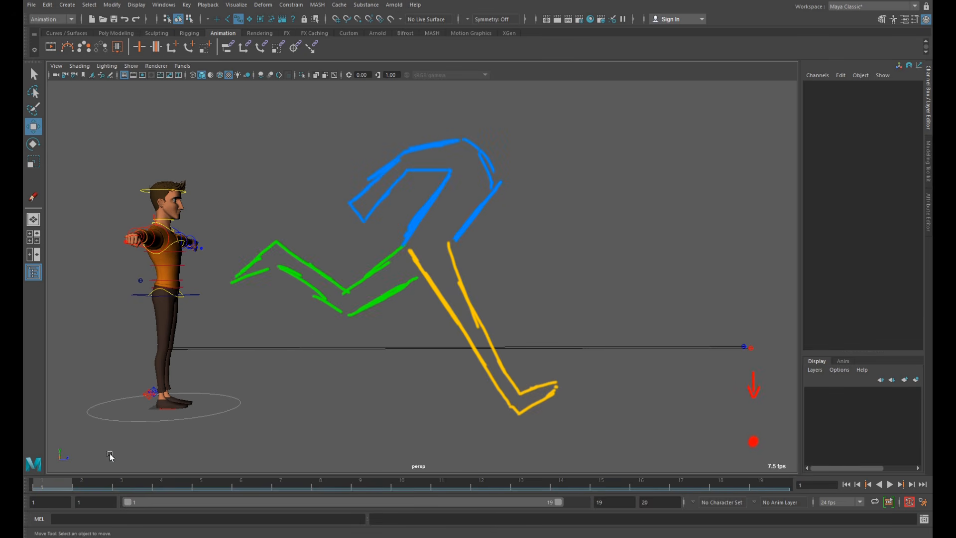
{"action": "mouse_move", "coordinate": [66, 482]}
{"action": "left_mouse_down"}
{"action": "mouse_move", "coordinate": [121, 489]}
{"action": "mouse_move", "coordinate": [42, 493]}
{"action": "mouse_move", "coordinate": [121, 483]}
{"action": "left_mouse_up"}
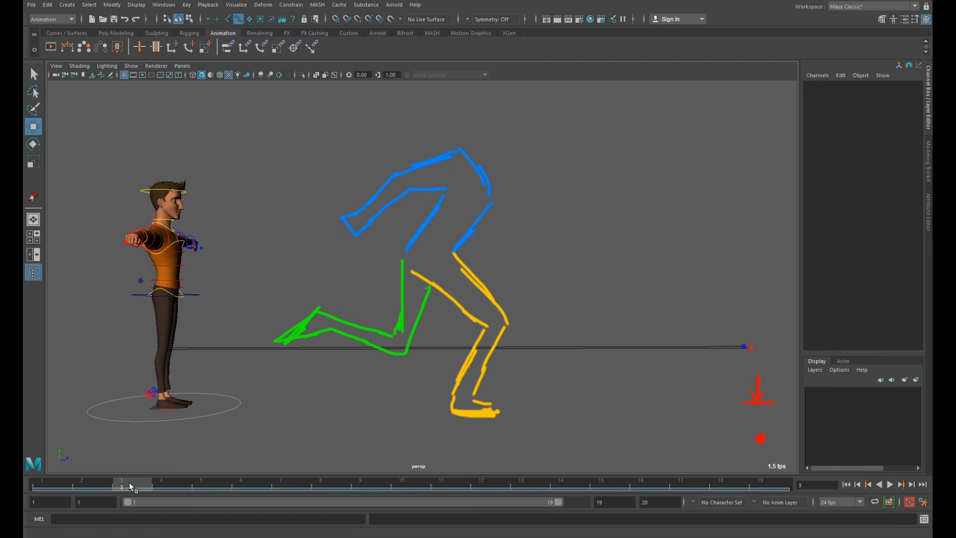
{"action": "left_click_drag", "start_coordinate": [130, 483], "coordinate": [219, 483]}
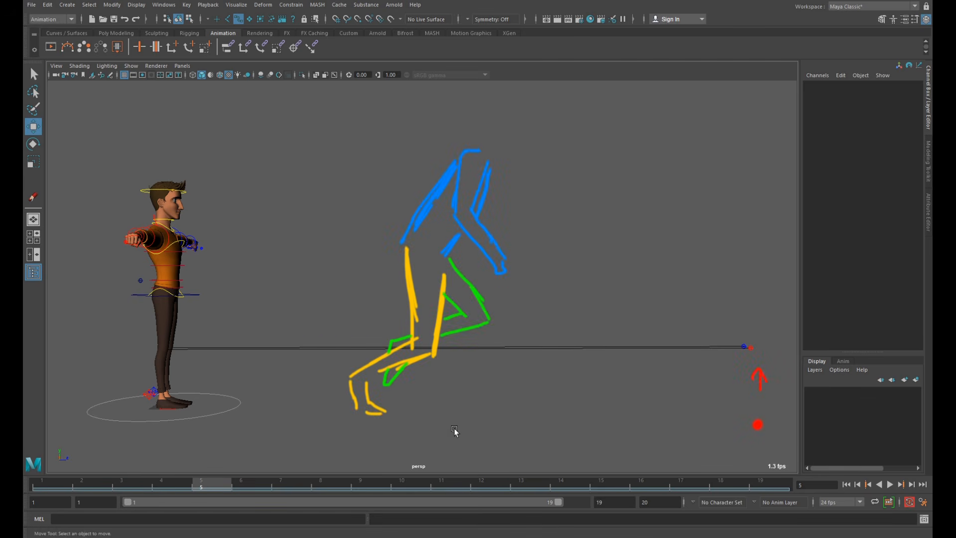
{"action": "left_click", "coordinate": [244, 487]}
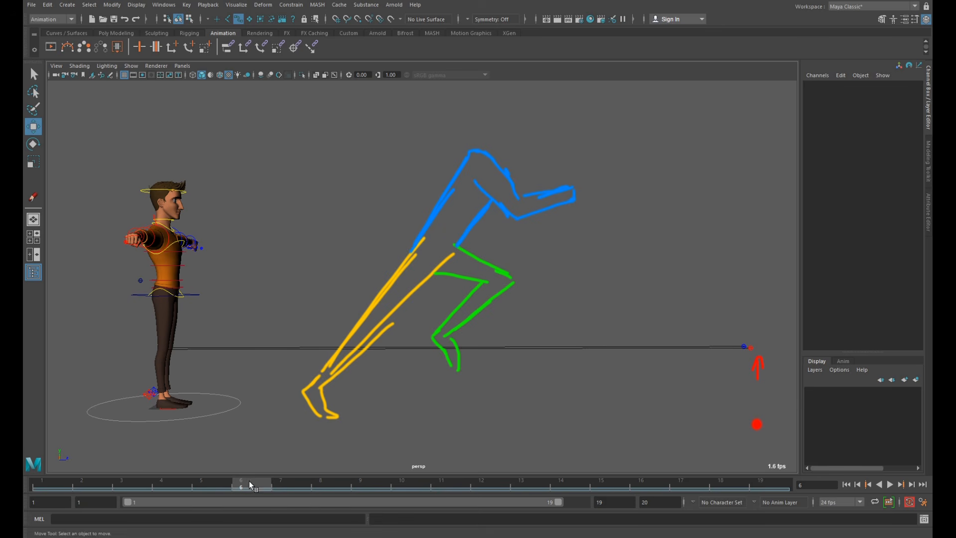
{"action": "mouse_move", "coordinate": [249, 481]}
{"action": "left_mouse_down"}
{"action": "mouse_move", "coordinate": [220, 480]}
{"action": "mouse_move", "coordinate": [402, 489]}
{"action": "left_mouse_up"}
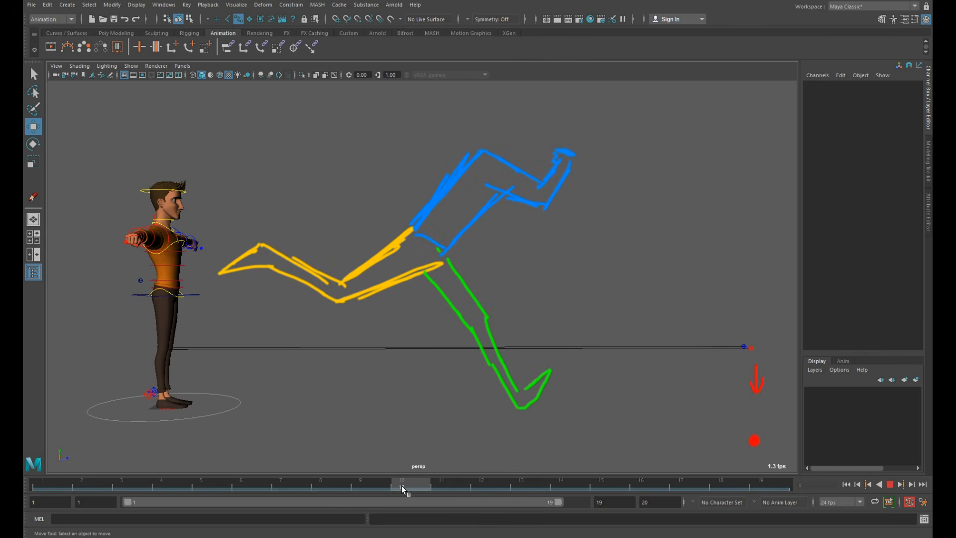
{"action": "left_click_drag", "start_coordinate": [43, 489], "coordinate": [122, 494]}
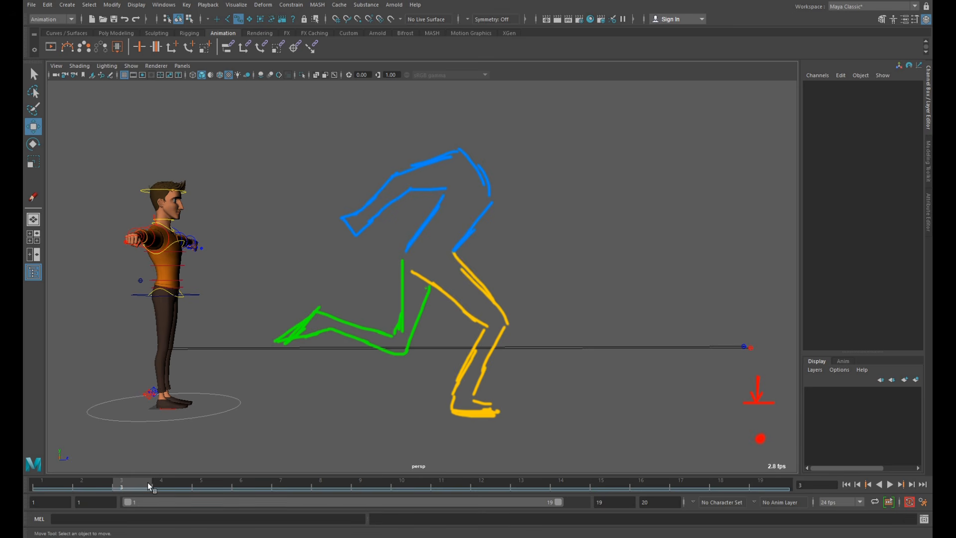
{"action": "mouse_move", "coordinate": [148, 485]}
{"action": "left_mouse_down"}
{"action": "mouse_move", "coordinate": [271, 487]}
{"action": "mouse_move", "coordinate": [83, 491]}
{"action": "mouse_move", "coordinate": [25, 481]}
{"action": "mouse_move", "coordinate": [218, 496]}
{"action": "mouse_move", "coordinate": [300, 483]}
{"action": "mouse_move", "coordinate": [721, 489]}
{"action": "left_mouse_up"}
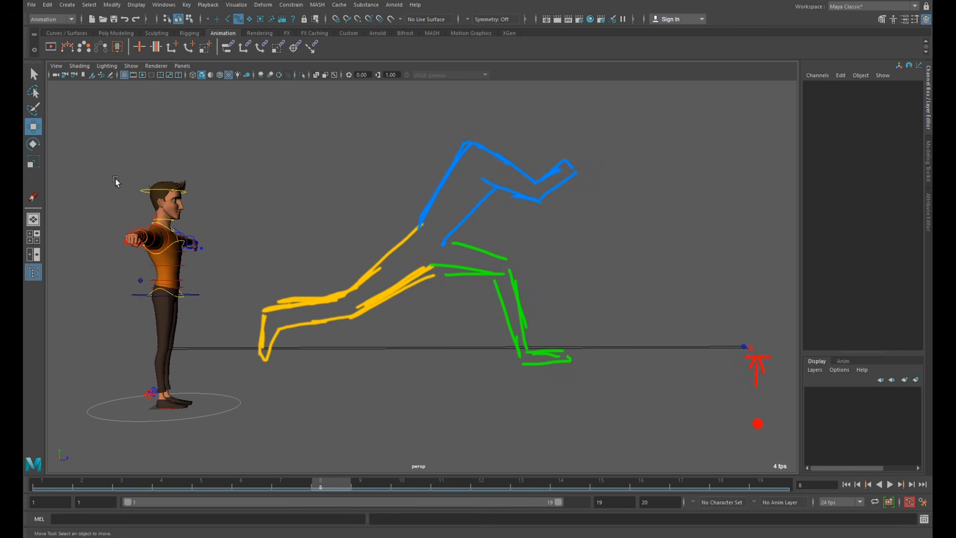
Step: At frame 1, raise the character's right foot control behind the body and rotate it so the toes point down
{"action": "left_click_drag", "start_coordinate": [115, 180], "coordinate": [222, 449]}
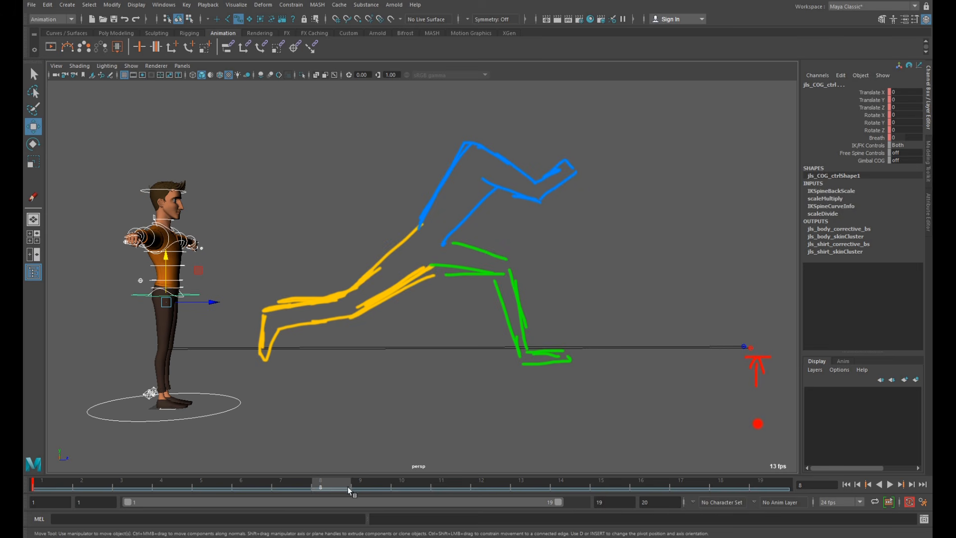
{"action": "left_click_drag", "start_coordinate": [351, 489], "coordinate": [26, 489]}
{"action": "left_click", "coordinate": [275, 376]}
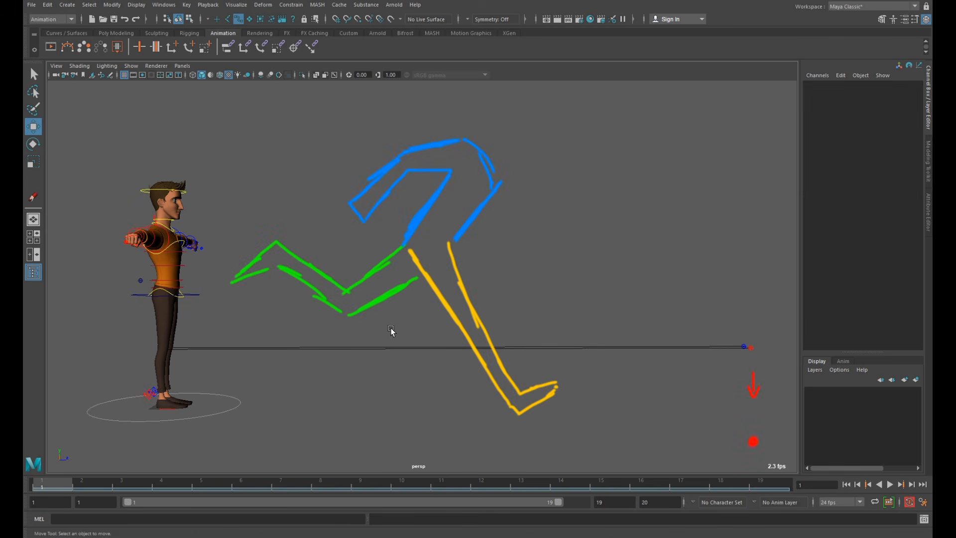
{"action": "middle_click_drag", "start_coordinate": [393, 332], "coordinate": [551, 327], "text": "alt"}
{"action": "scroll", "coordinate": [480, 352], "scroll_direction": "up", "scroll_amount": 3}
{"action": "middle_click_drag", "start_coordinate": [480, 353], "coordinate": [473, 340], "text": "alt"}
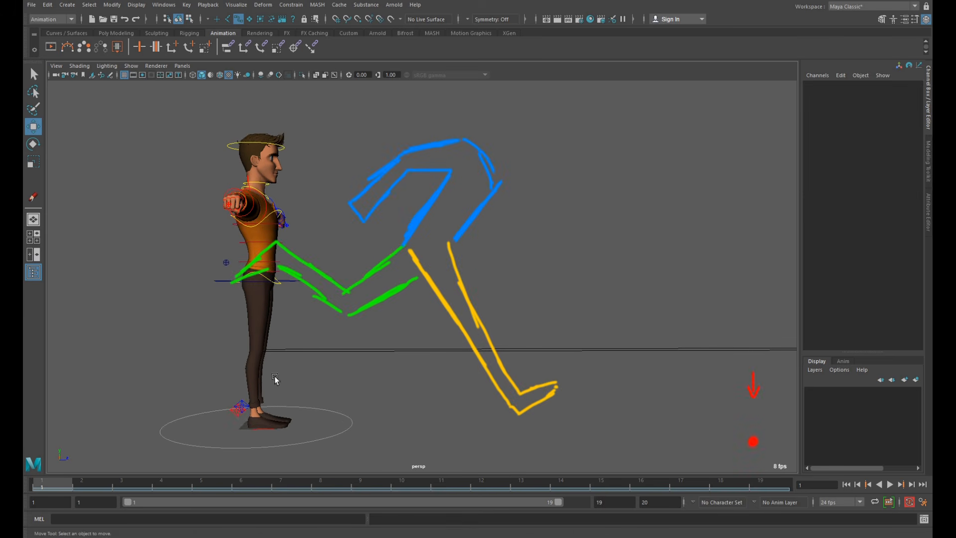
{"action": "left_click", "coordinate": [240, 415]}
{"action": "left_click_drag", "start_coordinate": [239, 412], "coordinate": [178, 257]}
{"action": "key", "text": "e"}
{"action": "key", "text": "w"}
Step: Move the left foot control forward to about 50.5 in Translate Z and rotate it about -39.7 in X to lift the toes
{"action": "left_click", "coordinate": [241, 406]}
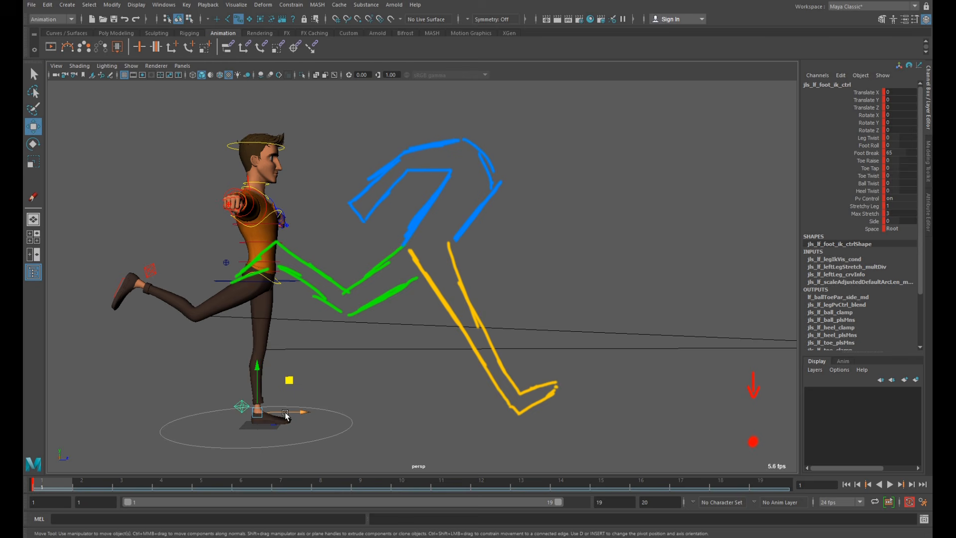
{"action": "left_click_drag", "start_coordinate": [241, 406], "coordinate": [339, 371]}
{"action": "key", "text": "e"}
Step: Lean the body forward by rotating the COG control to about 38.5 in X
{"action": "left_click", "coordinate": [297, 282]}
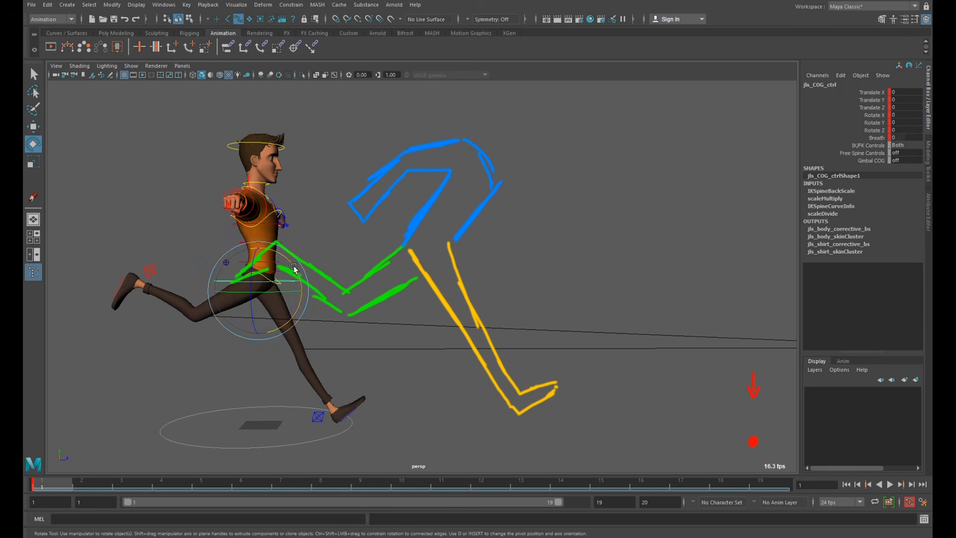
{"action": "left_click_drag", "start_coordinate": [295, 269], "coordinate": [305, 295]}
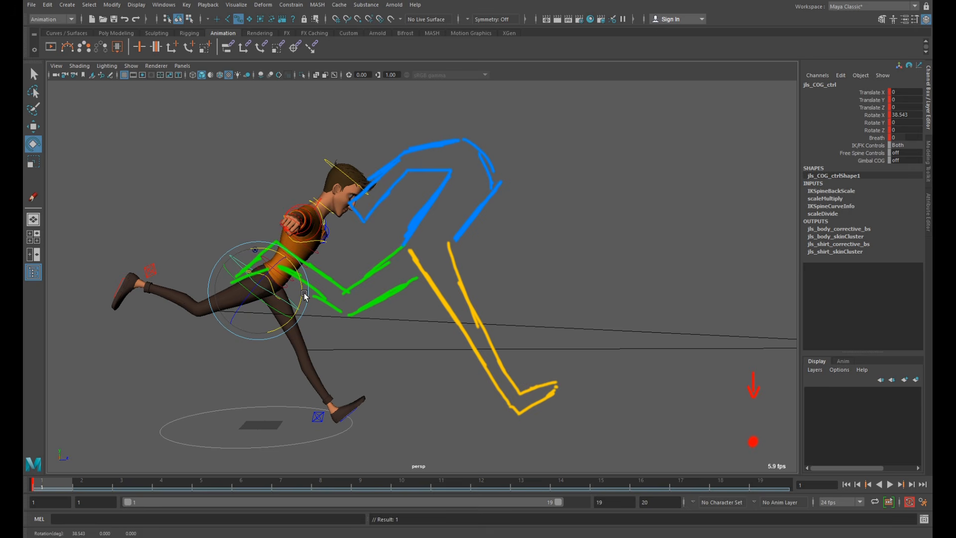
Step: Lower the right foot control to about 72.8 in Translate Y and -67.8 in Translate Z, and rotate it to about 132.5 in X
{"action": "left_click", "coordinate": [148, 275]}
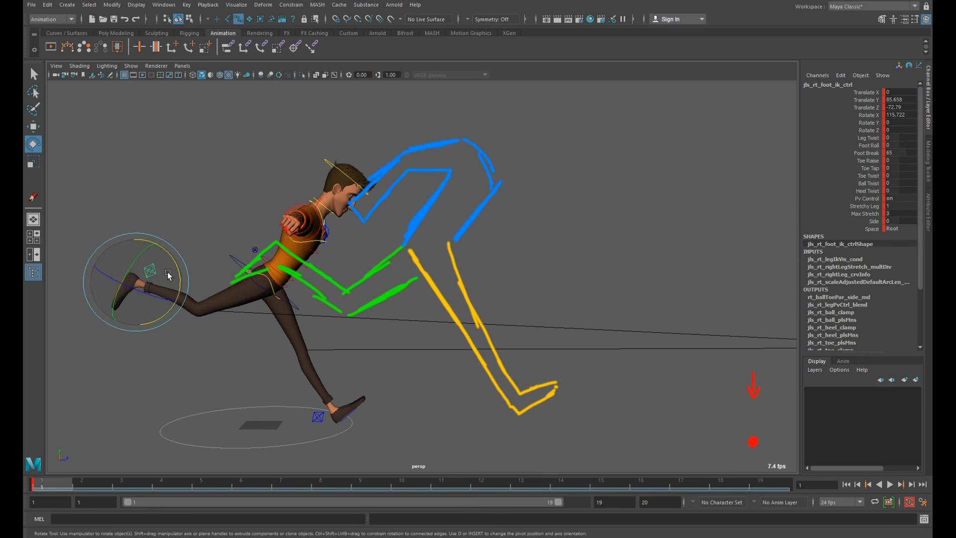
{"action": "key", "text": "w"}
{"action": "left_click_drag", "start_coordinate": [172, 260], "coordinate": [223, 307]}
{"action": "key", "text": "e"}
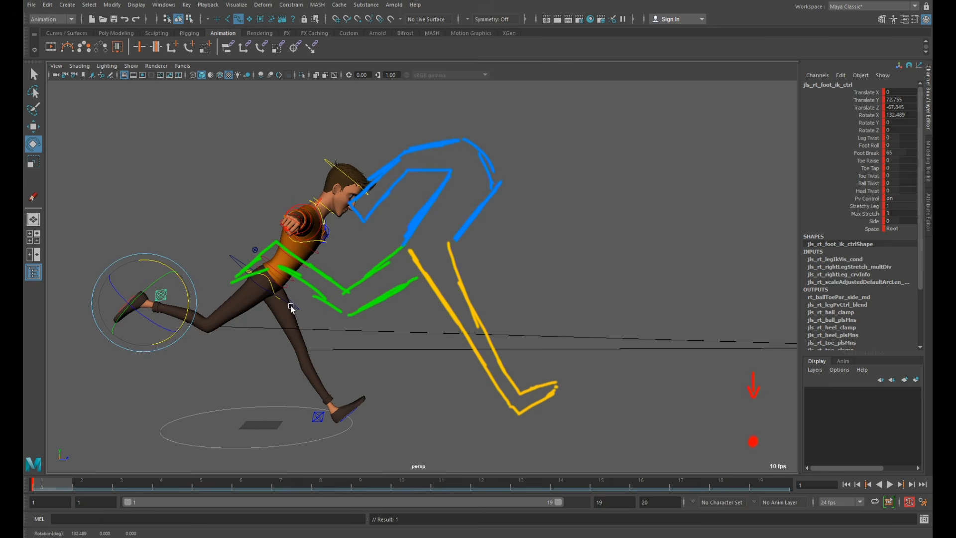
Step: Lower the COG control to about -6.7 in Translate Y
{"action": "left_click", "coordinate": [267, 251]}
{"action": "key", "text": "w"}
{"action": "left_click_drag", "start_coordinate": [261, 249], "coordinate": [264, 271]}
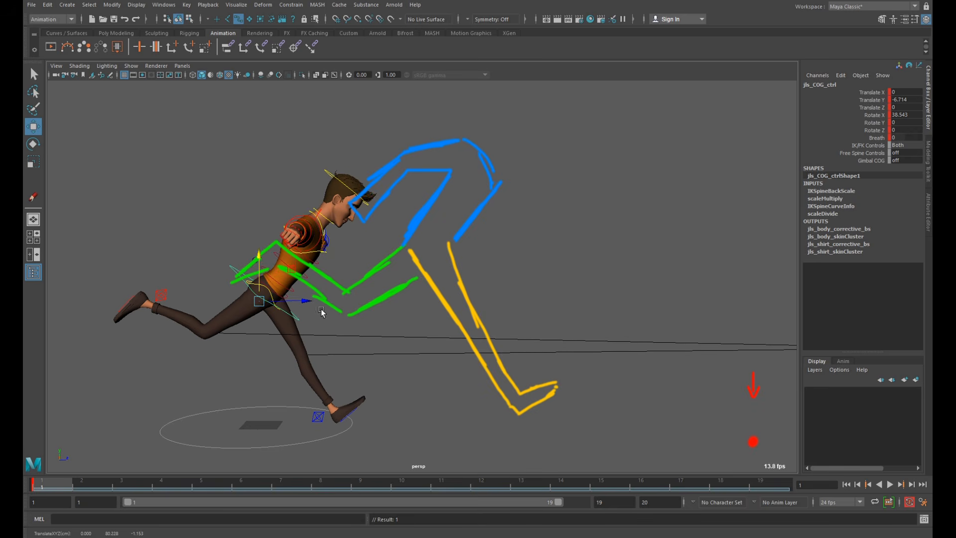
Step: From the front, twist and tilt the COG control to about -12.9 in Rotate Y and -10.1 in Rotate Z
{"action": "left_click", "coordinate": [332, 414]}
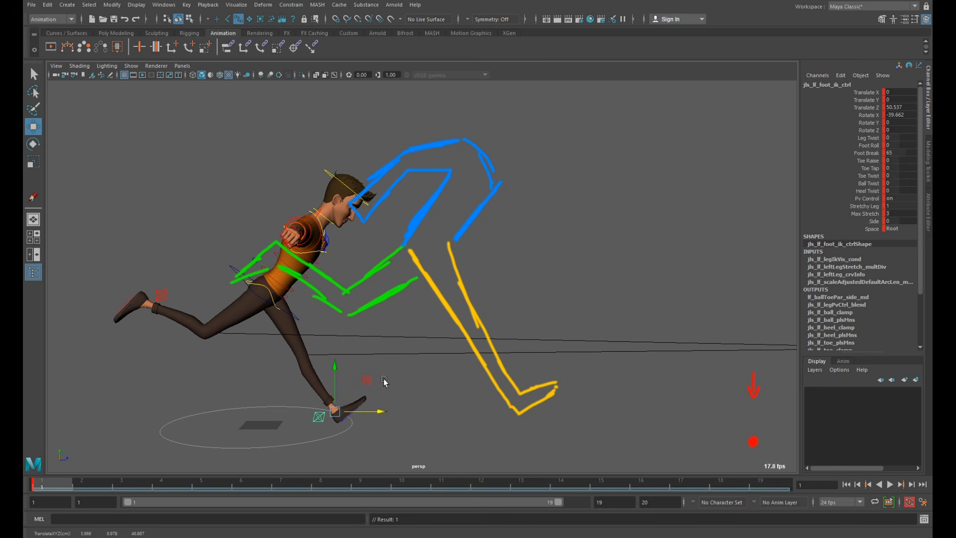
{"action": "mouse_move", "coordinate": [384, 381]}
{"action": "left_mouse_down", "text": "alt"}
{"action": "mouse_move", "coordinate": [439, 343]}
{"action": "mouse_move", "coordinate": [662, 297]}
{"action": "mouse_move", "coordinate": [604, 318]}
{"action": "left_mouse_up", "text": "alt"}
{"action": "left_click", "coordinate": [585, 270]}
{"action": "key", "text": "e"}
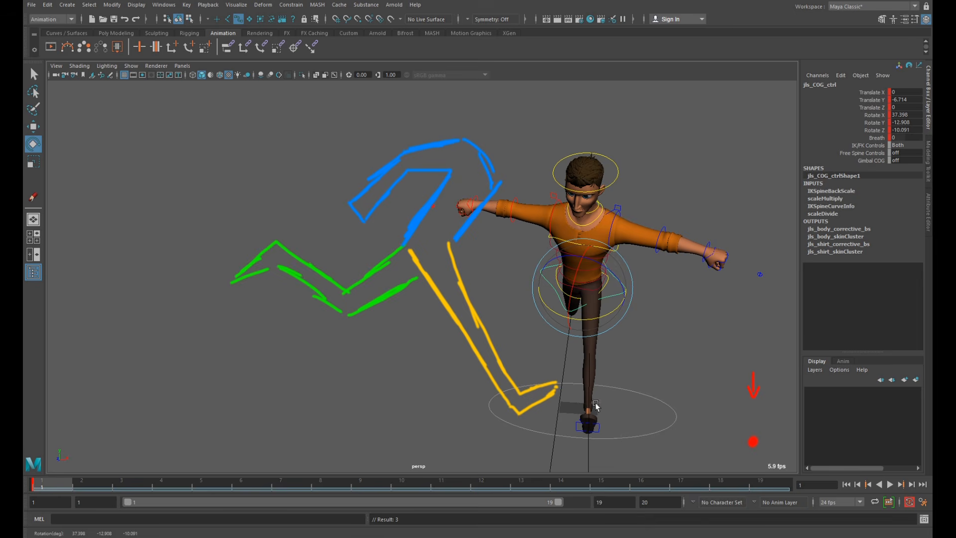
Step: Copy the frame 1 pose of all the character's controls to frame 19 and key it there
{"action": "left_click_drag", "start_coordinate": [635, 396], "coordinate": [687, 397], "text": "alt"}
{"action": "left_click_drag", "start_coordinate": [173, 486], "coordinate": [422, 495]}
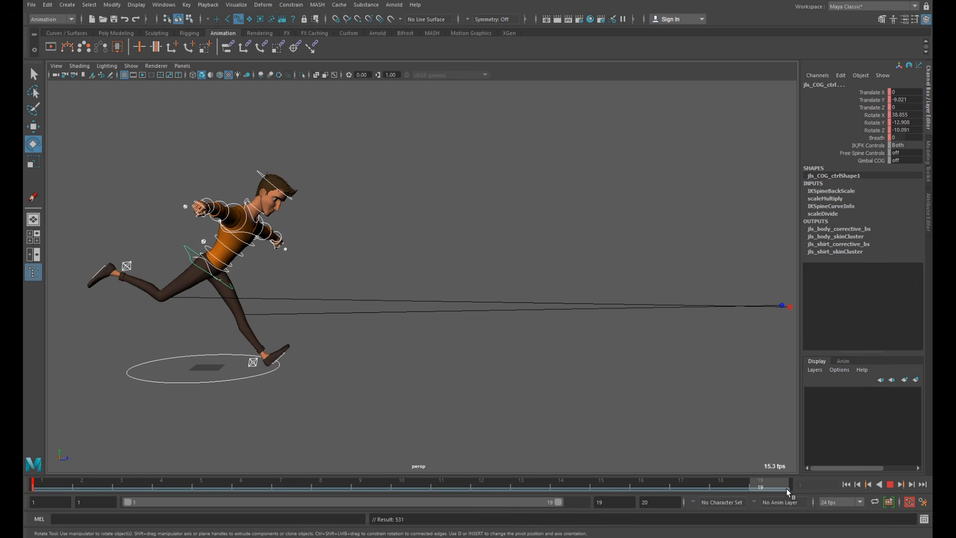
{"action": "key", "text": "s"}
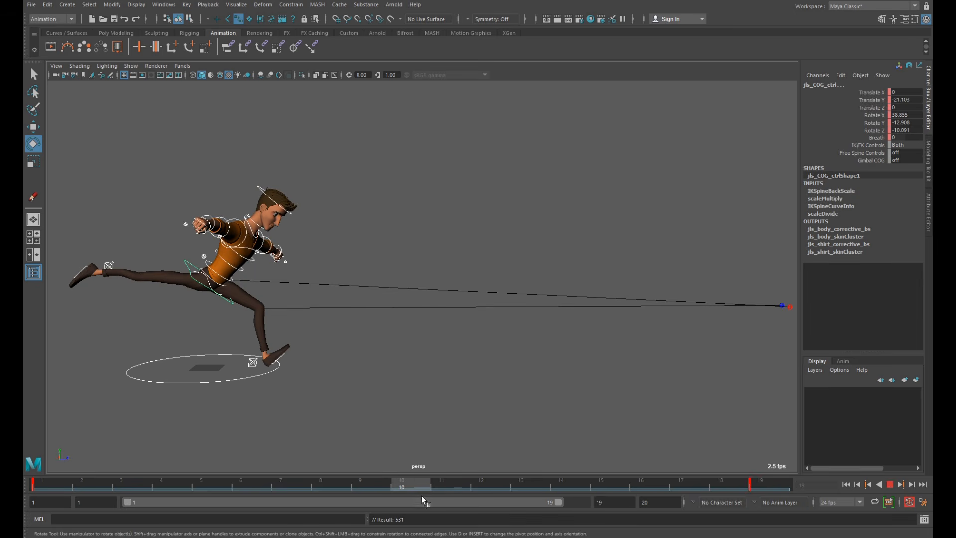
Step: Open the Graph Editor and apply auto tangents to all the controls' curves, checking the motion around frame 10
{"action": "left_click", "coordinate": [164, 4]}
{"action": "mouse_move", "coordinate": [193, 58]}
{"action": "left_click", "coordinate": [291, 65]}
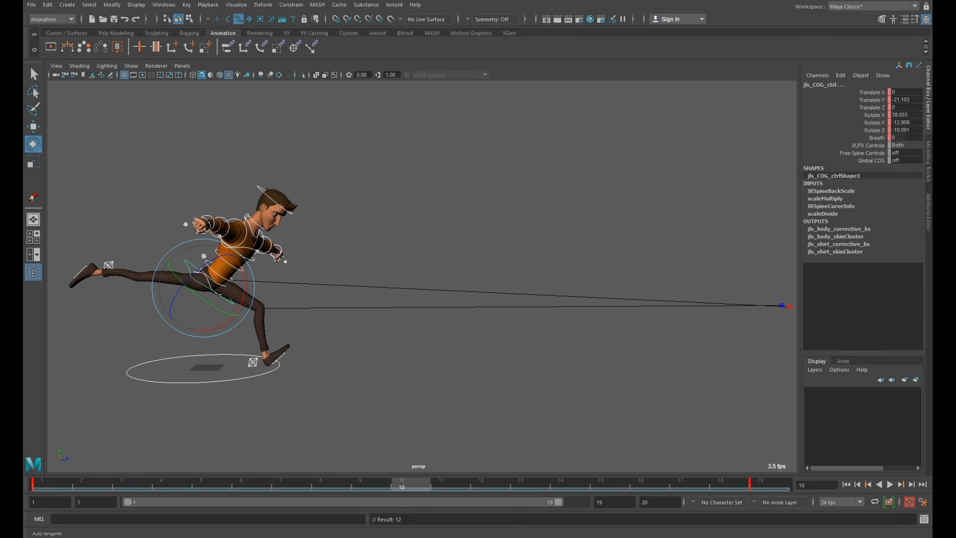
{"action": "mouse_move", "coordinate": [410, 483]}
{"action": "left_mouse_down"}
{"action": "mouse_move", "coordinate": [251, 487]}
{"action": "mouse_move", "coordinate": [344, 496]}
{"action": "left_mouse_up"}
Step: Set a key on all the character's controls at frame 10
{"action": "left_click", "coordinate": [418, 486]}
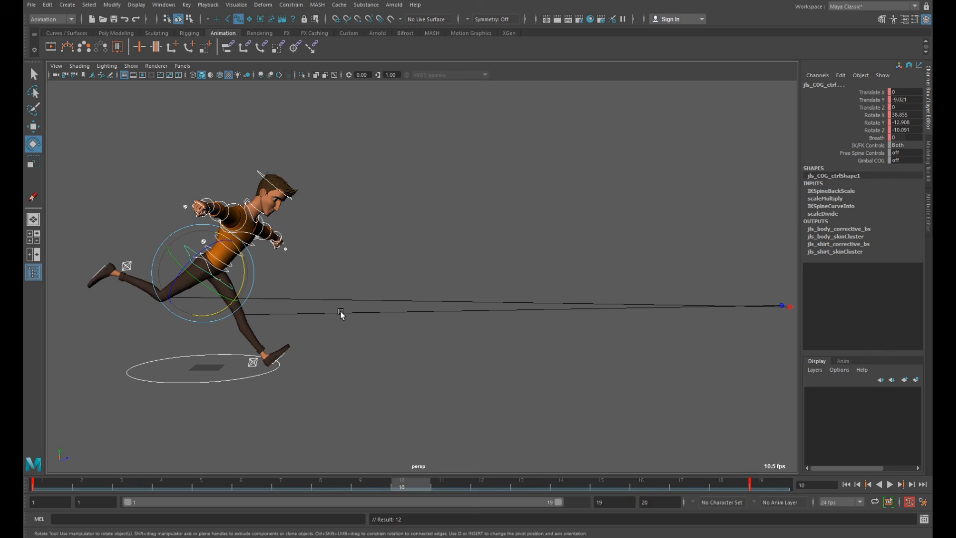
{"action": "scroll", "coordinate": [341, 315], "scroll_direction": "up", "scroll_amount": 2}
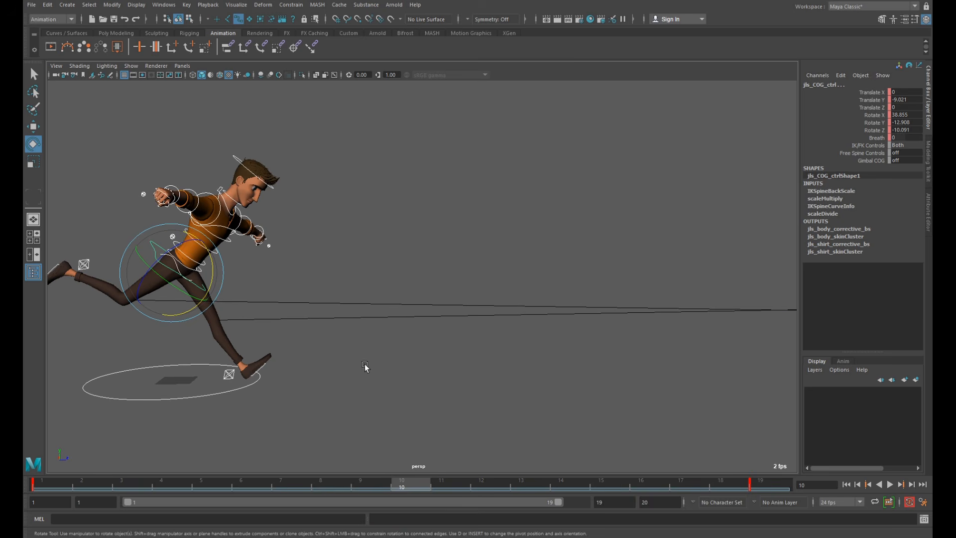
{"action": "key", "text": "s"}
Step: At frame 10, move the left foot control up behind the body and rotate it to about 135.5 in X
{"action": "middle_click_drag", "start_coordinate": [344, 330], "coordinate": [504, 334], "text": "alt"}
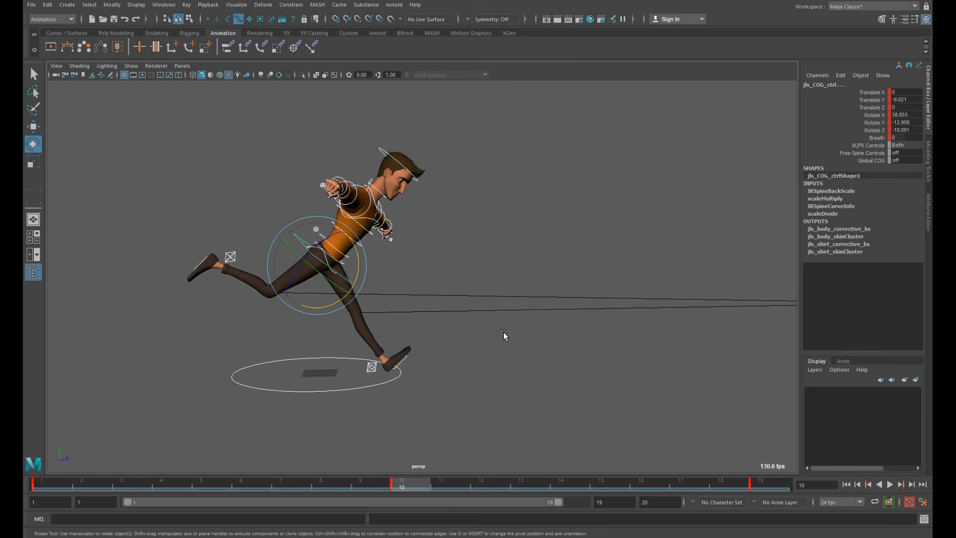
{"action": "scroll", "coordinate": [504, 336], "scroll_direction": "up", "scroll_amount": 2}
{"action": "left_click", "coordinate": [354, 398]}
{"action": "key", "text": "w"}
{"action": "left_click_drag", "start_coordinate": [406, 354], "coordinate": [245, 217]}
{"action": "key", "text": "e"}
{"action": "key", "text": "q"}
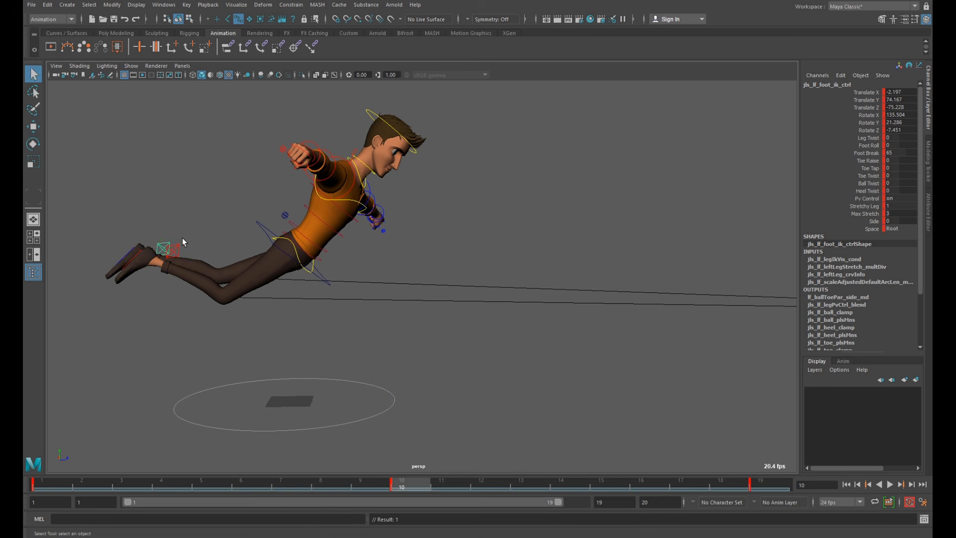
Step: Bring the right foot forward, reset its translate and rotate values to 0, and move it to 46.05 in Translate Z
{"action": "left_click", "coordinate": [176, 250]}
{"action": "key", "text": "w"}
{"action": "left_click_drag", "start_coordinate": [186, 226], "coordinate": [571, 307]}
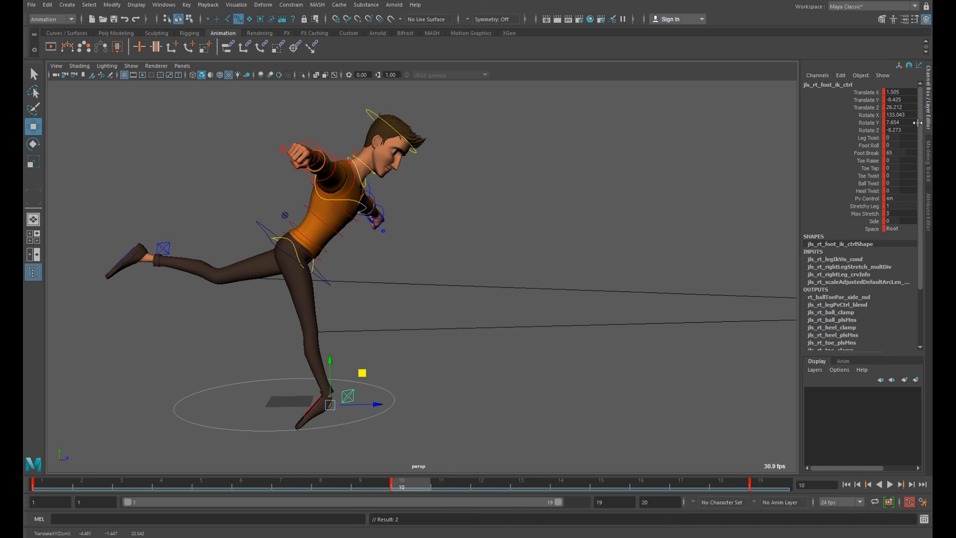
{"action": "left_click_drag", "start_coordinate": [906, 93], "coordinate": [904, 130]}
{"action": "type", "text": "0"}
{"action": "key", "text": "Return"}
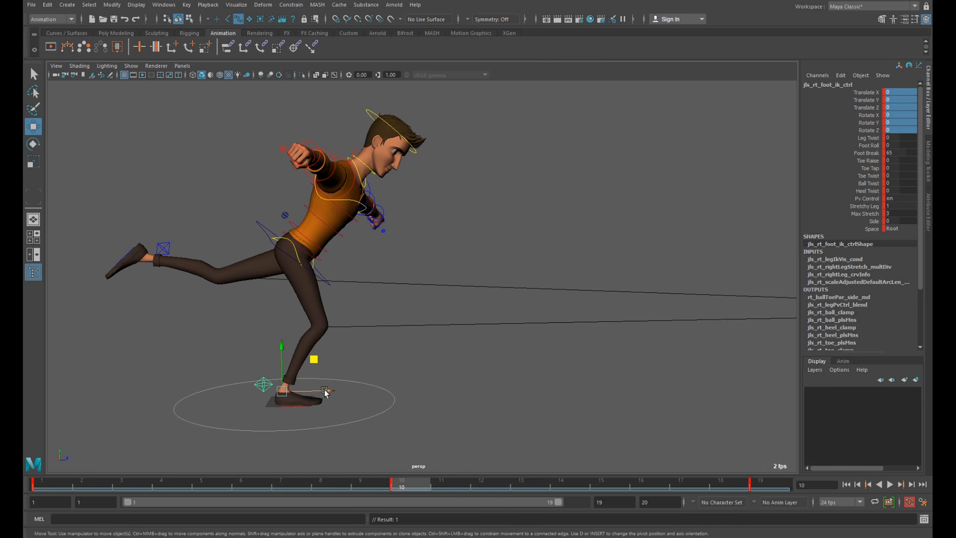
{"action": "left_click_drag", "start_coordinate": [325, 391], "coordinate": [410, 390]}
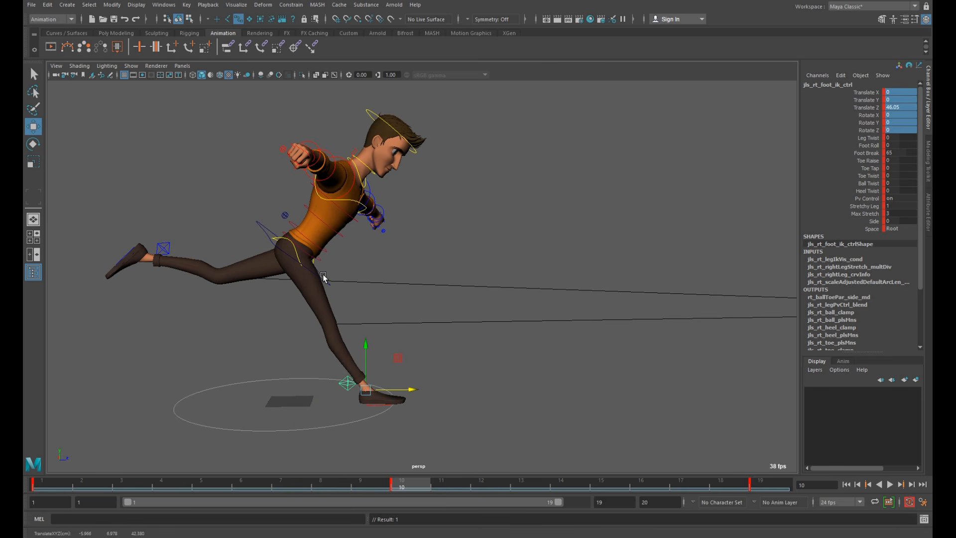
Step: From the front, twist and tilt the COG control the opposite way to about 14 in Rotate Y and 12 in Rotate Z
{"action": "left_click", "coordinate": [323, 277]}
{"action": "left_click_drag", "start_coordinate": [487, 299], "coordinate": [395, 312], "text": "alt"}
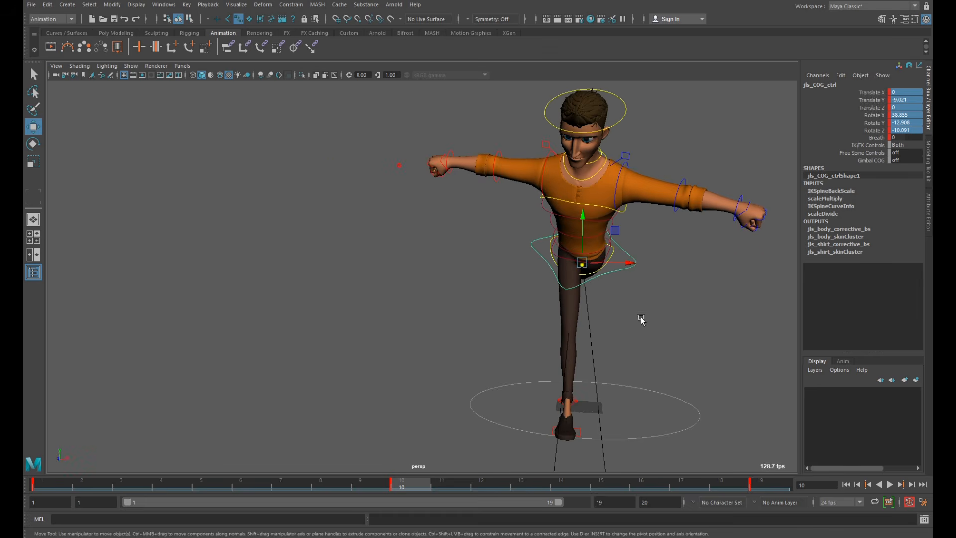
{"action": "key", "text": "r"}
{"action": "key", "text": "e"}
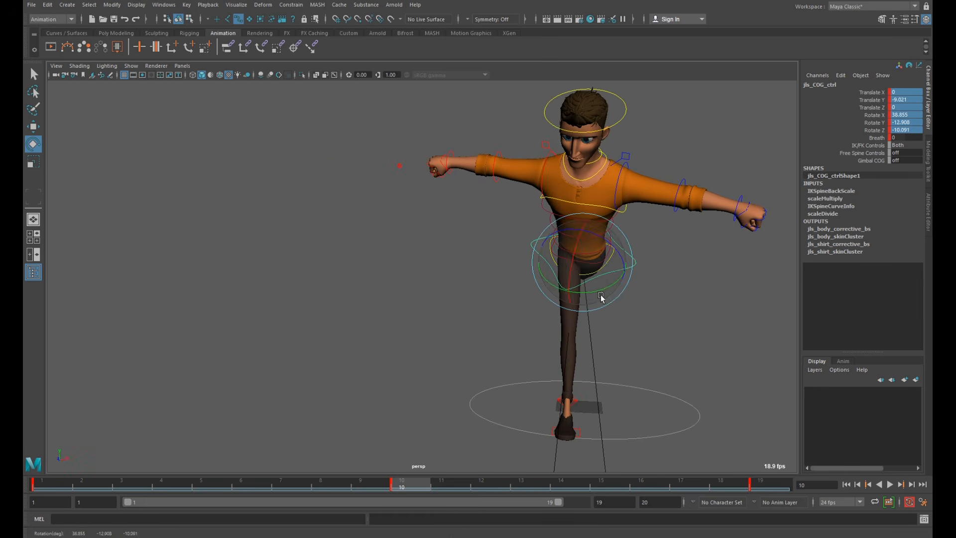
{"action": "mouse_move", "coordinate": [602, 297]}
{"action": "left_mouse_down"}
{"action": "mouse_move", "coordinate": [580, 299]}
{"action": "mouse_move", "coordinate": [608, 294]}
{"action": "mouse_move", "coordinate": [610, 304]}
{"action": "left_mouse_up"}
{"action": "key", "text": "q"}
Step: Shift the right foot control sideways under the body to 3.53 in Translate X
{"action": "left_click", "coordinate": [577, 405]}
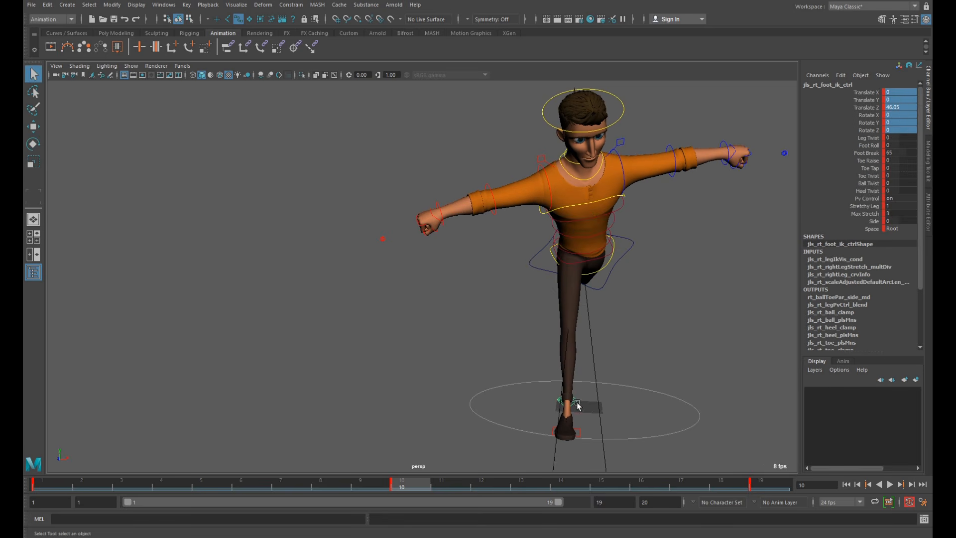
{"action": "key", "text": "w"}
{"action": "mouse_move", "coordinate": [602, 412]}
{"action": "left_mouse_down"}
{"action": "mouse_move", "coordinate": [623, 416]}
{"action": "mouse_move", "coordinate": [612, 417]}
{"action": "left_mouse_up"}
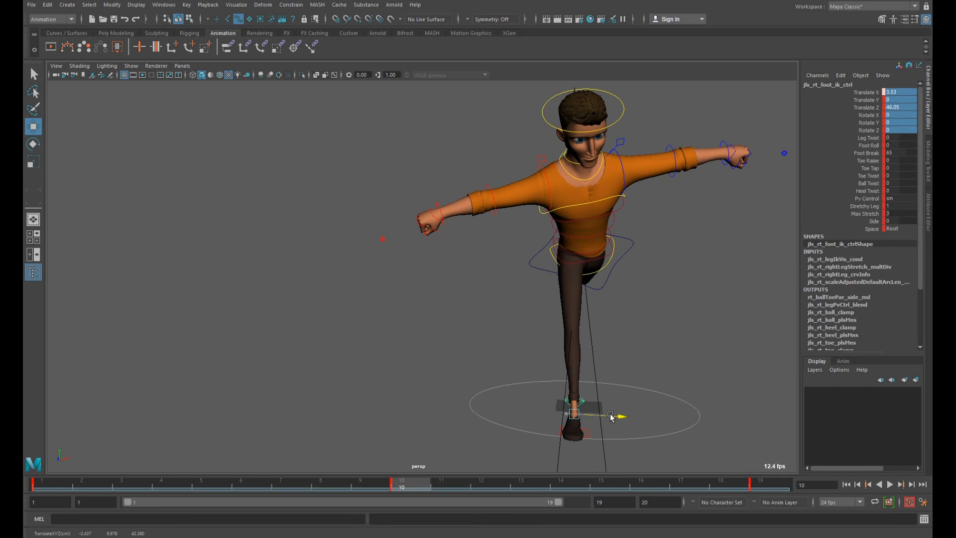
Step: Rotate the right foot control so its toes lift for the heel contact
{"action": "left_click_drag", "start_coordinate": [473, 314], "coordinate": [467, 316], "text": "alt"}
{"action": "key", "text": "e"}
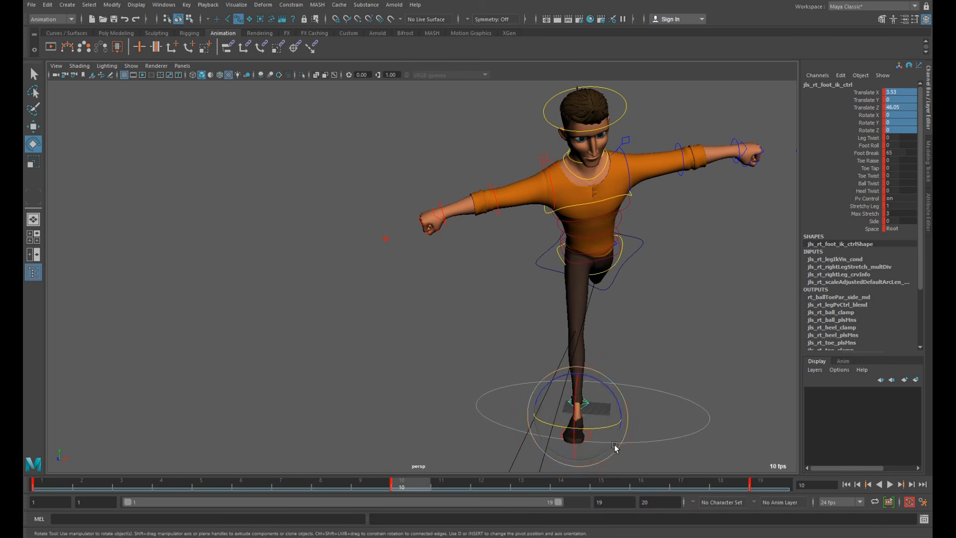
{"action": "left_click_drag", "start_coordinate": [615, 444], "coordinate": [459, 378], "text": "alt"}
{"action": "left_click_drag", "start_coordinate": [569, 412], "coordinate": [472, 414], "text": "alt"}
{"action": "left_click_drag", "start_coordinate": [529, 429], "coordinate": [516, 431], "text": "alt"}
{"action": "left_click_drag", "start_coordinate": [618, 449], "coordinate": [592, 439]}
{"action": "left_click_drag", "start_coordinate": [518, 367], "coordinate": [411, 339], "text": "alt"}
{"action": "left_click", "coordinate": [437, 357]}
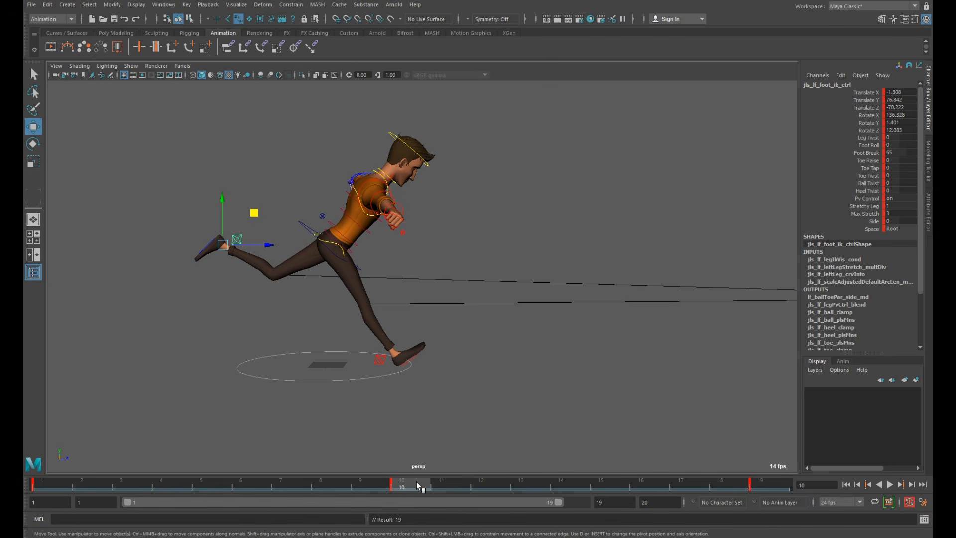
Step: Key all of the character's controls at frame 10 and play back the run cycle
{"action": "left_click_drag", "start_coordinate": [129, 95], "coordinate": [607, 385]}
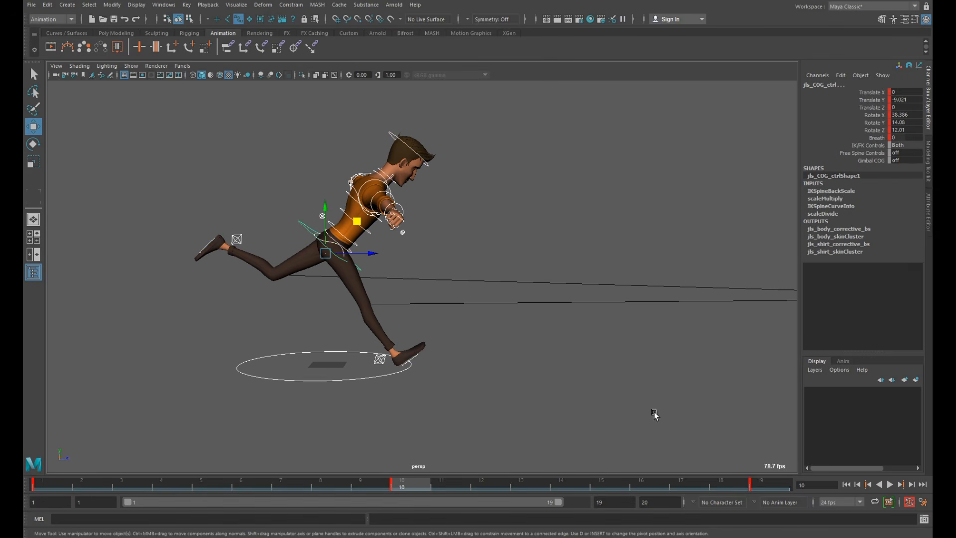
{"action": "key", "text": "s"}
{"action": "key", "text": "alt+v"}
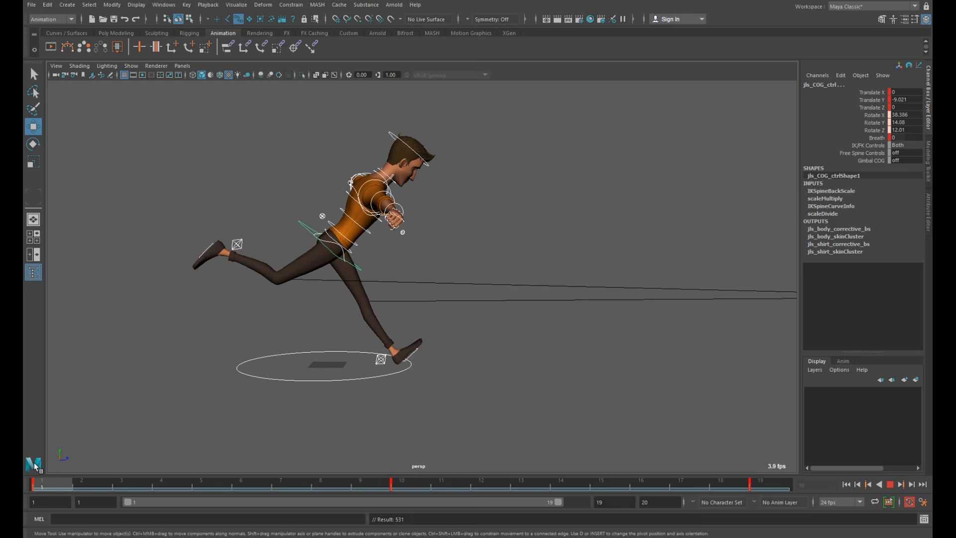
{"action": "left_click", "coordinate": [424, 299]}
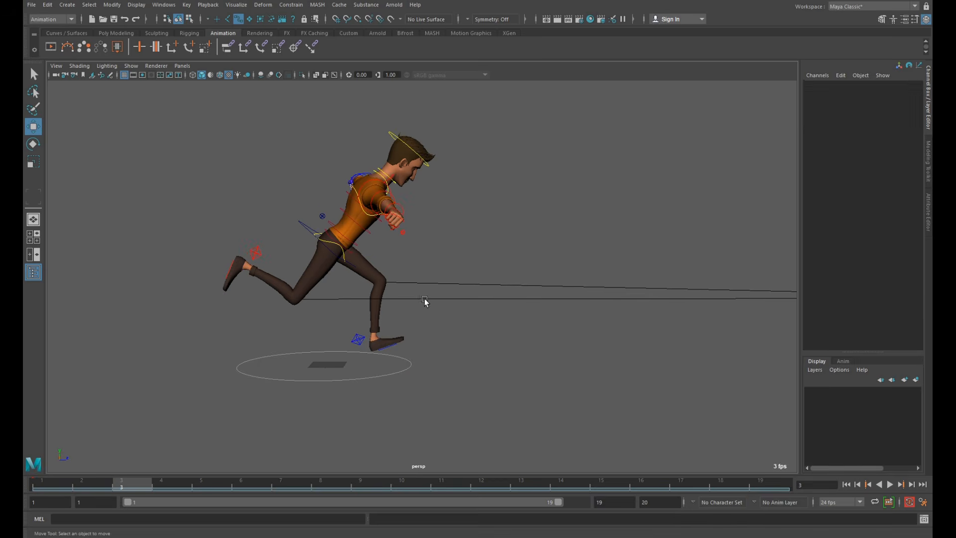
Step: At frame 3, reset the left foot's translate and rotate values to 0 and move it forward to 34.883 in Translate Z
{"action": "left_click", "coordinate": [364, 338]}
{"action": "left_click_drag", "start_coordinate": [909, 94], "coordinate": [907, 129]}
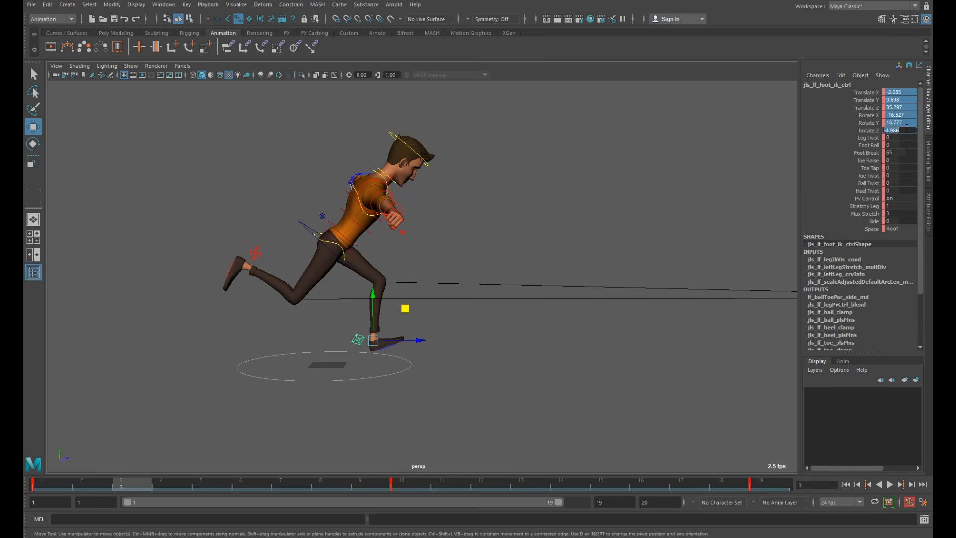
{"action": "key", "text": "Return"}
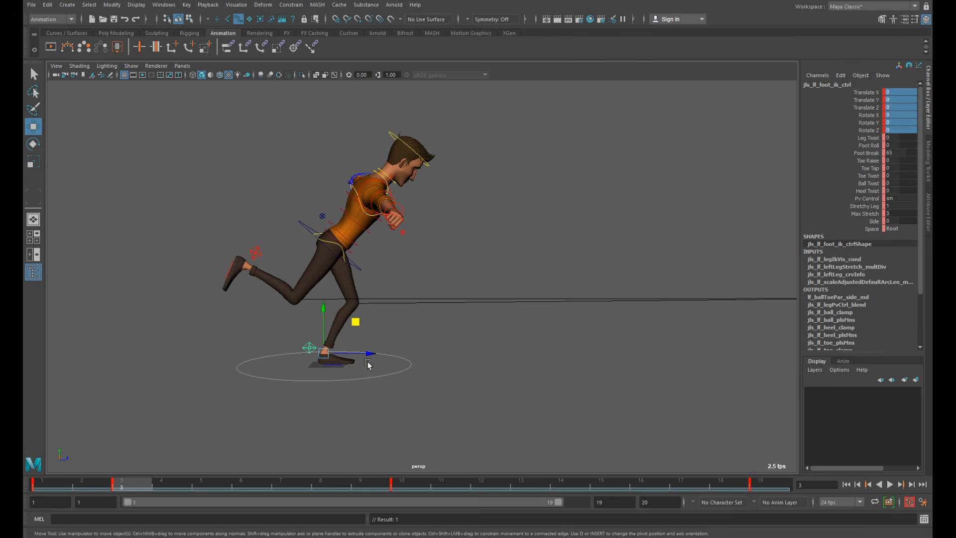
{"action": "left_click_drag", "start_coordinate": [368, 362], "coordinate": [374, 266]}
Step: Lower the COG control to -16.539 in Translate Y at frame 3 and key it
{"action": "left_click", "coordinate": [313, 226]}
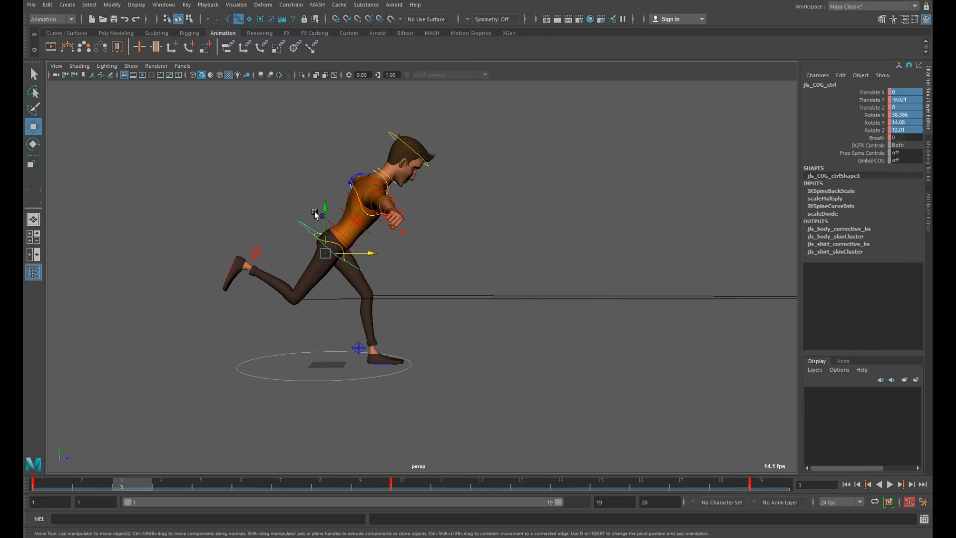
{"action": "left_click_drag", "start_coordinate": [326, 203], "coordinate": [327, 218]}
{"action": "key", "text": "s"}
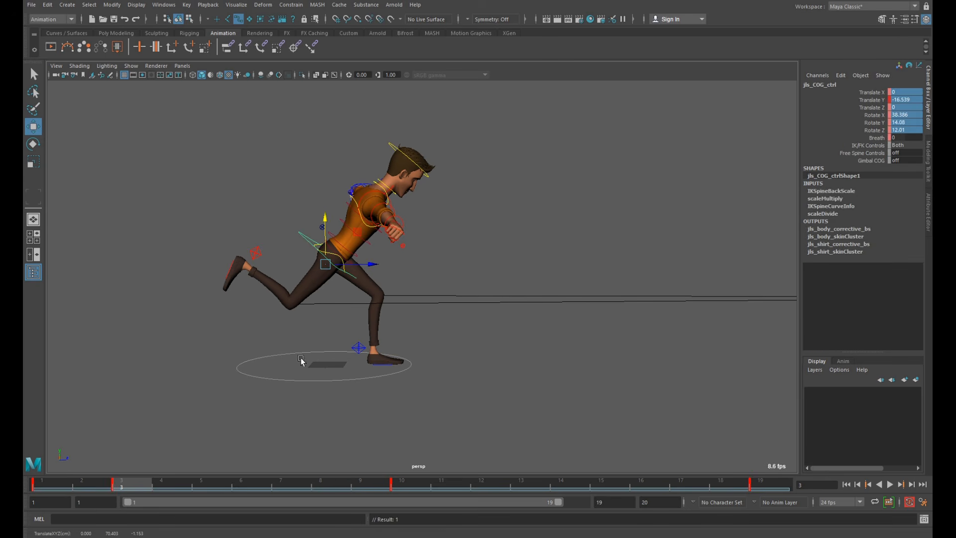
{"action": "mouse_move", "coordinate": [127, 488]}
{"action": "left_mouse_down"}
{"action": "mouse_move", "coordinate": [55, 481]}
{"action": "mouse_move", "coordinate": [122, 484]}
{"action": "left_mouse_up"}
Step: From the front, compare the left foot with its frame 1 position and shift it to -1.03 in Translate X at frame 3
{"action": "left_click", "coordinate": [364, 357]}
{"action": "scroll", "coordinate": [435, 366], "scroll_direction": "up", "scroll_amount": 3}
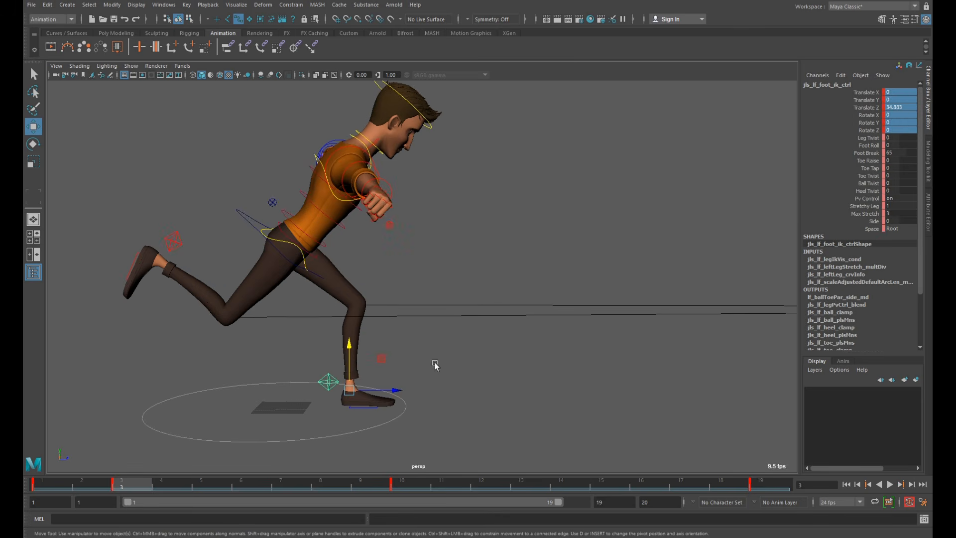
{"action": "left_click_drag", "start_coordinate": [520, 372], "coordinate": [403, 382], "text": "alt"}
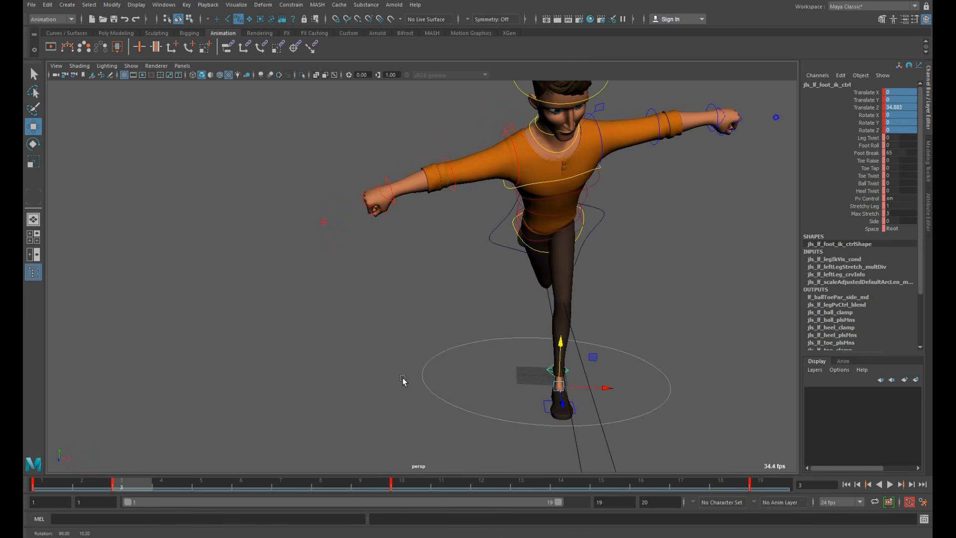
{"action": "left_click_drag", "start_coordinate": [80, 483], "coordinate": [47, 483]}
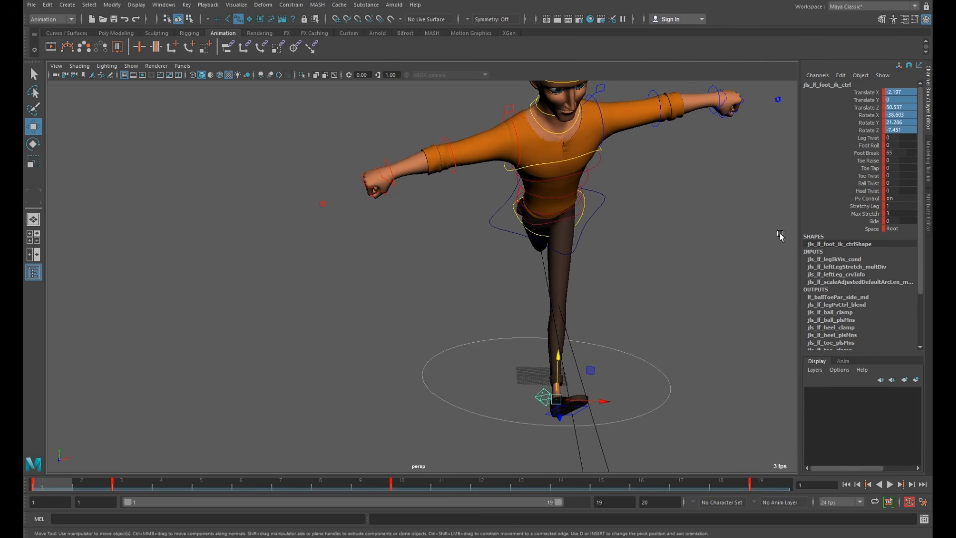
{"action": "left_click", "coordinate": [128, 486]}
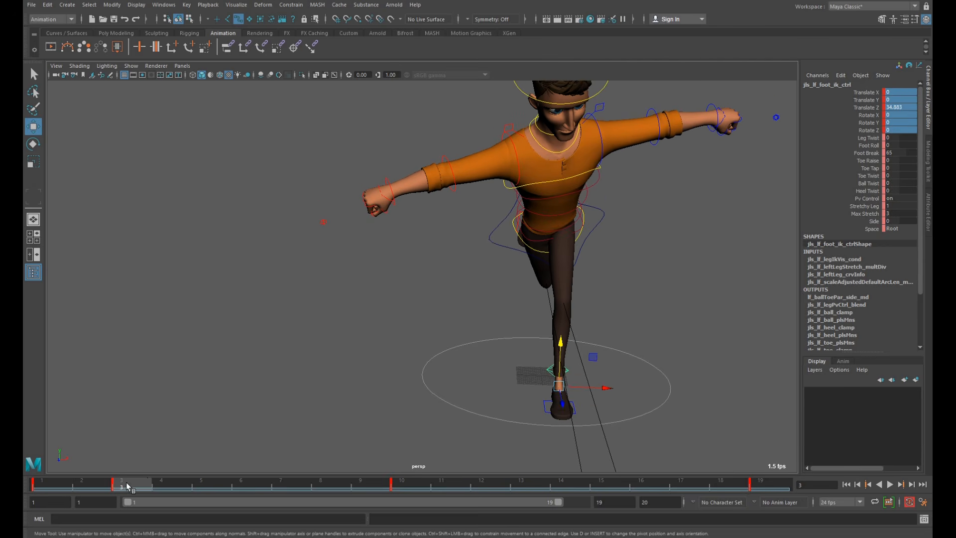
{"action": "left_click_drag", "start_coordinate": [590, 388], "coordinate": [606, 390]}
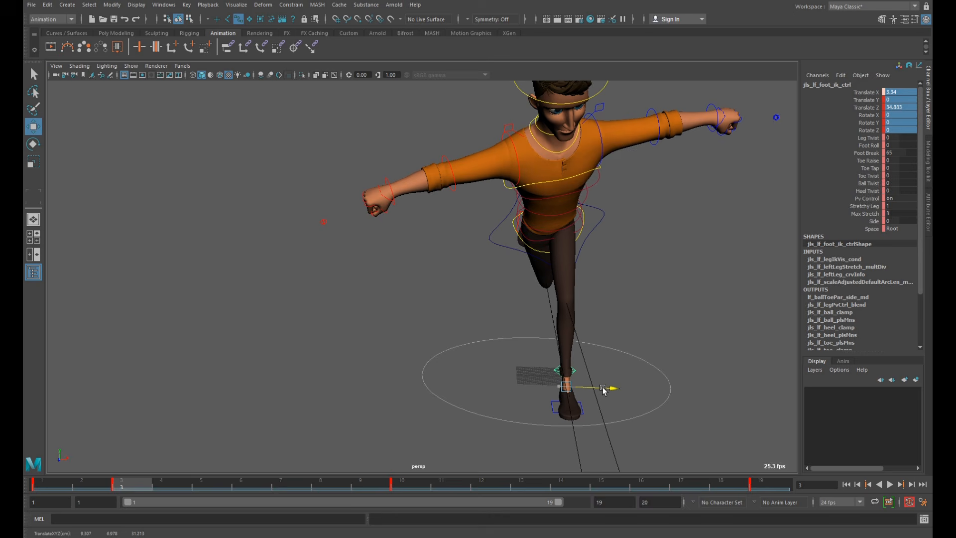
{"action": "mouse_move", "coordinate": [137, 484]}
{"action": "left_mouse_down"}
{"action": "mouse_move", "coordinate": [45, 481]}
{"action": "mouse_move", "coordinate": [121, 482]}
{"action": "left_mouse_up"}
{"action": "left_click_drag", "start_coordinate": [607, 388], "coordinate": [600, 400]}
{"action": "mouse_move", "coordinate": [128, 483]}
{"action": "left_mouse_down"}
{"action": "mouse_move", "coordinate": [45, 481]}
{"action": "mouse_move", "coordinate": [130, 480]}
{"action": "left_mouse_up"}
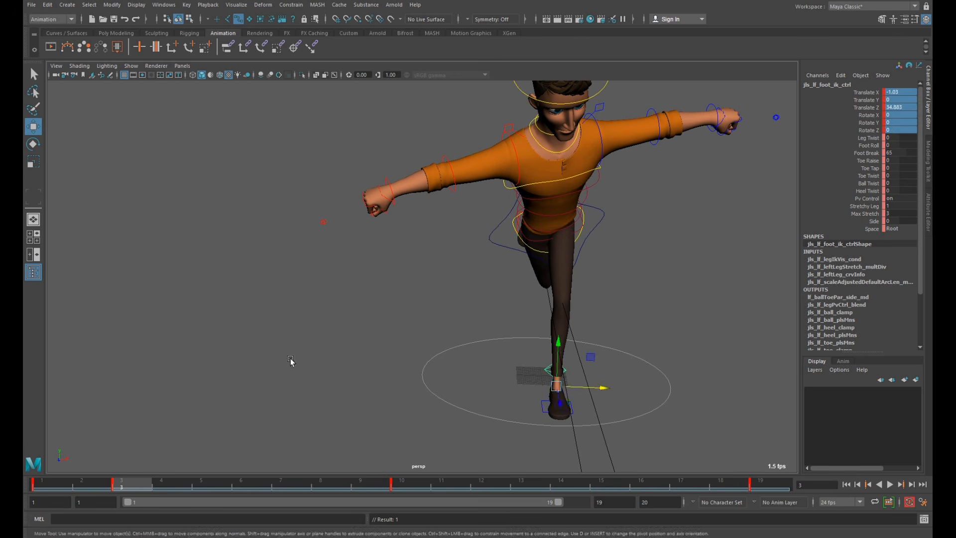
Step: From the side, lower the COG control slightly at frame 3
{"action": "left_click_drag", "start_coordinate": [292, 361], "coordinate": [350, 278], "text": "alt"}
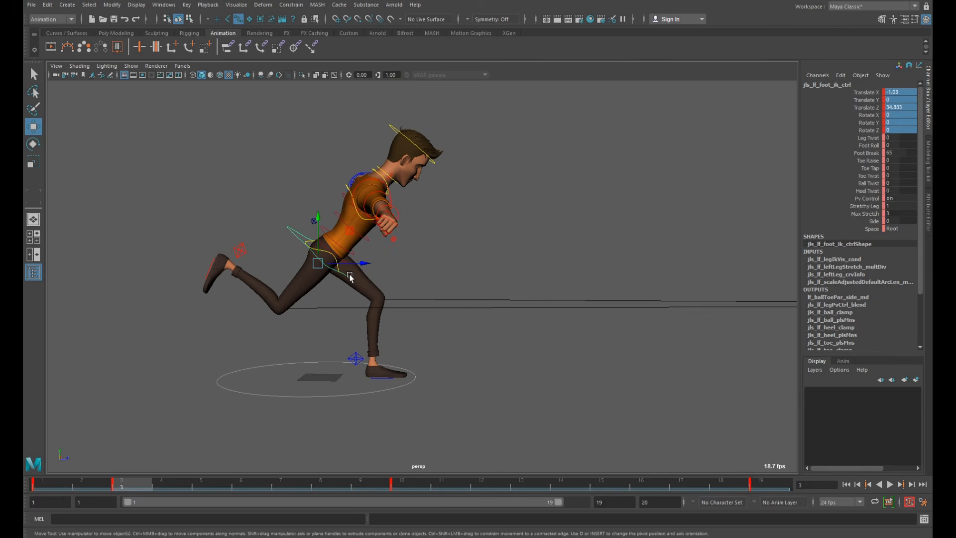
{"action": "left_click", "coordinate": [350, 278]}
{"action": "left_click_drag", "start_coordinate": [318, 224], "coordinate": [270, 265]}
Step: Rotate the trailing right foot at frame 3 to about 146 in Rotate X and move it lower and slightly forward
{"action": "left_click", "coordinate": [233, 247]}
{"action": "key", "text": "e"}
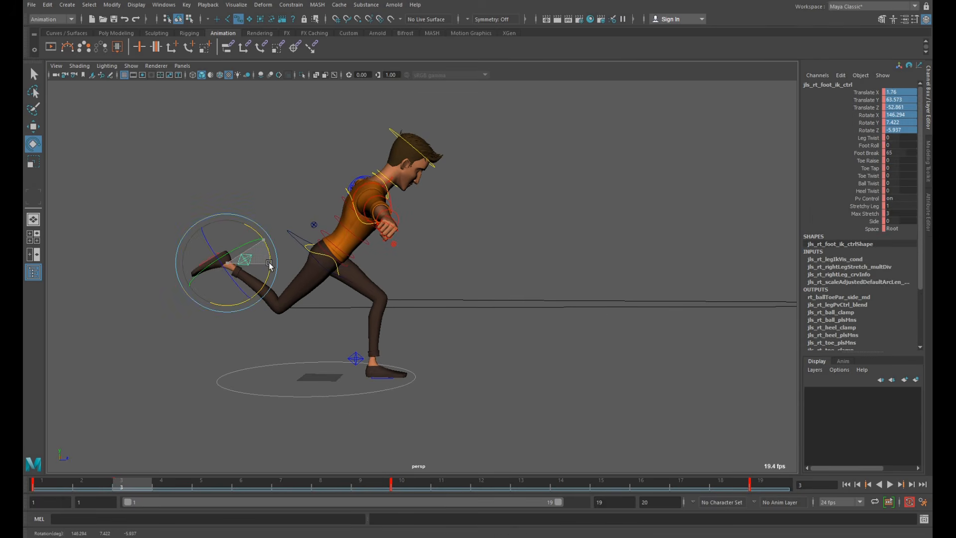
{"action": "key", "text": "w"}
{"action": "left_click_drag", "start_coordinate": [262, 232], "coordinate": [329, 337]}
Step: Pull the planted left foot back to 31.356 in Translate Z at frame 3
{"action": "left_click", "coordinate": [356, 367]}
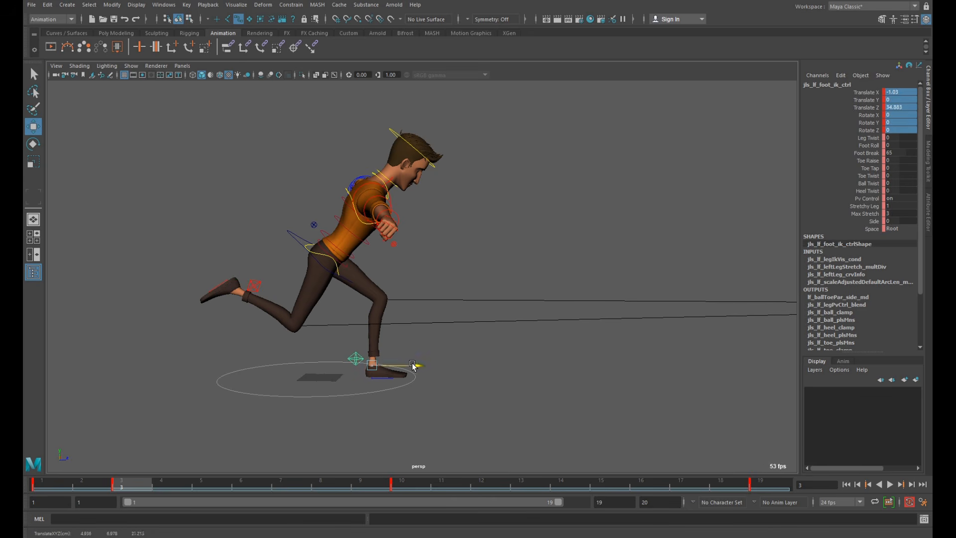
{"action": "left_click", "coordinate": [412, 365]}
{"action": "left_click", "coordinate": [250, 289]}
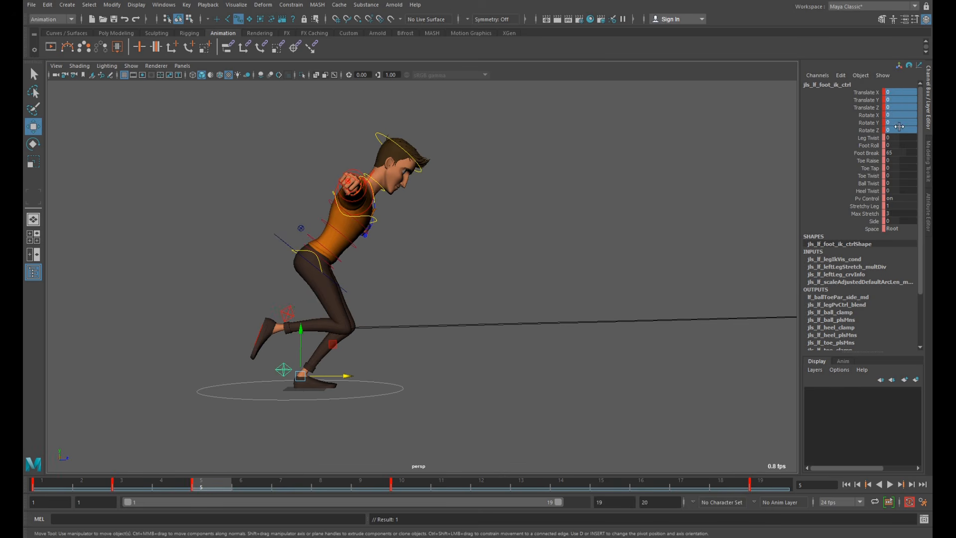
Step: Copy the left foot's Translate X value of -2.197 from frame 1 to frames 3 and 5
{"action": "left_click", "coordinate": [47, 480]}
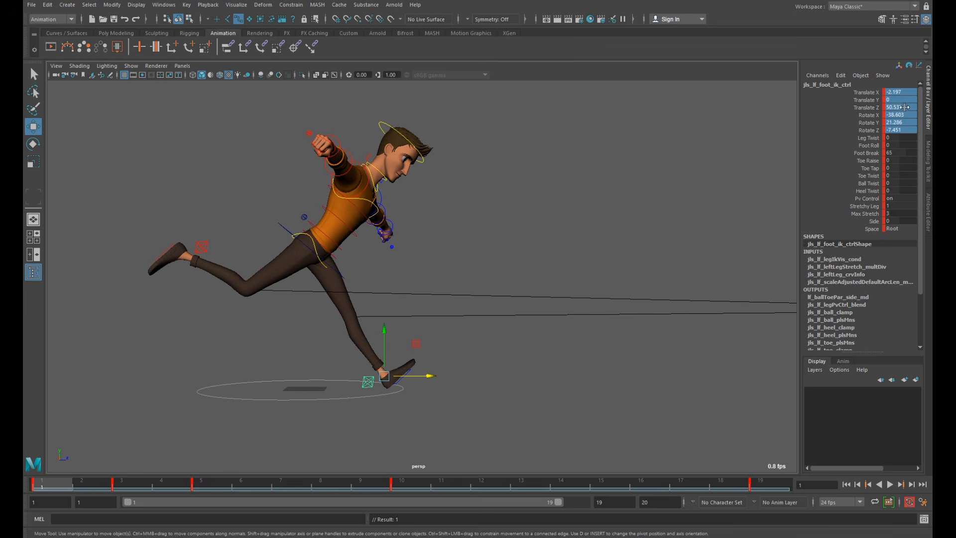
{"action": "double_click", "coordinate": [906, 93]}
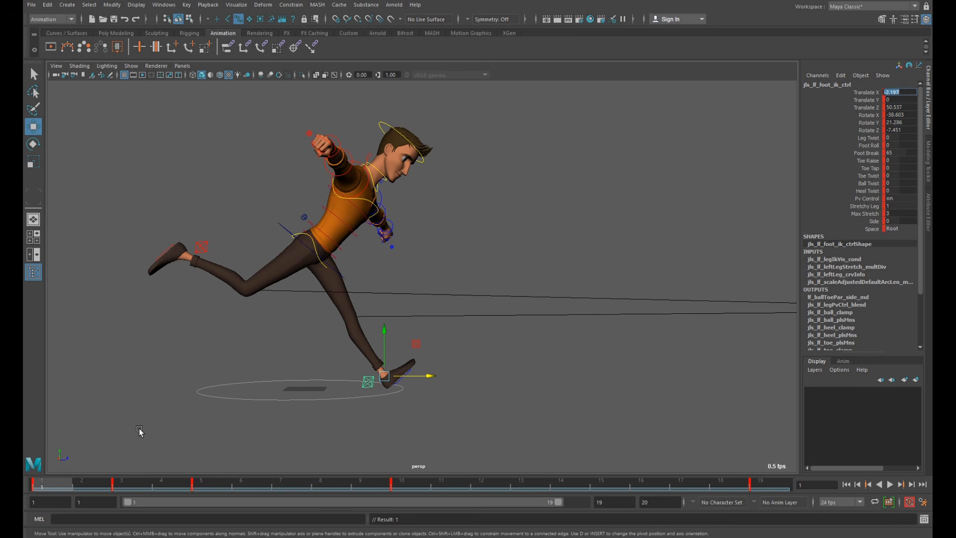
{"action": "left_click", "coordinate": [128, 484]}
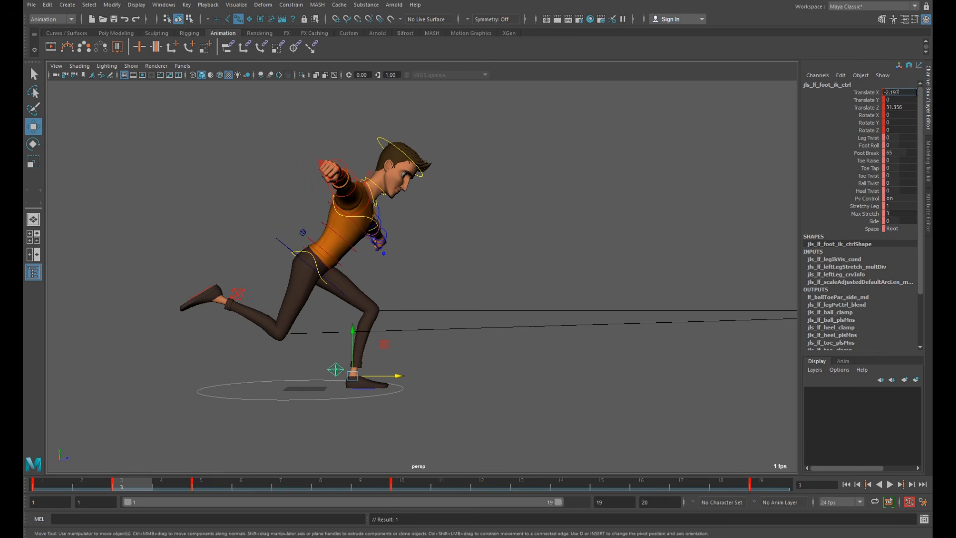
{"action": "key", "text": "Return"}
{"action": "left_click", "coordinate": [213, 484]}
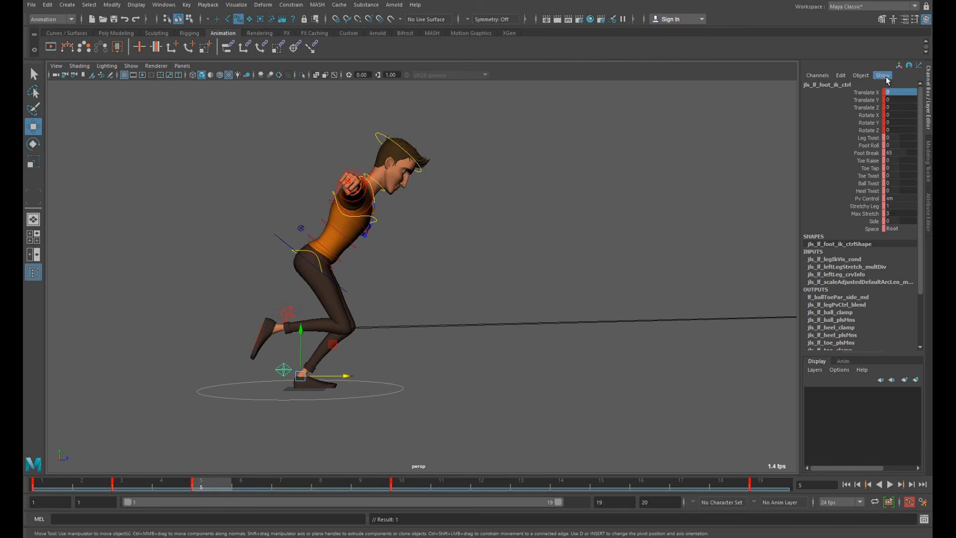
{"action": "double_click", "coordinate": [906, 92]}
{"action": "key", "text": "Return"}
Step: At frame 5, rotate the right foot to about 59 in Rotate X and move it to 19.568 in Translate Y and 2.075 in Translate Z
{"action": "left_click", "coordinate": [287, 314]}
{"action": "key", "text": "e"}
{"action": "mouse_move", "coordinate": [315, 312]}
{"action": "left_mouse_down"}
{"action": "mouse_move", "coordinate": [293, 277]}
{"action": "mouse_move", "coordinate": [333, 314]}
{"action": "left_mouse_up"}
{"action": "key", "text": "w"}
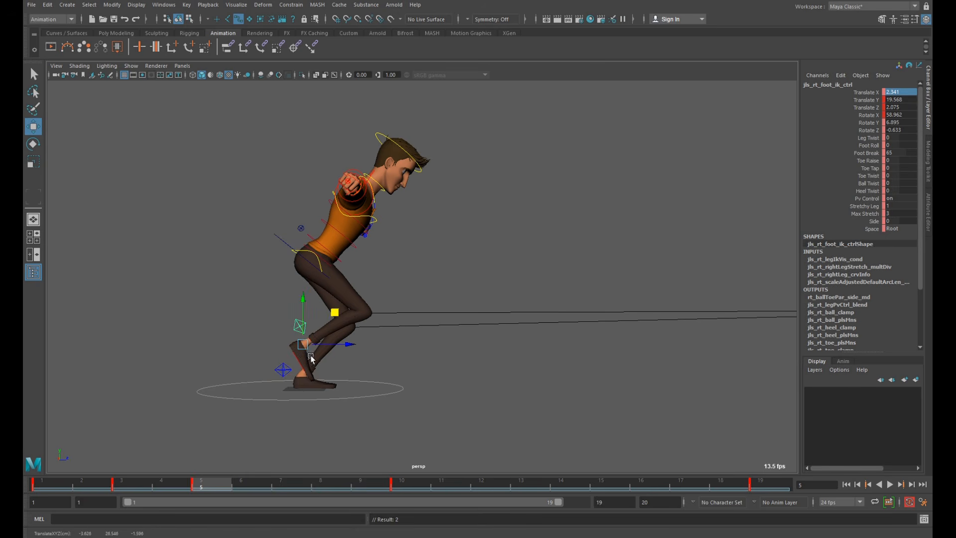
Step: Slide the left foot back to -8.518 in Translate Z at frame 5 and set its Foot Roll to 15.1
{"action": "left_click", "coordinate": [324, 382]}
{"action": "left_click_drag", "start_coordinate": [333, 380], "coordinate": [321, 380]}
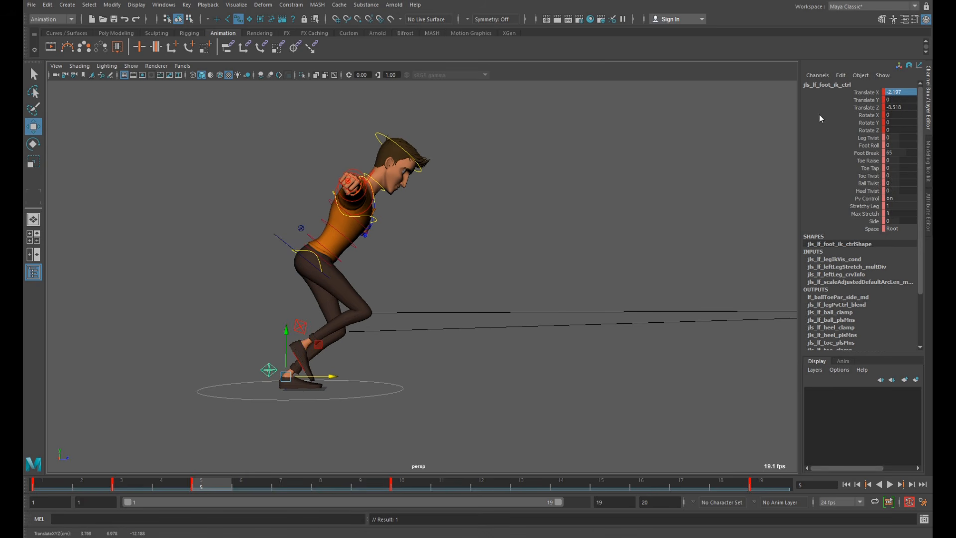
{"action": "left_click", "coordinate": [809, 155]}
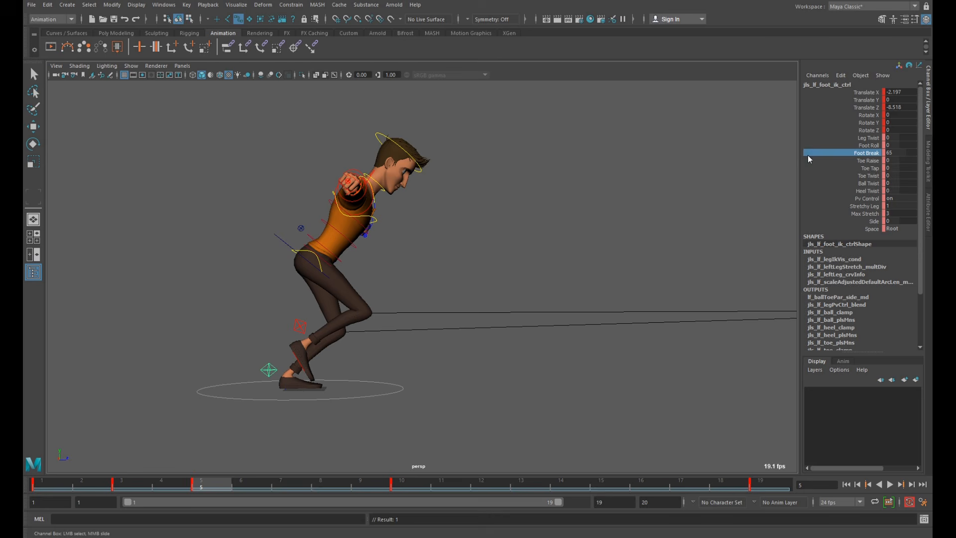
{"action": "middle_click_drag", "start_coordinate": [602, 156], "coordinate": [755, 158]}
{"action": "left_click", "coordinate": [869, 145]}
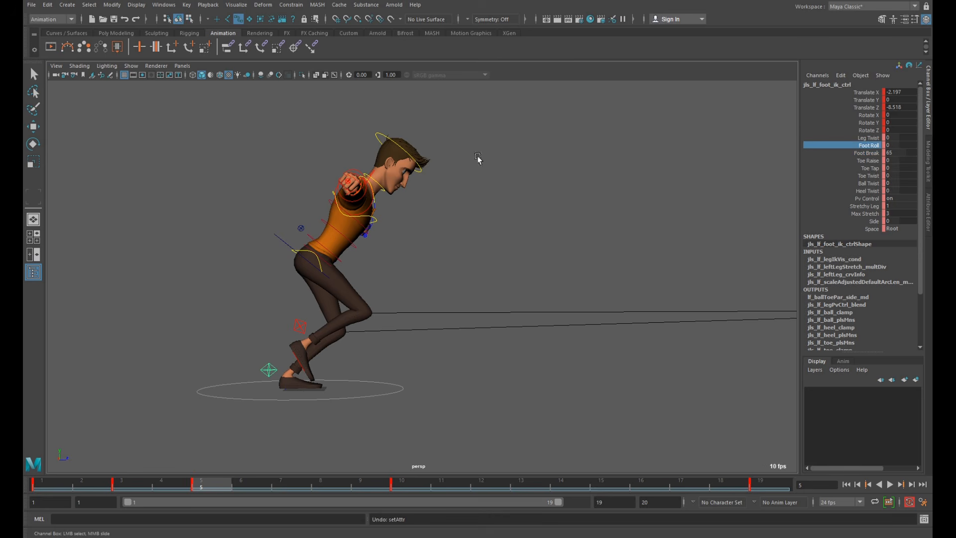
{"action": "middle_click_drag", "start_coordinate": [478, 158], "coordinate": [523, 165]}
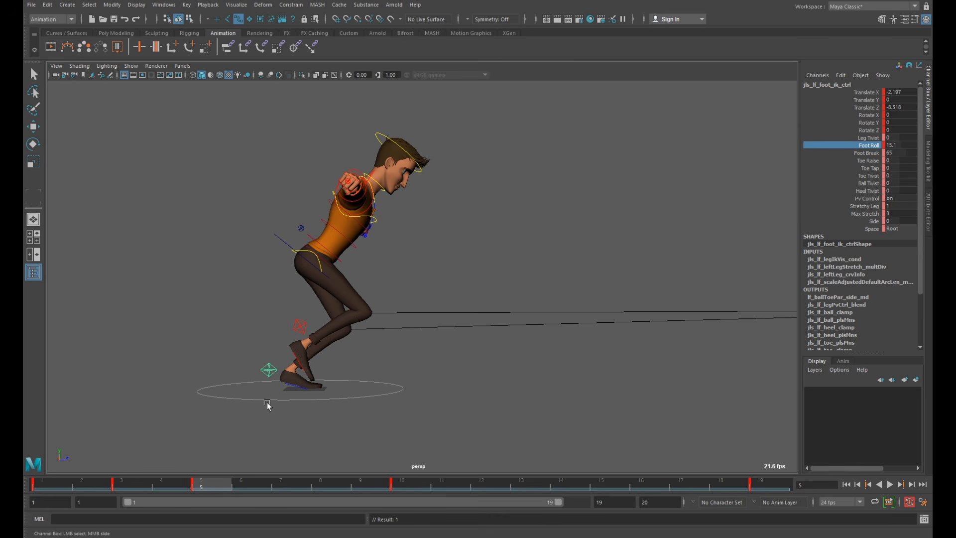
Step: At frame 7, reset the left foot's translate and rotate values to 0, with Translate X set to -2.197
{"action": "left_click_drag", "start_coordinate": [262, 489], "coordinate": [296, 489]}
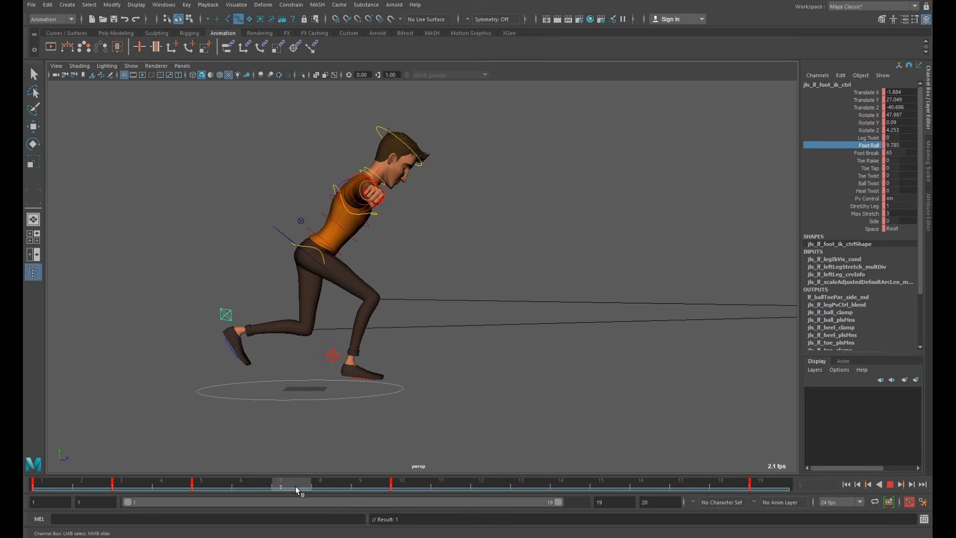
{"action": "left_click_drag", "start_coordinate": [898, 92], "coordinate": [898, 135]}
{"action": "type", "text": "0"}
{"action": "key", "text": "Return"}
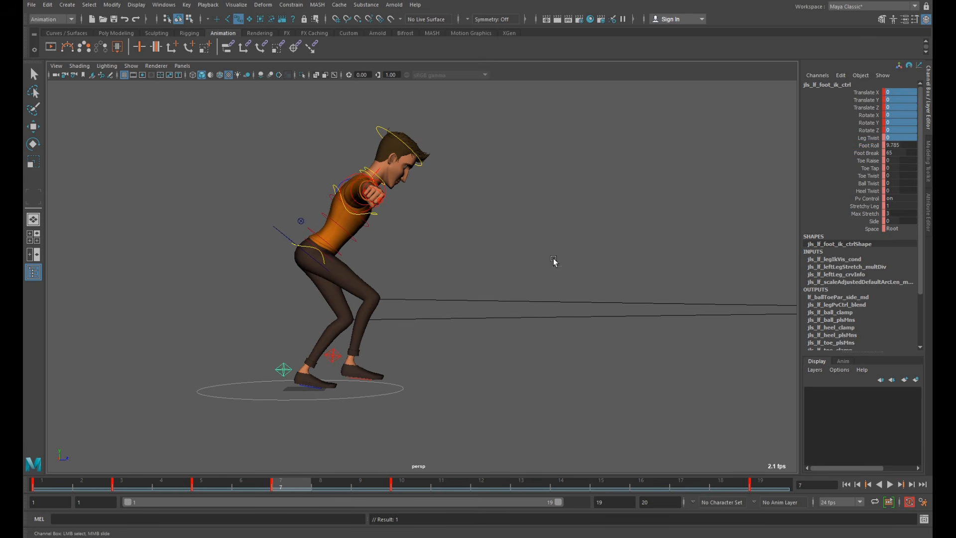
{"action": "double_click", "coordinate": [906, 92]}
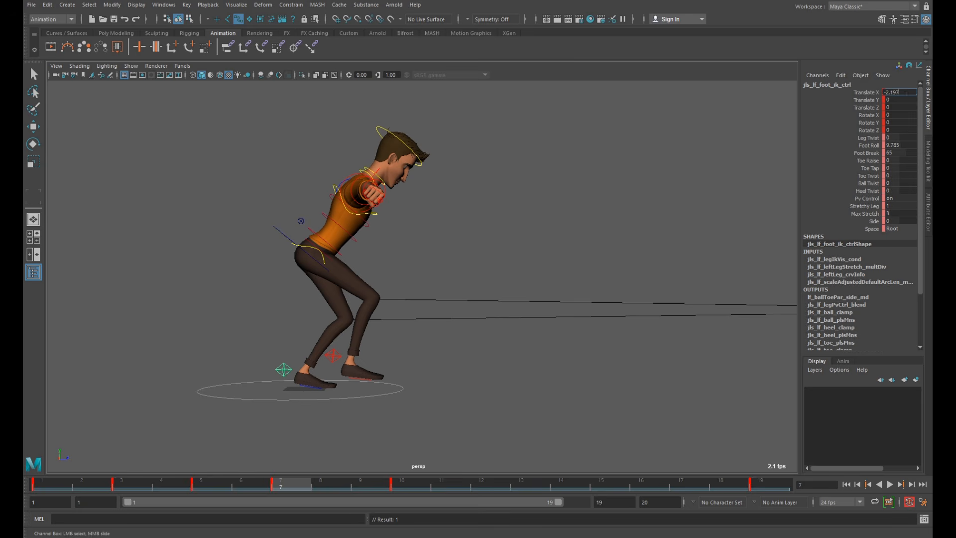
{"action": "key", "text": "Return"}
Step: Move the left foot back to -40.633 in Translate Z at frame 7 and raise its heel with Foot Roll at 41.485
{"action": "key", "text": "w"}
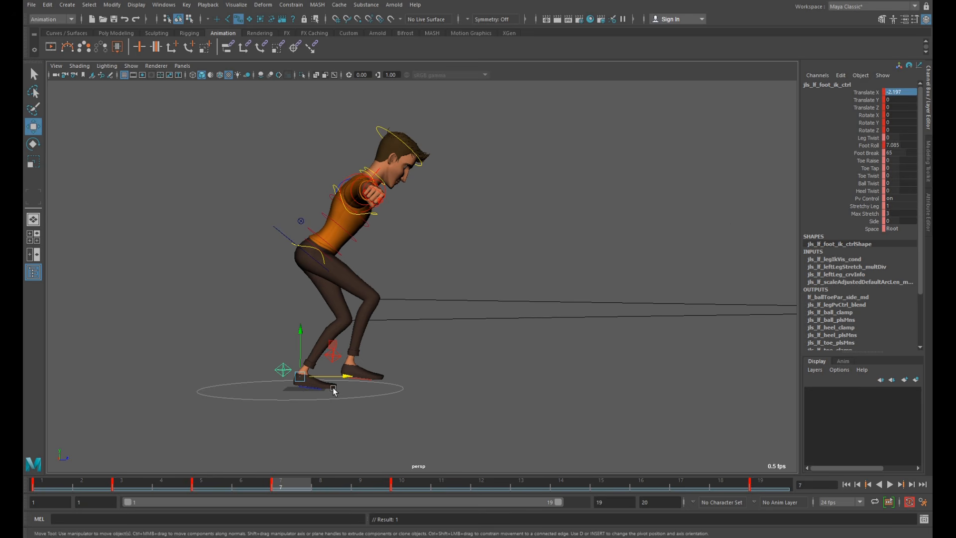
{"action": "key", "text": "ctrl+z"}
{"action": "left_click_drag", "start_coordinate": [355, 380], "coordinate": [289, 384]}
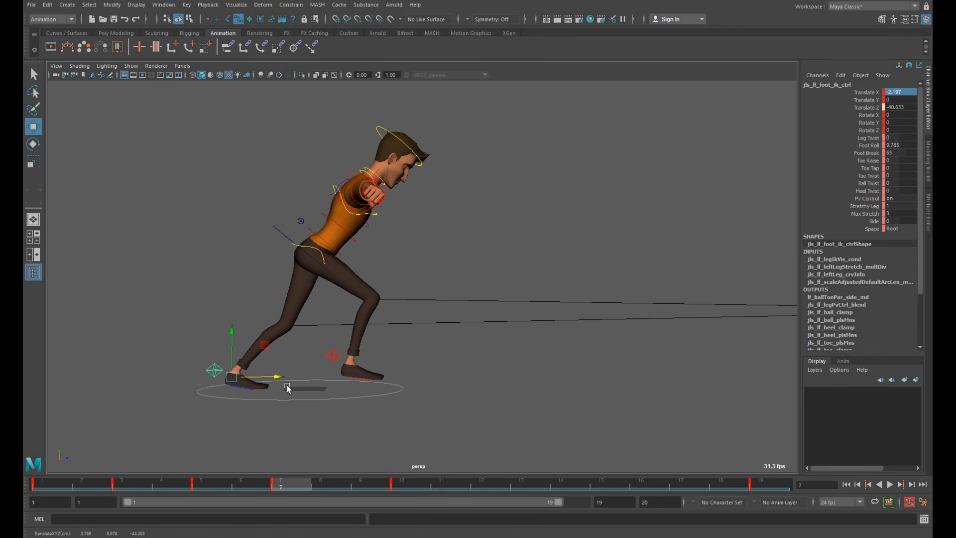
{"action": "left_click", "coordinate": [872, 146]}
{"action": "middle_click_drag", "start_coordinate": [429, 243], "coordinate": [586, 248]}
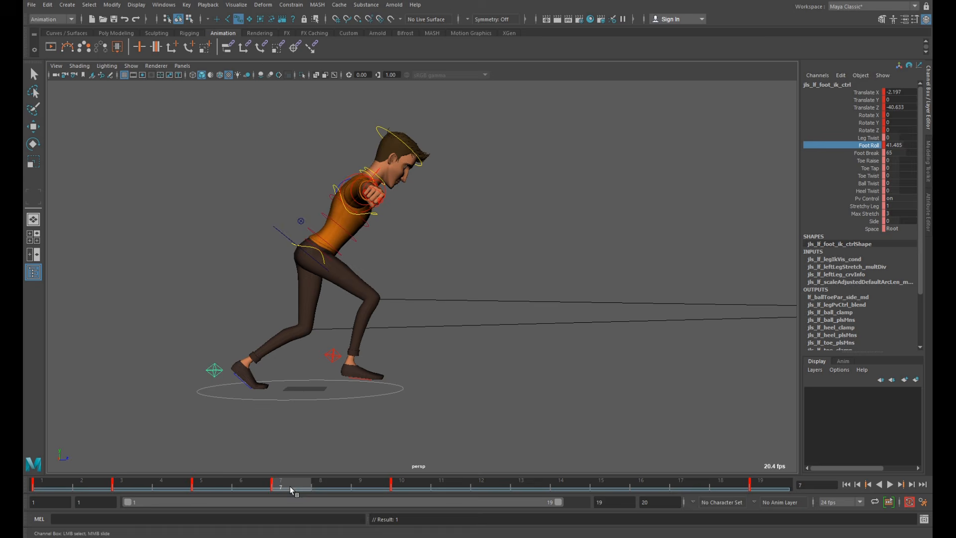
Step: Raise the COG control at frame 5 to about -13.76 in Translate Y, key it, and check the pose at frame 7
{"action": "left_click", "coordinate": [147, 490]}
{"action": "left_click", "coordinate": [204, 492]}
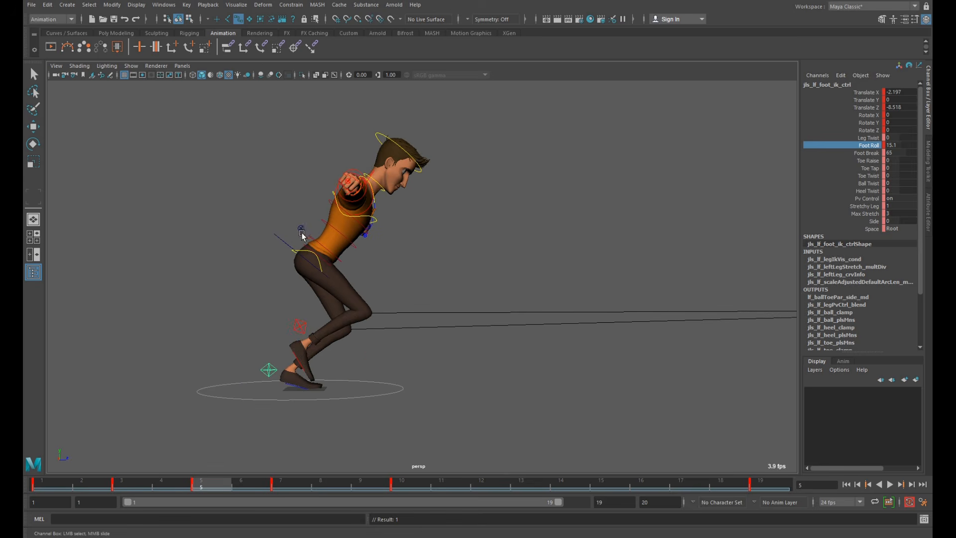
{"action": "left_click", "coordinate": [285, 242]}
{"action": "key", "text": "w"}
{"action": "left_click_drag", "start_coordinate": [304, 230], "coordinate": [303, 226]}
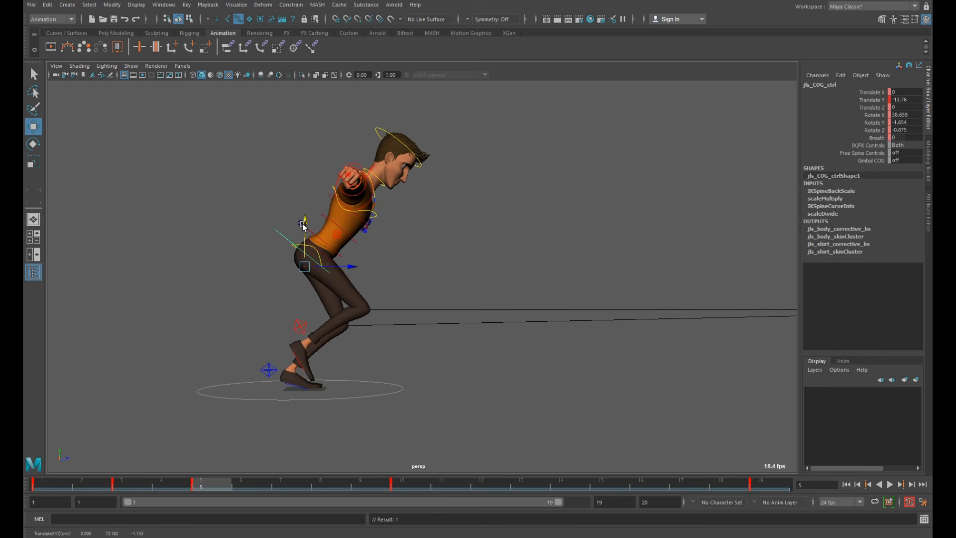
{"action": "key", "text": "s"}
{"action": "left_click_drag", "start_coordinate": [230, 481], "coordinate": [282, 481]}
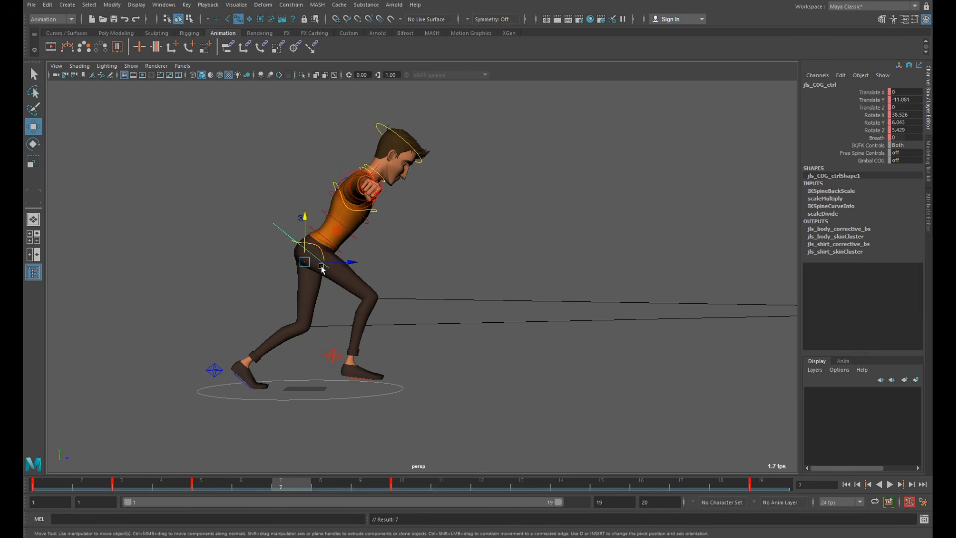
Step: Raise the COG control at frame 7 to about -4.147 in Translate Y, key it, and review the motion
{"action": "left_click_drag", "start_coordinate": [305, 230], "coordinate": [307, 215]}
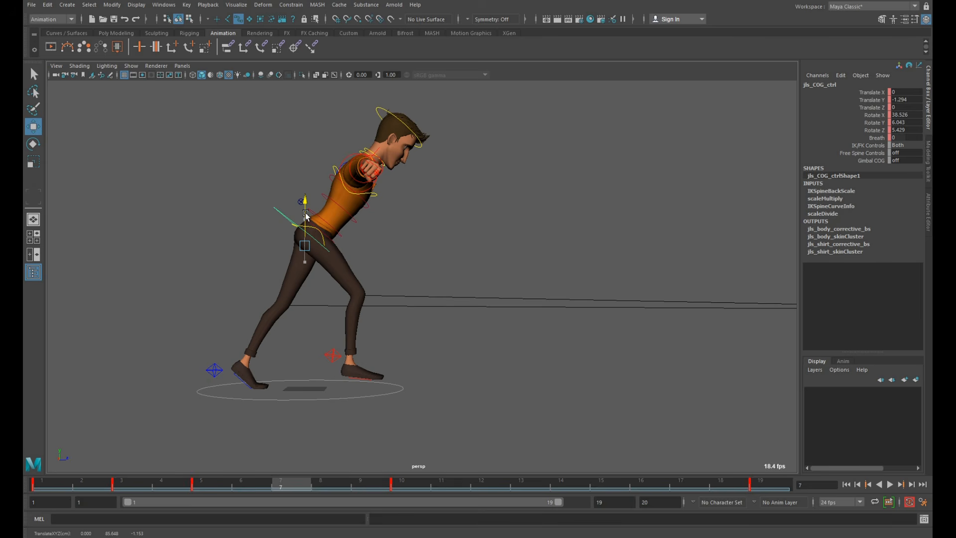
{"action": "left_click_drag", "start_coordinate": [306, 215], "coordinate": [308, 221]}
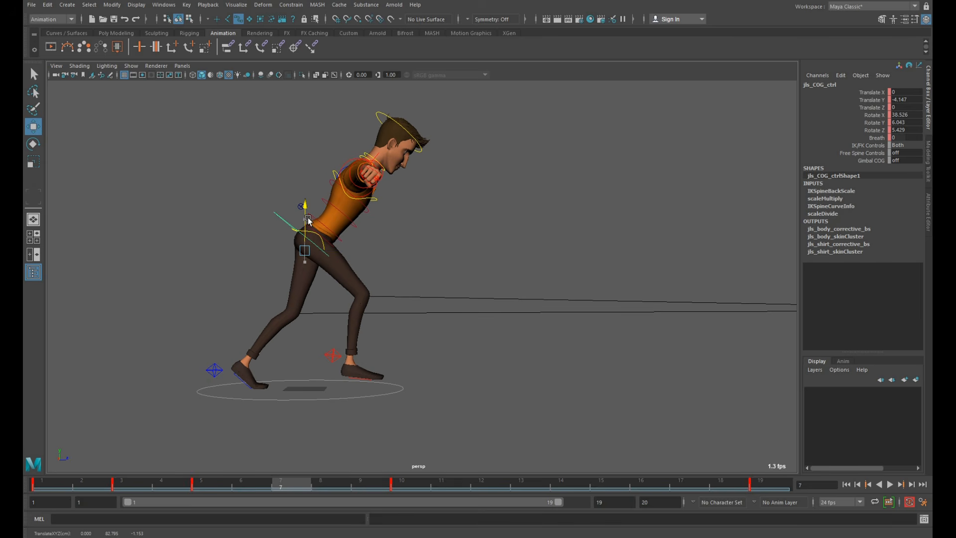
{"action": "key", "text": "s"}
{"action": "key", "text": "alt+v"}
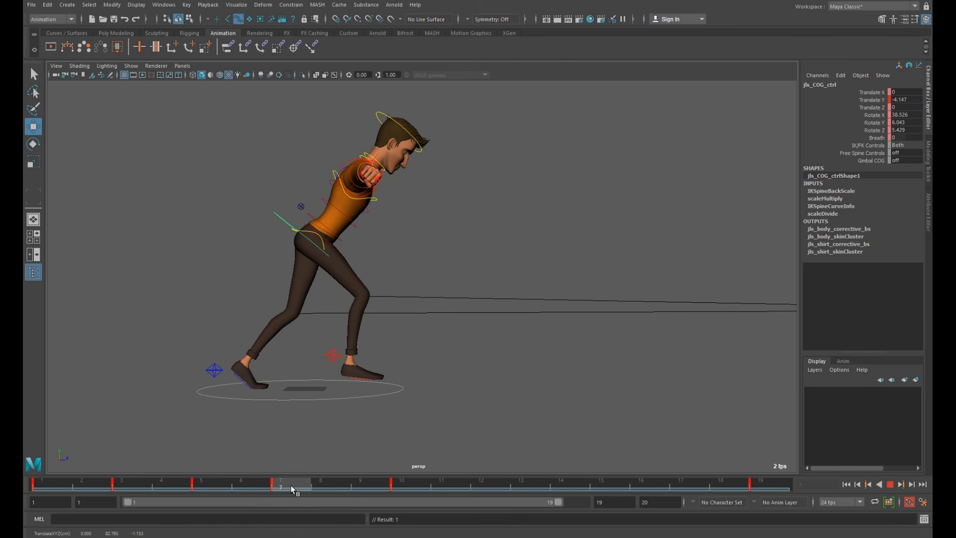
{"action": "left_click_drag", "start_coordinate": [304, 206], "coordinate": [304, 201]}
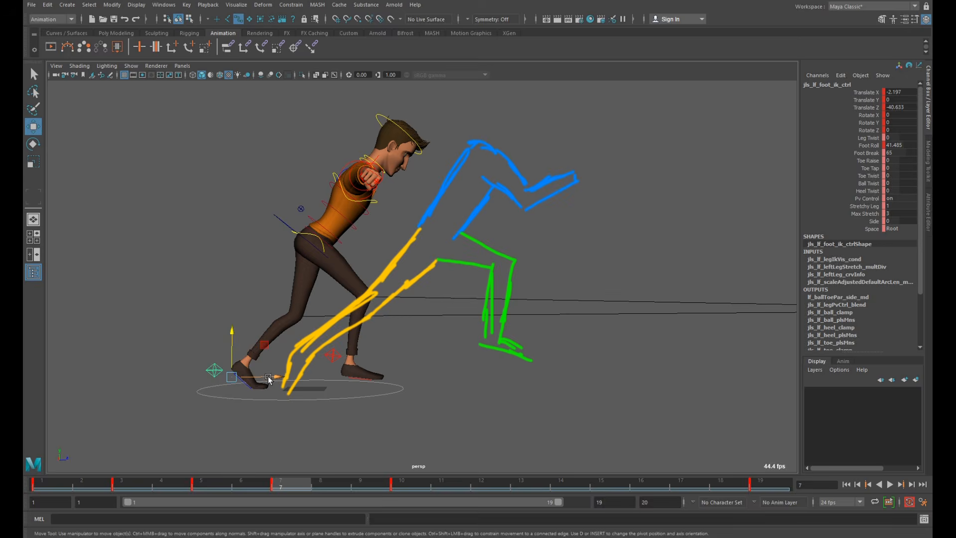
Step: At frame 7, slide the left foot back to -50.759 in Translate Z and lift the right foot with its toes rotated down
{"action": "left_click_drag", "start_coordinate": [266, 377], "coordinate": [249, 373]}
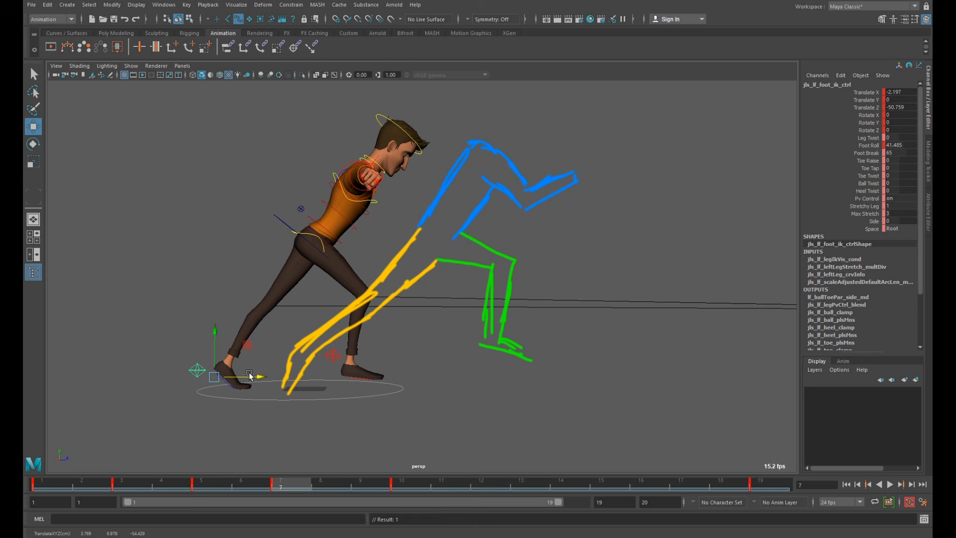
{"action": "left_click", "coordinate": [333, 355]}
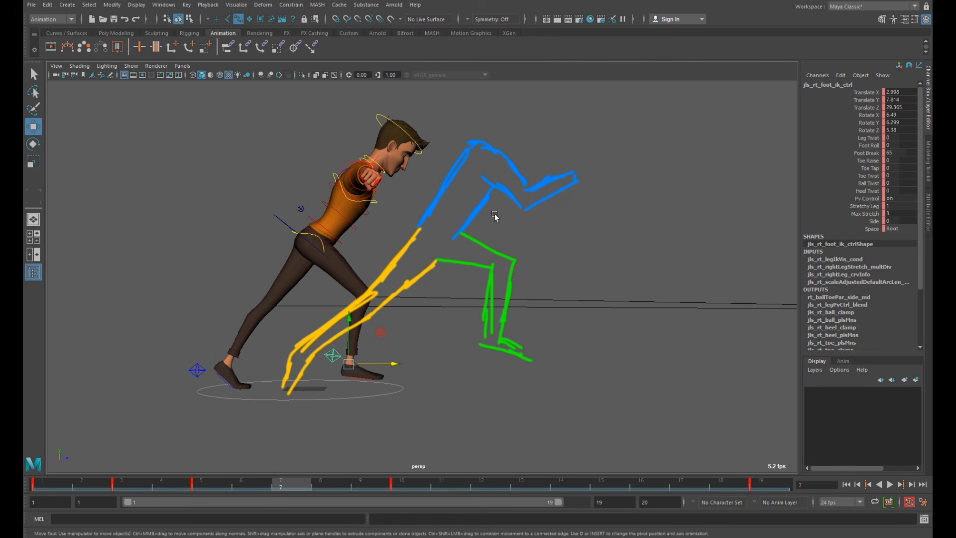
{"action": "key", "text": "e"}
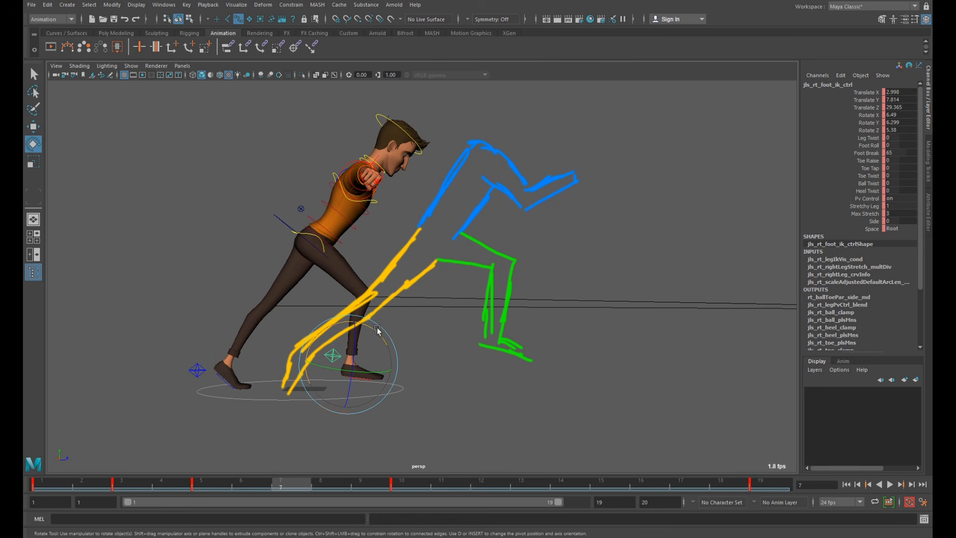
{"action": "left_click_drag", "start_coordinate": [374, 331], "coordinate": [363, 284]}
{"action": "key", "text": "w"}
Step: Lower the COG at frame 7 to about -9.847 in Translate Y and slide the left foot further back to stretch the leg
{"action": "left_click", "coordinate": [331, 261]}
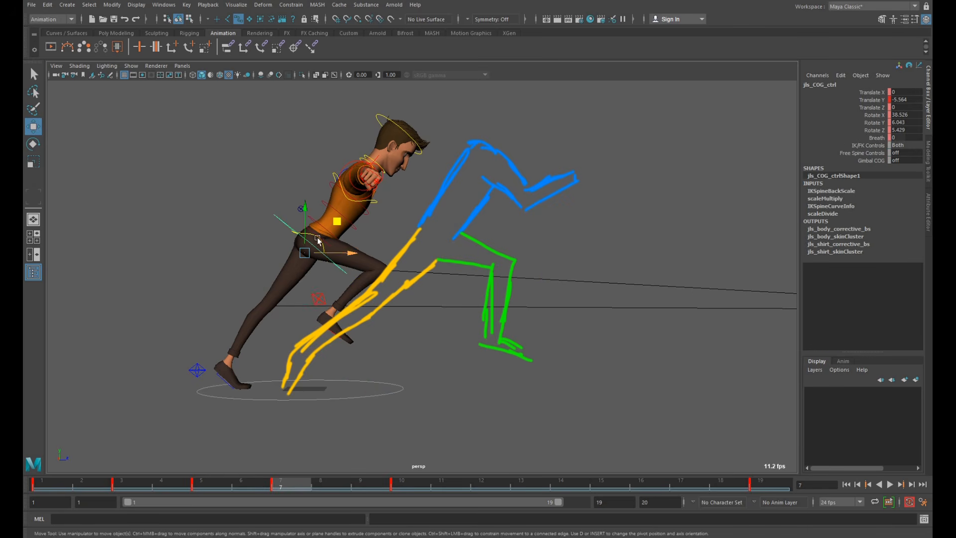
{"action": "left_click_drag", "start_coordinate": [307, 207], "coordinate": [305, 224]}
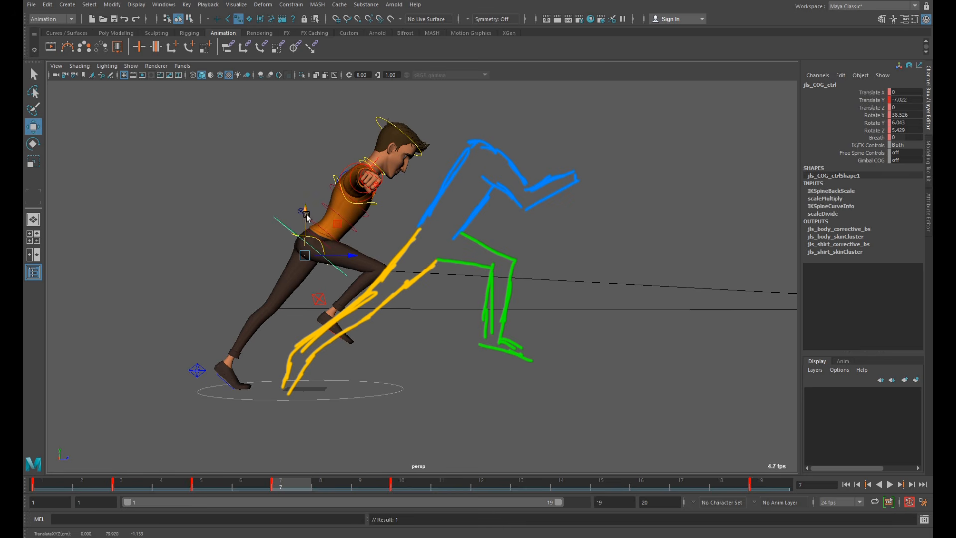
{"action": "left_click", "coordinate": [249, 382]}
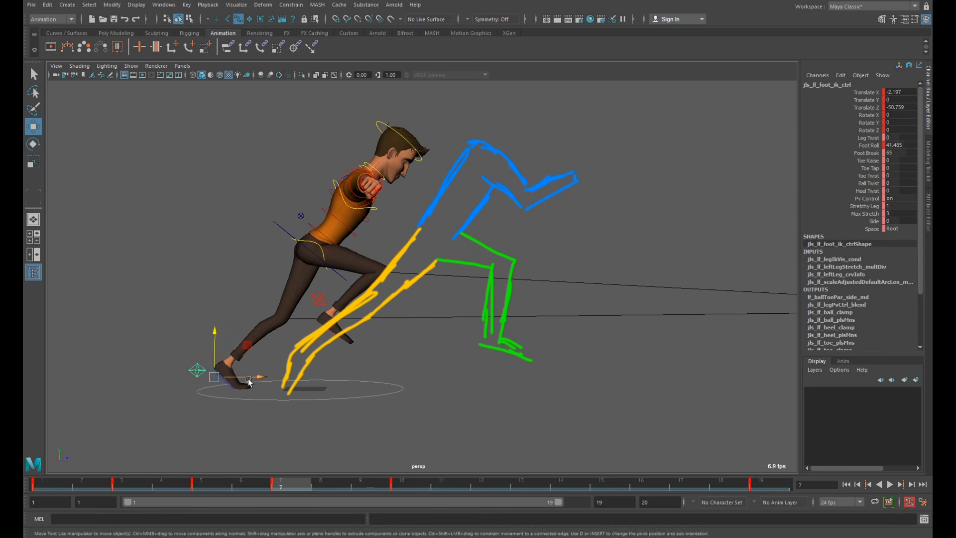
{"action": "left_click_drag", "start_coordinate": [248, 376], "coordinate": [239, 375]}
Step: Select all the character's controls and move their keys from frame 7 to frame 6
{"action": "left_click_drag", "start_coordinate": [289, 484], "coordinate": [250, 488]}
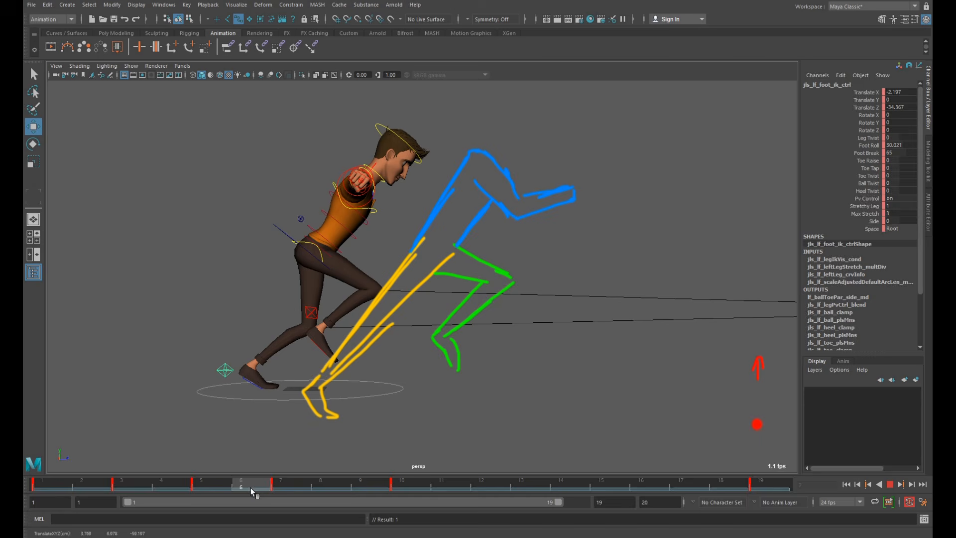
{"action": "left_click", "coordinate": [262, 270]}
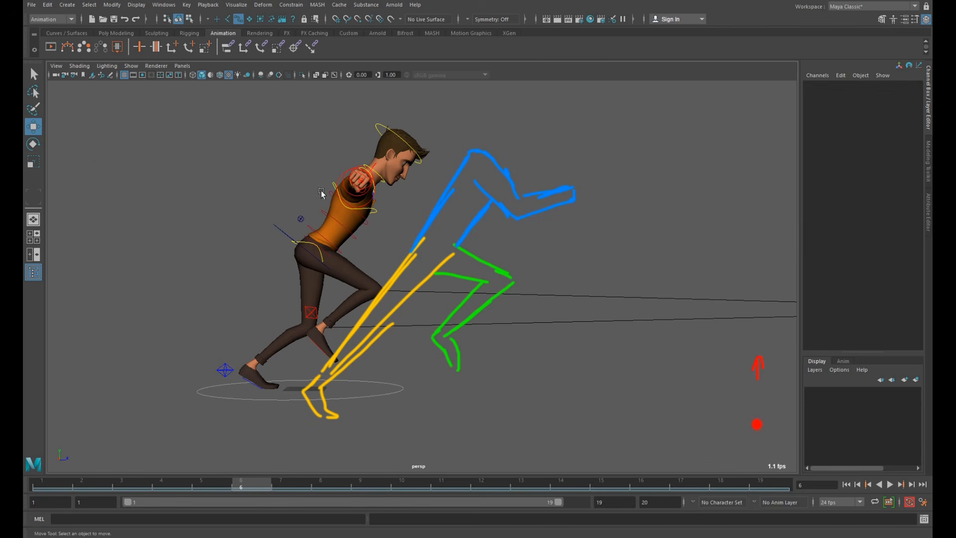
{"action": "key", "text": "space"}
{"action": "left_click_drag", "start_coordinate": [132, 337], "coordinate": [322, 432]}
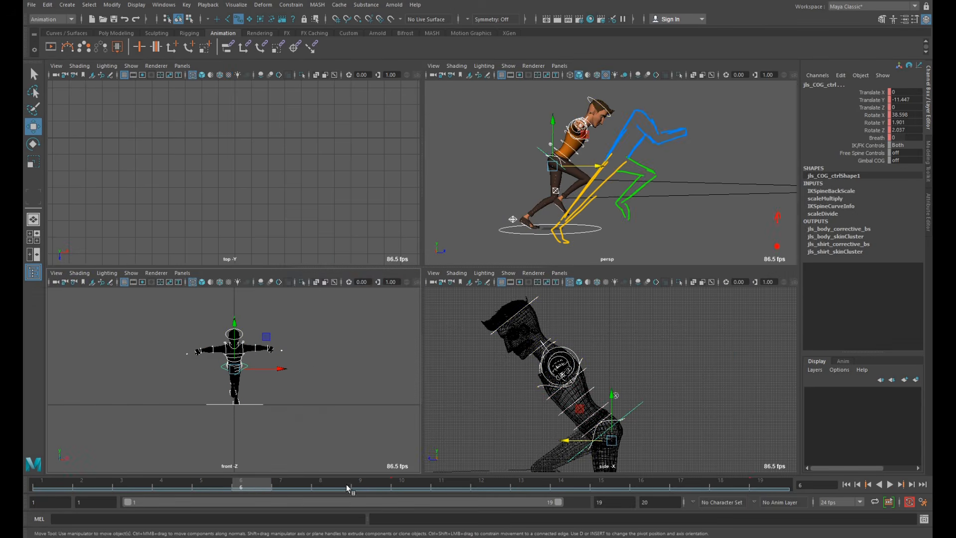
{"action": "key", "text": "space"}
{"action": "left_click", "coordinate": [290, 488]}
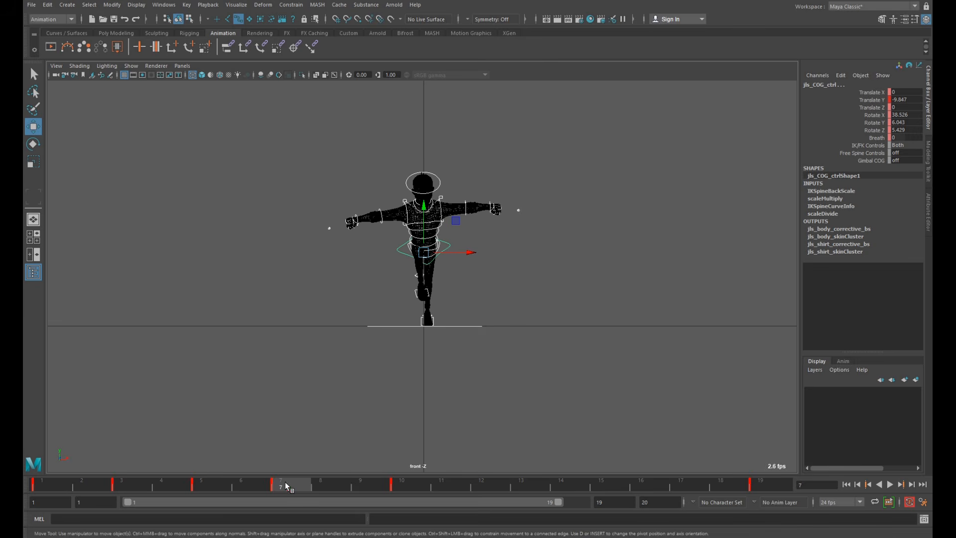
{"action": "left_click", "coordinate": [245, 488]}
{"action": "key", "text": "space"}
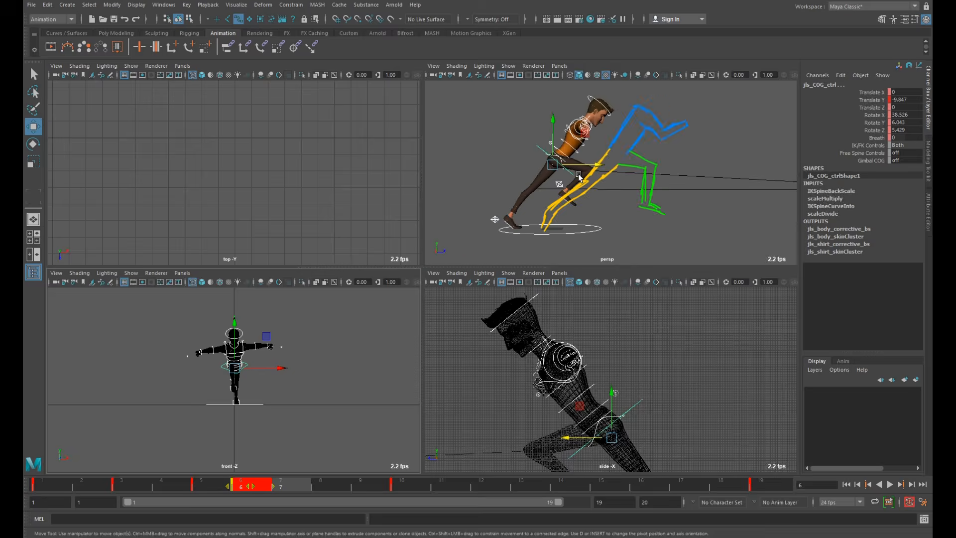
{"action": "key", "text": "space"}
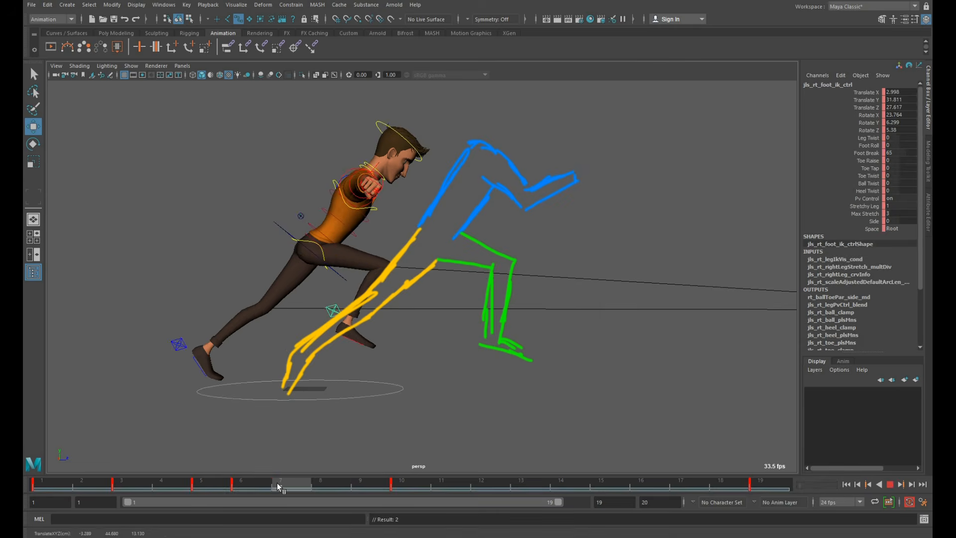
Step: At frame 8, raise the COG to about -3.602 and the left foot to about 40.123 in Translate Y
{"action": "left_click", "coordinate": [315, 487]}
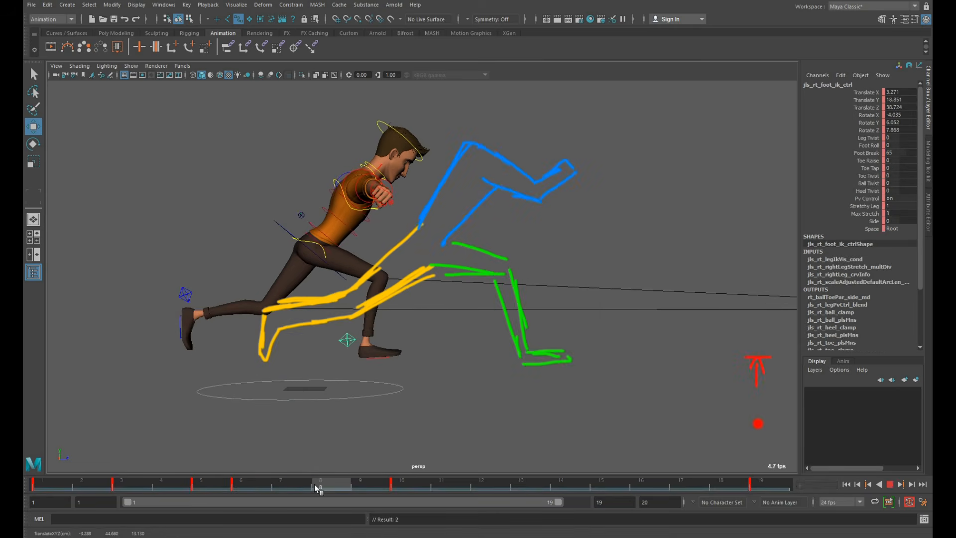
{"action": "left_click", "coordinate": [289, 237]}
{"action": "left_click_drag", "start_coordinate": [305, 216], "coordinate": [305, 207]}
{"action": "mouse_move", "coordinate": [329, 489]}
{"action": "left_mouse_down"}
{"action": "mouse_move", "coordinate": [250, 479]}
{"action": "mouse_move", "coordinate": [394, 482]}
{"action": "mouse_move", "coordinate": [321, 481]}
{"action": "left_mouse_up"}
{"action": "left_click", "coordinate": [186, 295]}
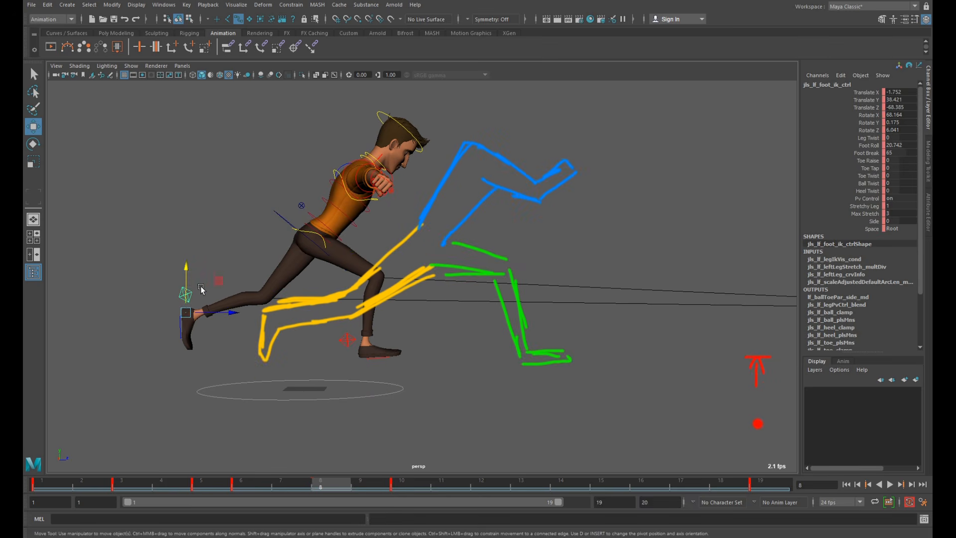
Step: Move the right foot at frame 8 to about 23.063 in Translate Y and 52.017 in Translate Z, with Rotate X at -17.048
{"action": "left_click", "coordinate": [356, 342]}
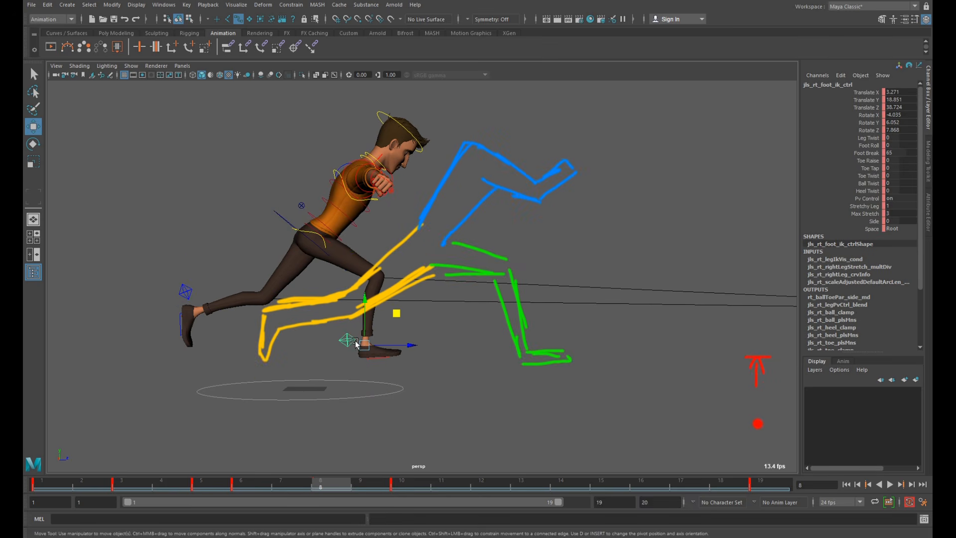
{"action": "left_click_drag", "start_coordinate": [396, 321], "coordinate": [418, 305]}
{"action": "key", "text": "e"}
{"action": "key", "text": "w"}
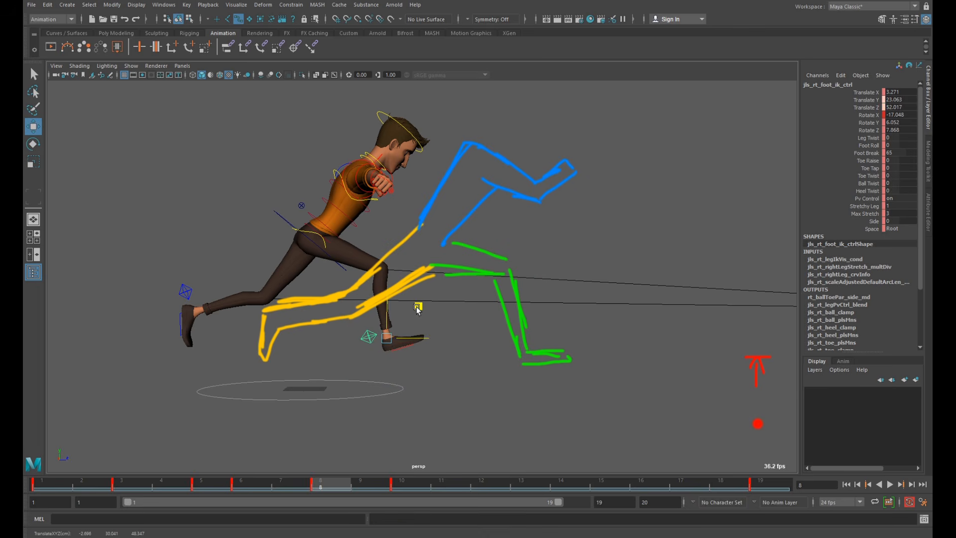
Step: Adjust the right foot at frame 6 to about 36.573 in Translate Y and 15.966 in Translate Z
{"action": "left_click_drag", "start_coordinate": [314, 483], "coordinate": [210, 473]}
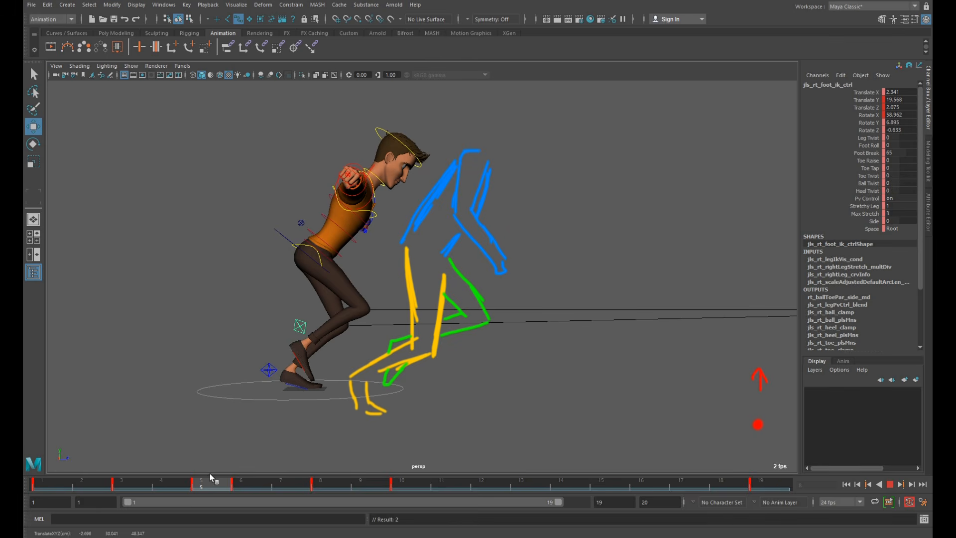
{"action": "left_click", "coordinate": [248, 484]}
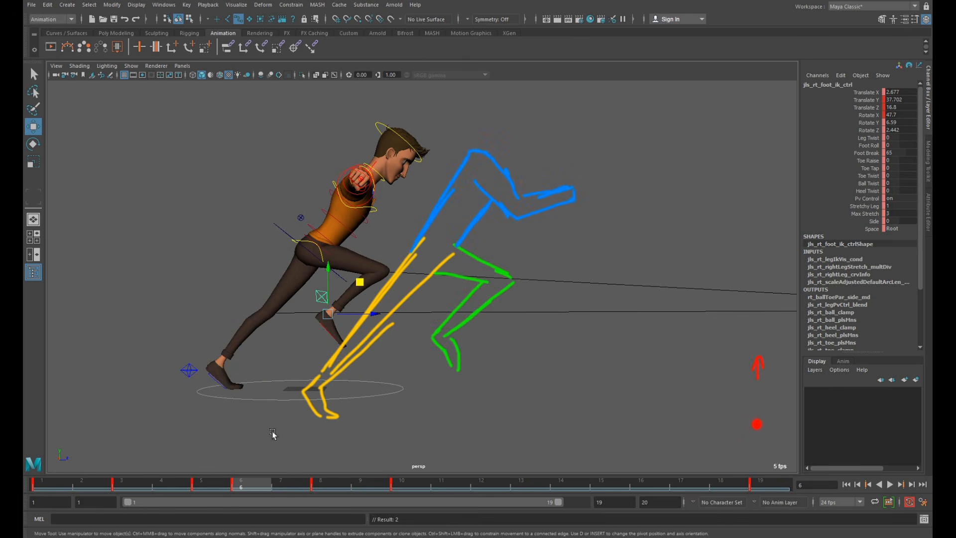
{"action": "left_click_drag", "start_coordinate": [327, 315], "coordinate": [326, 316]}
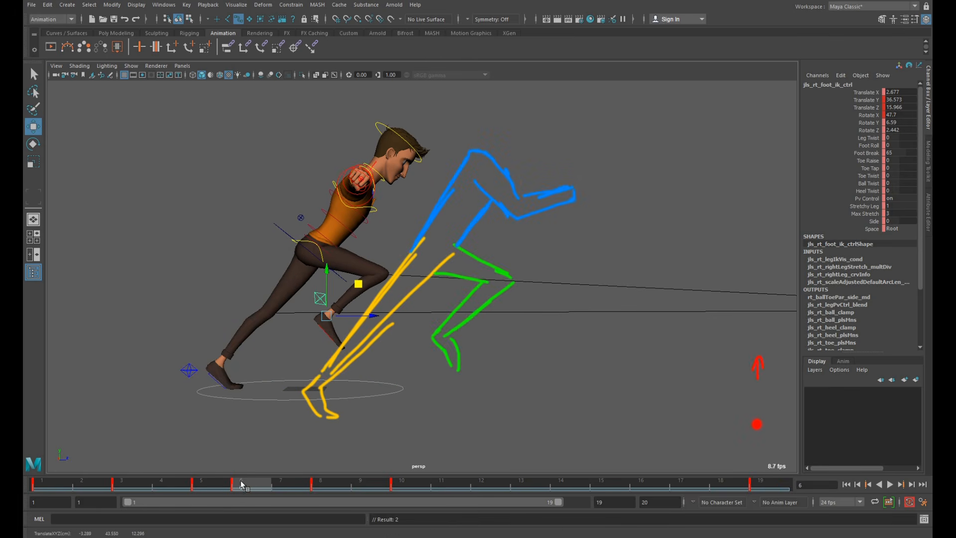
Step: Lower the COG at frame 5 to about -16.916 in Translate Y and compare the pose with the neighbouring keys
{"action": "mouse_move", "coordinate": [242, 484]}
{"action": "left_mouse_down"}
{"action": "mouse_move", "coordinate": [52, 481]}
{"action": "mouse_move", "coordinate": [266, 498]}
{"action": "mouse_move", "coordinate": [210, 495]}
{"action": "left_mouse_up"}
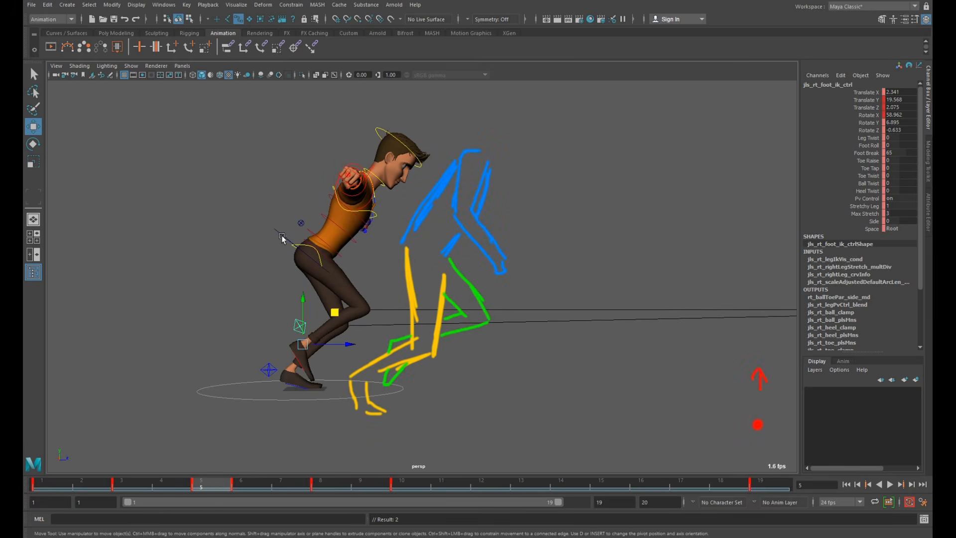
{"action": "left_click", "coordinate": [303, 239]}
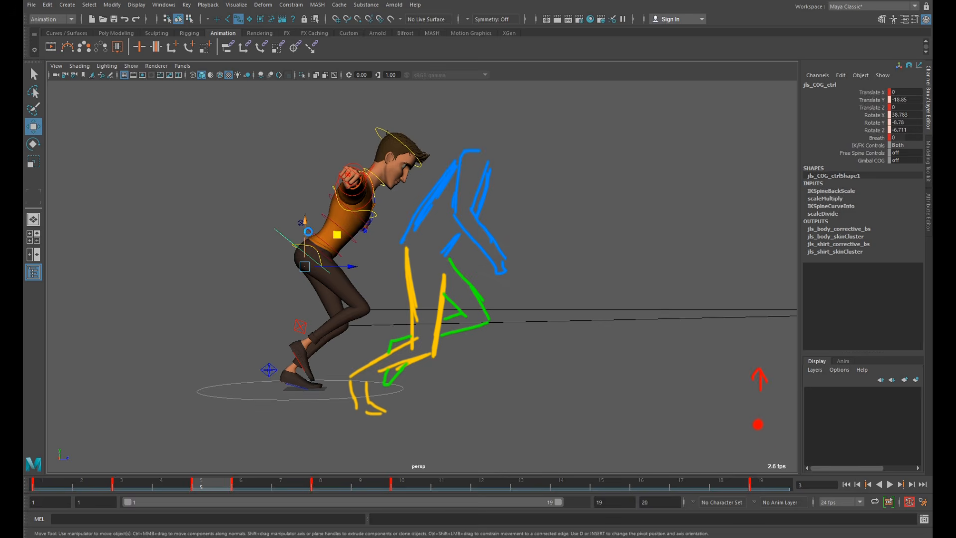
{"action": "left_click_drag", "start_coordinate": [303, 239], "coordinate": [305, 227]}
{"action": "key", "text": "comma"}
{"action": "key", "text": "period"}
{"action": "key", "text": "alt+period"}
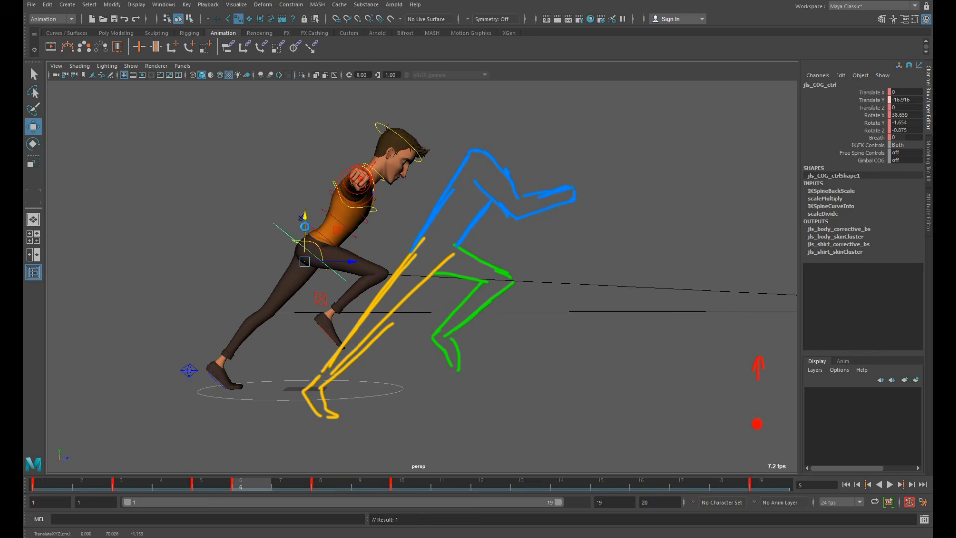
Step: Lower the COG at frame 8 to about -5.912 in Translate Y, comparing it with the preceding key pose
{"action": "key", "text": "period"}
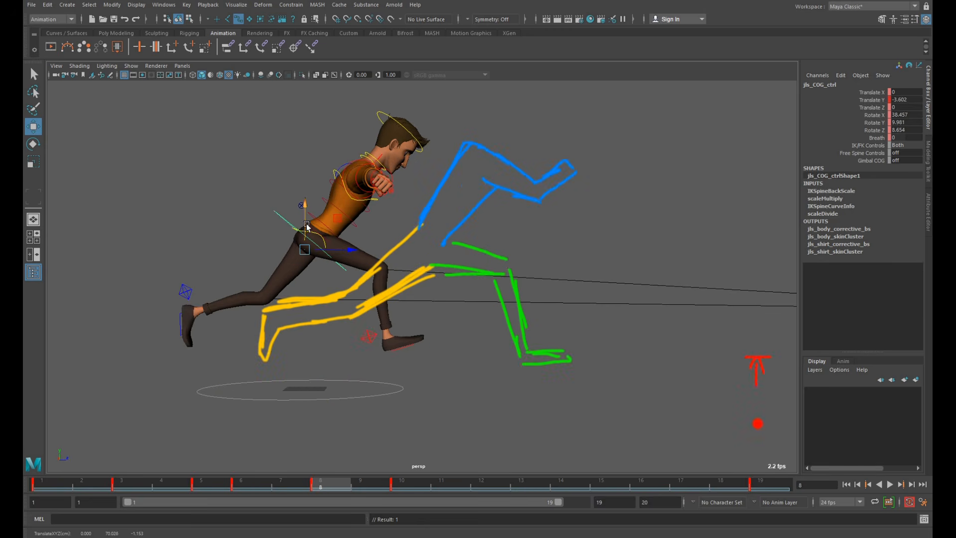
{"action": "key", "text": "comma"}
{"action": "key", "text": "period"}
{"action": "mouse_move", "coordinate": [307, 227]}
{"action": "left_mouse_down"}
{"action": "mouse_move", "coordinate": [308, 209]}
{"action": "mouse_move", "coordinate": [307, 217]}
{"action": "left_mouse_up"}
{"action": "key", "text": "comma"}
{"action": "key", "text": "period"}
{"action": "key", "text": "comma"}
{"action": "key", "text": "period"}
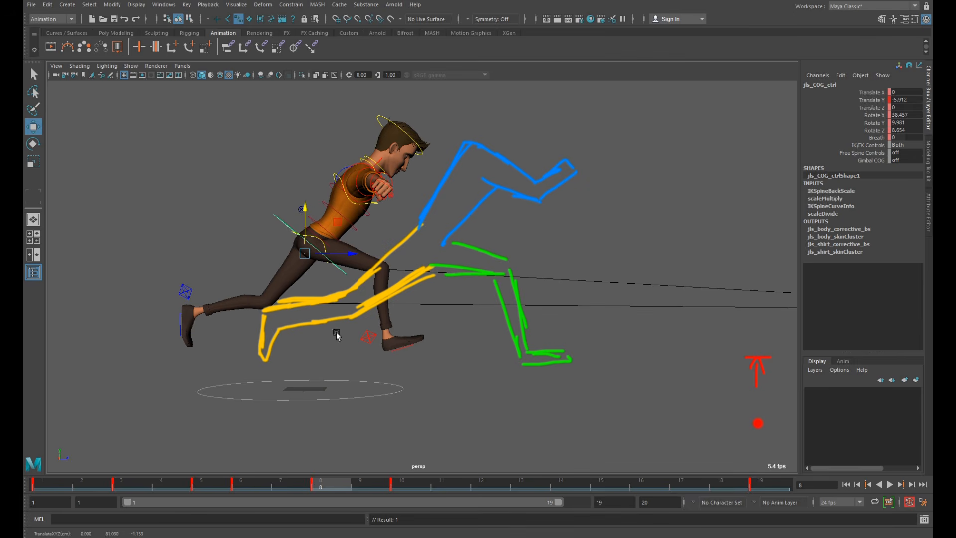
Step: Compare the poses at frames 8 and 10, and move the left foot at frame 8 back to about -69.54 in Translate Z
{"action": "key", "text": "period"}
{"action": "key", "text": "comma"}
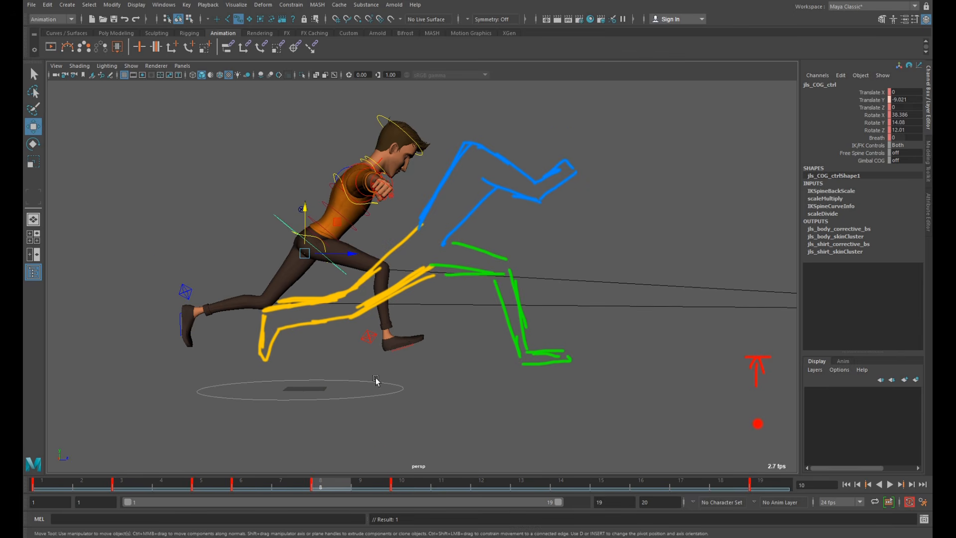
{"action": "key", "text": "period"}
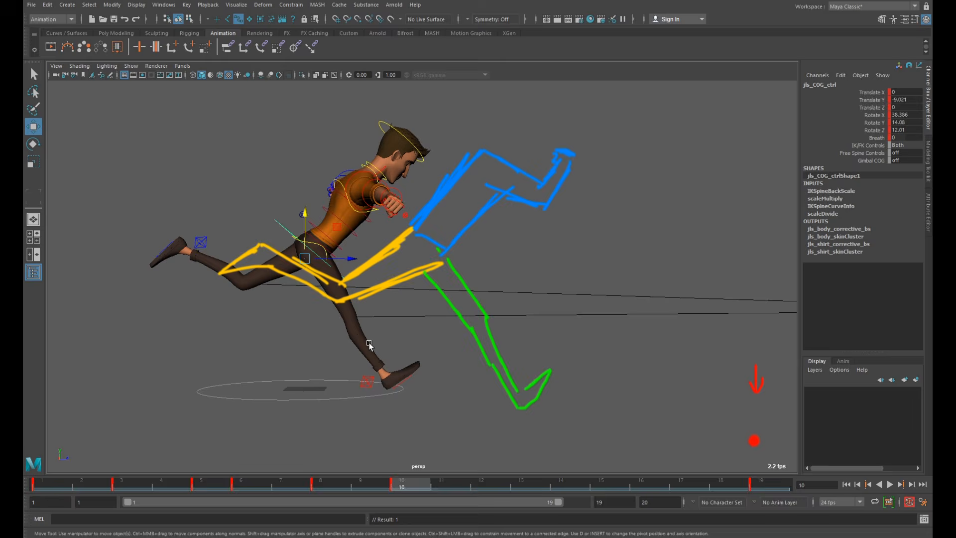
{"action": "key", "text": "comma"}
{"action": "key", "text": "period"}
{"action": "left_click", "coordinate": [203, 241]}
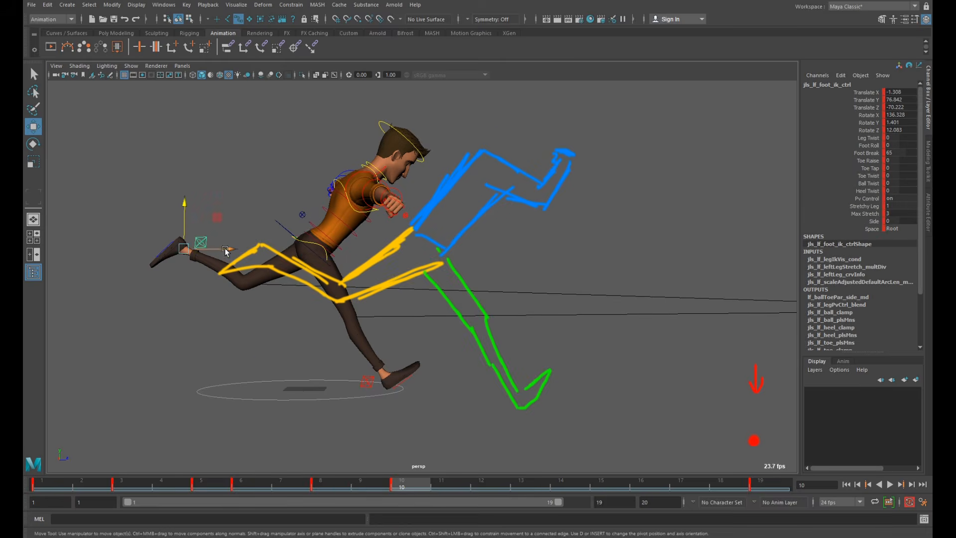
{"action": "key", "text": "comma"}
{"action": "left_click_drag", "start_coordinate": [235, 310], "coordinate": [231, 310]}
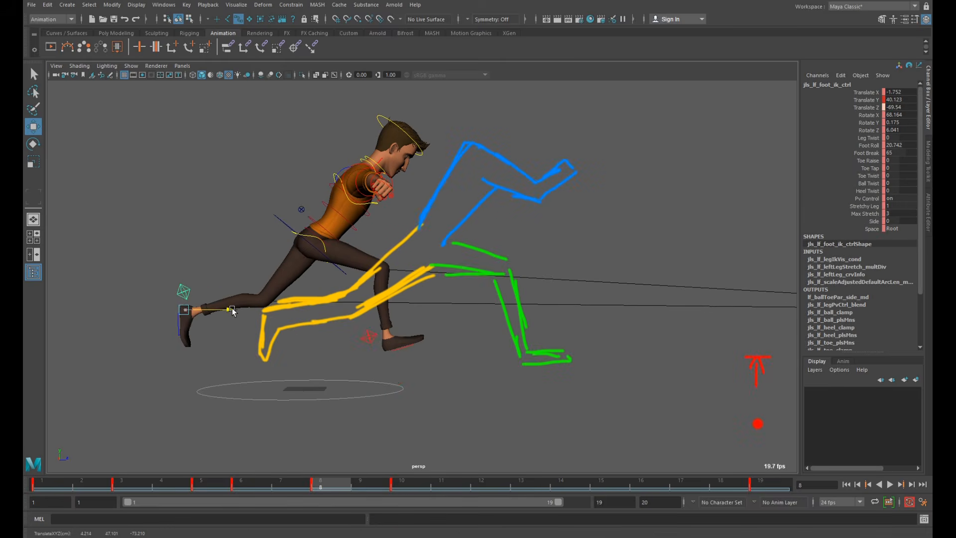
Step: Hide the grease pencil sketches and view the frame 8 pose from the front with the COG control selected
{"action": "left_click", "coordinate": [289, 225]}
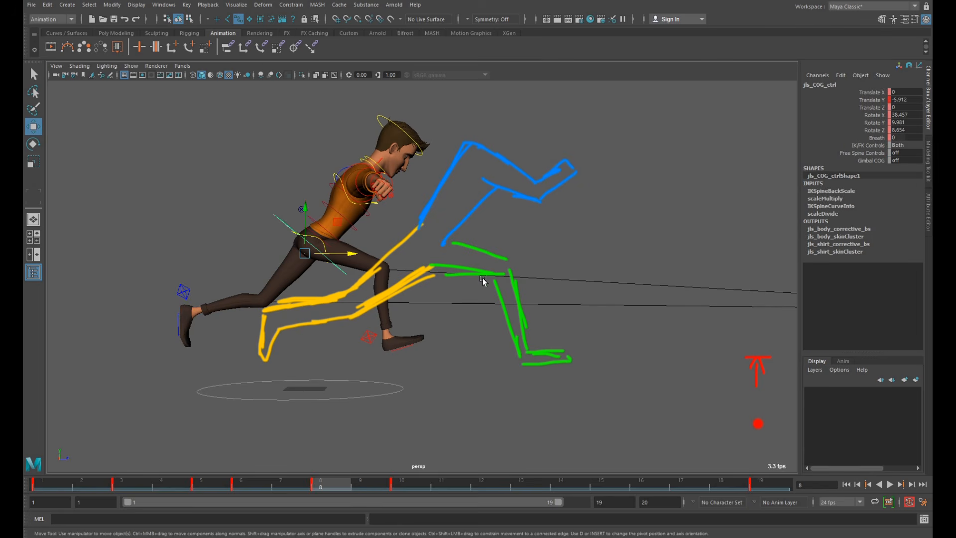
{"action": "left_click_drag", "start_coordinate": [484, 284], "coordinate": [328, 295], "text": "alt"}
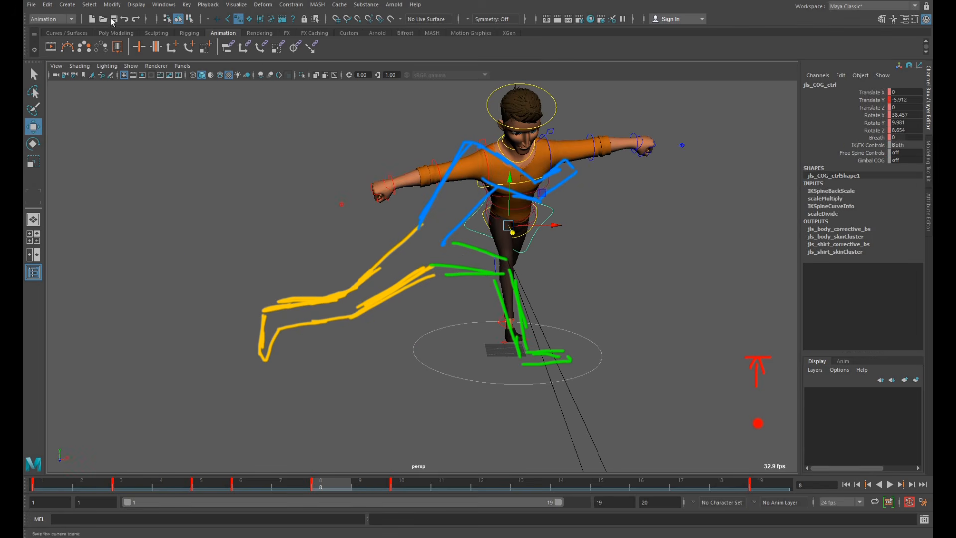
{"action": "left_click", "coordinate": [131, 66]}
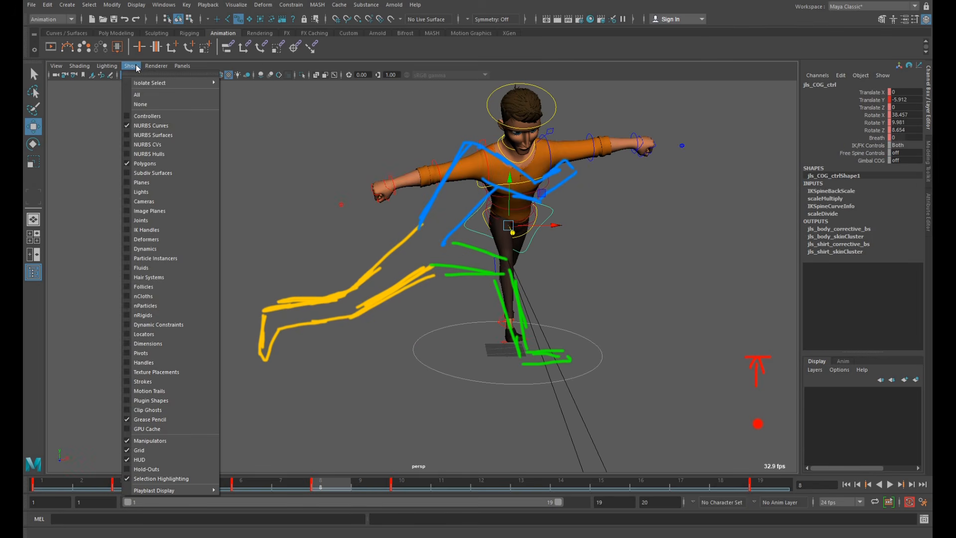
{"action": "left_click", "coordinate": [170, 419]}
{"action": "left_click_drag", "start_coordinate": [572, 308], "coordinate": [657, 302], "text": "alt"}
Step: Compare the early key poses and rotate the COG at frame 5 to about -6.702 in Rotate Y and -4.893 in Rotate Z
{"action": "key", "text": "e"}
{"action": "key", "text": "comma"}
{"action": "key", "text": "comma"}
{"action": "key", "text": "comma"}
{"action": "key", "text": "comma"}
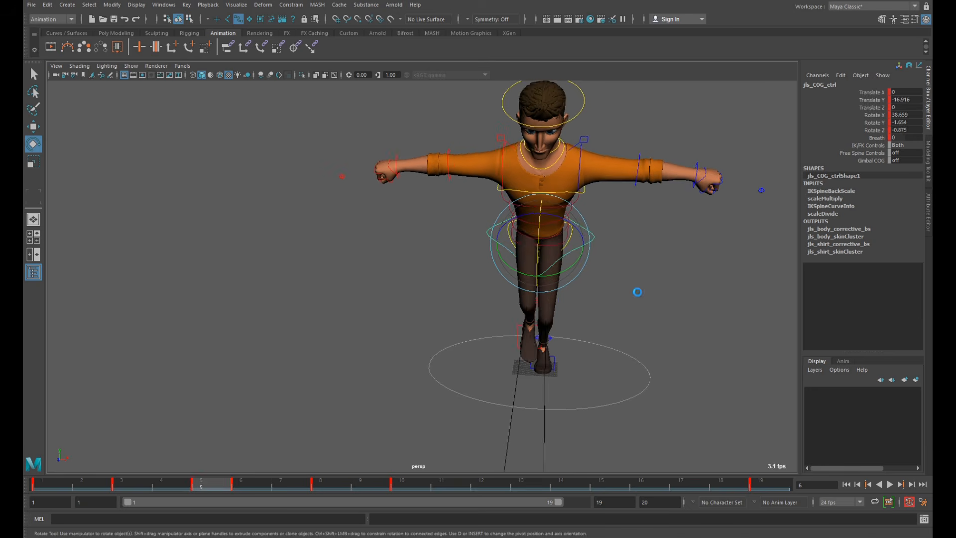
{"action": "key", "text": "period"}
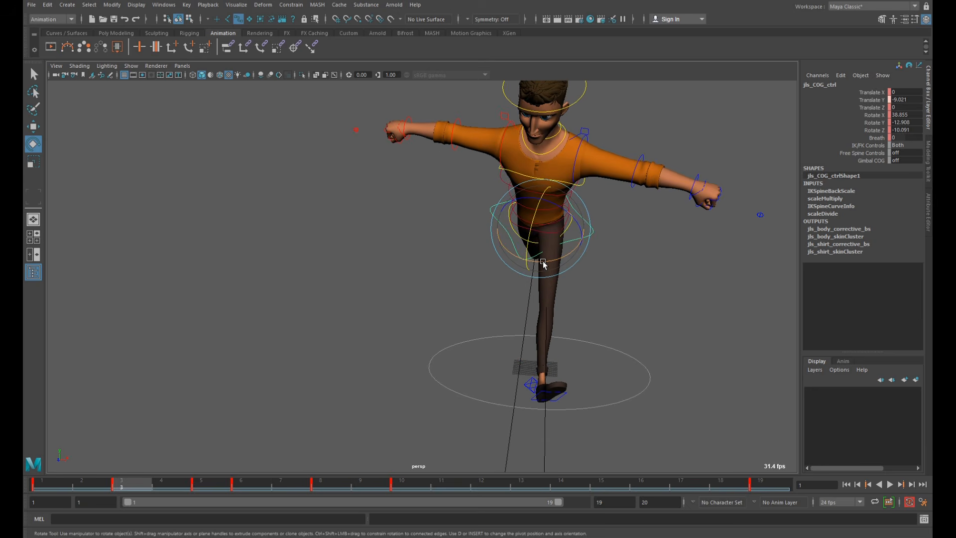
{"action": "left_click_drag", "start_coordinate": [549, 280], "coordinate": [550, 281]}
{"action": "left_click_drag", "start_coordinate": [550, 281], "coordinate": [550, 279]}
{"action": "key", "text": "alt+v"}
{"action": "key", "text": "period"}
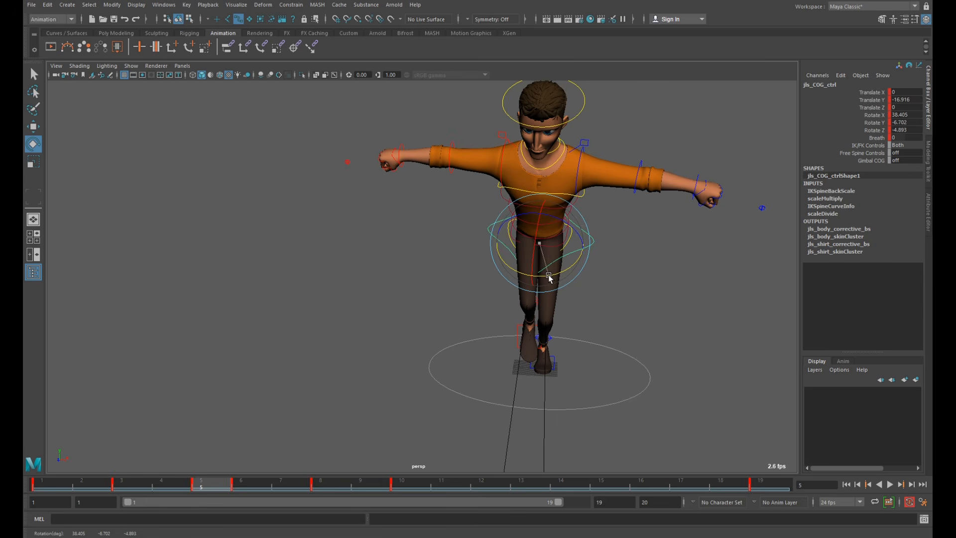
Step: Rotate the COG further at frame 5 to about -8.165 in Rotate Y, and at frame 6 to about 3.116
{"action": "left_click_drag", "start_coordinate": [550, 278], "coordinate": [556, 265]}
{"action": "key", "text": "period"}
{"action": "key", "text": "comma"}
{"action": "key", "text": "period"}
{"action": "key", "text": "comma"}
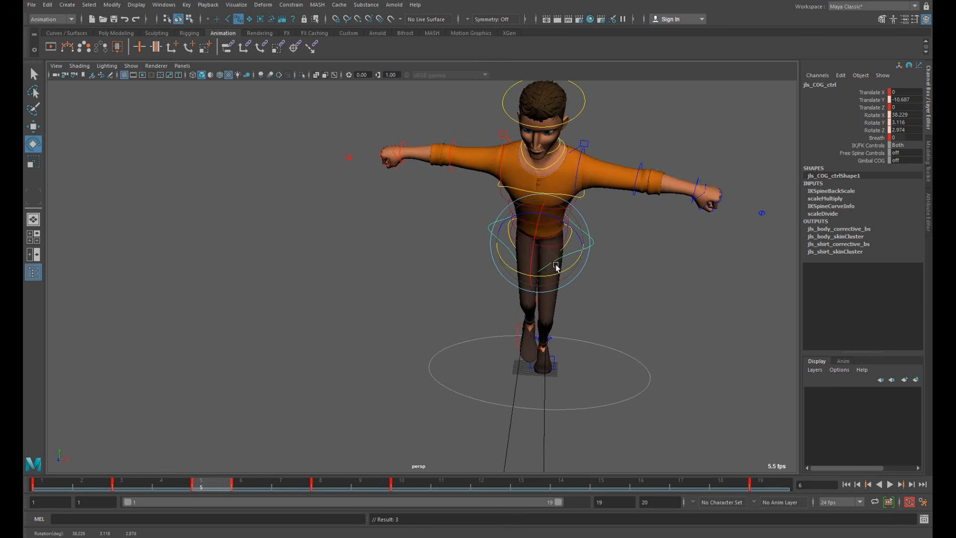
{"action": "key", "text": "period"}
{"action": "key", "text": "period"}
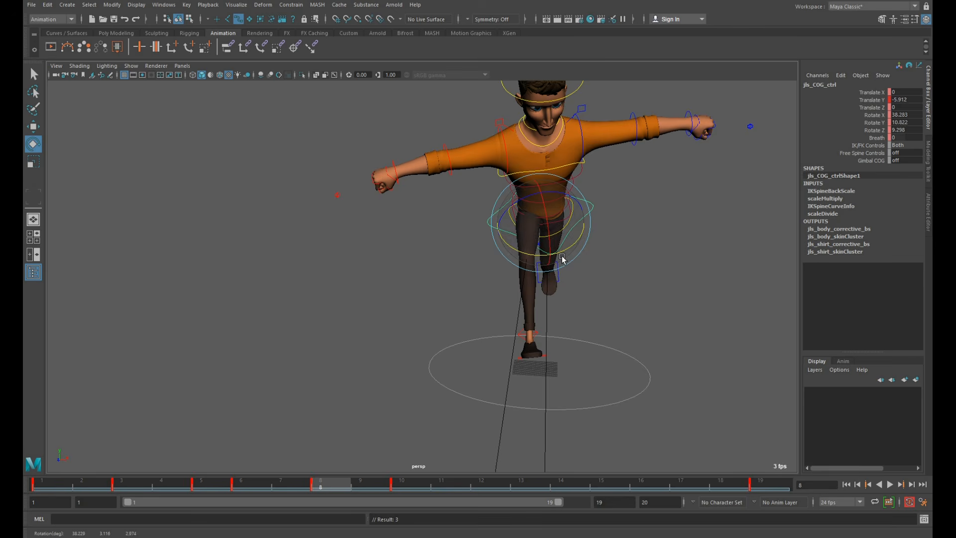
{"action": "key", "text": "comma"}
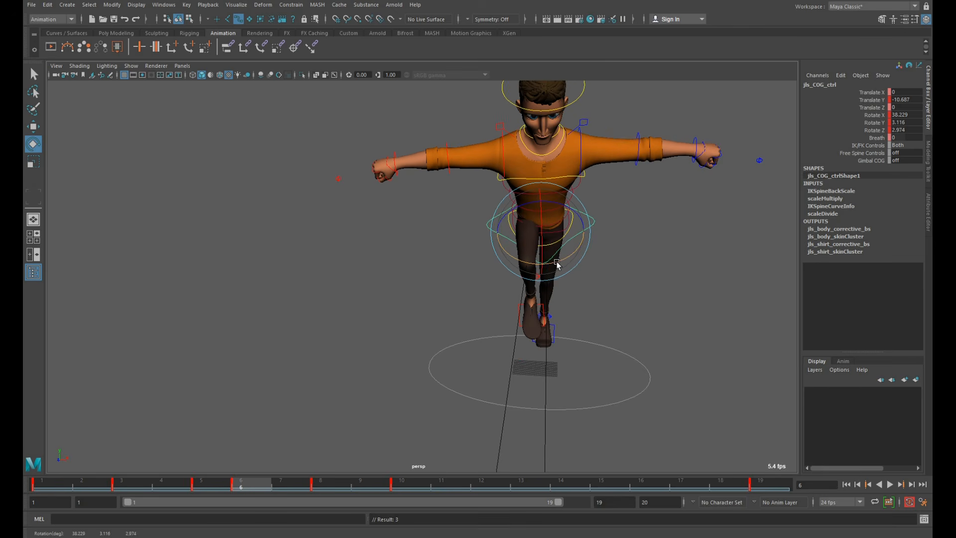
Step: Rotate the COG at frame 8 to about 13.326 in Rotate Y and 11.238 in Rotate Z
{"action": "left_click_drag", "start_coordinate": [557, 262], "coordinate": [562, 255]}
{"action": "key", "text": "period"}
{"action": "key", "text": "period"}
{"action": "key", "text": "comma"}
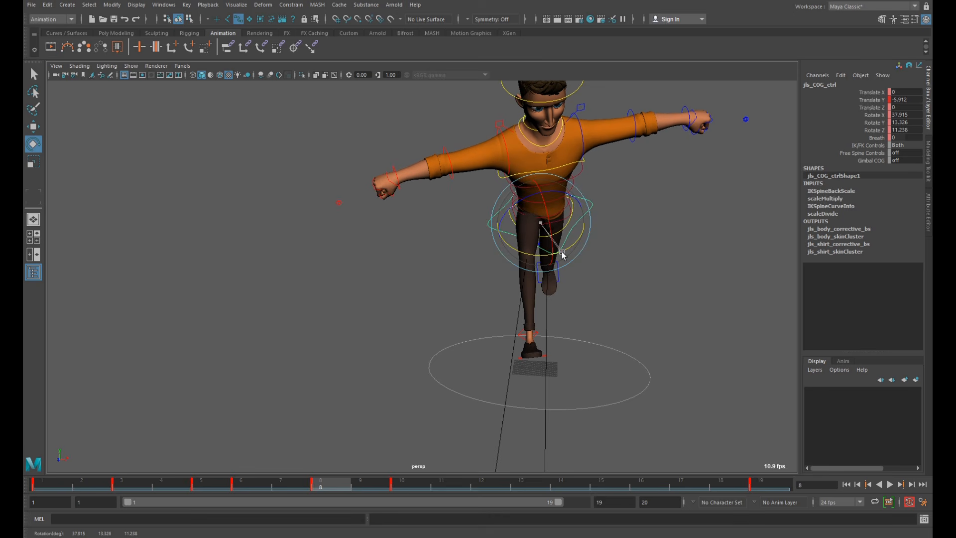
Step: Review the COG rotation across the key poses from the front, and check frames 3 to 10 from the side
{"action": "key", "text": "period"}
{"action": "key", "text": "comma"}
{"action": "key", "text": "comma"}
{"action": "key", "text": "comma"}
{"action": "key", "text": "comma"}
{"action": "key", "text": "period"}
{"action": "key", "text": "period"}
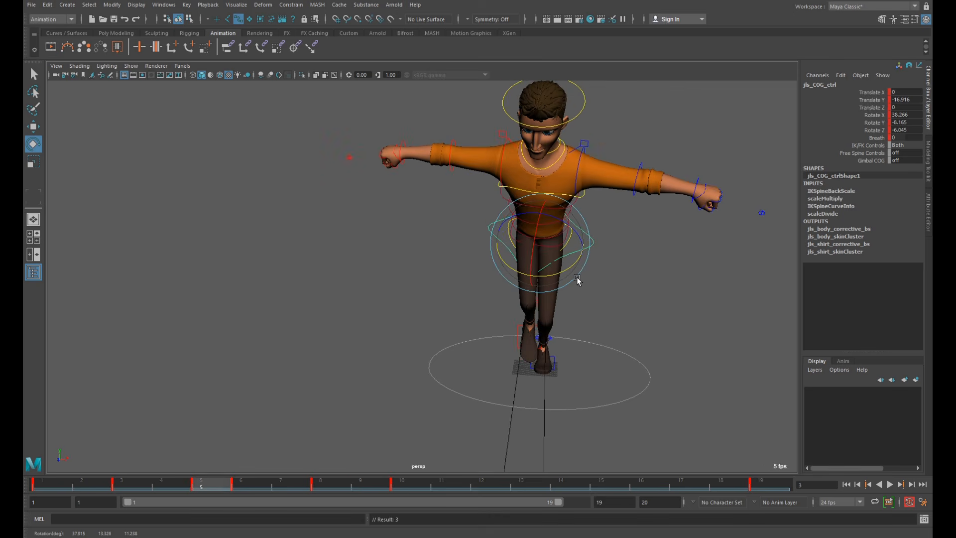
{"action": "key", "text": "comma"}
{"action": "key", "text": "comma"}
{"action": "key", "text": "period"}
{"action": "scroll", "coordinate": [576, 282], "scroll_direction": "down", "scroll_amount": 2}
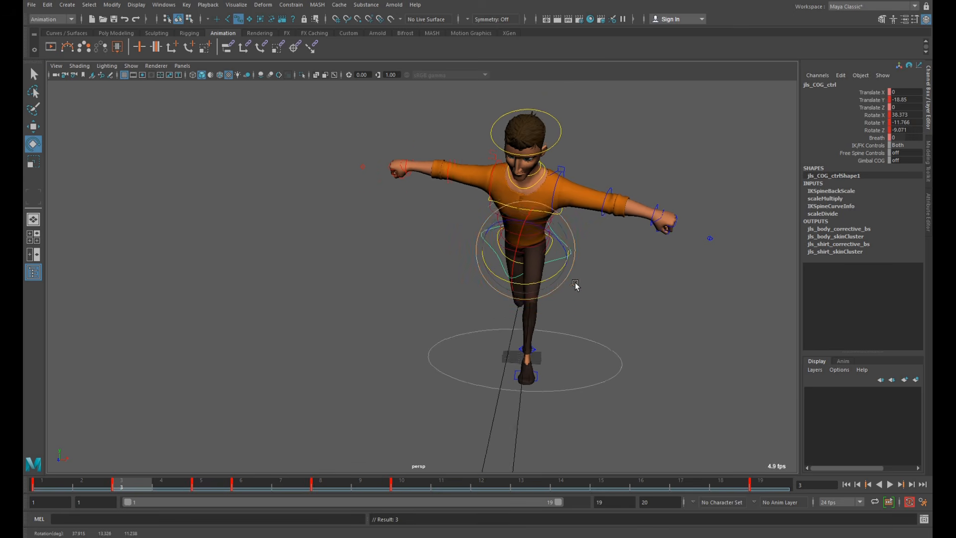
{"action": "left_click_drag", "start_coordinate": [497, 308], "coordinate": [601, 308], "text": "alt"}
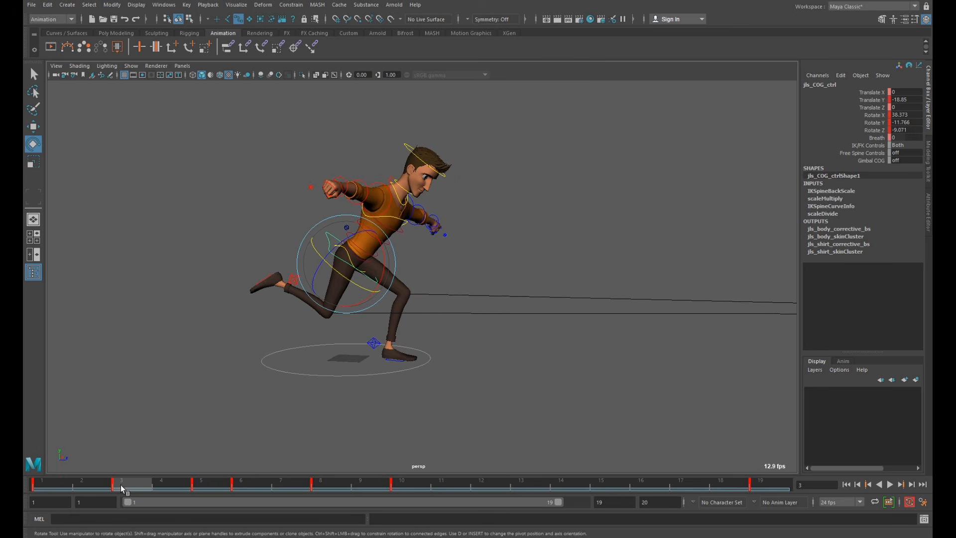
{"action": "left_click_drag", "start_coordinate": [120, 485], "coordinate": [399, 486]}
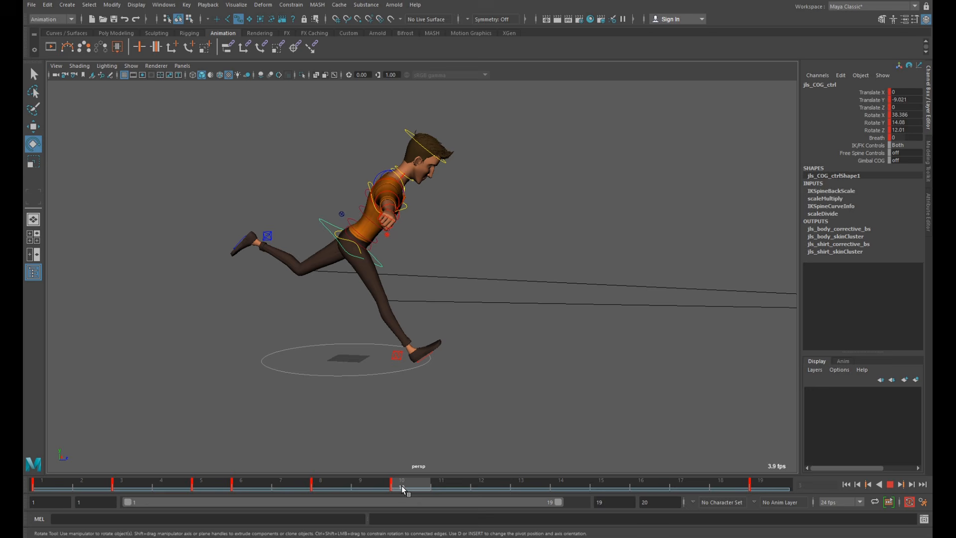
Step: Set the right foot's Translate X at frame 12 to 3.53, matching its frame 10 value
{"action": "left_click", "coordinate": [397, 355]}
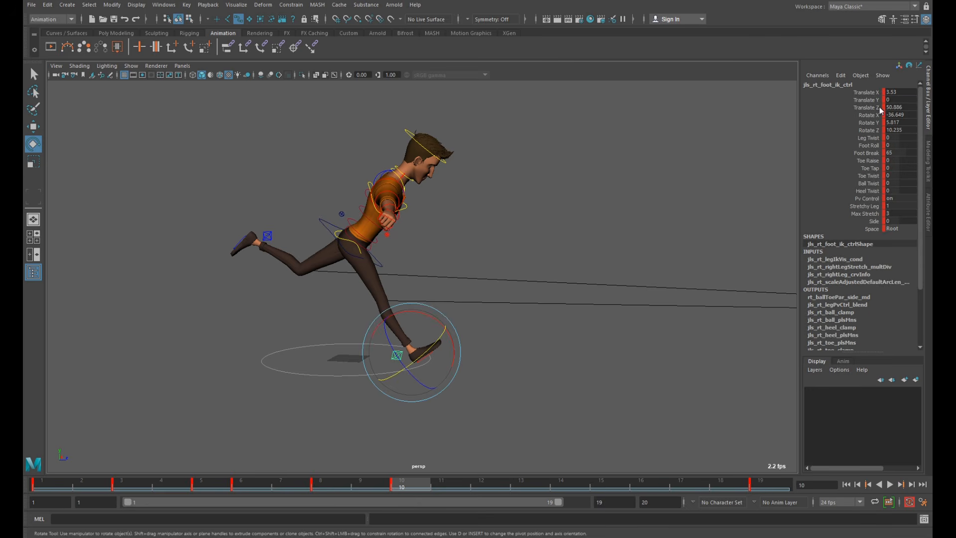
{"action": "left_click", "coordinate": [612, 384]}
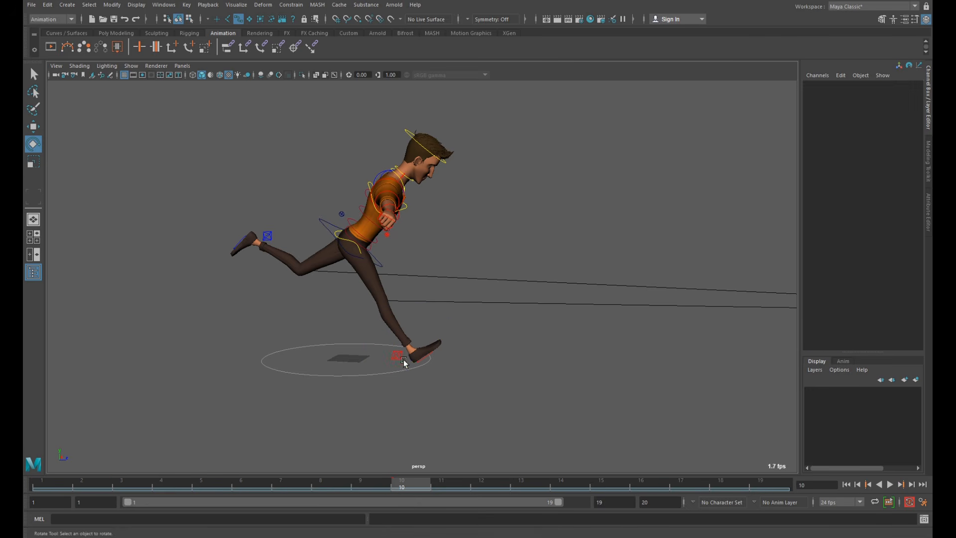
{"action": "left_click", "coordinate": [399, 357]}
{"action": "left_click_drag", "start_coordinate": [425, 483], "coordinate": [481, 484]}
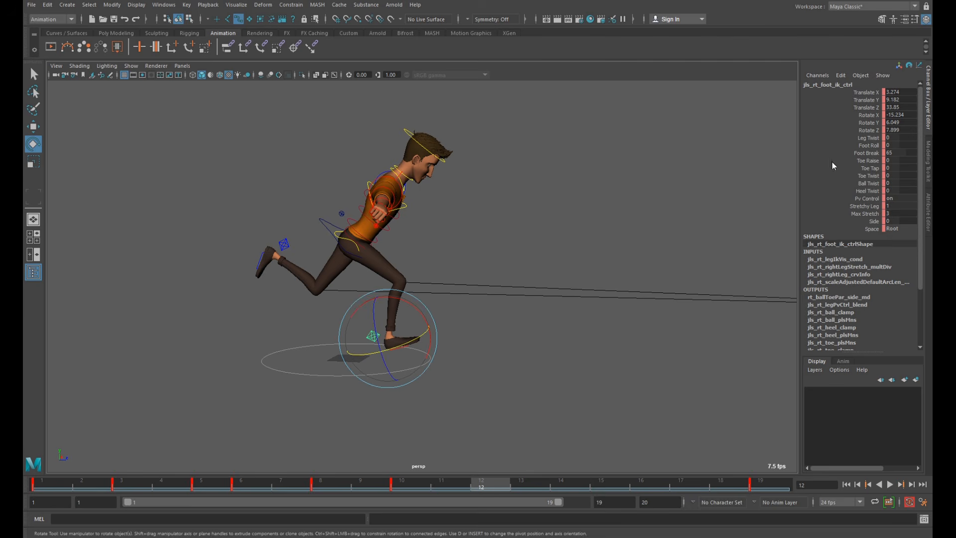
{"action": "left_click", "coordinate": [905, 93]}
{"action": "type", "text": "3.53"}
{"action": "key", "text": "Return"}
Step: Zero the right foot's Translate Y, Translate Z and rotations at frame 12, and move the foot forward along the ground
{"action": "type", "text": "0"}
{"action": "left_click_drag", "start_coordinate": [900, 100], "coordinate": [907, 130]}
{"action": "key", "text": "Return"}
{"action": "type", "text": "0"}
{"action": "key", "text": "Return"}
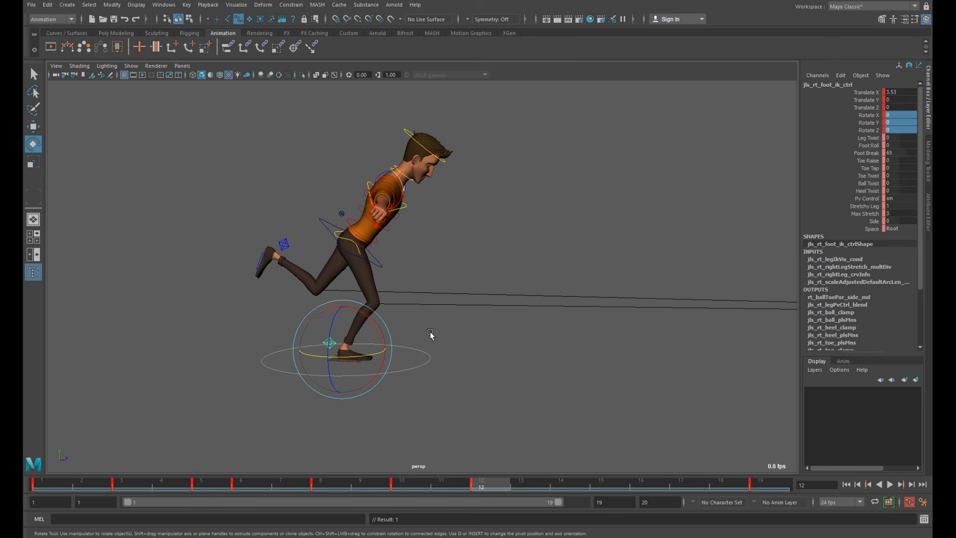
{"action": "key", "text": "w"}
{"action": "left_click_drag", "start_coordinate": [384, 352], "coordinate": [466, 363]}
Step: Pose the left foot at frame 14 at about 20.364 in Translate Y, 5.664 in Translate Z and 68.916 in Rotate X
{"action": "left_click_drag", "start_coordinate": [331, 293], "coordinate": [364, 296]}
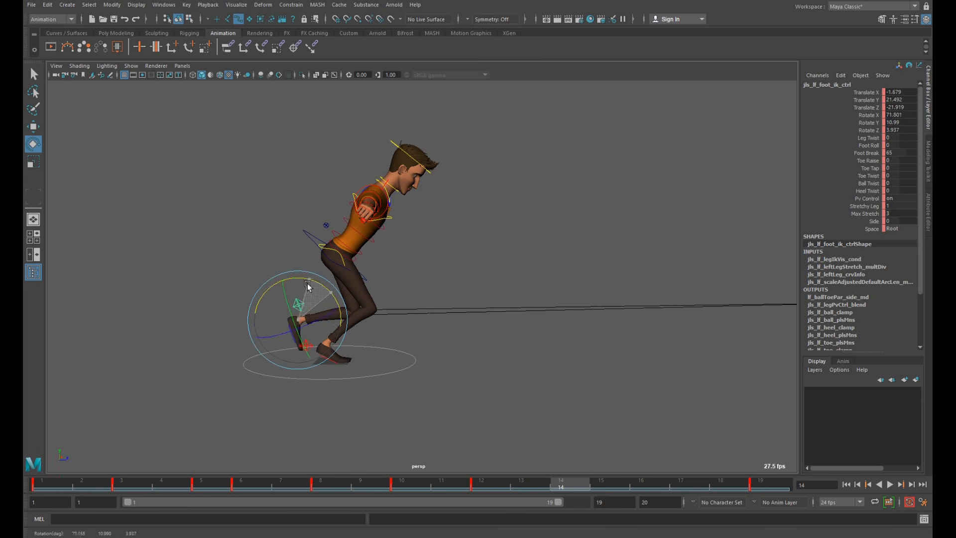
{"action": "key", "text": "w"}
Step: Show the grease pencil sketches and move the right foot at frame 14 to about -4.999 in Translate Z
{"action": "left_click", "coordinate": [131, 66]}
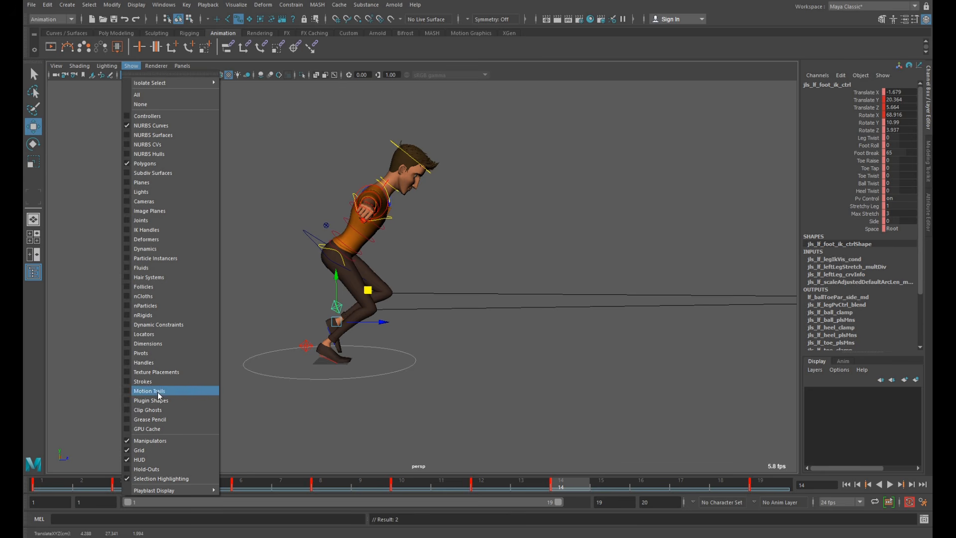
{"action": "left_click", "coordinate": [158, 420]}
{"action": "scroll", "coordinate": [352, 361], "scroll_direction": "up", "scroll_amount": 2}
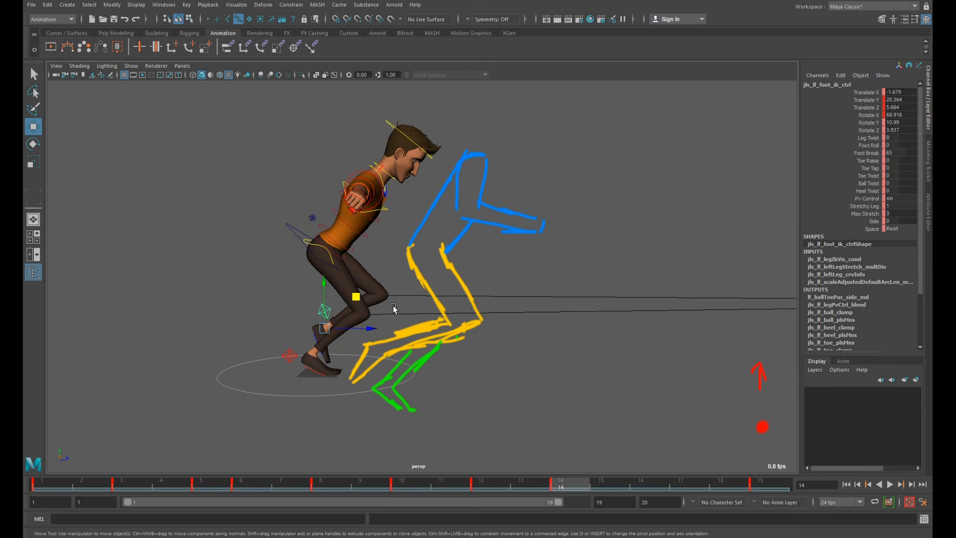
{"action": "left_click_drag", "start_coordinate": [384, 299], "coordinate": [362, 314]}
{"action": "left_click", "coordinate": [291, 354]}
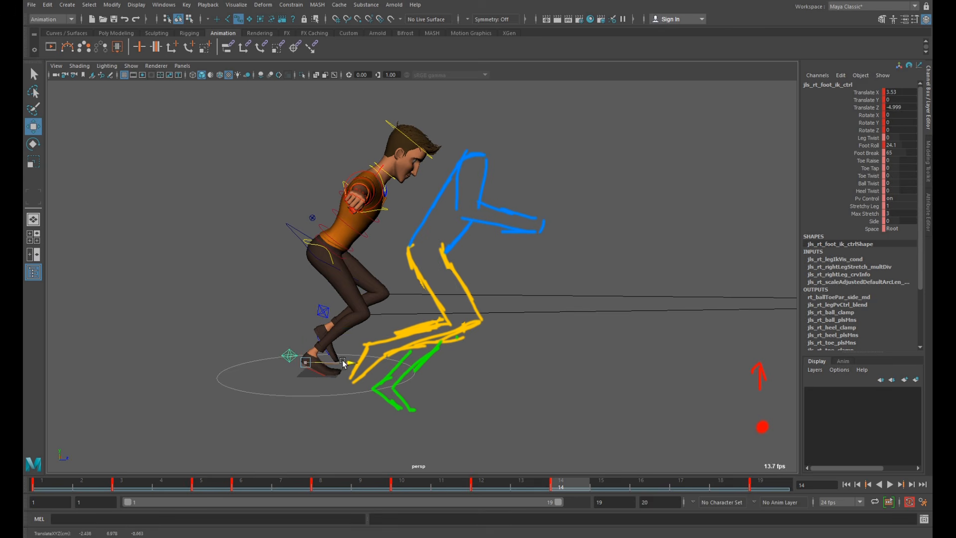
Step: Key the left foot at frame 15 at about 32.552 in Translate Y, 13.427 in Translate Z and 39.744 in Rotate X
{"action": "left_click", "coordinate": [601, 487]}
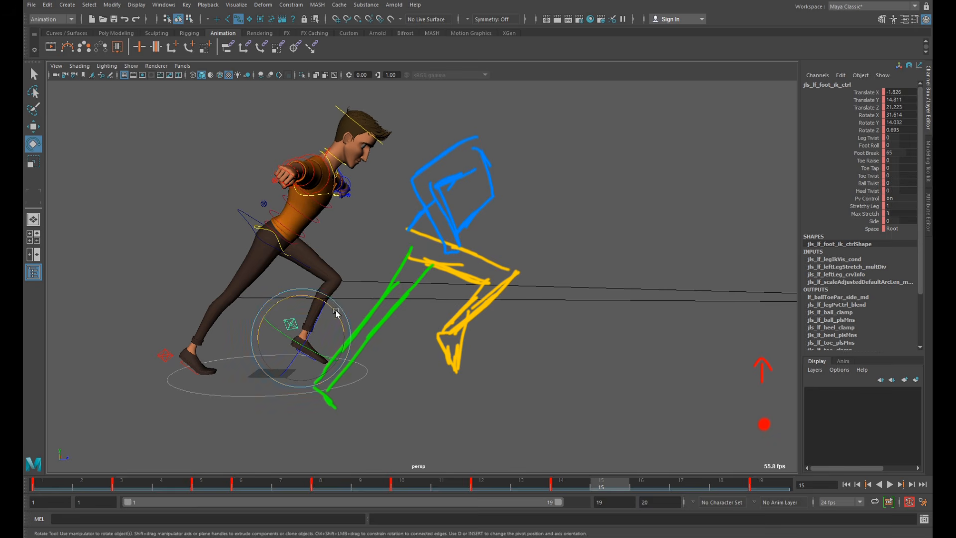
{"action": "key", "text": "w"}
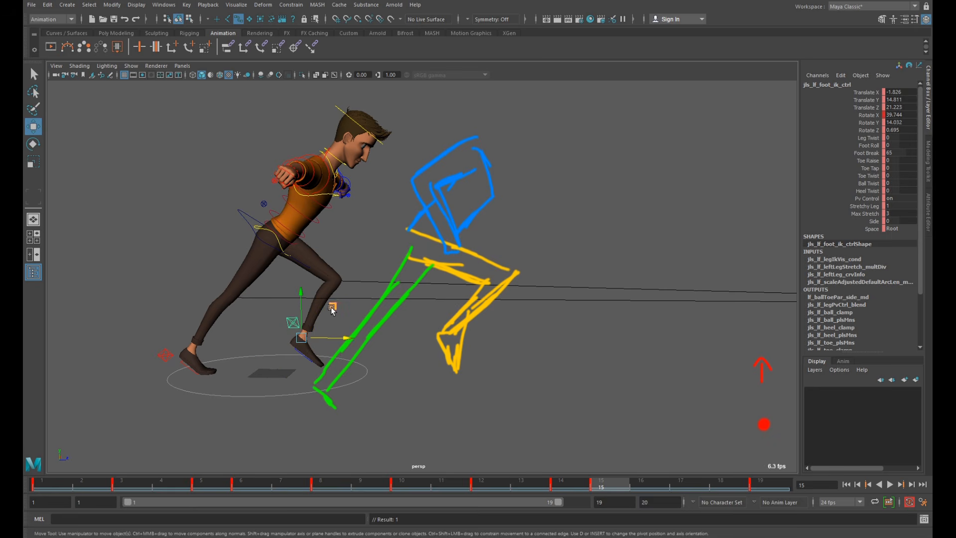
{"action": "left_click_drag", "start_coordinate": [333, 310], "coordinate": [319, 280]}
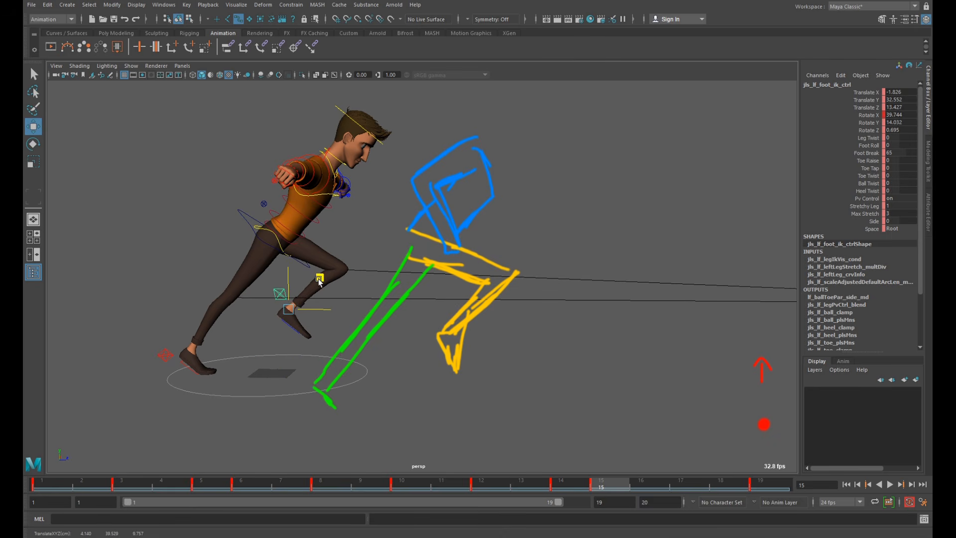
{"action": "key", "text": "s"}
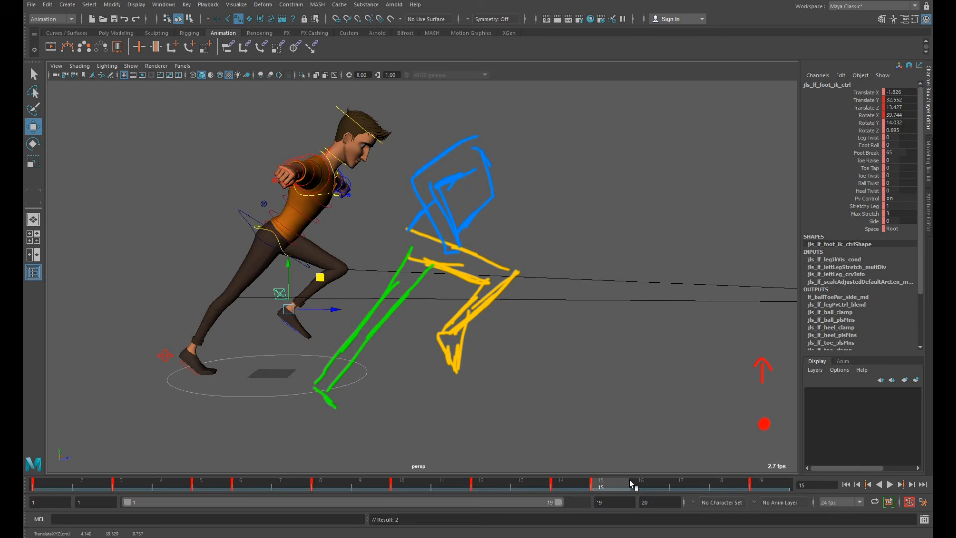
Step: Raise the COG at frame 17 to about -4.576 in Translate Y and key it
{"action": "left_click_drag", "start_coordinate": [631, 483], "coordinate": [680, 483]}
{"action": "left_click", "coordinate": [262, 203]}
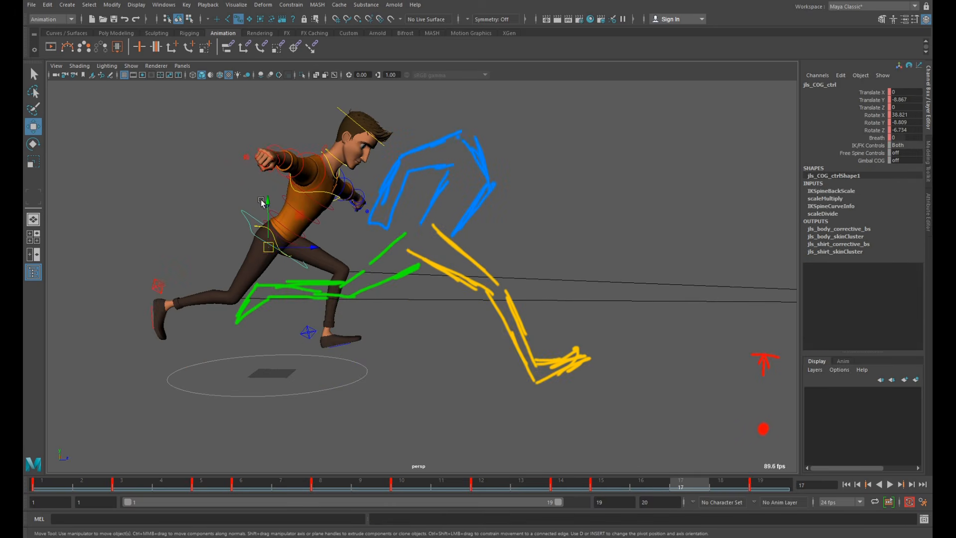
{"action": "left_click_drag", "start_coordinate": [268, 203], "coordinate": [268, 196]}
{"action": "key", "text": "s"}
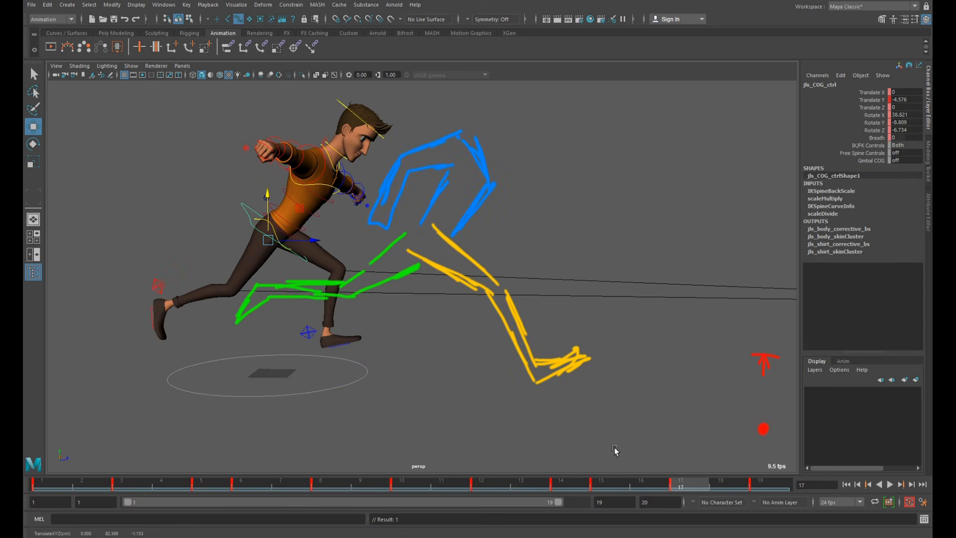
Step: Pose the right foot at frame 17 at about 46.641 in Translate Y, -65.967 in Translate Z and 92.686 in Rotate X
{"action": "left_click", "coordinate": [154, 288]}
{"action": "key", "text": "e"}
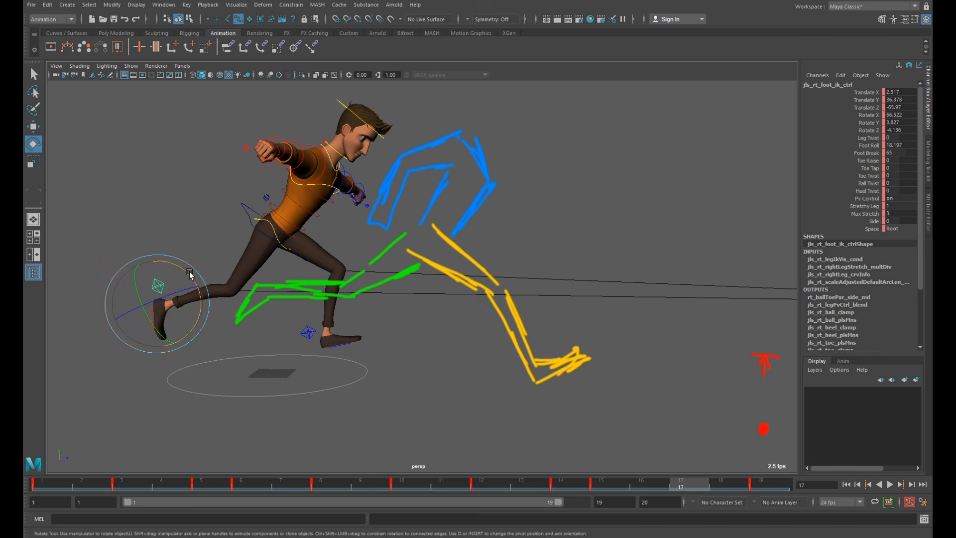
{"action": "mouse_move", "coordinate": [189, 273]}
{"action": "left_mouse_down"}
{"action": "mouse_move", "coordinate": [199, 290]}
{"action": "mouse_move", "coordinate": [187, 256]}
{"action": "left_mouse_up"}
{"action": "key", "text": "w"}
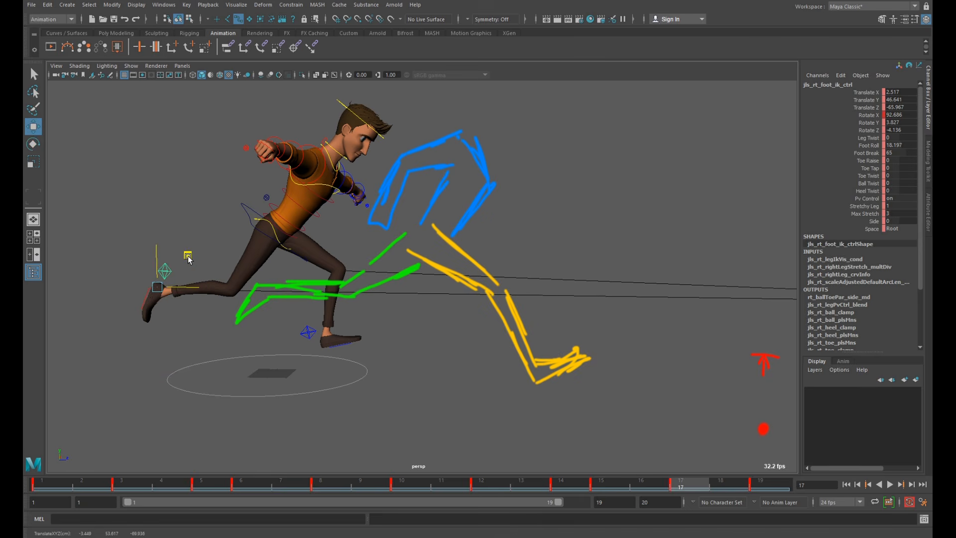
Step: Pose the left foot at frame 17 at about 18.275 in Translate Y, 59.729 in Translate Z and -23.53 in Rotate X, and start playback
{"action": "left_click", "coordinate": [361, 344]}
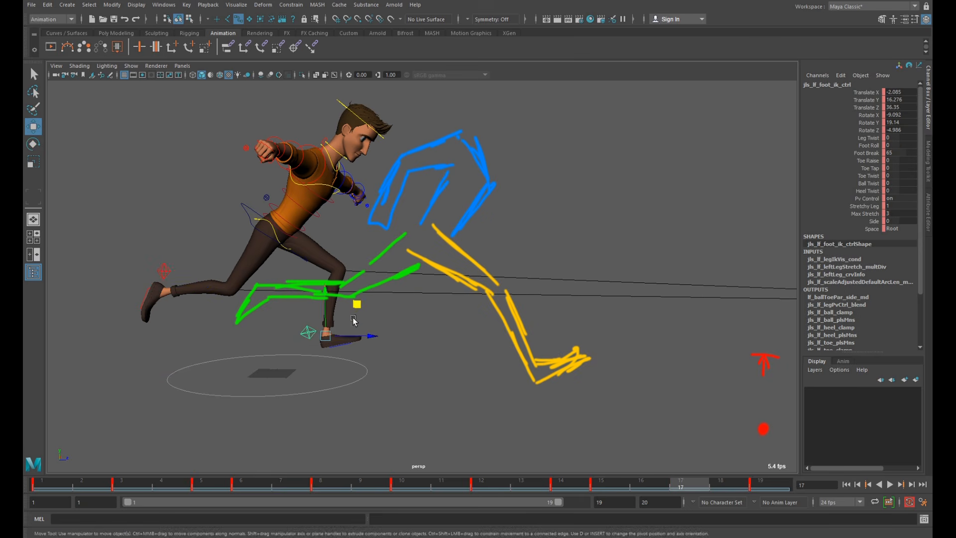
{"action": "left_click_drag", "start_coordinate": [357, 304], "coordinate": [391, 301]}
{"action": "key", "text": "e"}
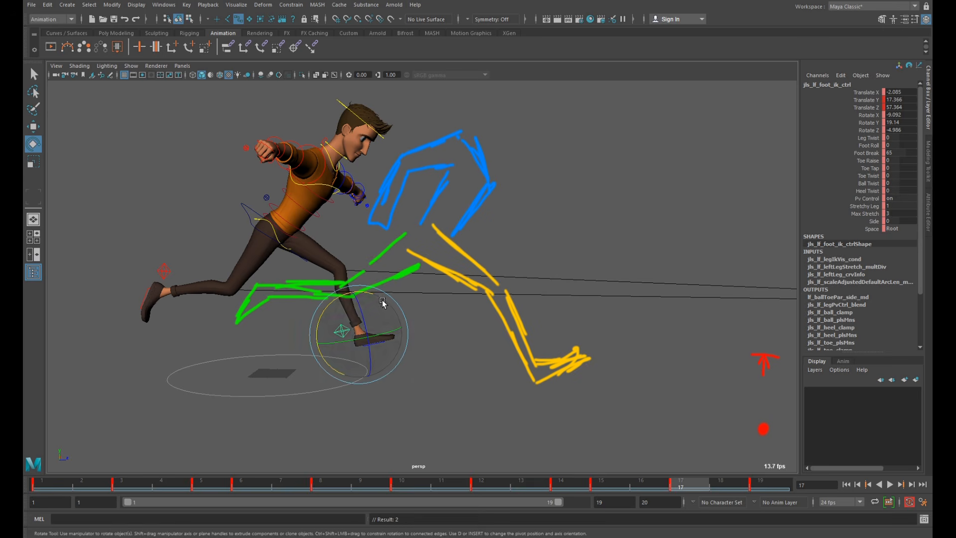
{"action": "left_click_drag", "start_coordinate": [332, 303], "coordinate": [325, 310]}
{"action": "key", "text": "w"}
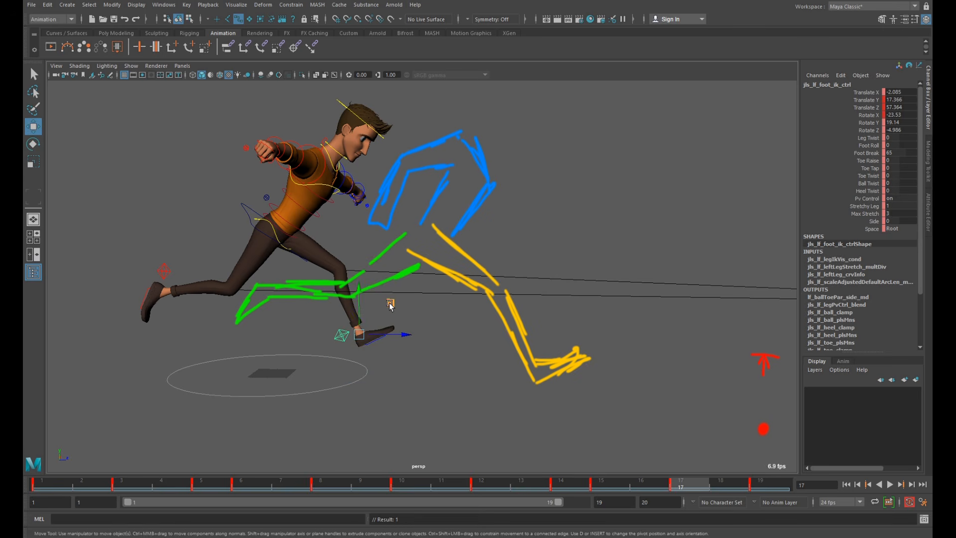
{"action": "left_click_drag", "start_coordinate": [390, 304], "coordinate": [394, 302]}
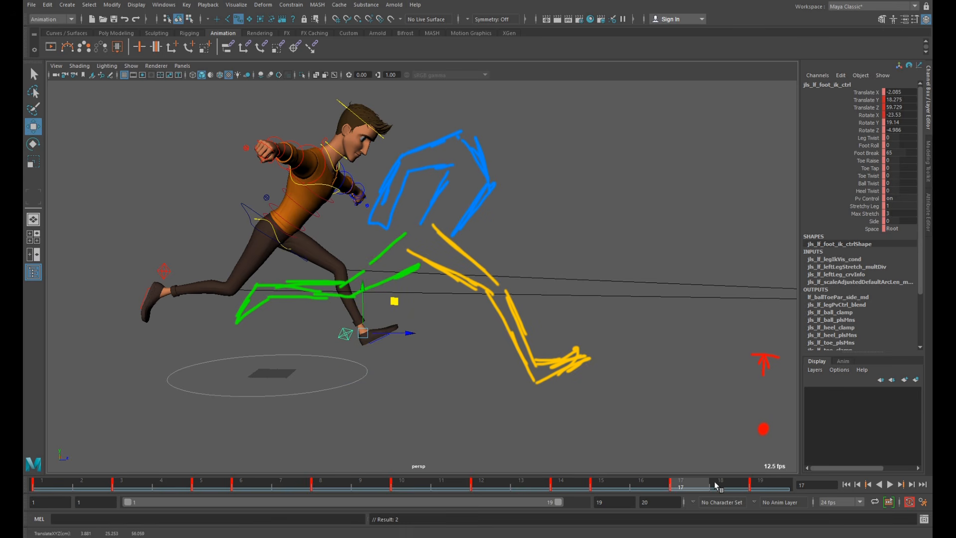
{"action": "key", "text": "alt+v"}
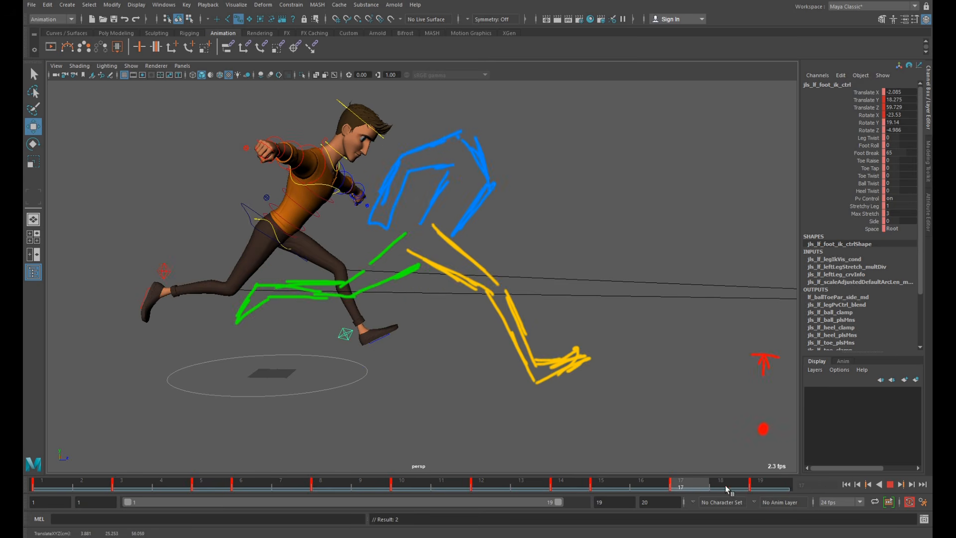
Step: Stop playback, select the COG control and hide the grease pencil drawings in the viewport
{"action": "key", "text": "alt+v"}
{"action": "left_click", "coordinate": [247, 211]}
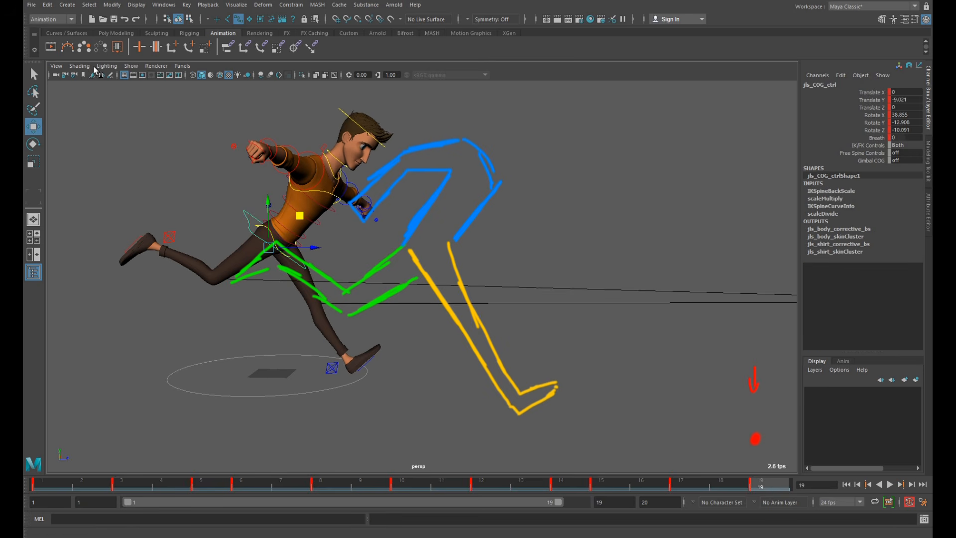
{"action": "left_click", "coordinate": [131, 66]}
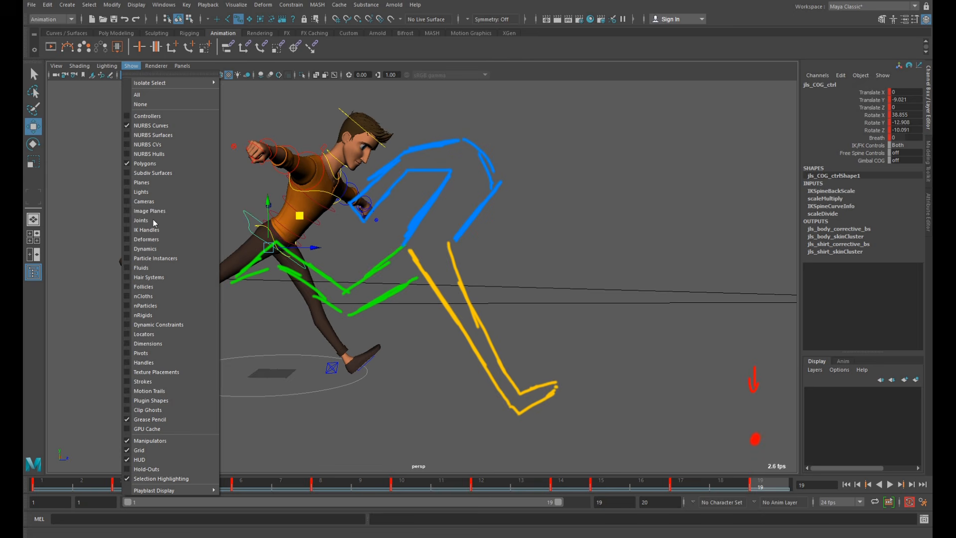
{"action": "left_click", "coordinate": [150, 420]}
Step: Rotate the COG at frame 12 to about 12.527 in Rotate Y and 10.638 in Rotate Z, working from the front
{"action": "mouse_move", "coordinate": [513, 341]}
{"action": "left_mouse_down", "text": "alt"}
{"action": "mouse_move", "coordinate": [405, 342]}
{"action": "mouse_move", "coordinate": [553, 324]}
{"action": "left_mouse_up", "text": "alt"}
{"action": "key", "text": "e"}
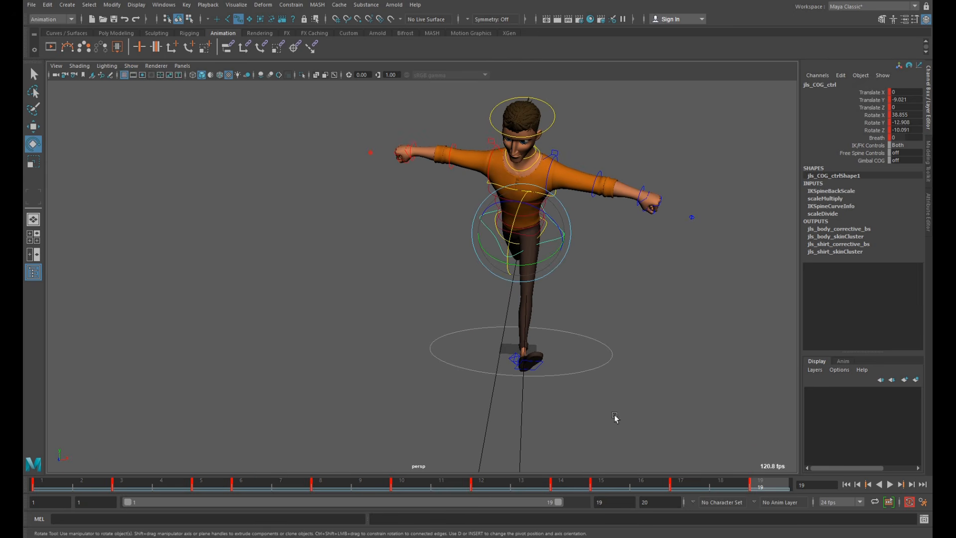
{"action": "left_click_drag", "start_coordinate": [752, 489], "coordinate": [425, 474]}
{"action": "key", "text": "period"}
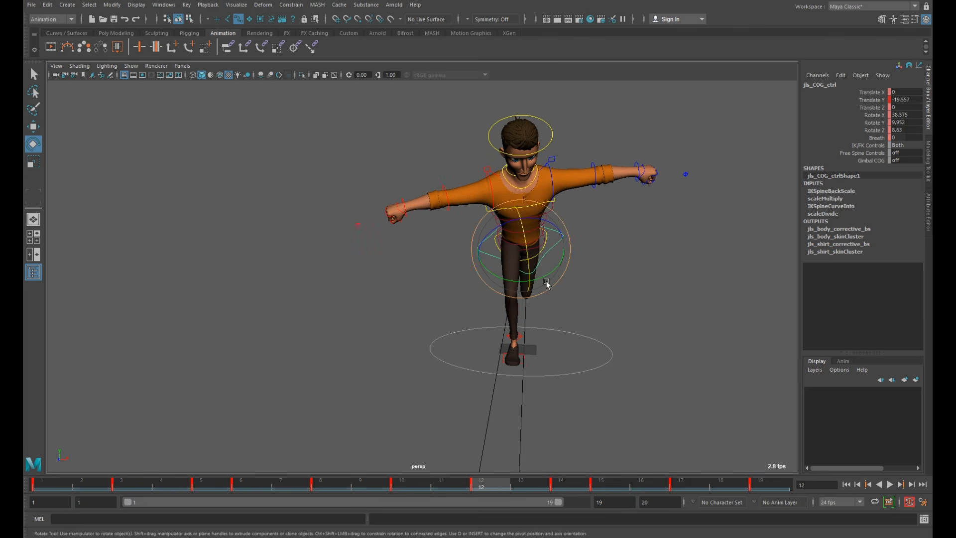
{"action": "key", "text": "comma"}
{"action": "key", "text": "period"}
{"action": "key", "text": "period"}
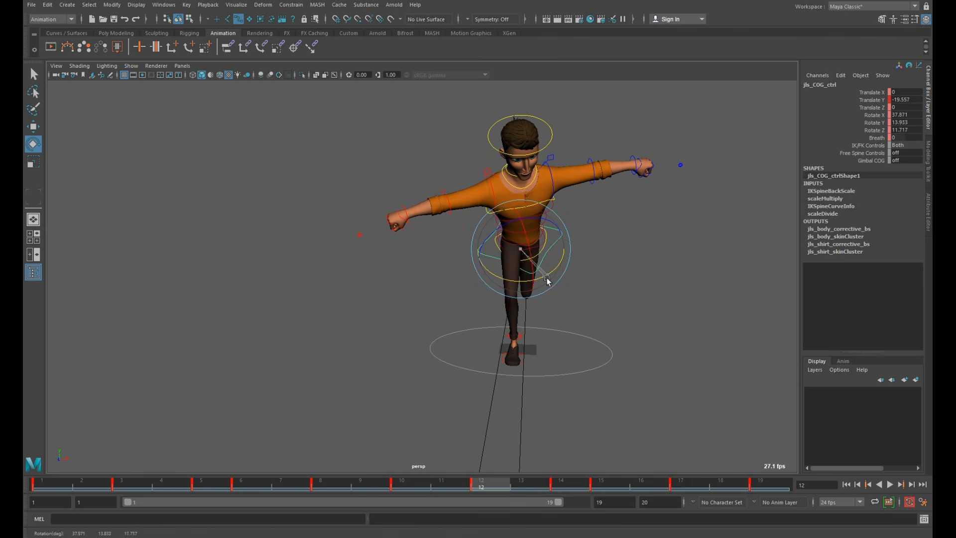
{"action": "key", "text": "period"}
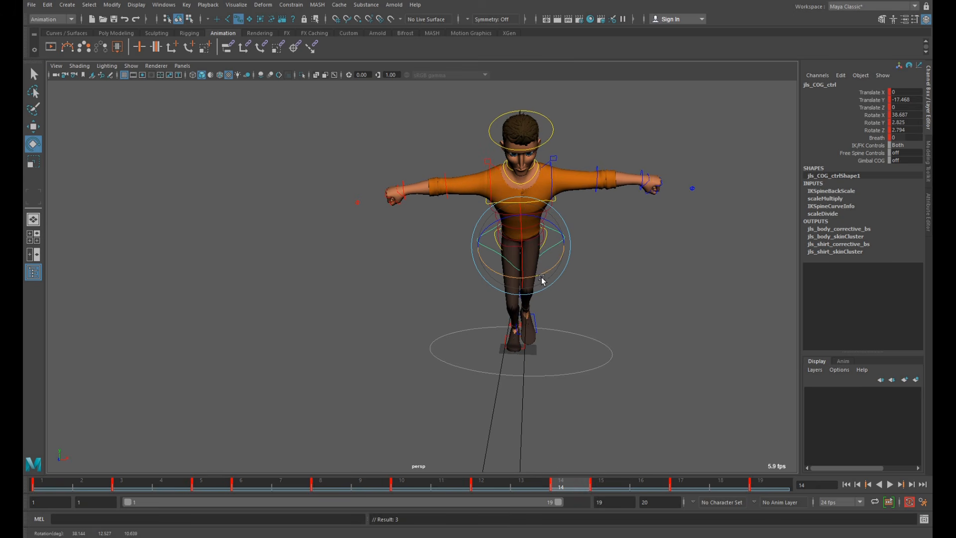
Step: Rotate the COG at frame 14 to about 7.058 in Rotate Y and step through the neighbouring key poses
{"action": "key", "text": "period"}
{"action": "key", "text": "comma"}
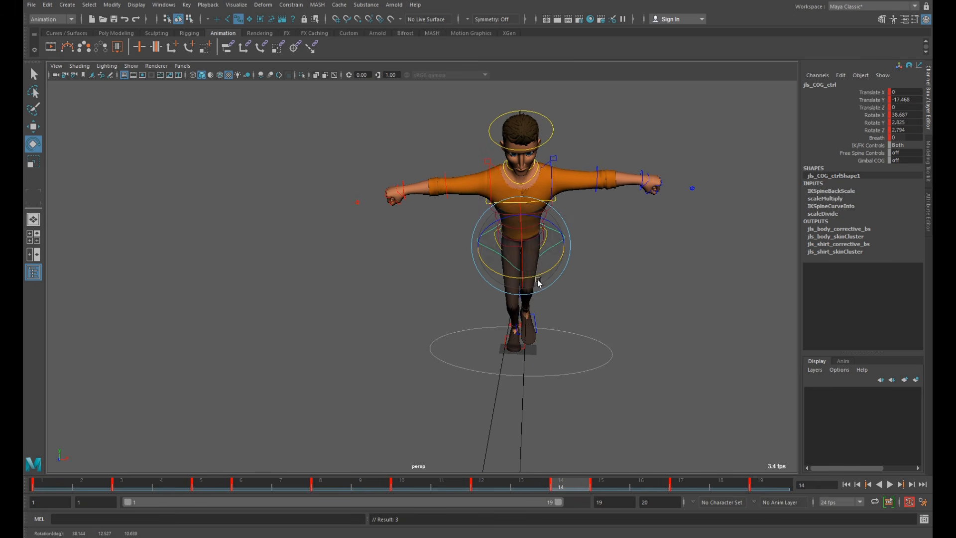
{"action": "left_click_drag", "start_coordinate": [537, 276], "coordinate": [527, 257]}
{"action": "key", "text": "period"}
{"action": "key", "text": "period"}
{"action": "key", "text": "period"}
{"action": "key", "text": "comma"}
Step: Play back the run cycle from the side to check the body motion
{"action": "scroll", "coordinate": [532, 273], "scroll_direction": "down", "scroll_amount": 3}
{"action": "left_click_drag", "start_coordinate": [439, 303], "coordinate": [442, 346], "text": "alt"}
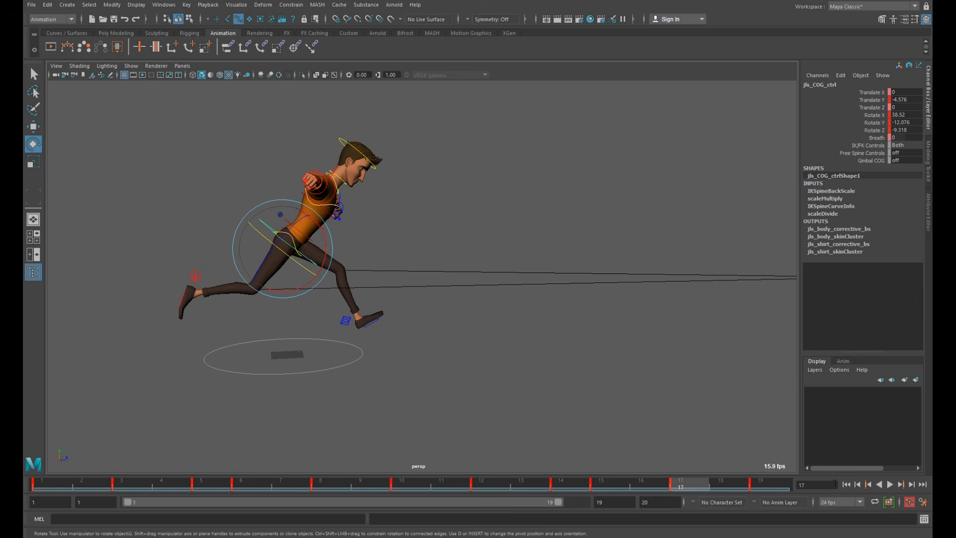
{"action": "left_click", "coordinate": [891, 484]}
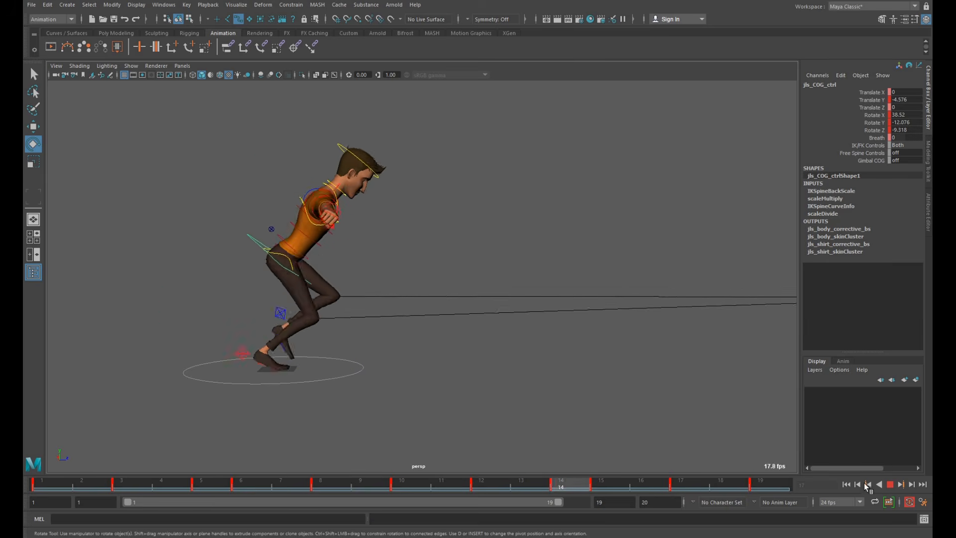
{"action": "left_click", "coordinate": [772, 371]}
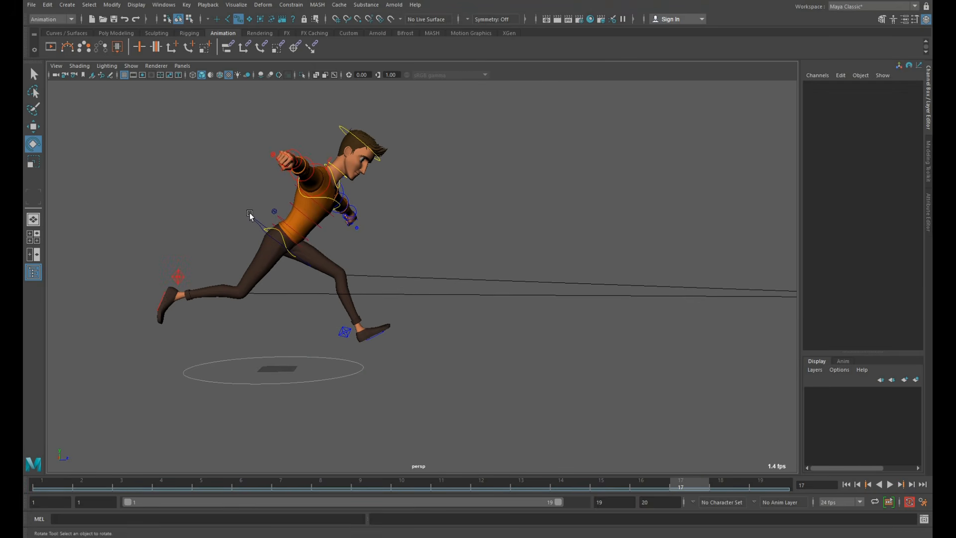
Step: Select the COG control and open its animation curves in the Graph Editor
{"action": "left_click", "coordinate": [250, 215]}
{"action": "left_click", "coordinate": [164, 5]}
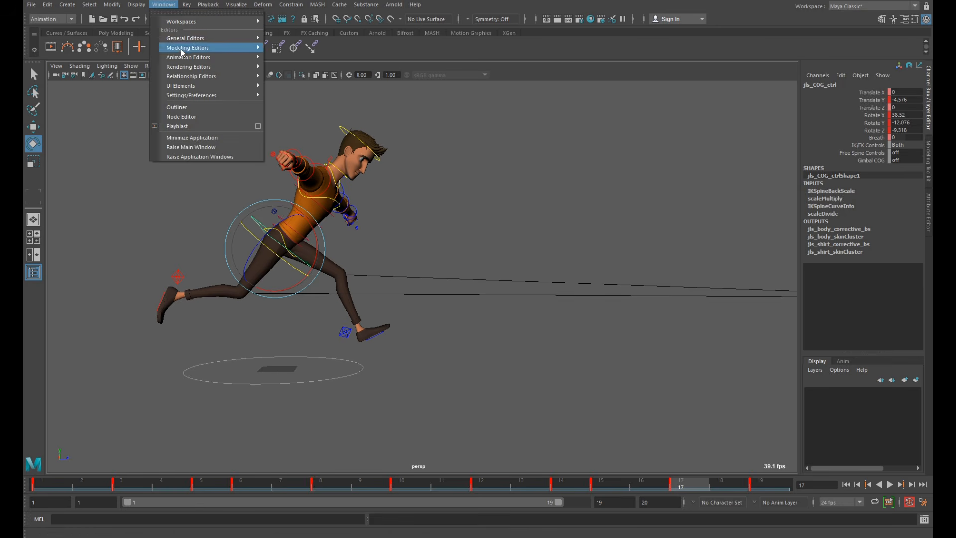
{"action": "mouse_move", "coordinate": [189, 57]}
{"action": "left_click", "coordinate": [294, 66]}
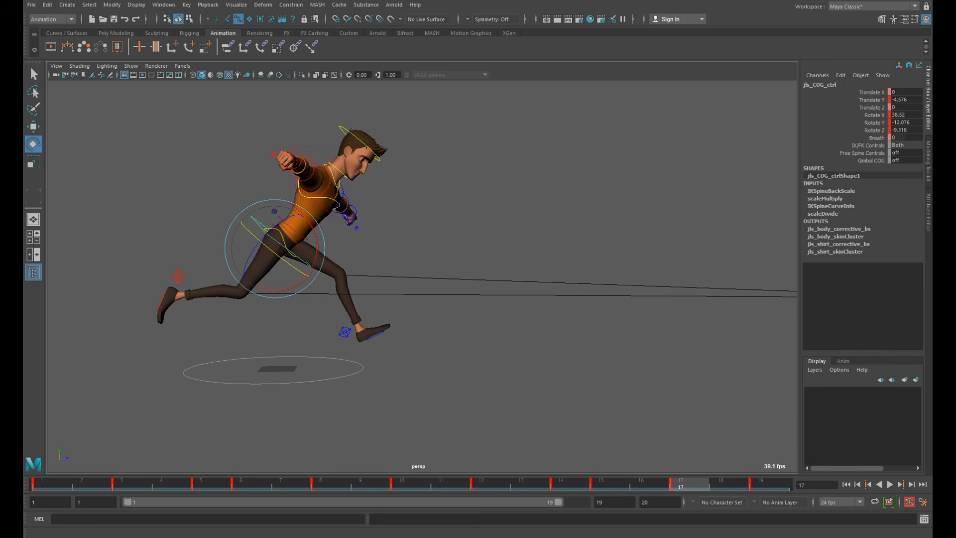
{"action": "left_click_drag", "start_coordinate": [933, 94], "coordinate": [526, 76]}
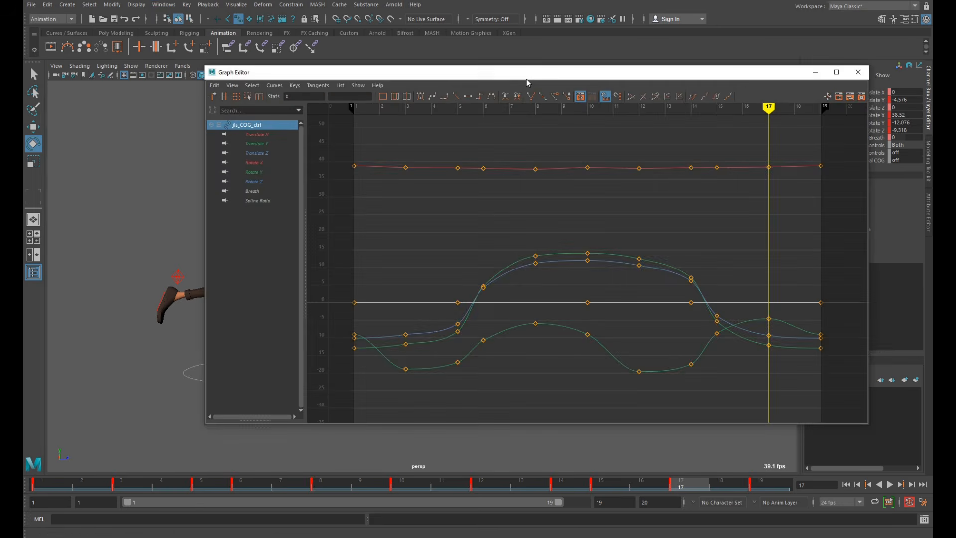
Step: Give the first and last keys of the COG's Translate Y curve linear tangents and steepen the frame 1 out-tangent
{"action": "left_click", "coordinate": [263, 144]}
{"action": "left_click_drag", "start_coordinate": [432, 198], "coordinate": [331, 245]}
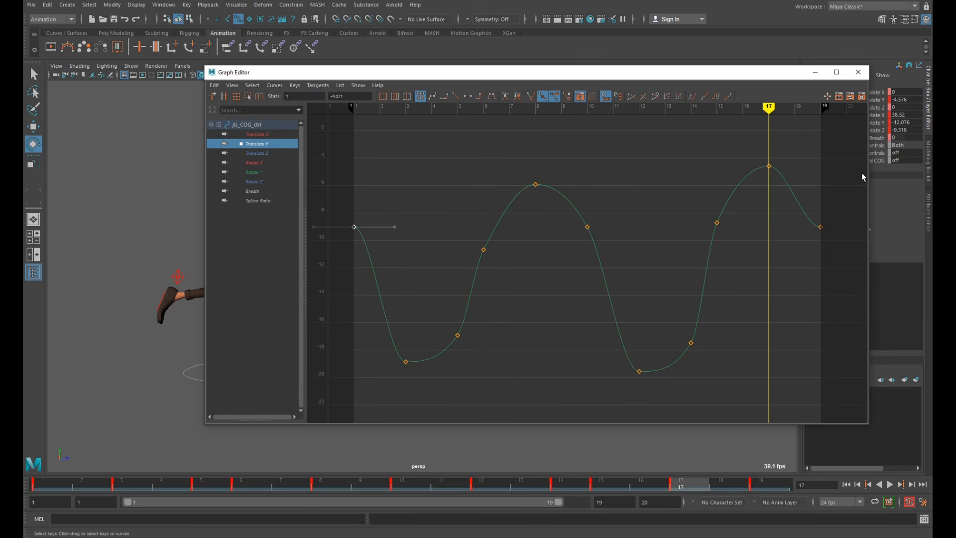
{"action": "left_click_drag", "start_coordinate": [803, 211], "coordinate": [836, 246], "text": "shift"}
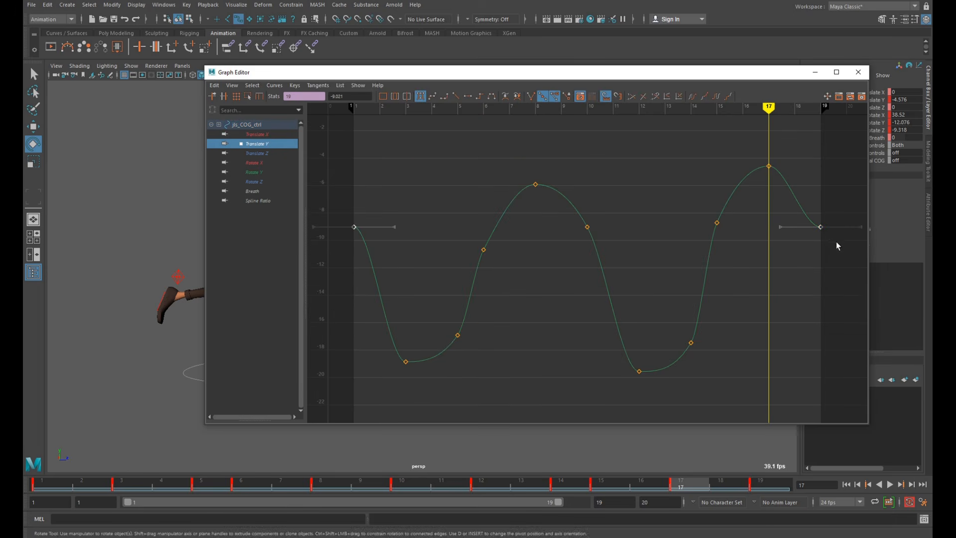
{"action": "left_click", "coordinate": [456, 96]}
{"action": "left_click_drag", "start_coordinate": [387, 258], "coordinate": [361, 267]}
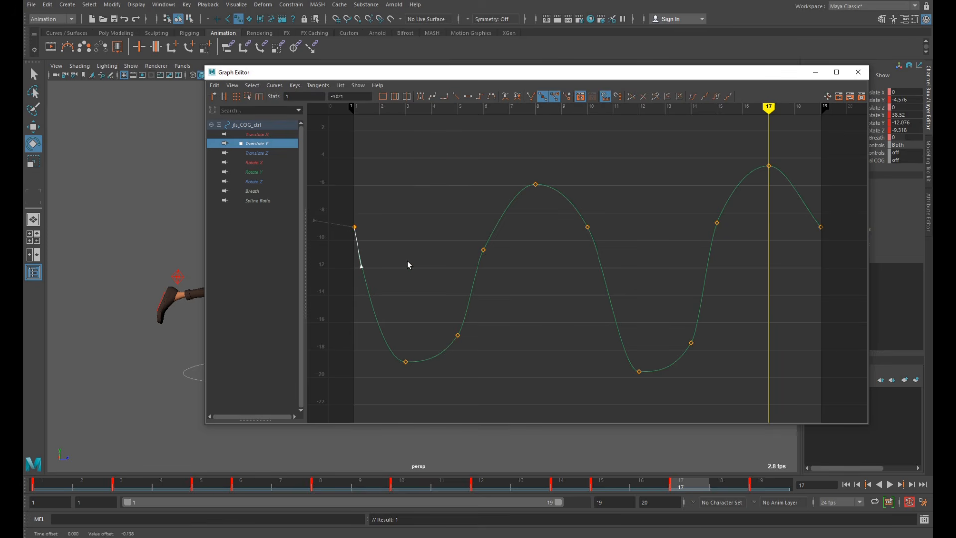
Step: Smooth the COG's Translate Y curve around frames 6 and 10 and lower the frame 17 key to about -5.102
{"action": "left_click_drag", "start_coordinate": [468, 74], "coordinate": [480, 90]}
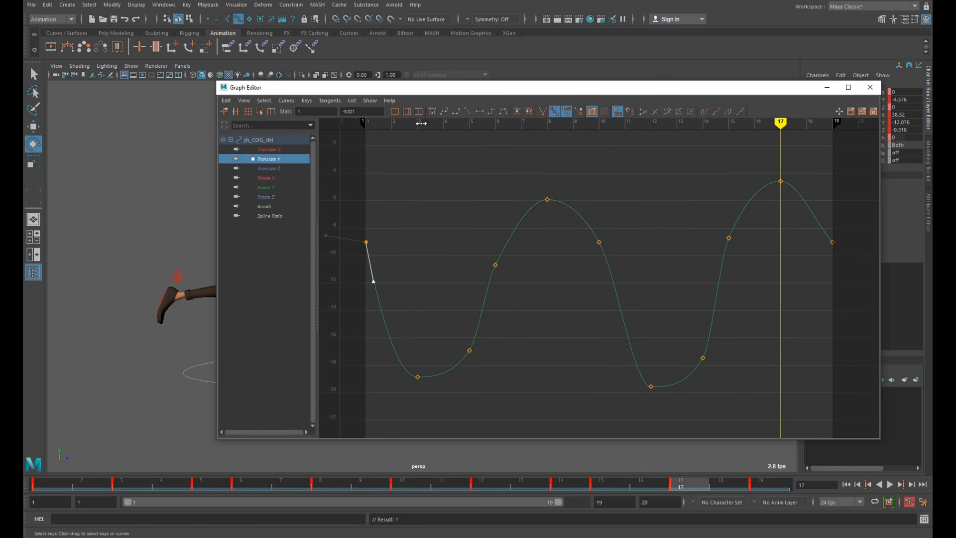
{"action": "left_click_drag", "start_coordinate": [495, 258], "coordinate": [499, 269]}
{"action": "left_click_drag", "start_coordinate": [514, 231], "coordinate": [505, 225]}
{"action": "left_click", "coordinate": [587, 223]}
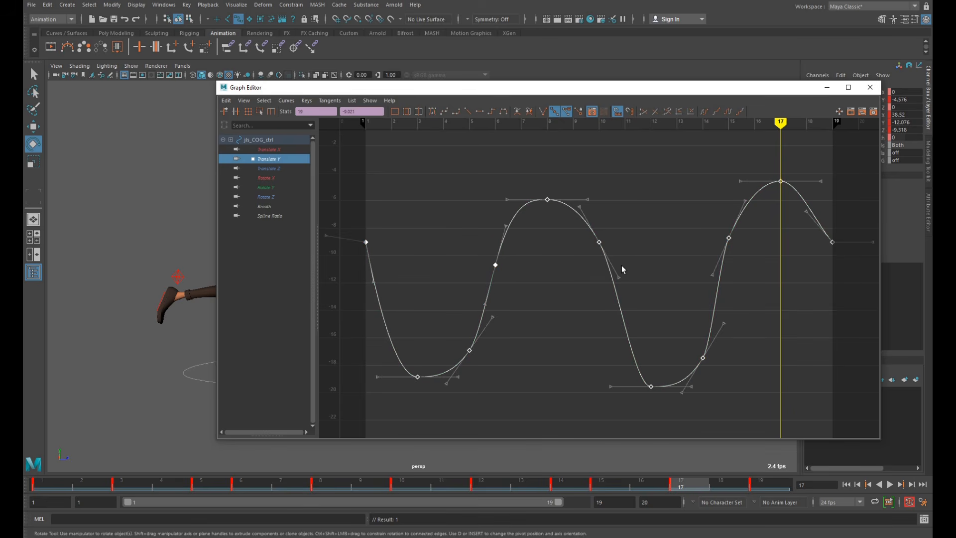
{"action": "left_click", "coordinate": [644, 274]}
{"action": "left_click_drag", "start_coordinate": [591, 232], "coordinate": [615, 279]}
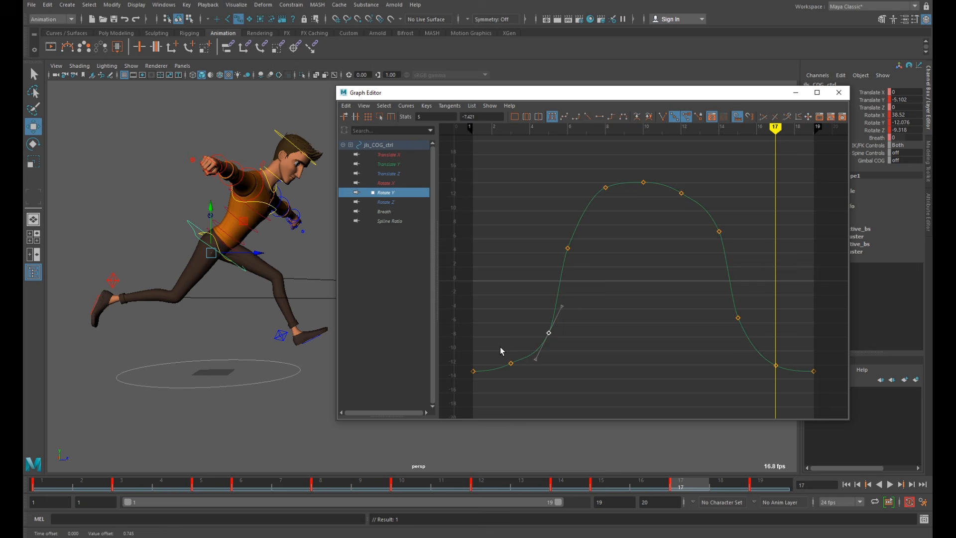
Step: On the COG's Rotate Y curve, lower the frame 3 key slightly, raise frame 6 to about 5.3 and steepen its tangent
{"action": "left_click", "coordinate": [511, 363]}
{"action": "left_click_drag", "start_coordinate": [539, 353], "coordinate": [510, 366]}
{"action": "left_click", "coordinate": [568, 248]}
{"action": "mouse_move", "coordinate": [576, 219]}
{"action": "left_mouse_down"}
{"action": "mouse_move", "coordinate": [568, 245]}
{"action": "mouse_move", "coordinate": [574, 215]}
{"action": "left_mouse_up"}
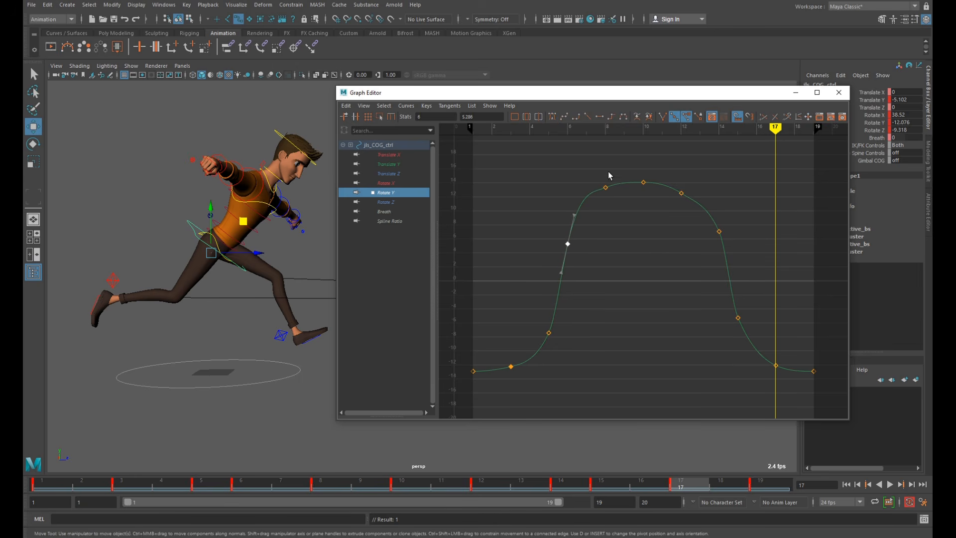
Step: Try removing the frame 8 key from the COG's Rotate Y curve and undo the deletion
{"action": "left_click_drag", "start_coordinate": [611, 187], "coordinate": [612, 190]}
{"action": "key", "text": "Delete"}
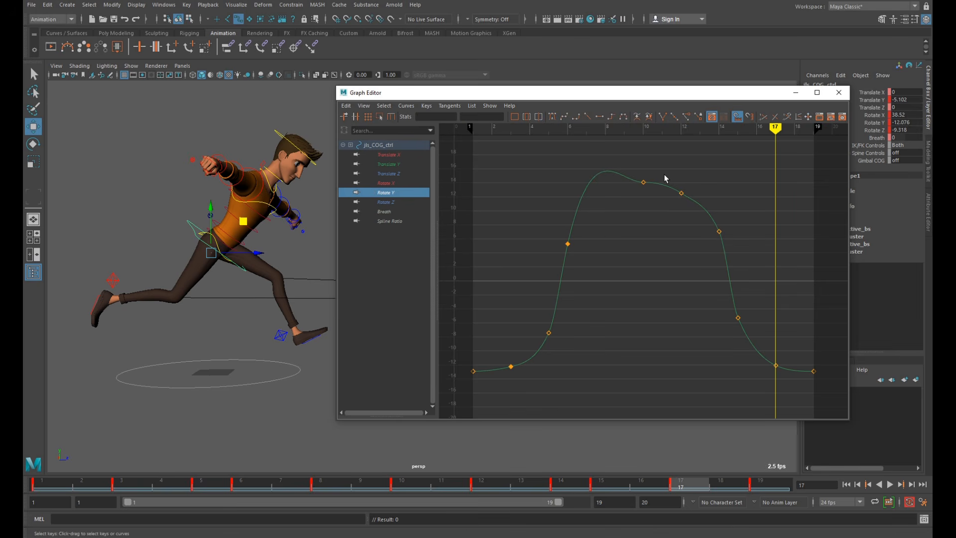
{"action": "left_click_drag", "start_coordinate": [548, 222], "coordinate": [567, 246]}
{"action": "key", "text": "ctrl+z"}
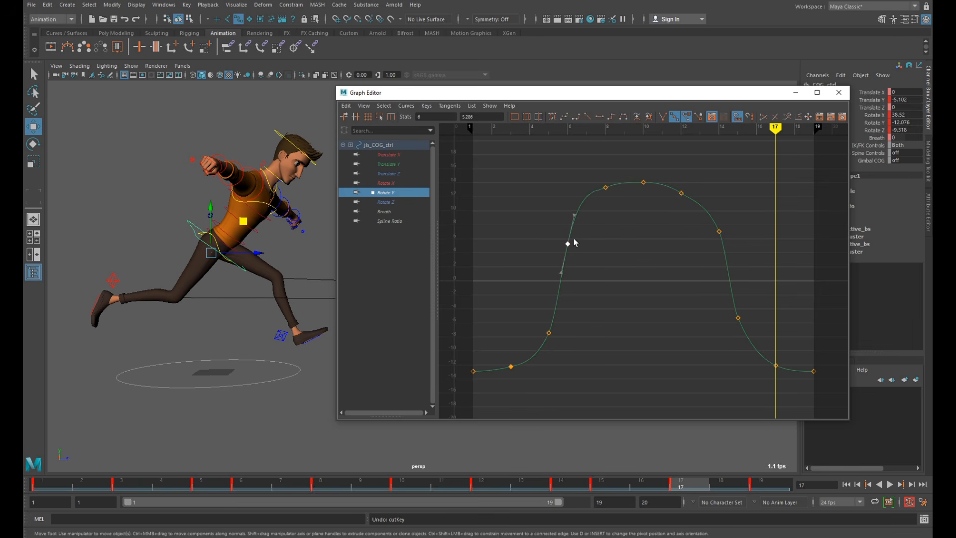
Step: Remove the frame 12 key from the COG's Rotate Y curve and adjust the frame 14 key's tangents to smooth the descent
{"action": "left_click", "coordinate": [700, 217]}
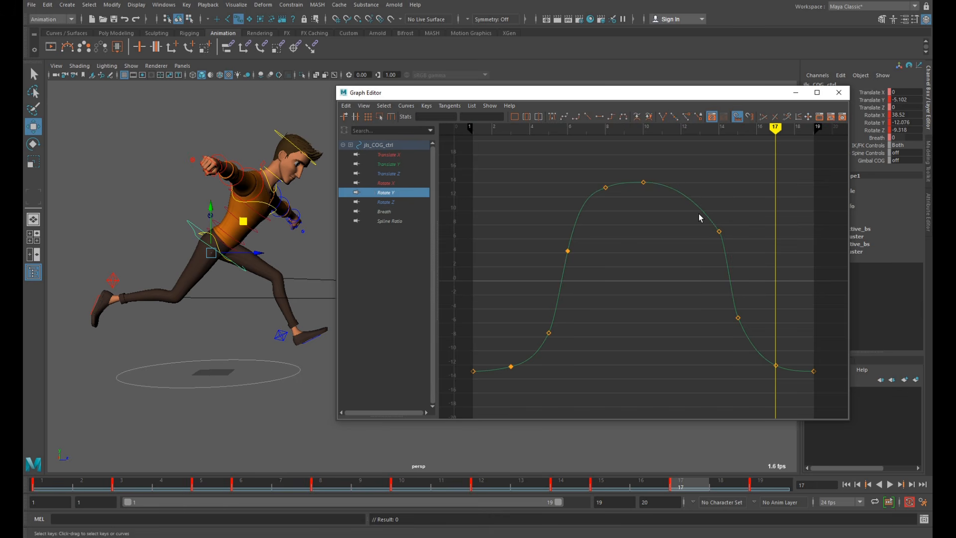
{"action": "left_click_drag", "start_coordinate": [709, 205], "coordinate": [731, 254]}
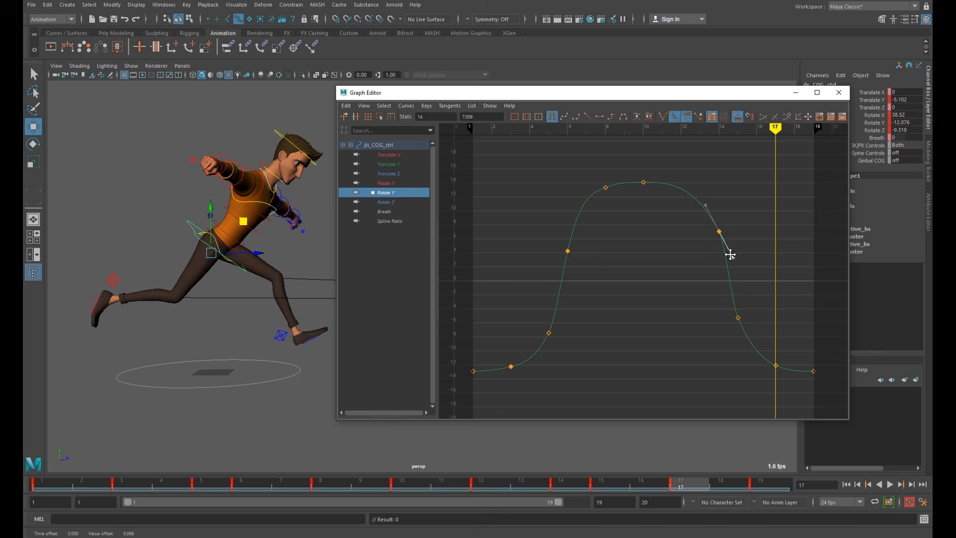
{"action": "left_click_drag", "start_coordinate": [729, 254], "coordinate": [729, 254]}
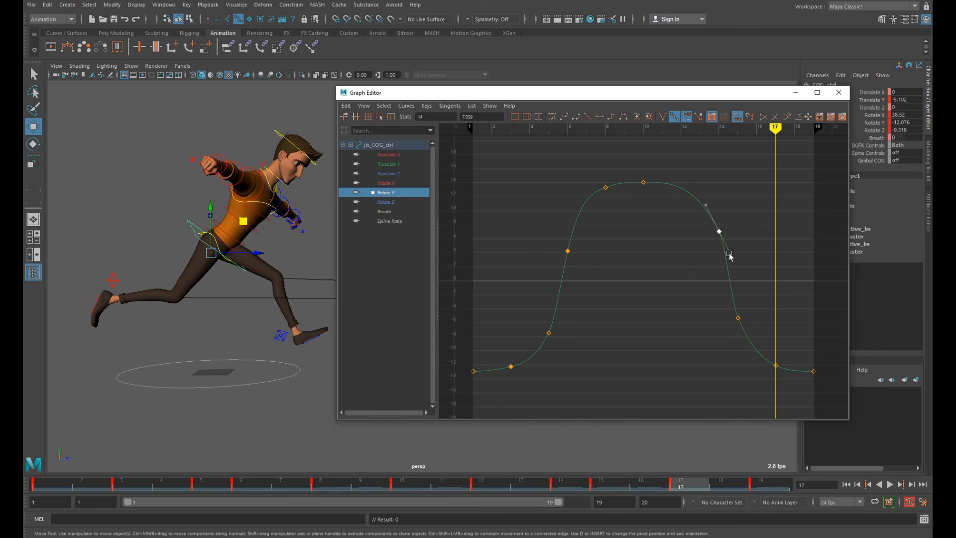
Step: Delete the frame 8 key from the COG's rotation curve and select the frame 6 key
{"action": "left_click_drag", "start_coordinate": [603, 201], "coordinate": [614, 213]}
{"action": "key", "text": "Delete"}
{"action": "left_click_drag", "start_coordinate": [559, 246], "coordinate": [576, 227]}
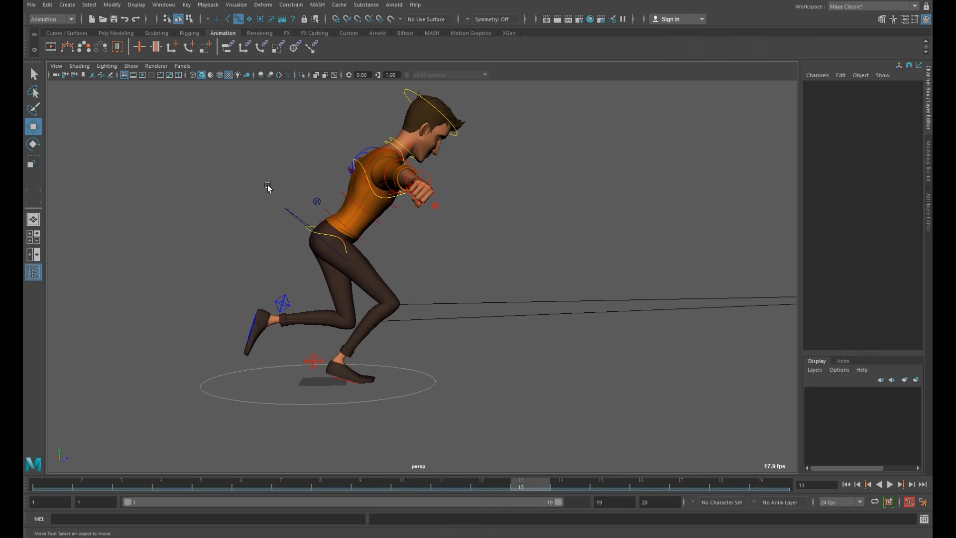
Step: Create an editable motion trail for the right foot control and display motion trails in the viewport
{"action": "left_click", "coordinate": [298, 237]}
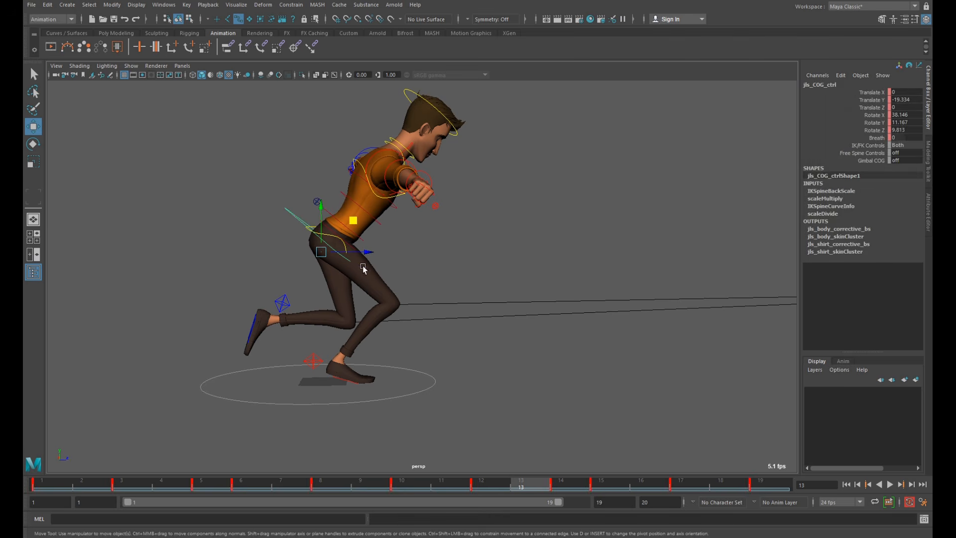
{"action": "left_click", "coordinate": [52, 47]}
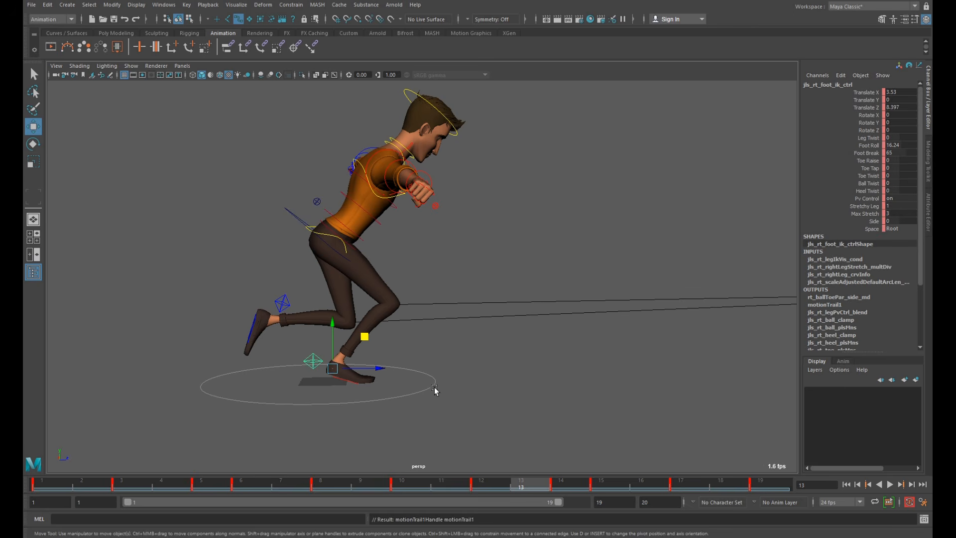
{"action": "left_click_drag", "start_coordinate": [533, 490], "coordinate": [41, 486]}
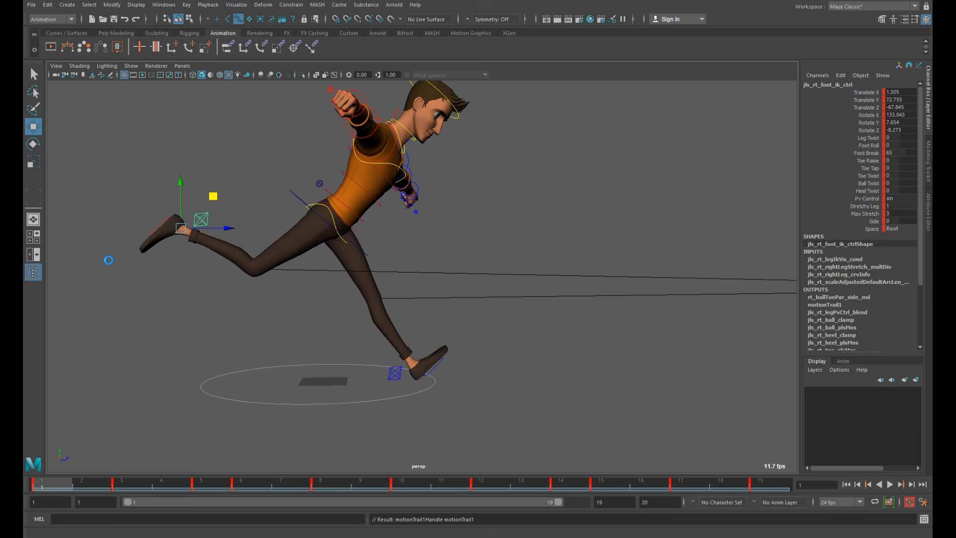
{"action": "left_click", "coordinate": [131, 66]}
{"action": "left_click", "coordinate": [154, 401]}
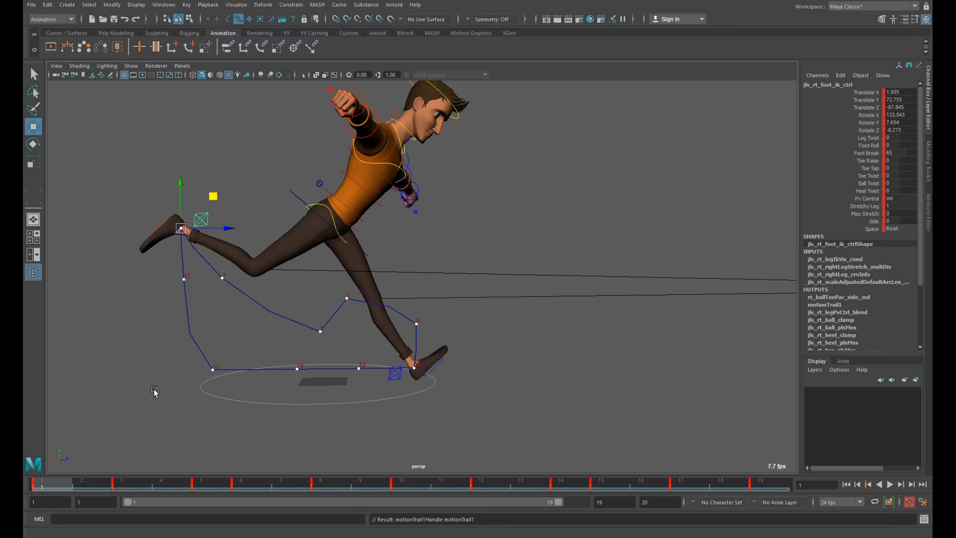
Step: Move the right foot to about 68.179 in Translate Y and -59.346 in Z at frame 2, and 54.09 and -47.822 at frame 3
{"action": "left_click", "coordinate": [82, 480]}
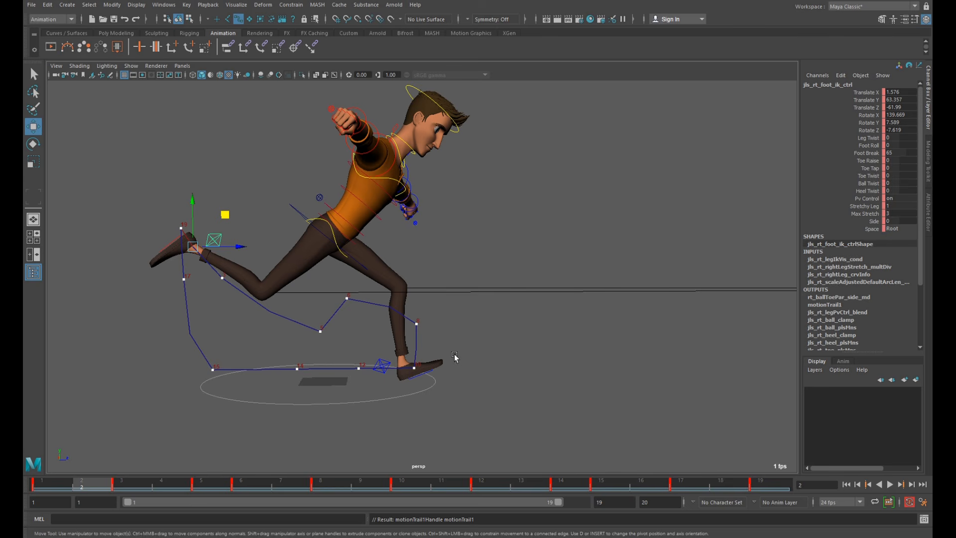
{"action": "left_click_drag", "start_coordinate": [225, 215], "coordinate": [228, 206]}
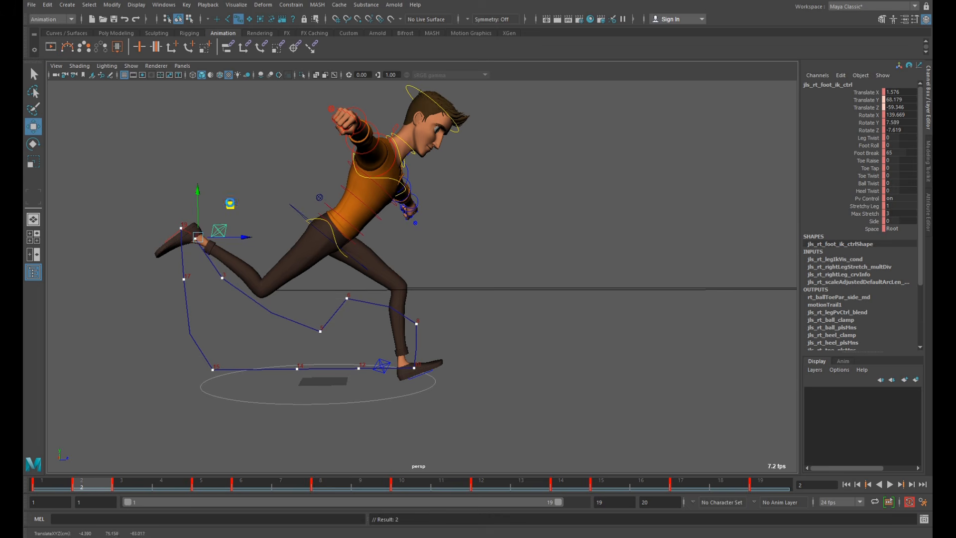
{"action": "left_click", "coordinate": [122, 486]}
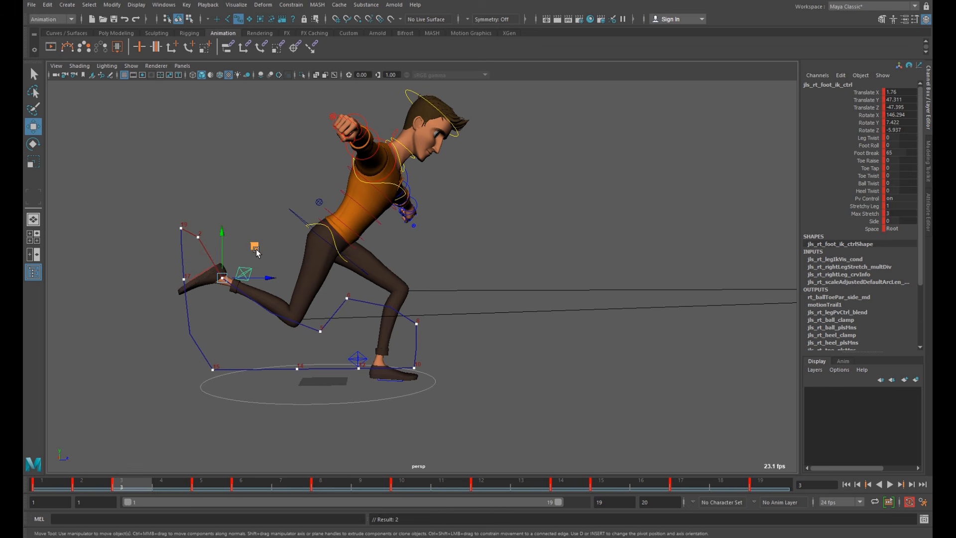
{"action": "left_click_drag", "start_coordinate": [254, 245], "coordinate": [255, 236]}
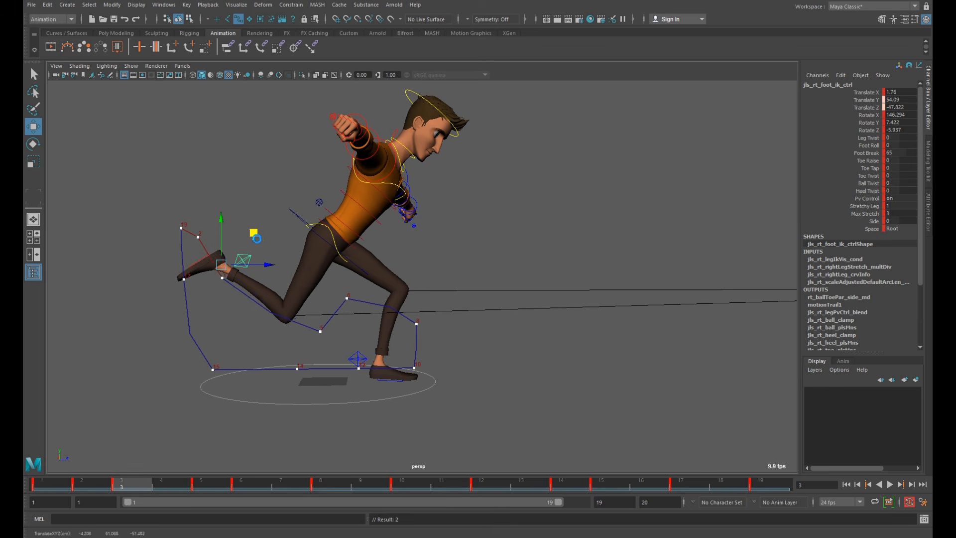
Step: Reposition the right foot at frame 4 to smooth the arc of its motion trail, and play the cycle around frame 5
{"action": "left_click", "coordinate": [149, 487]}
{"action": "left_click_drag", "start_coordinate": [306, 278], "coordinate": [285, 283]}
{"action": "left_click", "coordinate": [201, 487]}
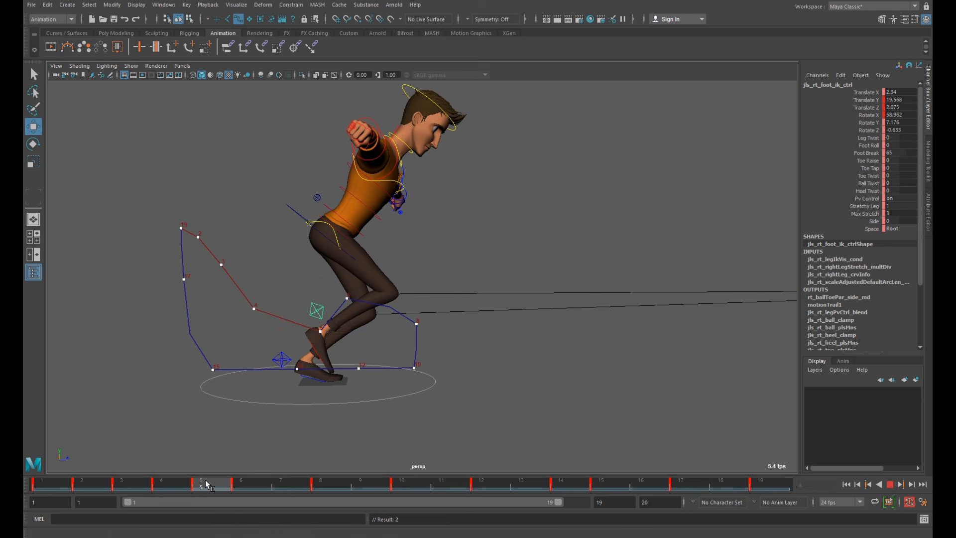
Step: Reposition the right foot at frames 5 to 8 to round its trail, placing it near 20.566 in Translate Y and 54.003 in Z at frame 8
{"action": "left_click_drag", "start_coordinate": [353, 300], "coordinate": [330, 295]}
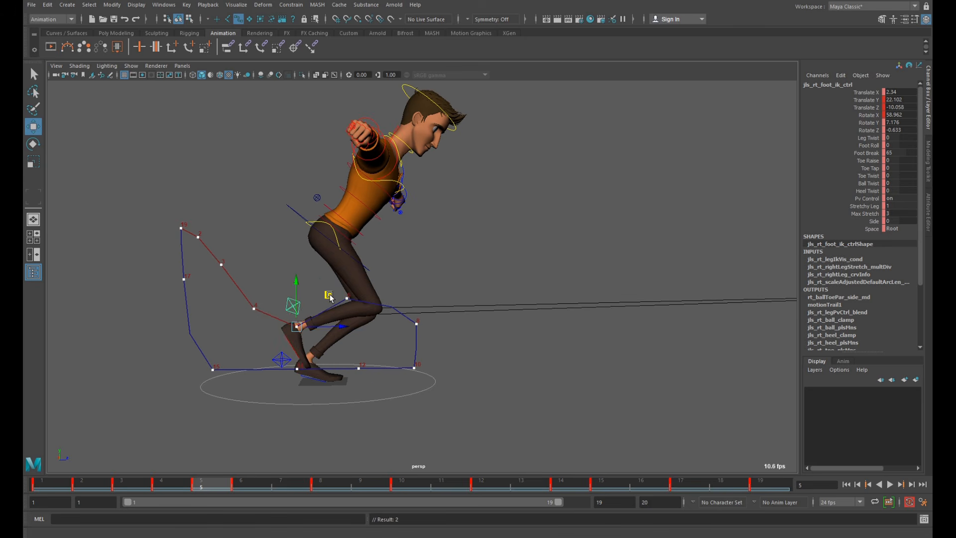
{"action": "left_click", "coordinate": [232, 487]}
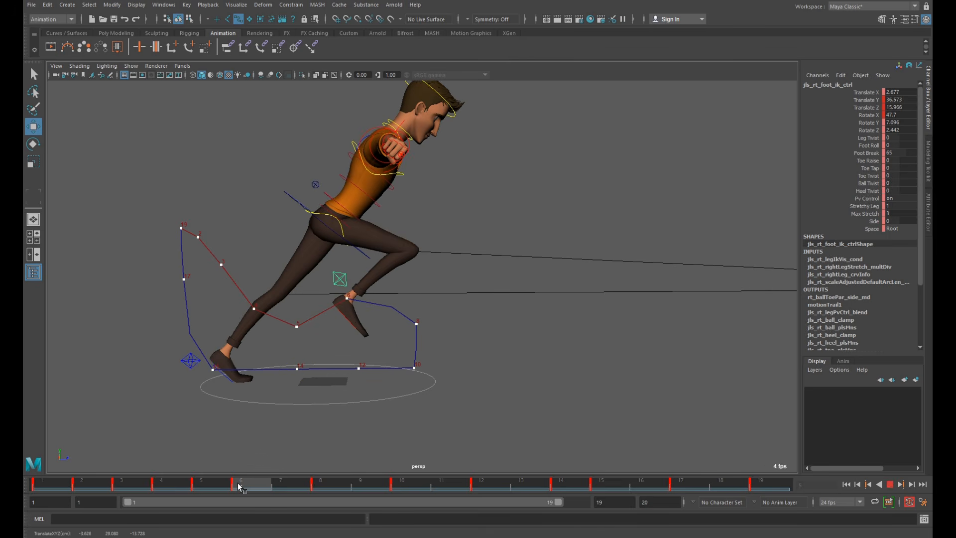
{"action": "left_click_drag", "start_coordinate": [378, 265], "coordinate": [454, 301]}
{"action": "left_click", "coordinate": [289, 488]}
{"action": "left_click", "coordinate": [325, 492]}
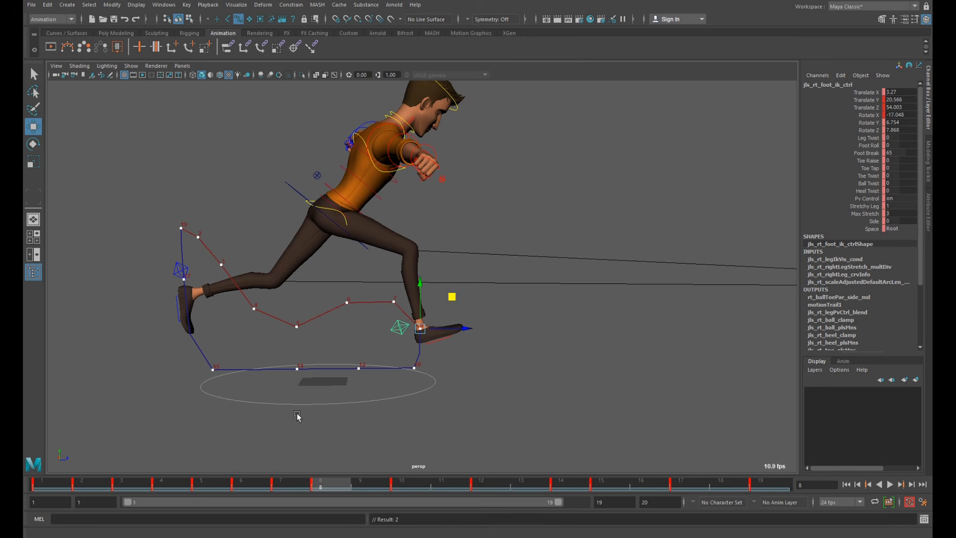
Step: Smooth the right foot's arc by moving it to about 31.176 in Translate Y at frame 6, 24.058 at frame 5 and 33.549 at frame 4
{"action": "left_click_drag", "start_coordinate": [306, 477], "coordinate": [244, 481]}
{"action": "left_click_drag", "start_coordinate": [378, 270], "coordinate": [372, 281]}
{"action": "left_click_drag", "start_coordinate": [238, 484], "coordinate": [214, 482]}
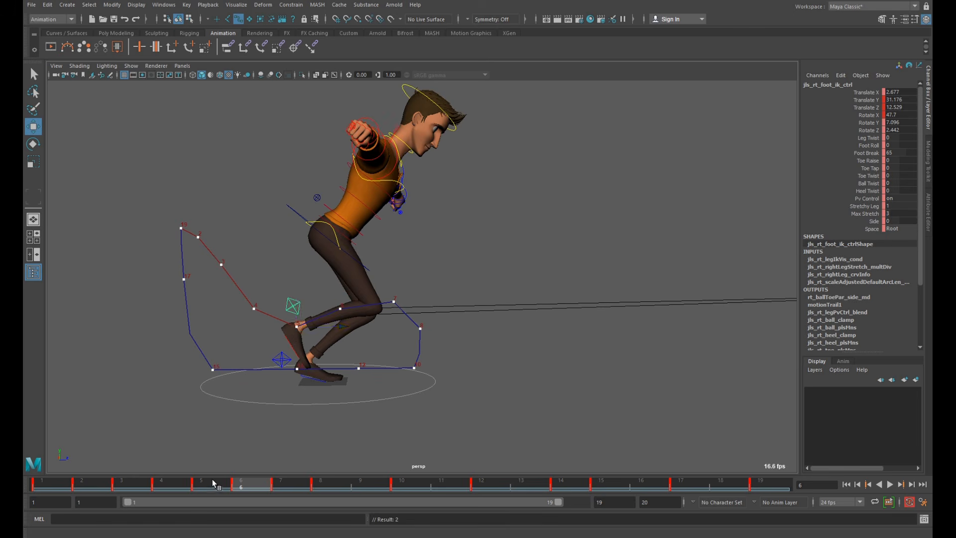
{"action": "left_click_drag", "start_coordinate": [297, 295], "coordinate": [297, 291]}
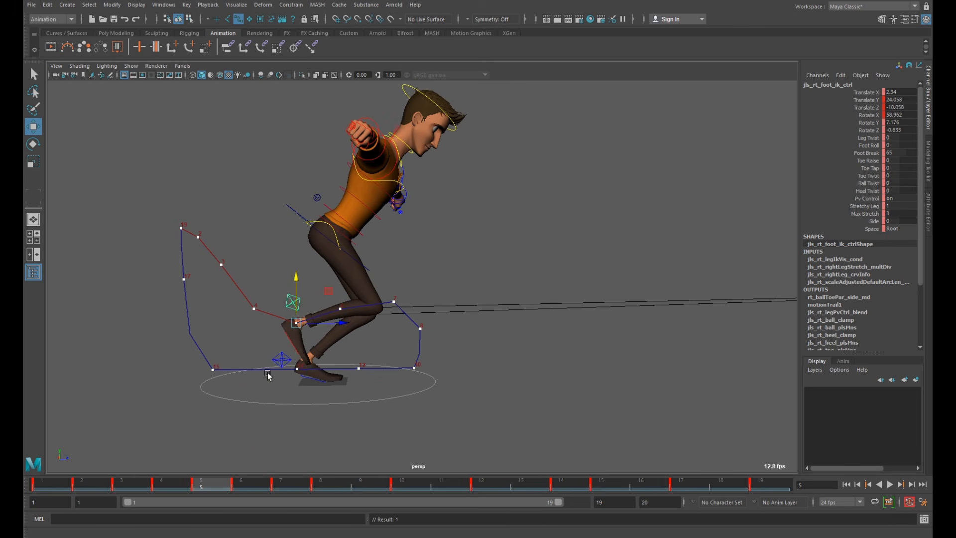
{"action": "left_click", "coordinate": [175, 480]}
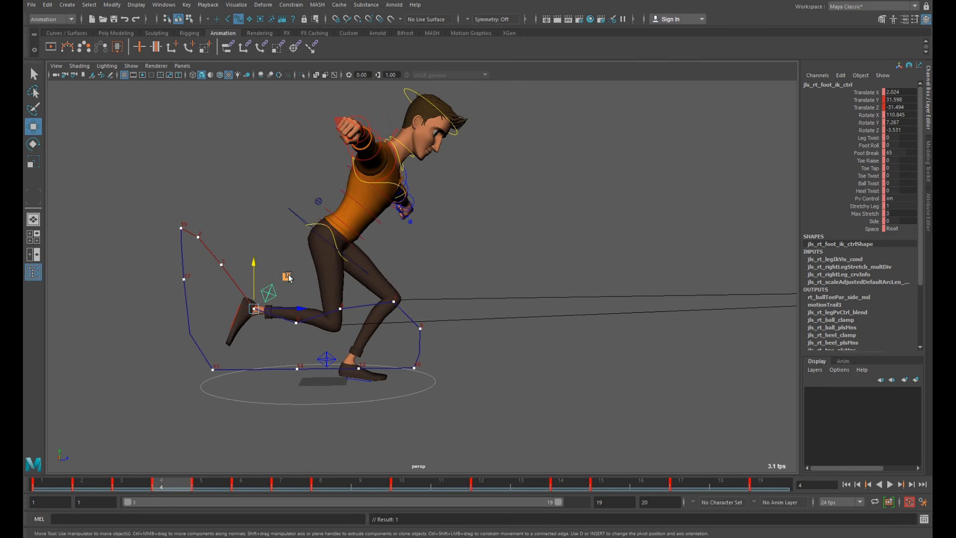
{"action": "left_click_drag", "start_coordinate": [288, 277], "coordinate": [286, 275]}
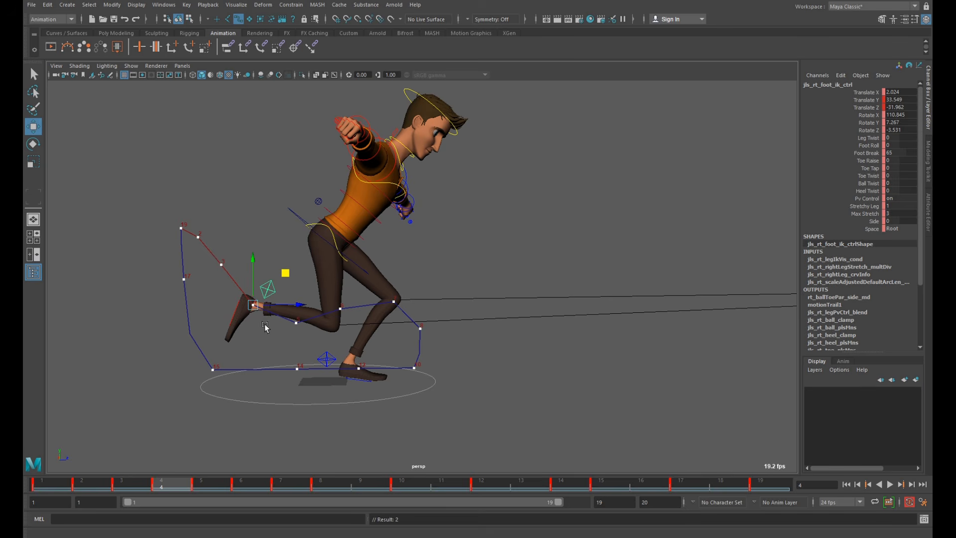
Step: Move the right foot to about 22.548 in Translate Y at frame 8, 8.367 at frame 9, and 49.391 in Translate Z at frame 10
{"action": "left_click_drag", "start_coordinate": [217, 495], "coordinate": [327, 492]}
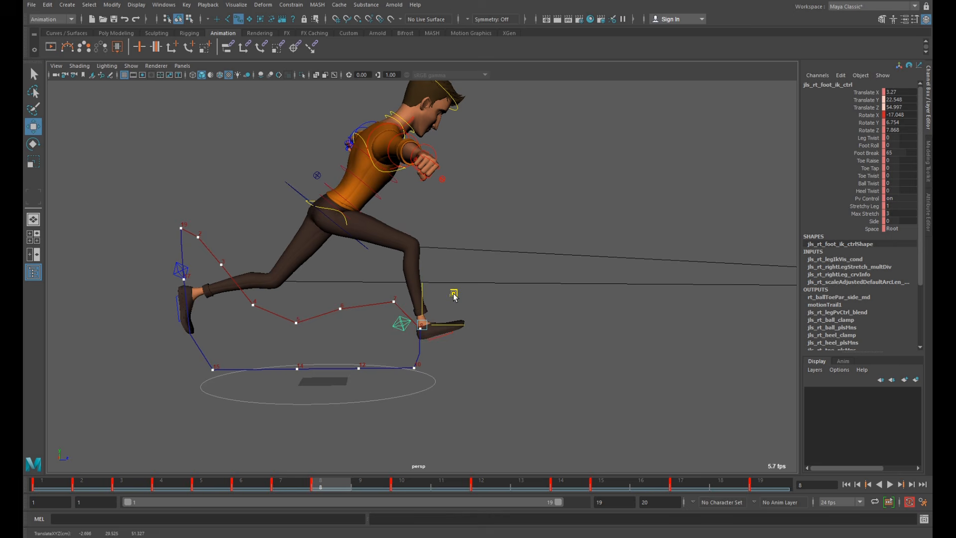
{"action": "left_click_drag", "start_coordinate": [351, 489], "coordinate": [363, 489]}
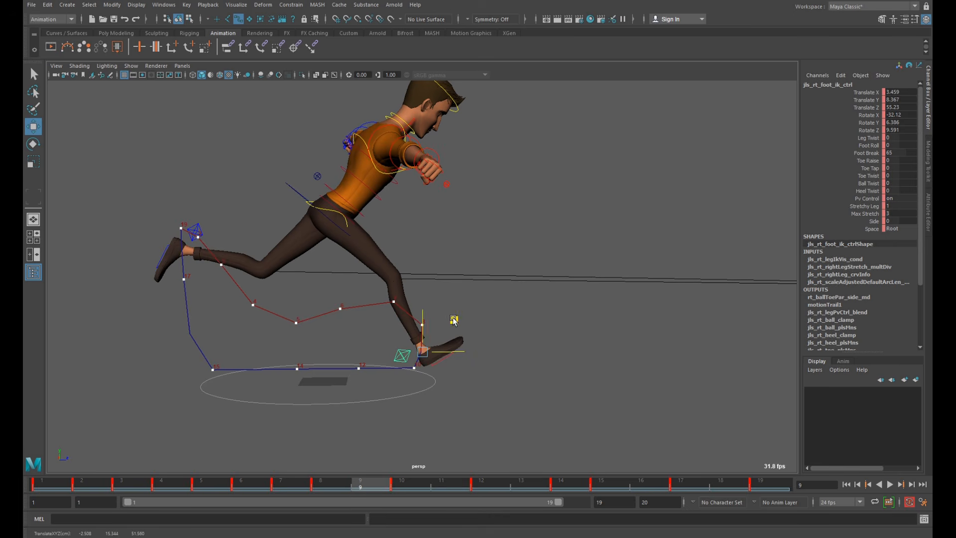
{"action": "left_click", "coordinate": [398, 487]}
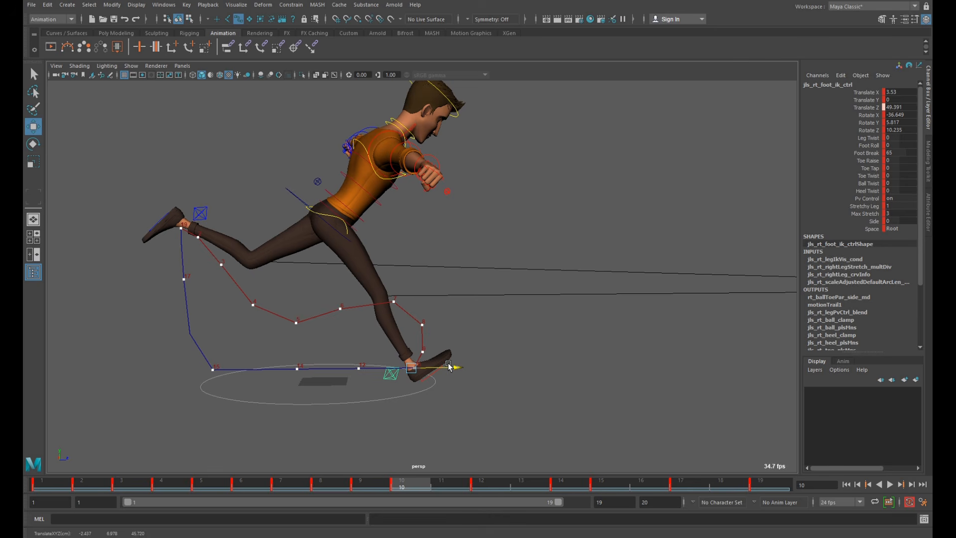
{"action": "left_click_drag", "start_coordinate": [448, 364], "coordinate": [448, 364]}
Step: At frame 11, set the right foot's Rotate X, Y and Z to 0 and slide the foot forward along the ground
{"action": "left_click", "coordinate": [430, 487]}
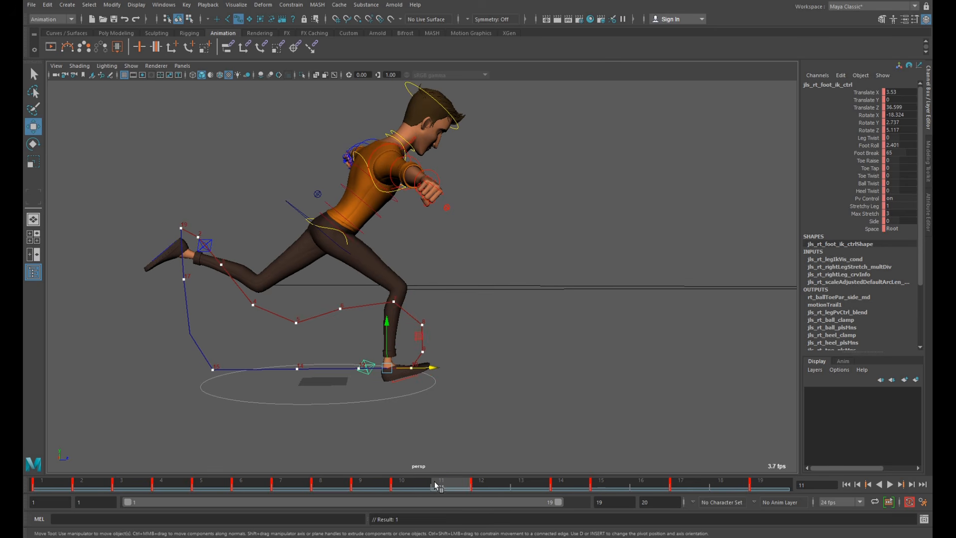
{"action": "left_click_drag", "start_coordinate": [435, 486], "coordinate": [455, 489]}
{"action": "left_click_drag", "start_coordinate": [901, 120], "coordinate": [901, 131]}
{"action": "type", "text": "0"}
{"action": "key", "text": "Return"}
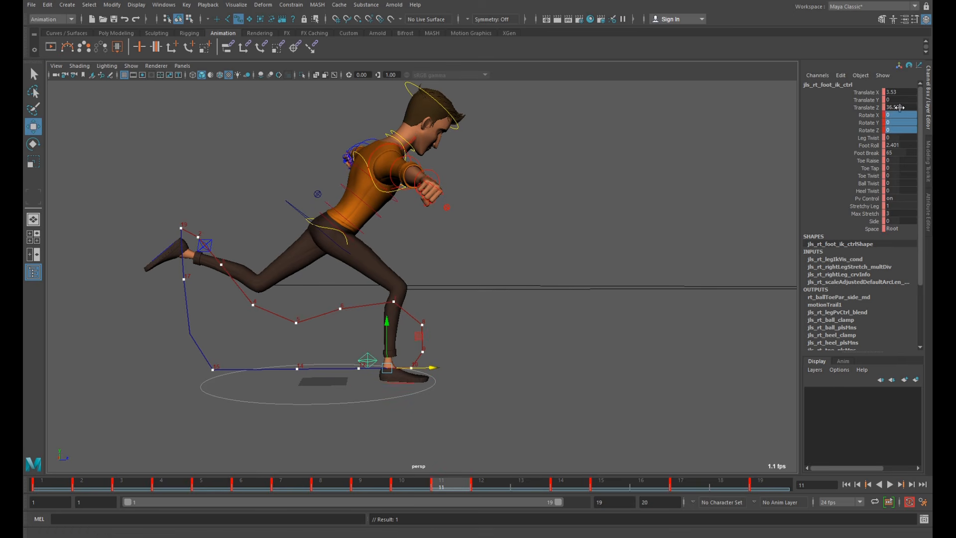
{"action": "left_click_drag", "start_coordinate": [429, 369], "coordinate": [479, 490]}
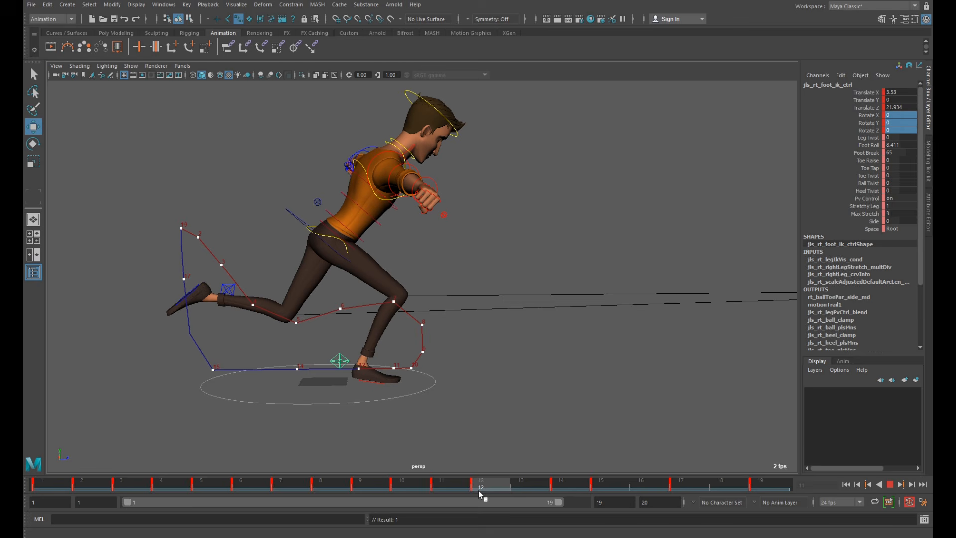
Step: Set the right foot's Foot Roll to 0 at frame 12 and slide it to about 27.141 in Translate Z there and 41.085 at frame 11
{"action": "left_click", "coordinate": [895, 144]}
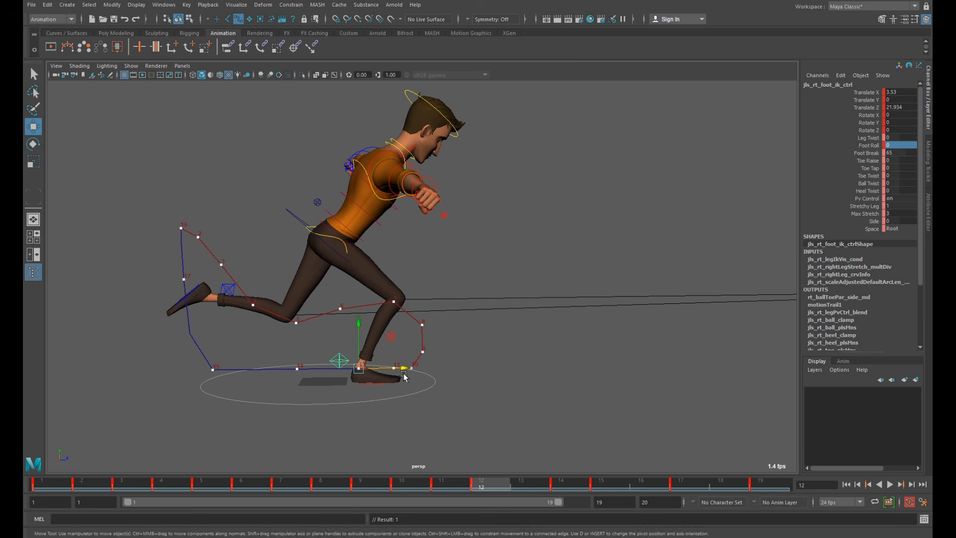
{"action": "left_click_drag", "start_coordinate": [404, 377], "coordinate": [418, 397]}
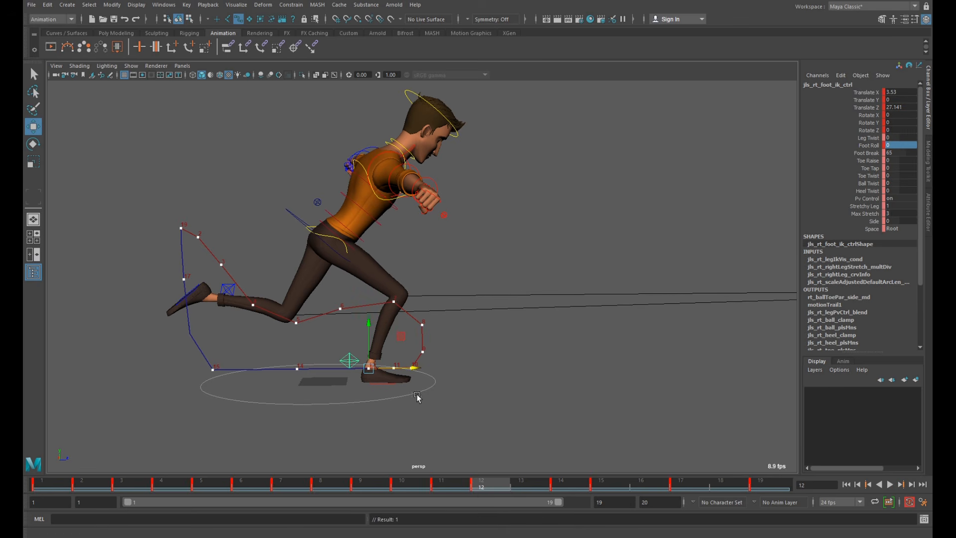
{"action": "left_click_drag", "start_coordinate": [463, 486], "coordinate": [443, 487]}
{"action": "left_click_drag", "start_coordinate": [436, 372], "coordinate": [439, 372]}
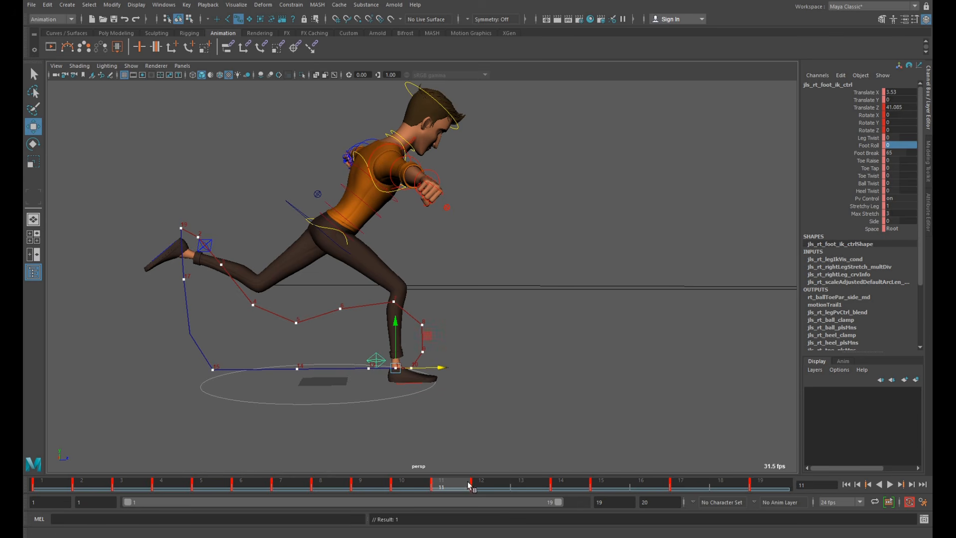
Step: Even out the ground-contact spacing with the right foot near 43.079 in Translate Z at frame 11, 31.614 at frame 12 and -8.515 at frame 14
{"action": "left_click_drag", "start_coordinate": [469, 486], "coordinate": [569, 492]}
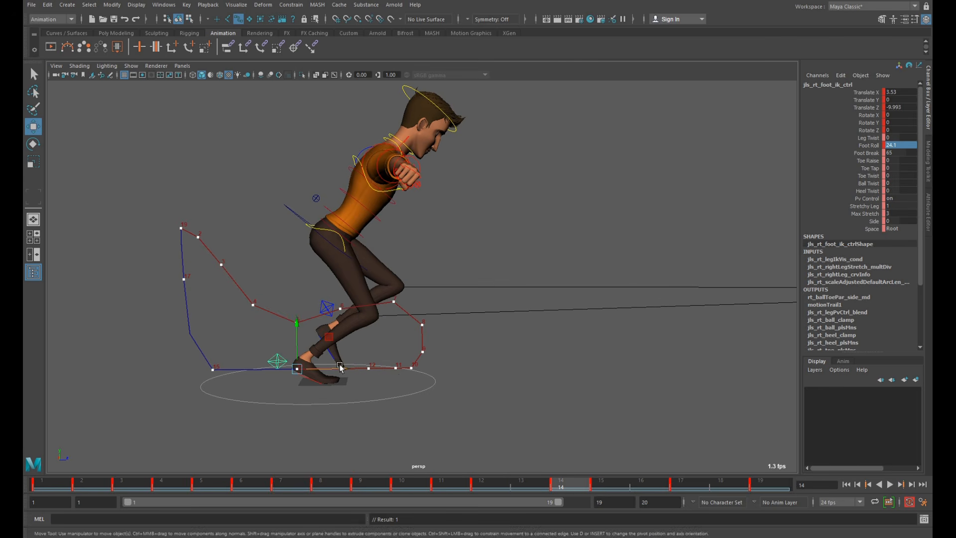
{"action": "left_click_drag", "start_coordinate": [341, 367], "coordinate": [431, 371]}
{"action": "left_click", "coordinate": [543, 486]}
{"action": "left_click", "coordinate": [497, 483]}
{"action": "key", "text": "comma"}
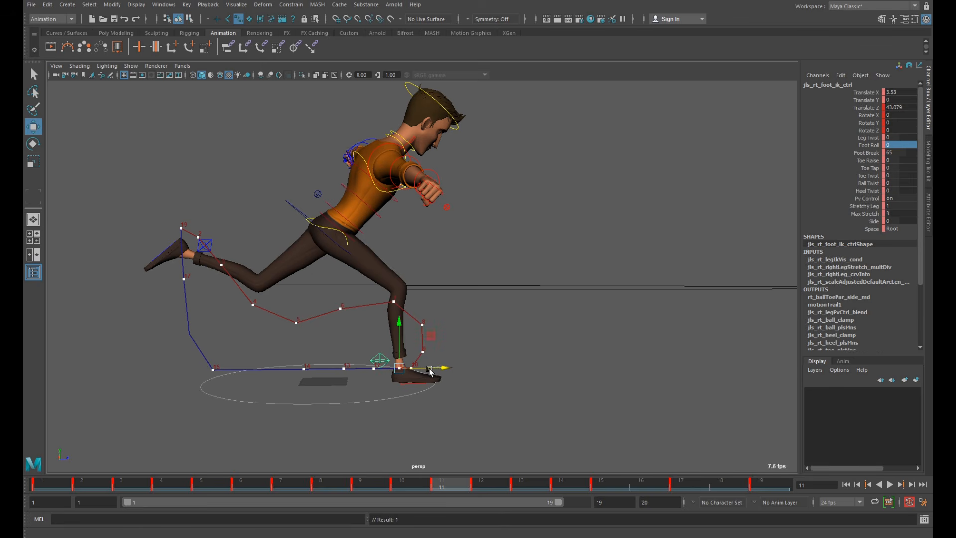
{"action": "key", "text": "period"}
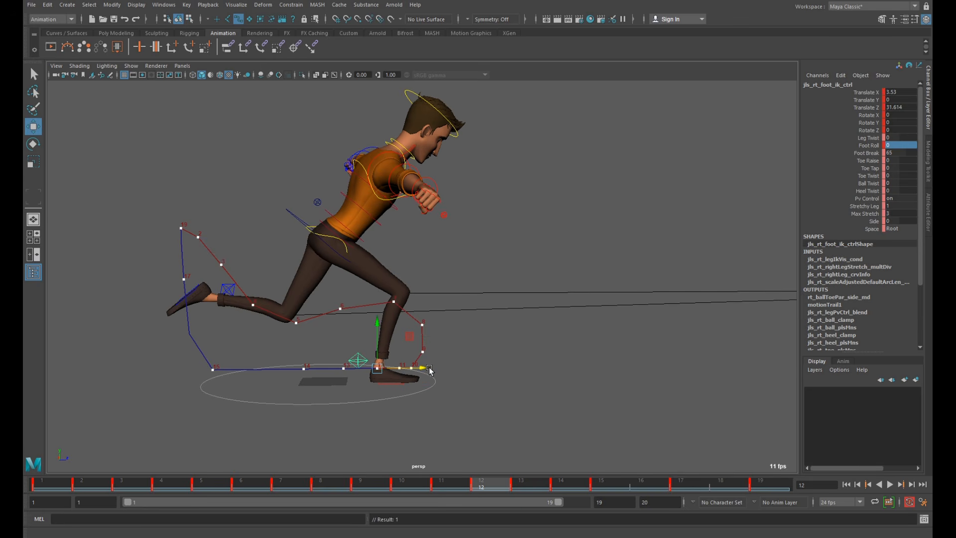
{"action": "key", "text": "period"}
{"action": "key", "text": "period"}
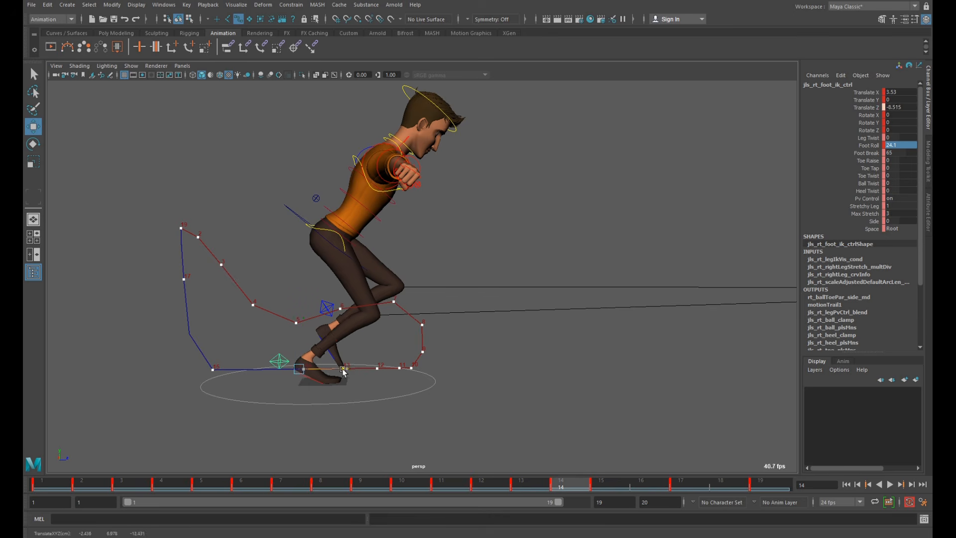
{"action": "key", "text": "period"}
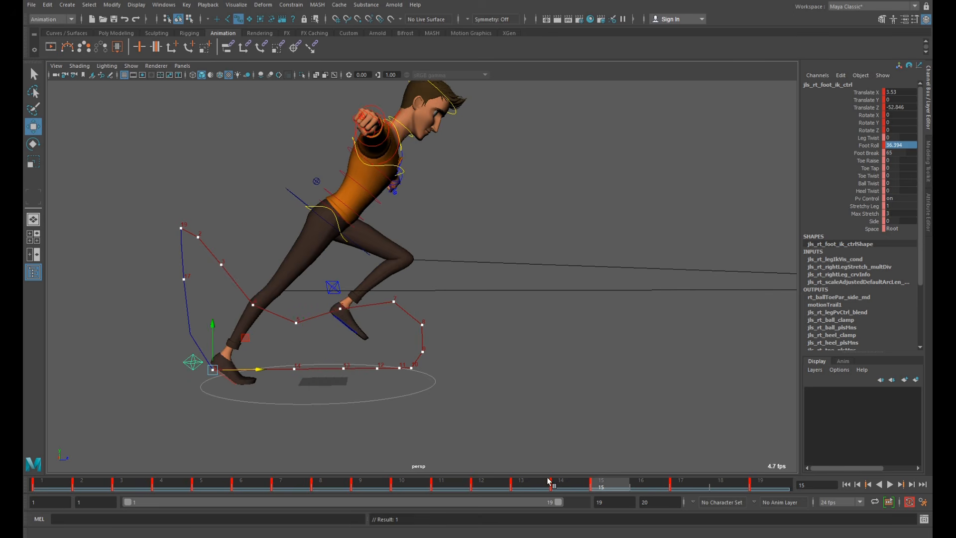
Step: Slide the right foot farther back at frames 14 and 13 to even its spacing toward the frame 15 push-off
{"action": "key", "text": "alt+v"}
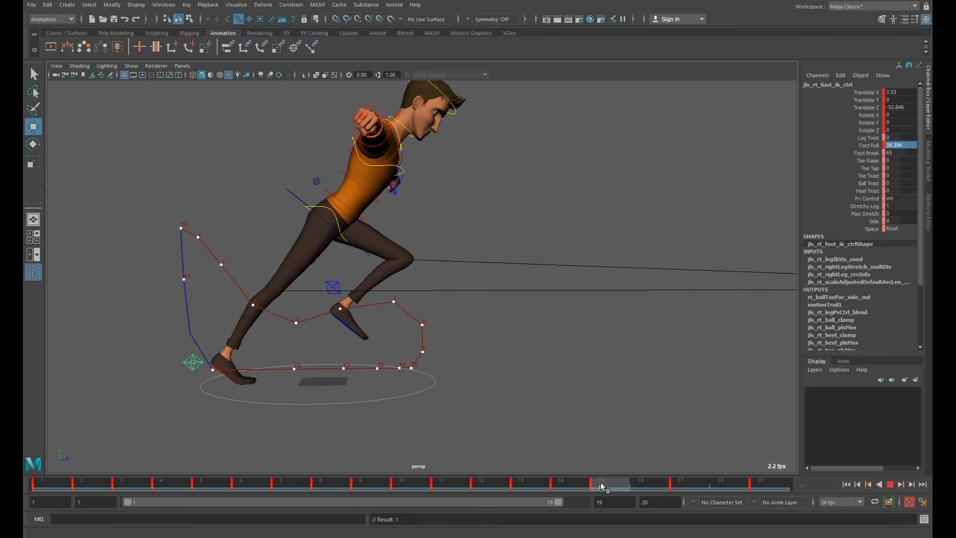
{"action": "left_click_drag", "start_coordinate": [592, 487], "coordinate": [576, 483]}
{"action": "left_click_drag", "start_coordinate": [341, 371], "coordinate": [376, 370]}
{"action": "key", "text": "comma"}
{"action": "key", "text": "period"}
{"action": "key", "text": "period"}
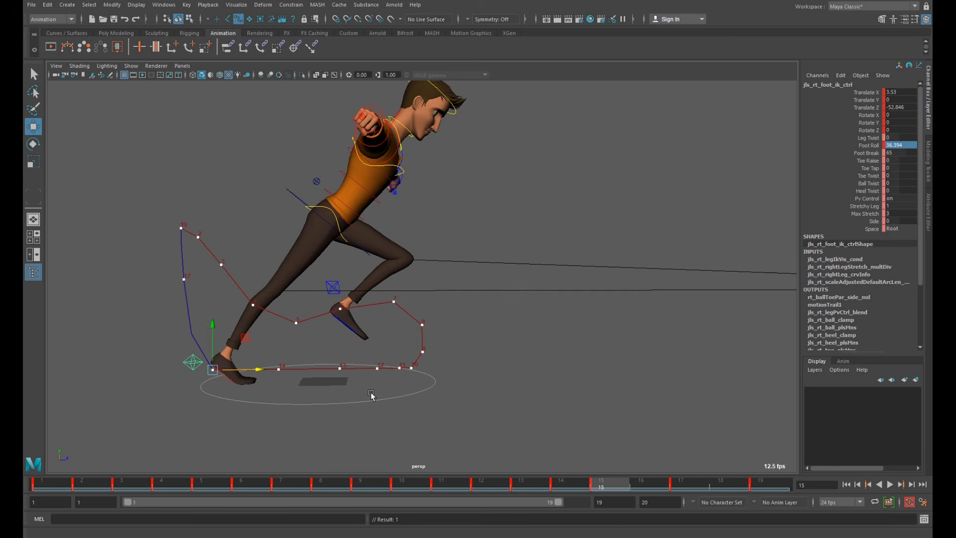
Step: Adjust the right foot at frame 16 and move it to about 65.316 in Translate Y and -71.668 in Z at frame 18
{"action": "left_click_drag", "start_coordinate": [629, 485], "coordinate": [729, 480]}
{"action": "key", "text": "w"}
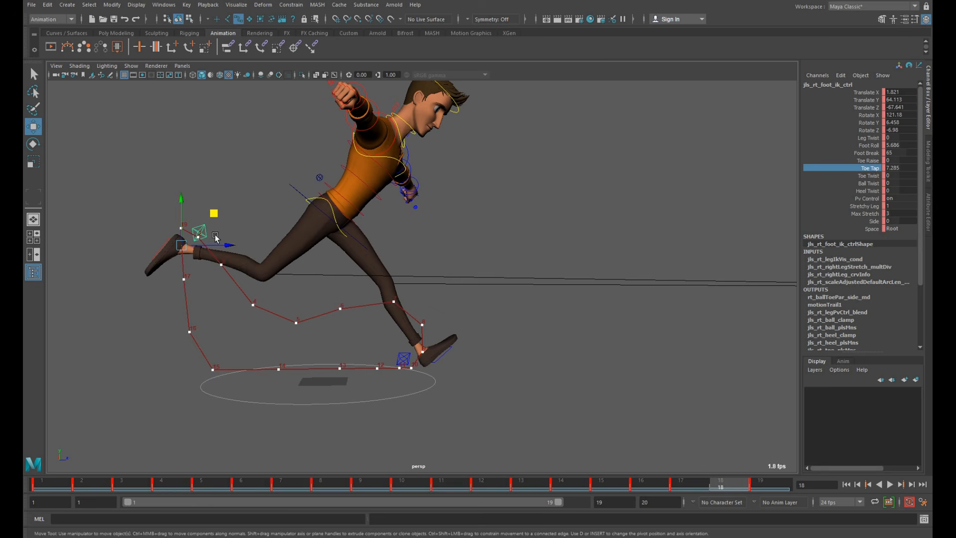
{"action": "left_click_drag", "start_coordinate": [222, 243], "coordinate": [208, 215]}
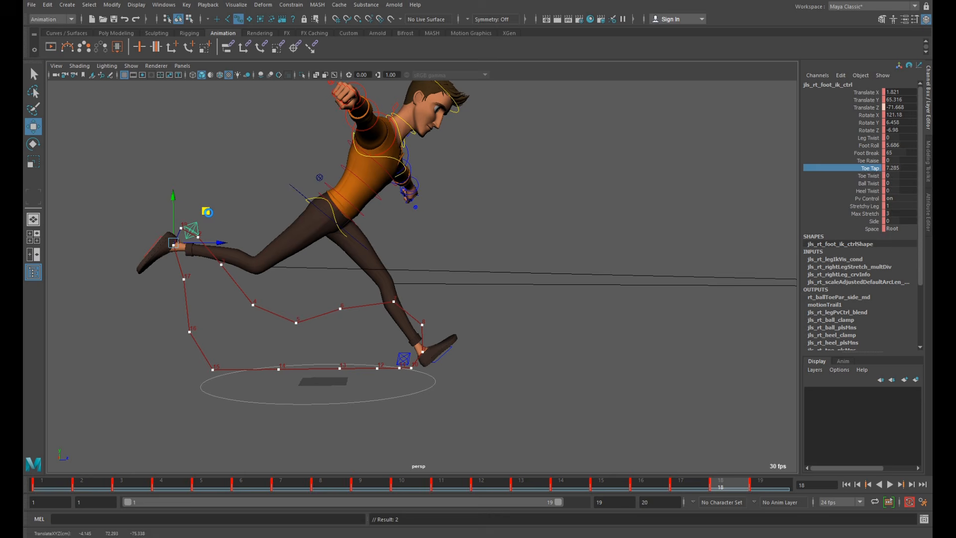
{"action": "key", "text": "period"}
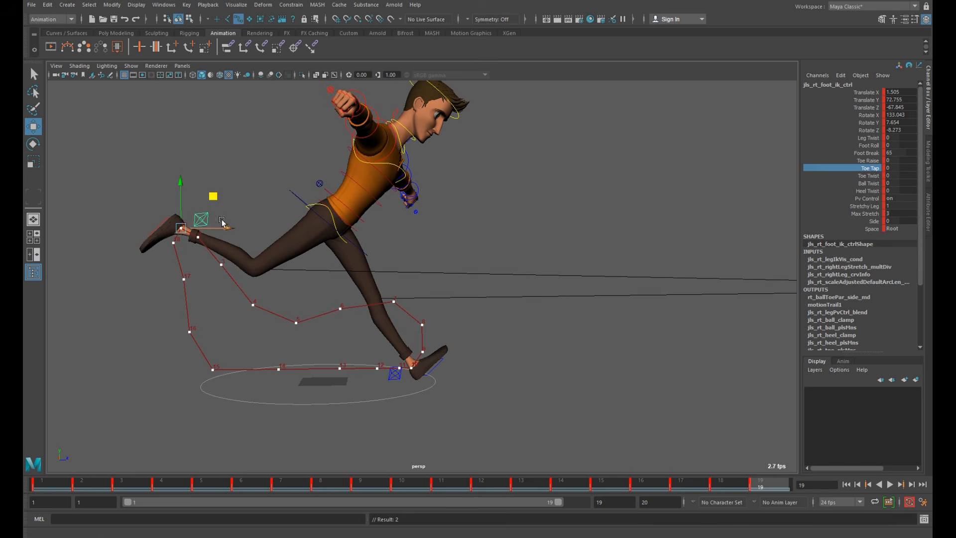
{"action": "left_click_drag", "start_coordinate": [211, 199], "coordinate": [213, 202]}
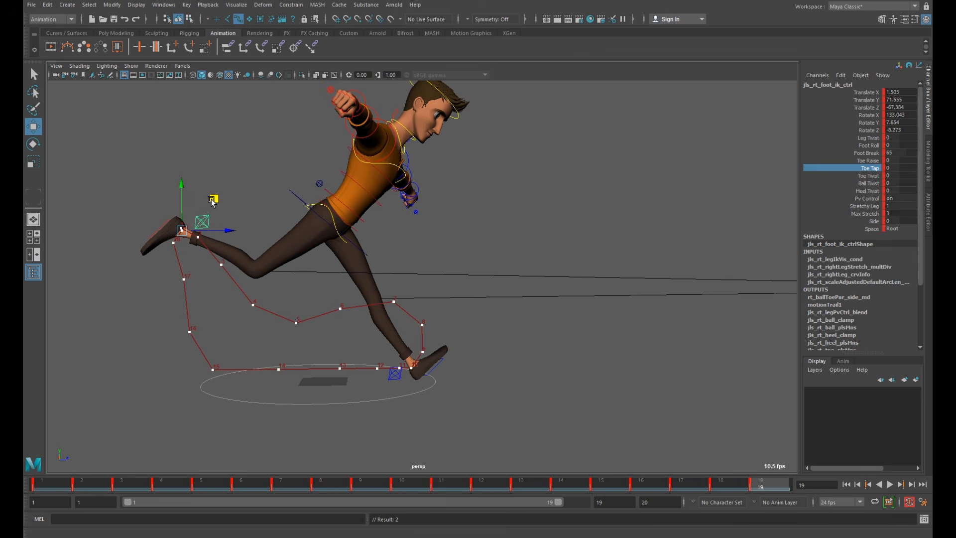
{"action": "key", "text": "ctrl+z"}
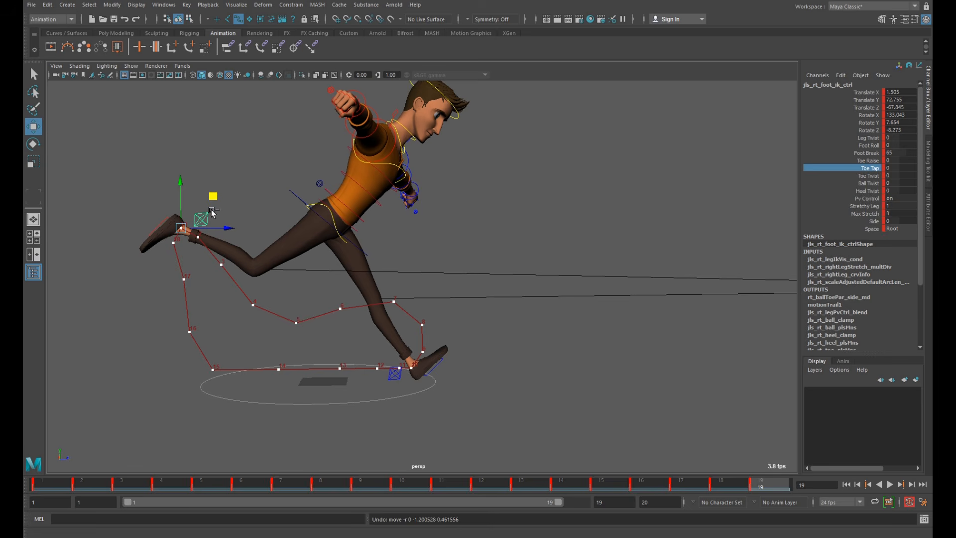
Step: Move the right foot to about 50.269 in Translate Y and -72.292 in Translate Z at frame 17 to round the back of the arc
{"action": "key", "text": "comma"}
{"action": "key", "text": "comma"}
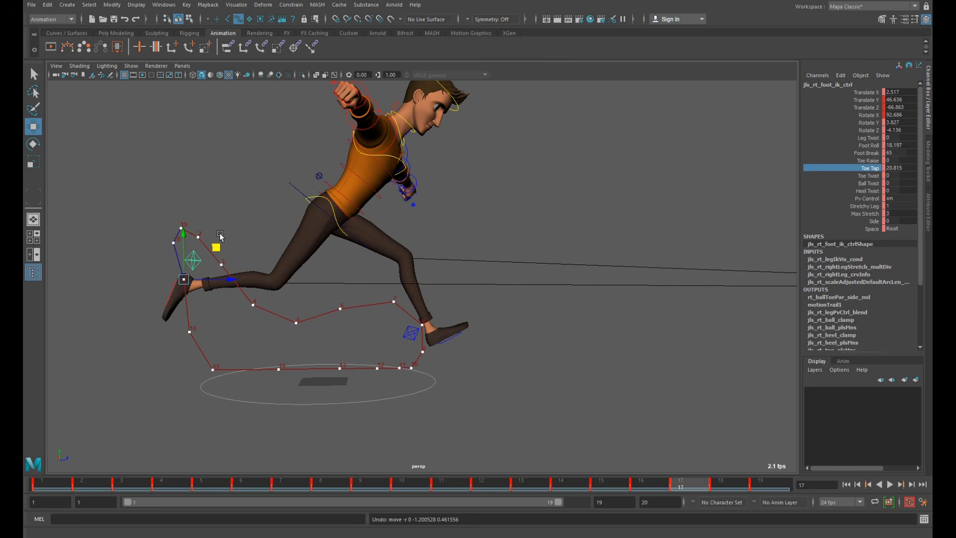
{"action": "left_click_drag", "start_coordinate": [214, 247], "coordinate": [213, 242]}
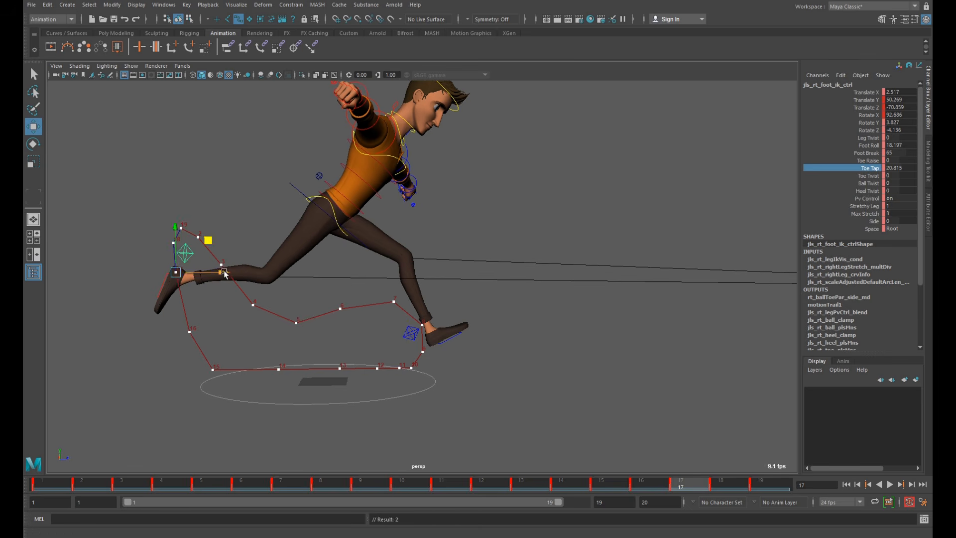
{"action": "left_click_drag", "start_coordinate": [225, 275], "coordinate": [222, 274]}
Step: Step through the cycle, moving the right foot to about 55.785 in Translate Y and -49.238 in Z at frame 3 and slightly back at frame 4
{"action": "key", "text": "comma"}
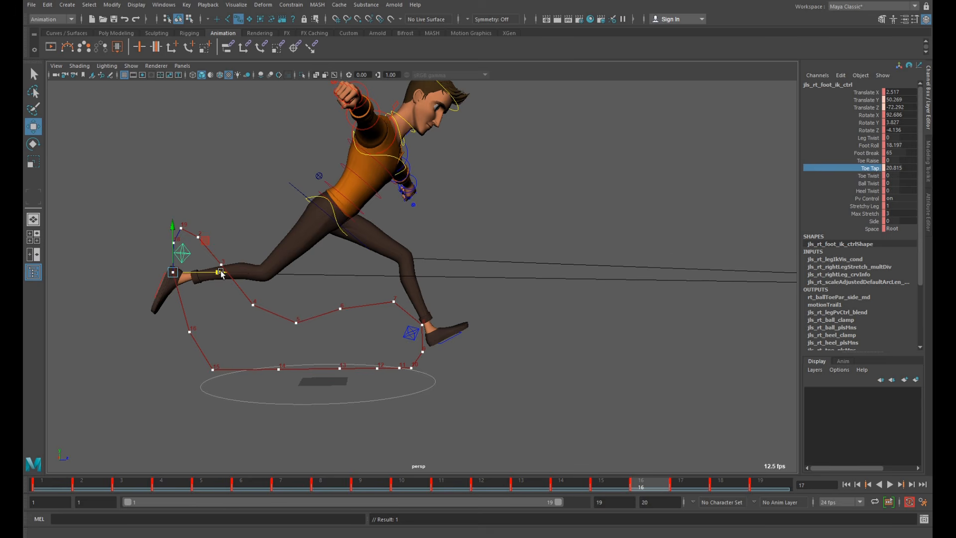
{"action": "key", "text": "period"}
{"action": "key", "text": "period"}
{"action": "key", "text": "period"}
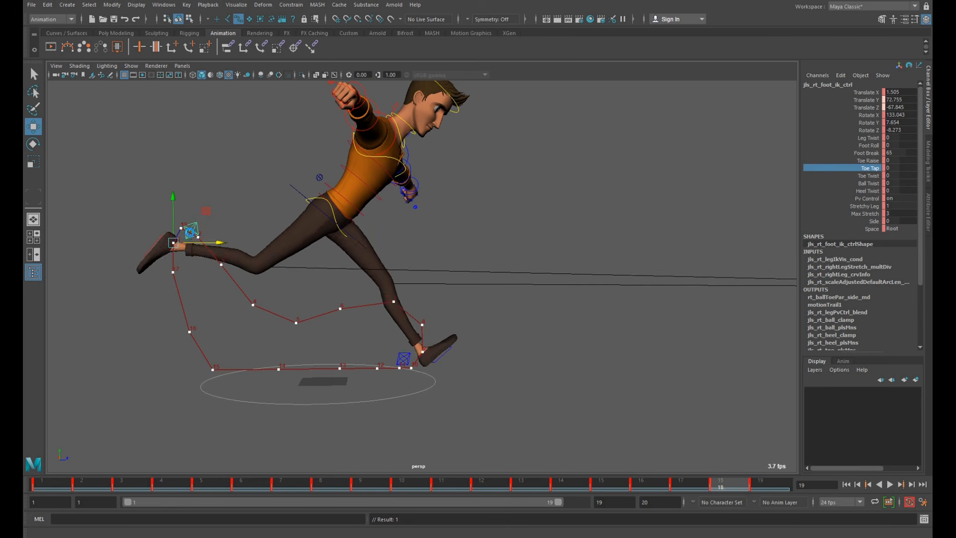
{"action": "key", "text": "period"}
{"action": "key", "text": "period"}
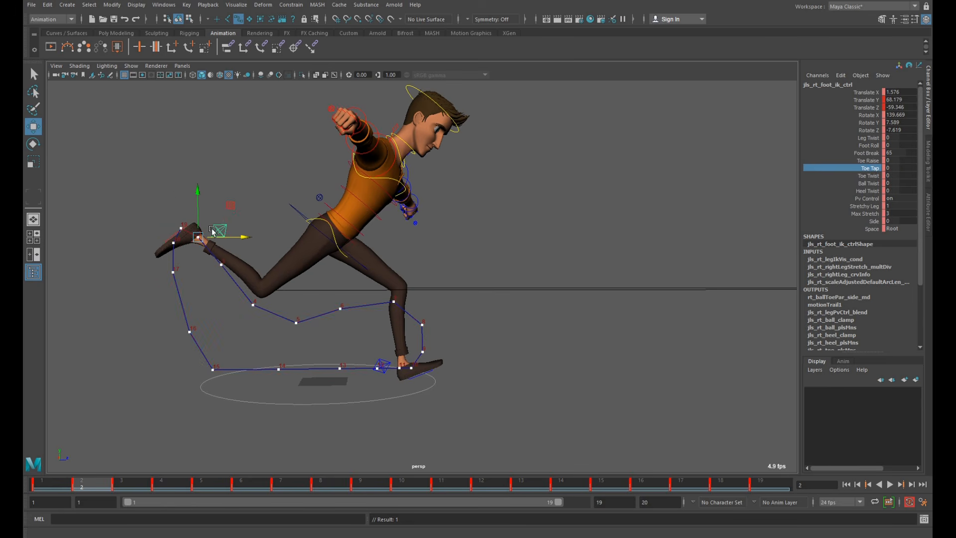
{"action": "key", "text": "period"}
{"action": "key", "text": "period"}
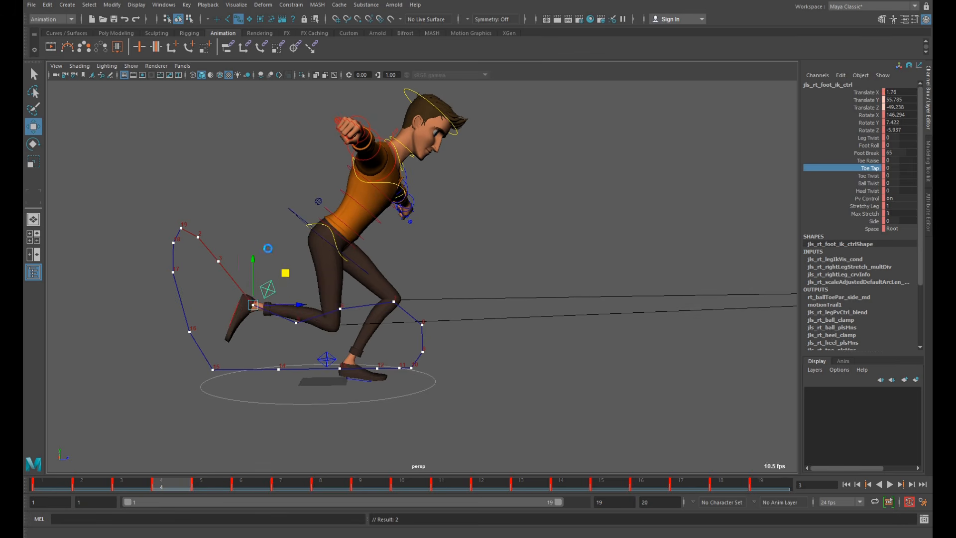
{"action": "key", "text": "period"}
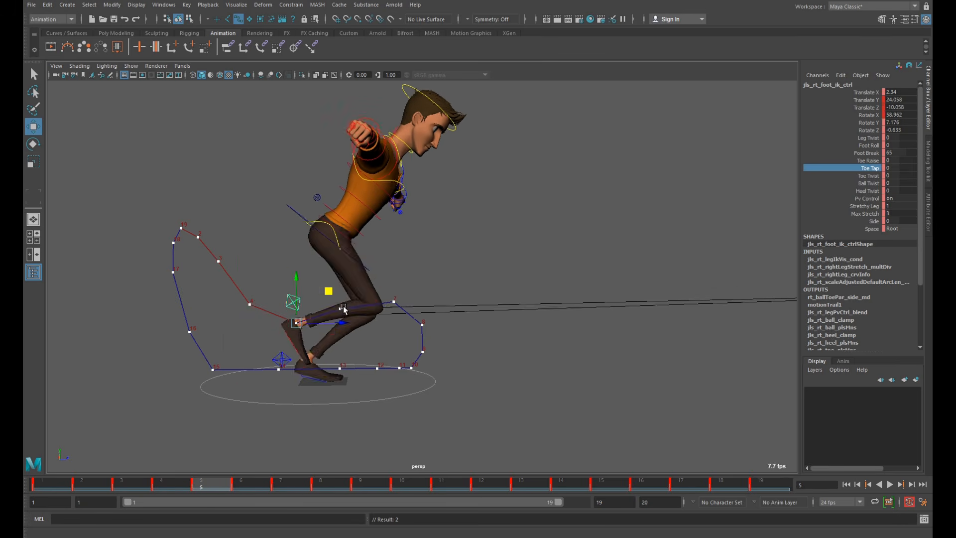
Step: Rotate the right foot to about 97.028 in Rotate X at frame 5 and 58.88 at frame 6
{"action": "key", "text": "period"}
{"action": "key", "text": "comma"}
{"action": "key", "text": "e"}
{"action": "left_click_drag", "start_coordinate": [322, 292], "coordinate": [337, 314]}
{"action": "key", "text": "period"}
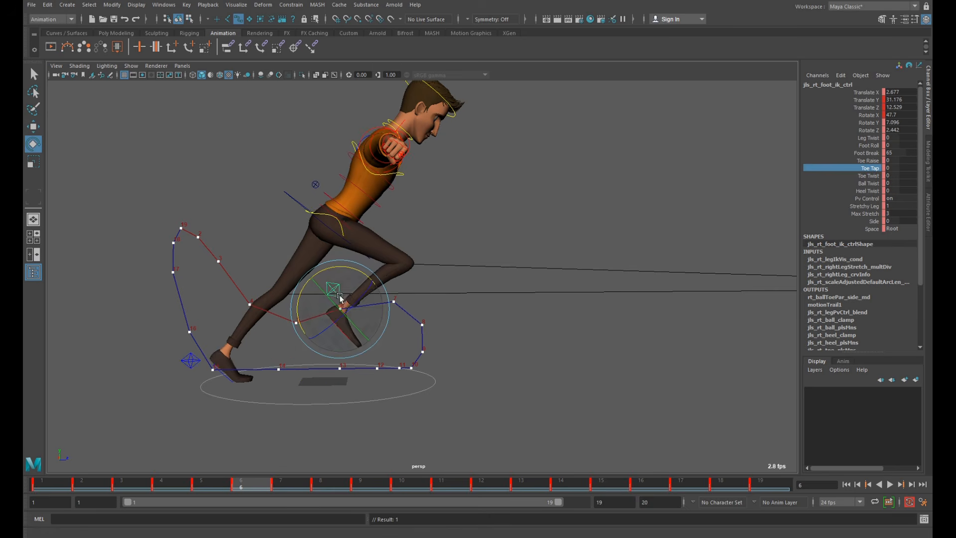
{"action": "left_click_drag", "start_coordinate": [355, 269], "coordinate": [358, 274]}
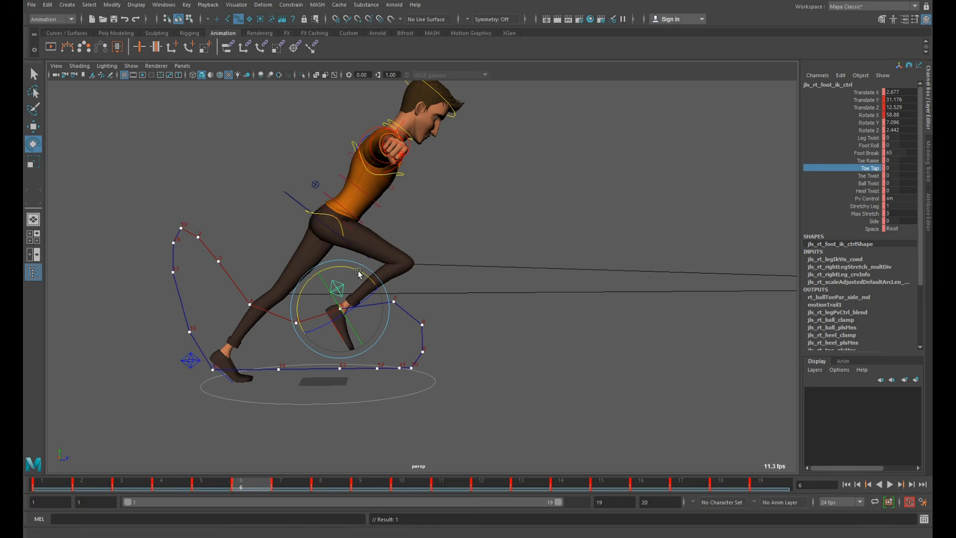
{"action": "key", "text": "period"}
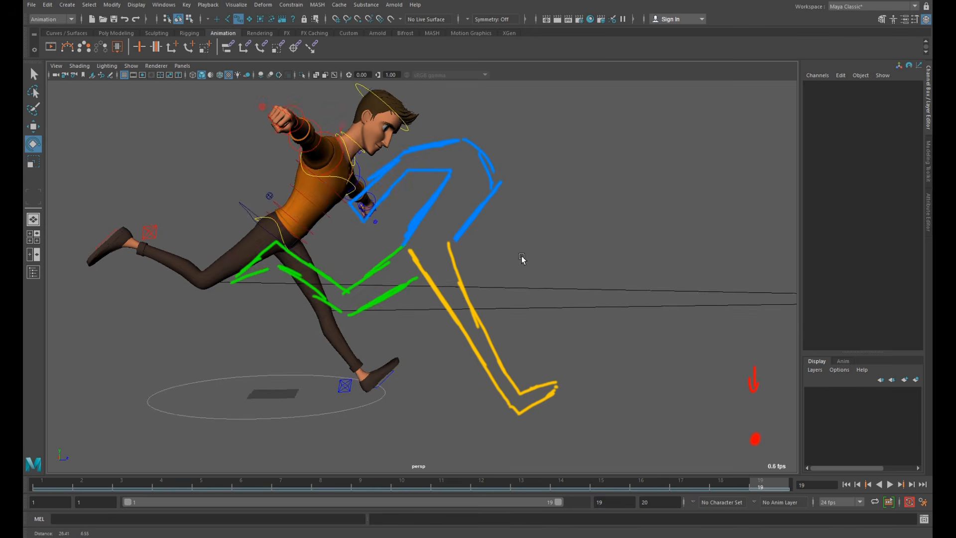
Step: Line the character up with the drawn pose overlay and play the cycle to compare them
{"action": "mouse_move", "coordinate": [522, 259]}
{"action": "middle_mouse_down", "text": "alt"}
{"action": "mouse_move", "coordinate": [692, 282]}
{"action": "mouse_move", "coordinate": [678, 264]}
{"action": "mouse_move", "coordinate": [685, 288]}
{"action": "mouse_move", "coordinate": [683, 256]}
{"action": "mouse_move", "coordinate": [674, 266]}
{"action": "mouse_move", "coordinate": [688, 278]}
{"action": "mouse_move", "coordinate": [686, 270]}
{"action": "middle_mouse_up", "text": "alt"}
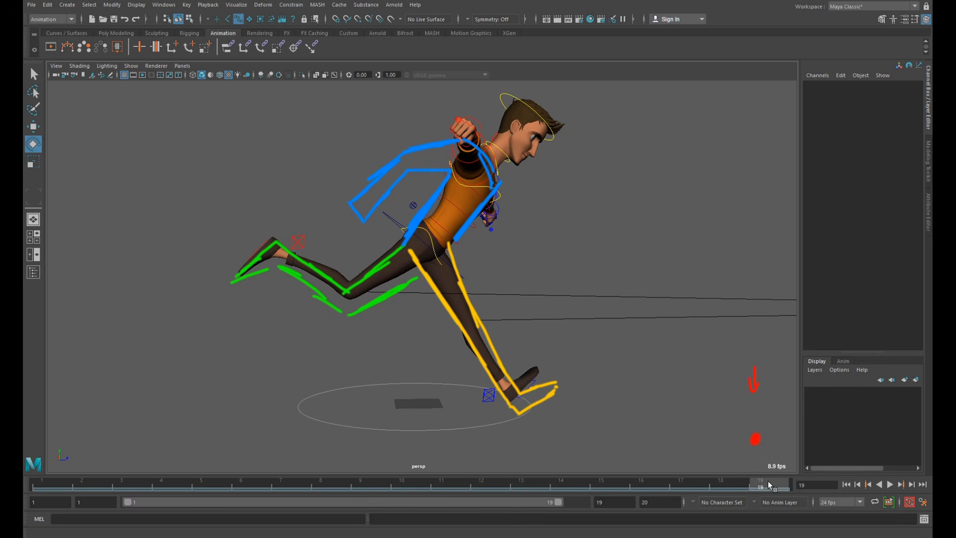
{"action": "key", "text": "alt+v"}
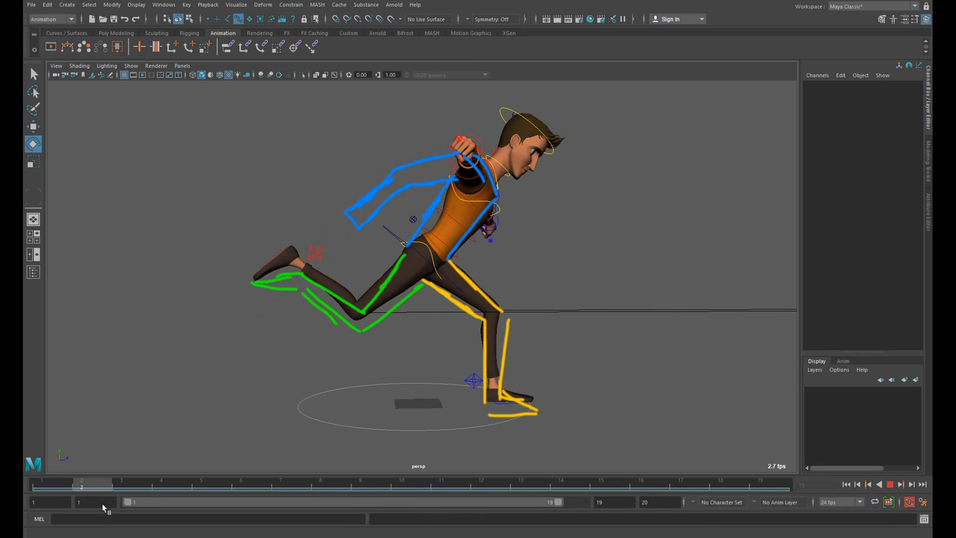
{"action": "key", "text": "alt+v"}
{"action": "mouse_move", "coordinate": [318, 383]}
{"action": "middle_mouse_down", "text": "alt"}
{"action": "mouse_move", "coordinate": [318, 370]}
{"action": "mouse_move", "coordinate": [319, 397]}
{"action": "middle_mouse_up", "text": "alt"}
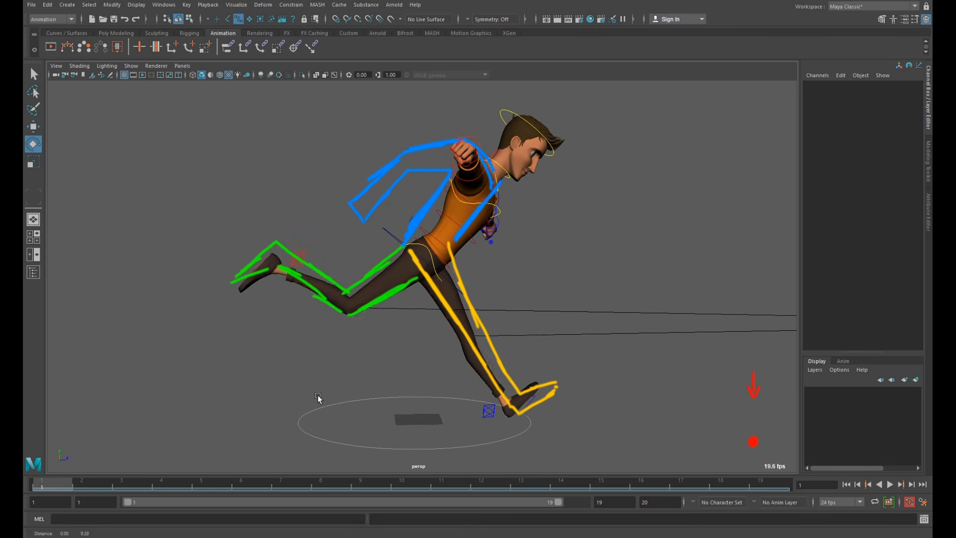
Step: Move the right foot at frame 5 to 27.673 in Translate Y and -2.713 in Translate Z, following the drawn pose
{"action": "left_click_drag", "start_coordinate": [426, 324], "coordinate": [436, 315]}
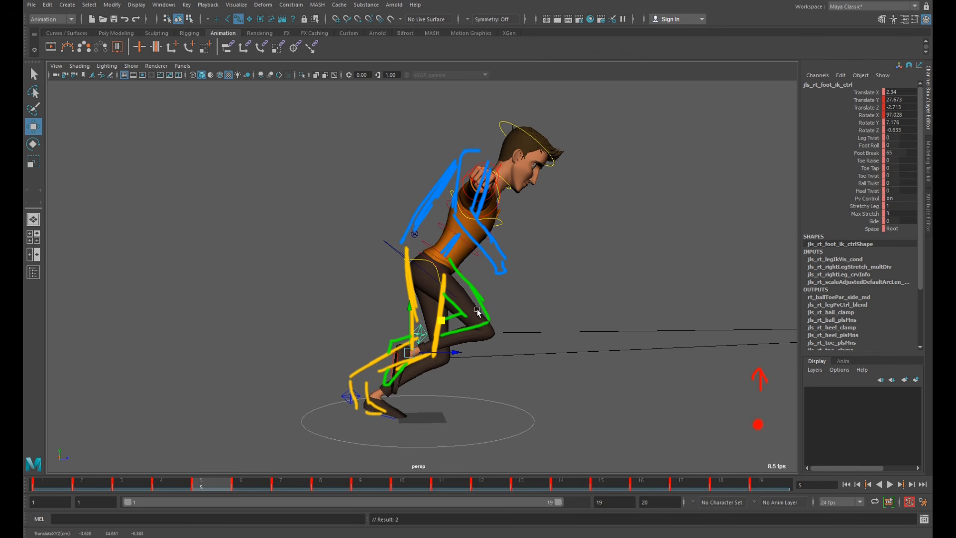
{"action": "key", "text": "e"}
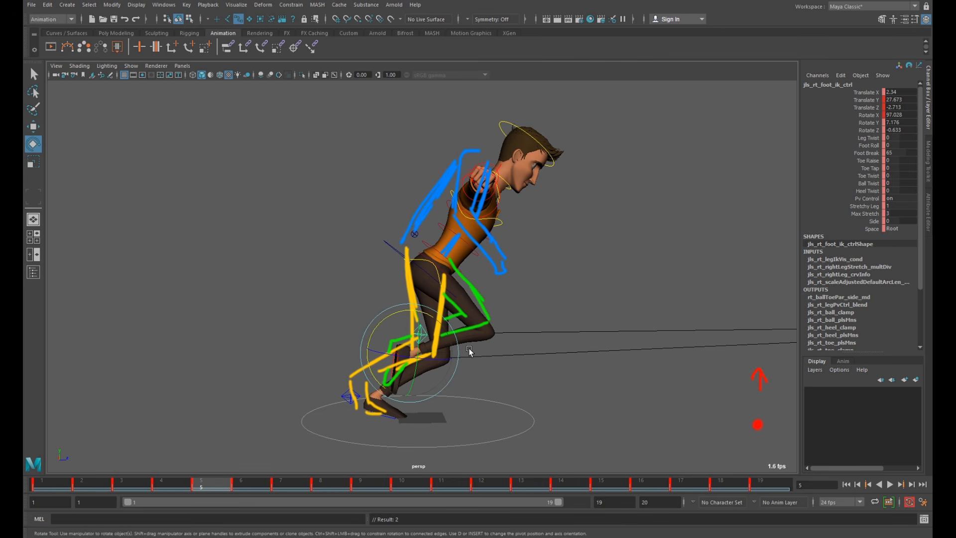
{"action": "key", "text": "alt+period"}
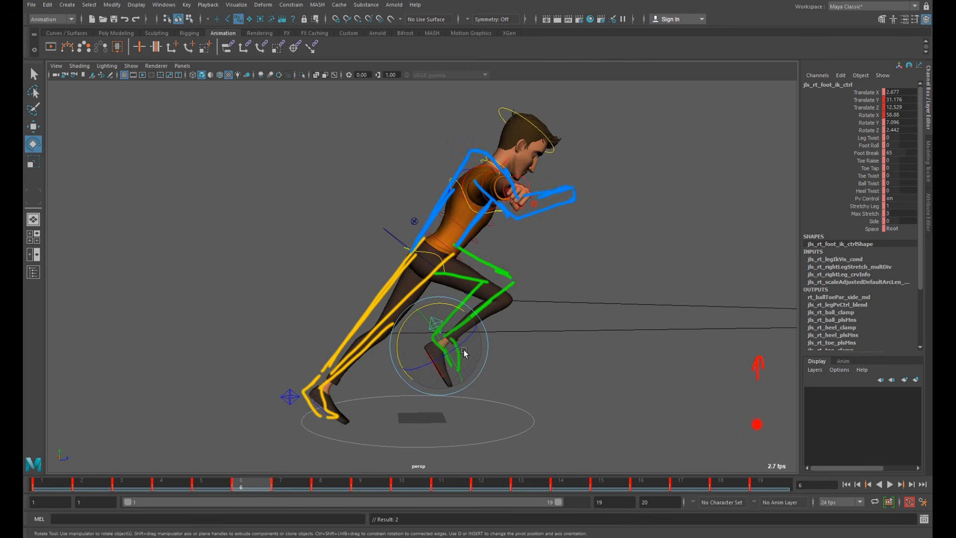
Step: Move the right foot toward the drawn poses through frame 9, placing it at 12.328 in Translate Y and 58.217 in Z there
{"action": "key", "text": "w"}
{"action": "left_click_drag", "start_coordinate": [471, 314], "coordinate": [560, 352]}
{"action": "key", "text": "alt+period"}
{"action": "key", "text": "alt+period"}
{"action": "key", "text": "alt+period"}
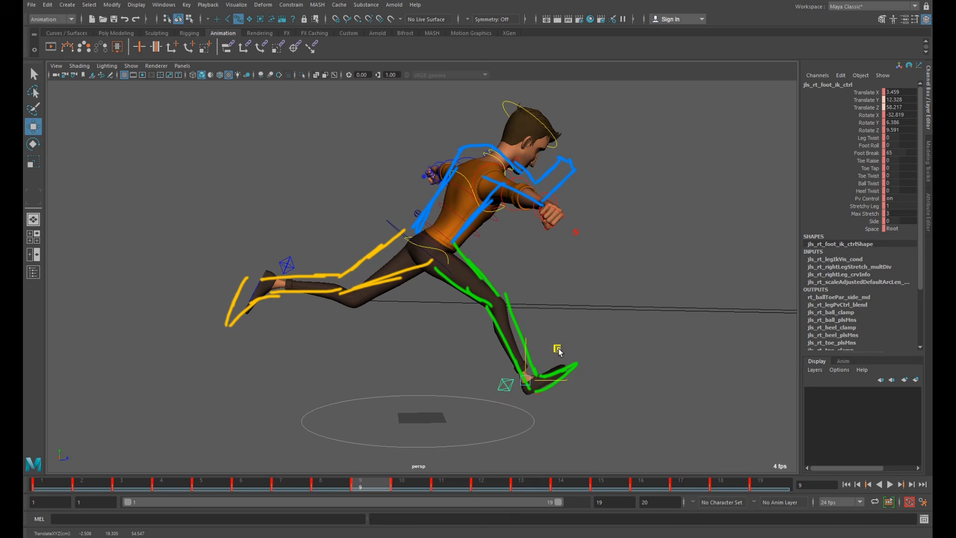
{"action": "key", "text": "alt+period"}
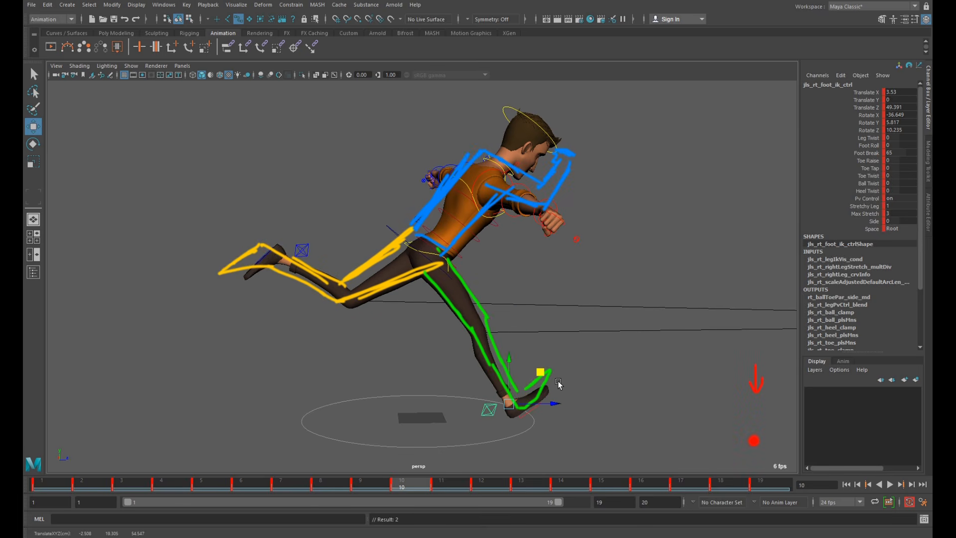
Step: Set the right foot's Rotate X to -41.66 at frame 10, -27.188 at frame 9, -11.645 at frame 8 and 26.768 at frame 7
{"action": "key", "text": "e"}
{"action": "left_click_drag", "start_coordinate": [523, 367], "coordinate": [521, 364]}
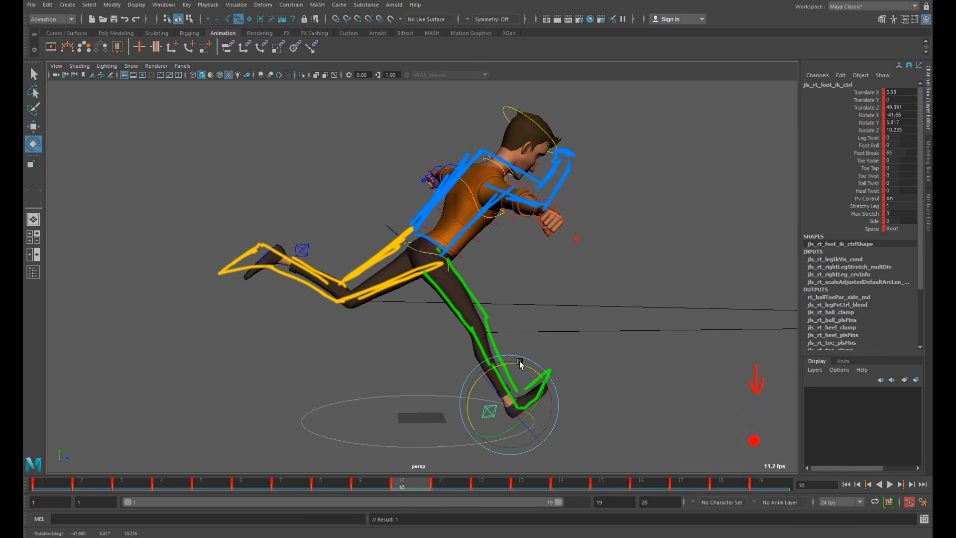
{"action": "key", "text": "alt+comma"}
{"action": "key", "text": "alt+comma"}
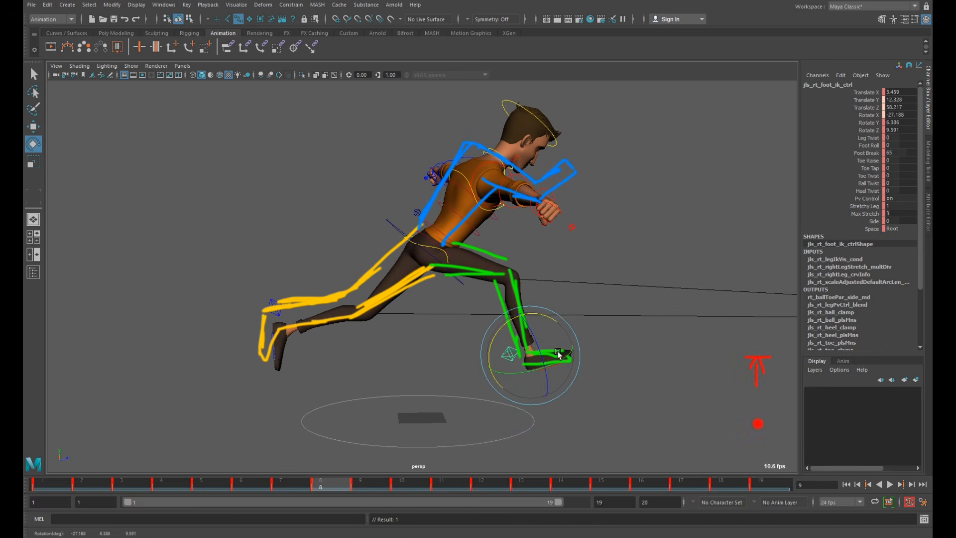
{"action": "key", "text": "alt+comma"}
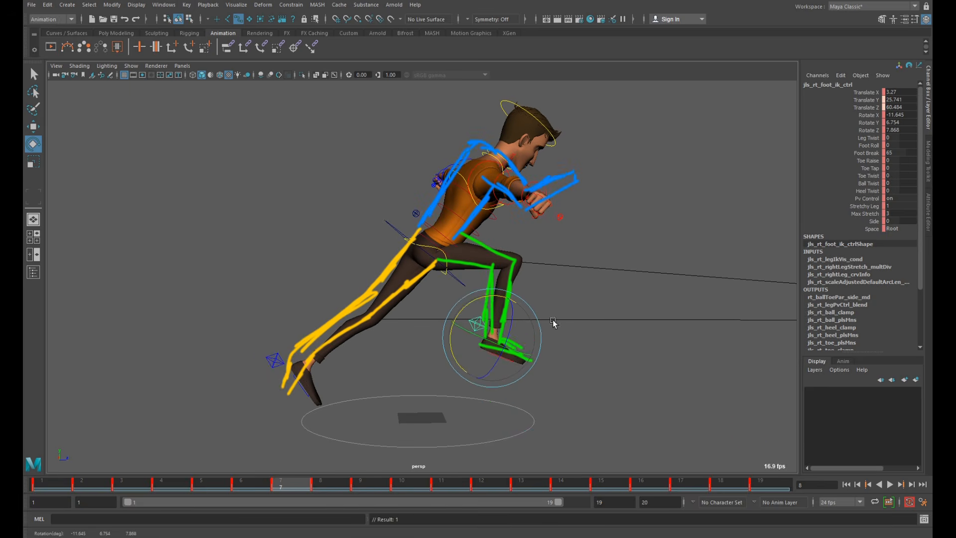
{"action": "key", "text": "alt+period"}
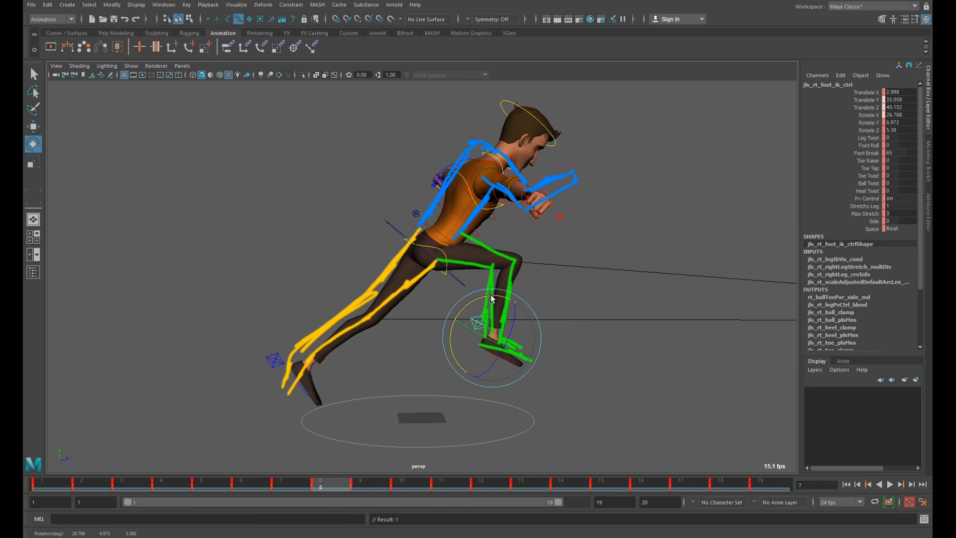
{"action": "key", "text": "alt+period"}
{"action": "key", "text": "alt+period"}
{"action": "key", "text": "alt+period"}
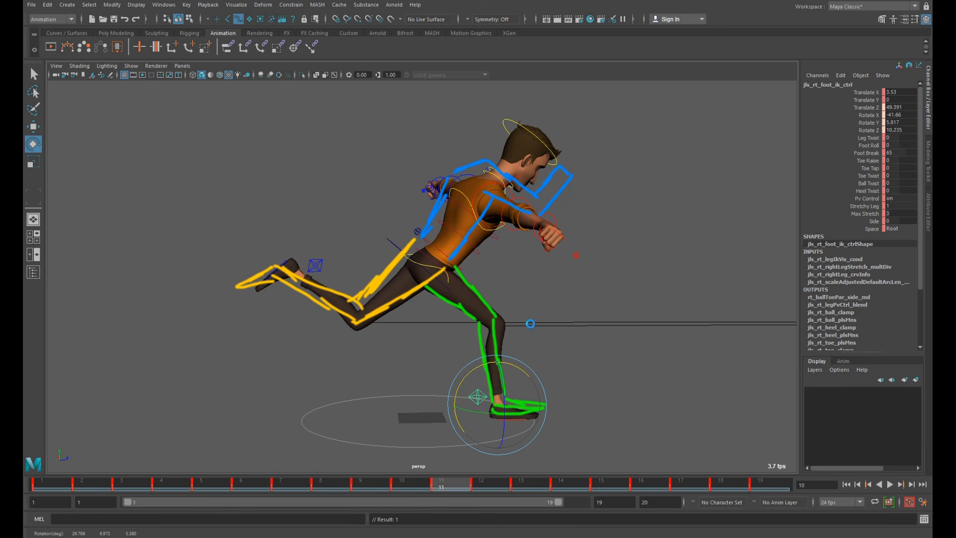
Step: Position the left foot at frame 11 at 67.334 in Translate Y and -63.806 in Z, with Rotate X at 148.295
{"action": "key", "text": "."}
{"action": "left_click", "coordinate": [307, 259]}
{"action": "key", "text": "w"}
{"action": "left_click_drag", "start_coordinate": [318, 242], "coordinate": [311, 242]}
{"action": "key", "text": "e"}
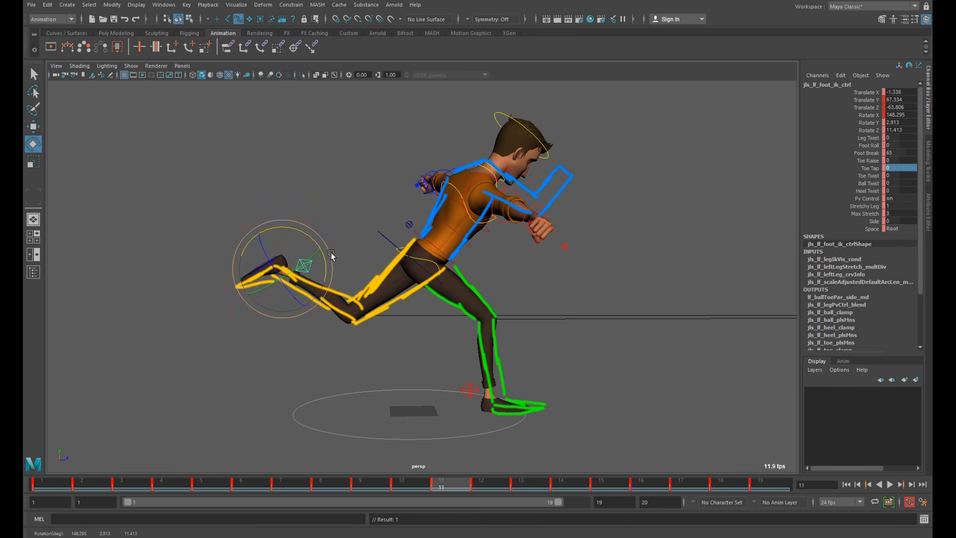
Step: Rotate the left foot to 168.286 in Rotate X at frame 12 and move it forward along the drawn leg poses
{"action": "key", "text": "period"}
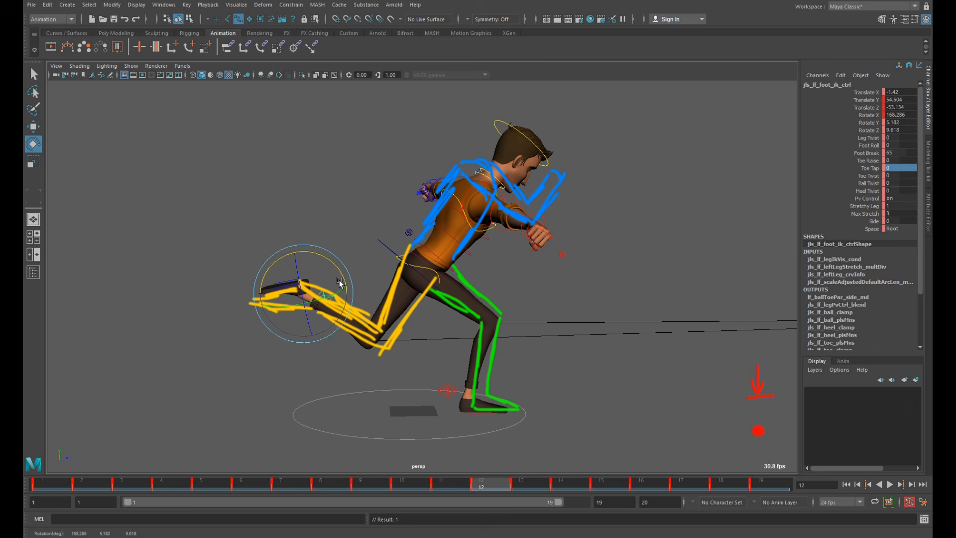
{"action": "key", "text": "w"}
{"action": "middle_click_drag", "start_coordinate": [334, 261], "coordinate": [428, 320]}
{"action": "key", "text": "period"}
{"action": "key", "text": "period"}
Step: Move the left foot forward at frame 14 and place it at 34.532 in Translate Y and 18.188 in Z at frame 15
{"action": "middle_click_drag", "start_coordinate": [434, 354], "coordinate": [435, 351]}
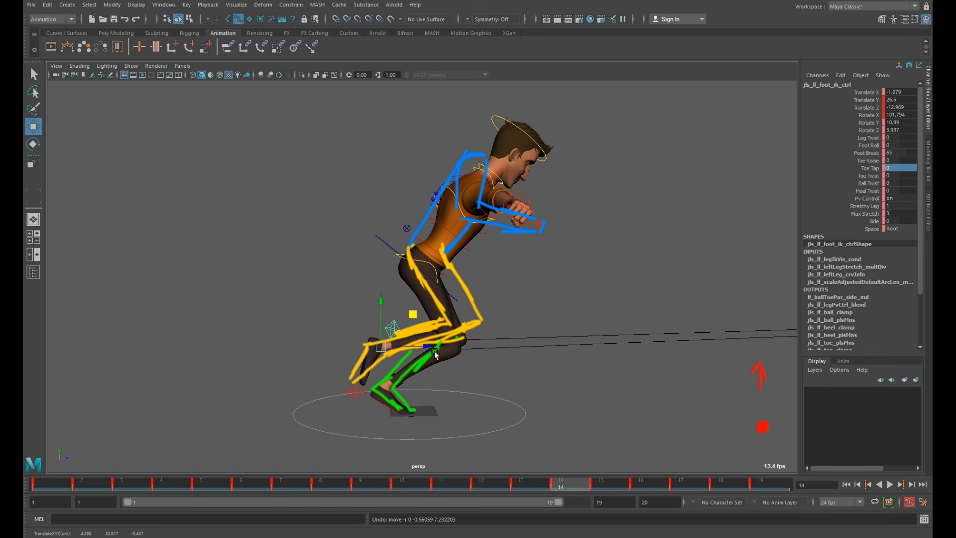
{"action": "left_click", "coordinate": [447, 349]}
{"action": "key", "text": "ctrl+z"}
{"action": "mouse_move", "coordinate": [414, 312]}
{"action": "middle_mouse_down"}
{"action": "mouse_move", "coordinate": [417, 322]}
{"action": "mouse_move", "coordinate": [432, 312]}
{"action": "middle_mouse_up"}
{"action": "key", "text": "period"}
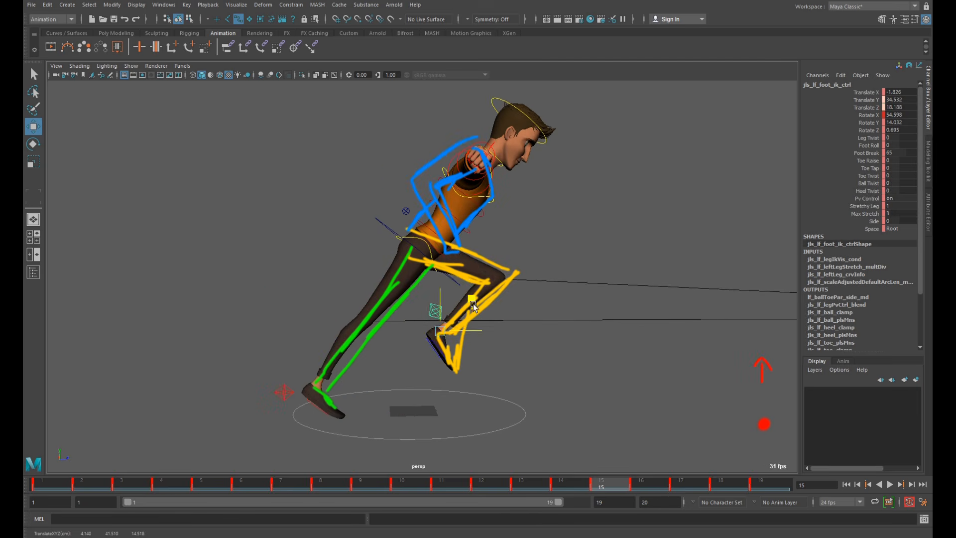
Step: Move the left foot forward at frame 16 and rotate it to about 20.456 in Rotate X to follow the drawn pose
{"action": "key", "text": "period"}
{"action": "middle_click_drag", "start_coordinate": [505, 303], "coordinate": [528, 299]}
{"action": "key", "text": "e"}
{"action": "left_click_drag", "start_coordinate": [490, 295], "coordinate": [655, 439]}
{"action": "left_click", "coordinate": [694, 482]}
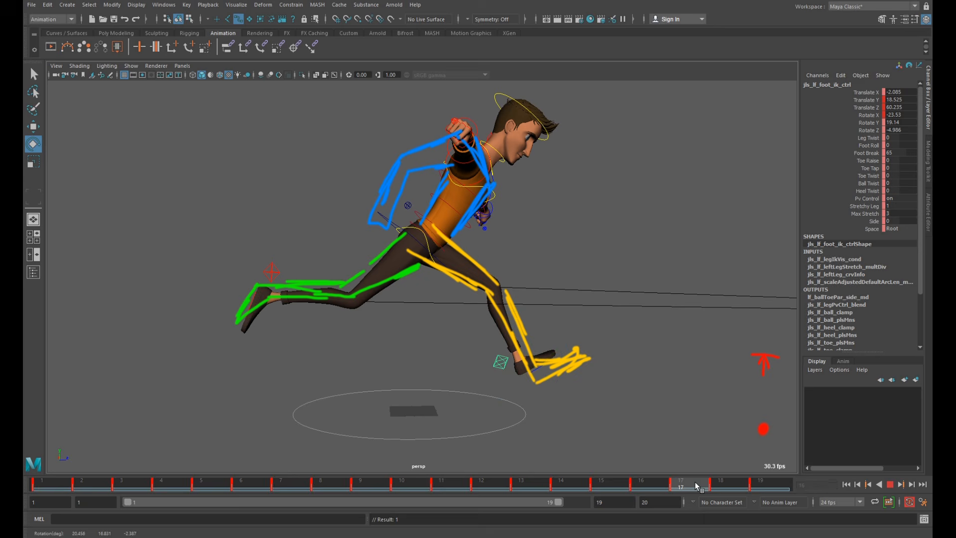
Step: Move the left foot at frame 17 to 19.514 in Translate Y and 62.786 in Translate Z
{"action": "key", "text": "w"}
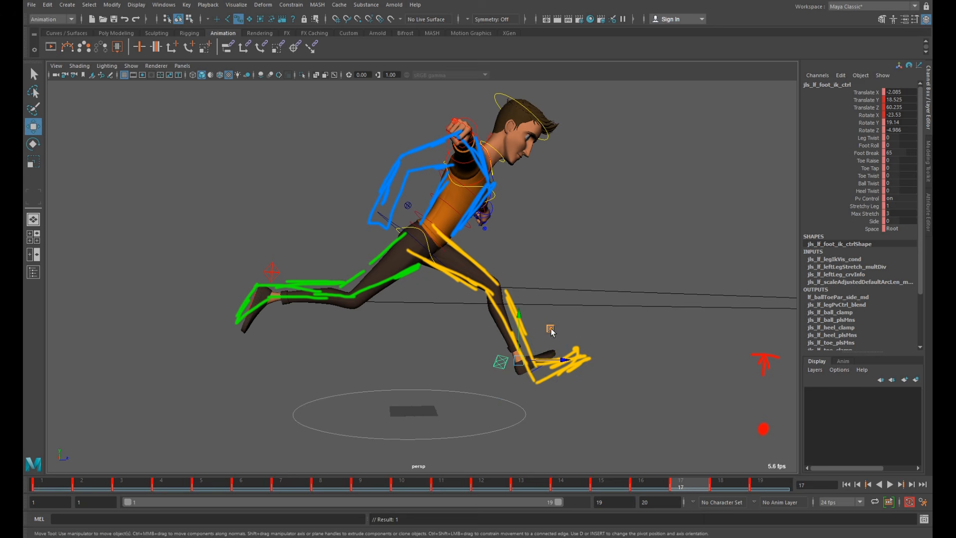
{"action": "left_click_drag", "start_coordinate": [551, 330], "coordinate": [555, 327]}
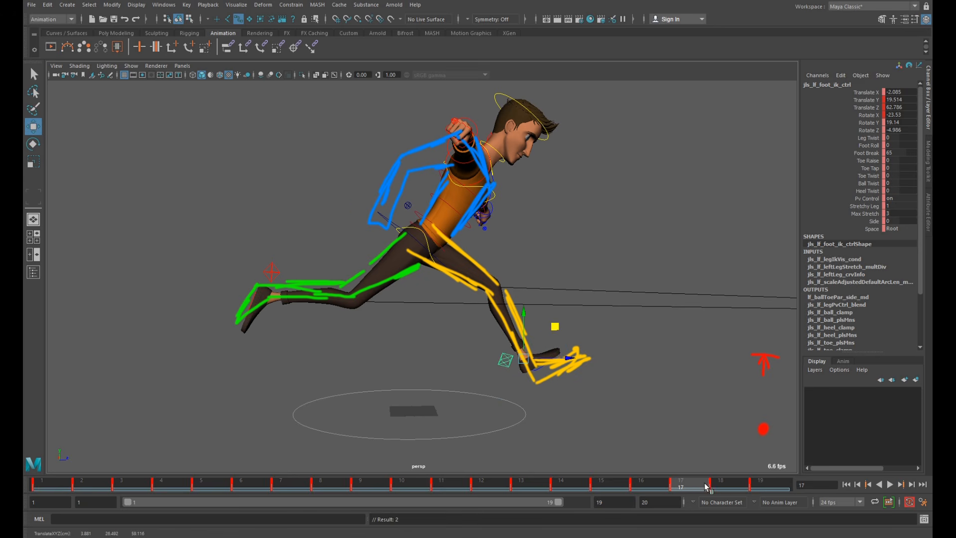
{"action": "left_click_drag", "start_coordinate": [707, 487], "coordinate": [724, 490]}
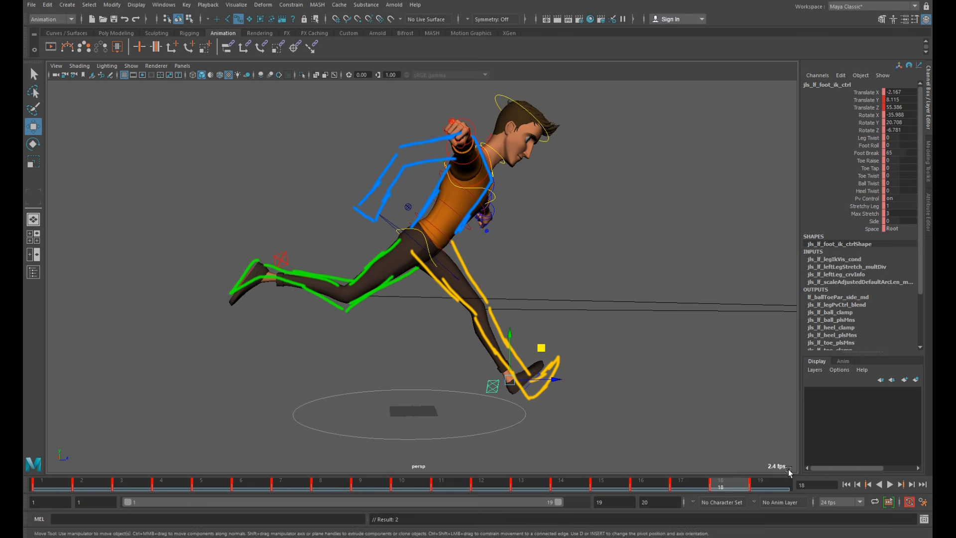
Step: Play back the cycle, stop at frame 16, and create an editable motion trail for the right foot control
{"action": "left_click", "coordinate": [730, 421]}
{"action": "left_click", "coordinate": [890, 484]}
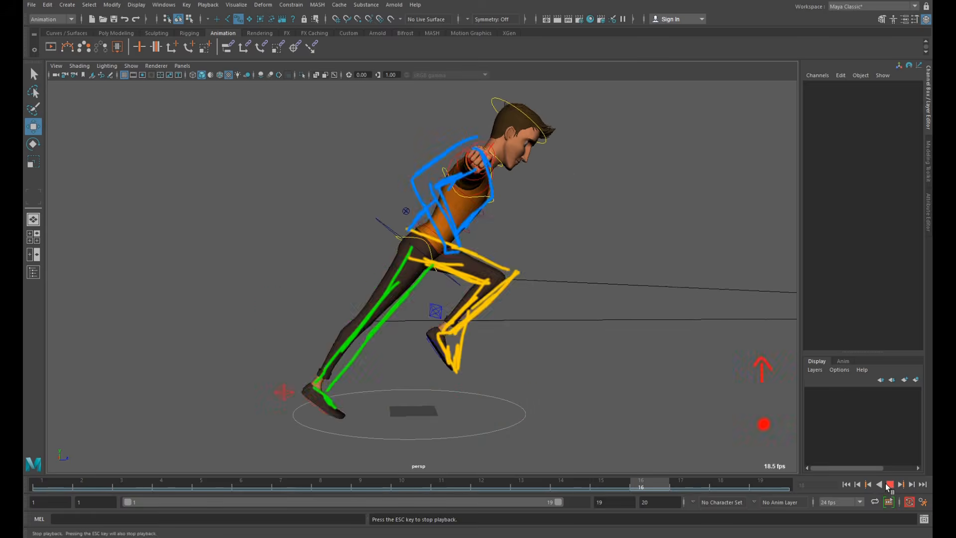
{"action": "key", "text": "Escape"}
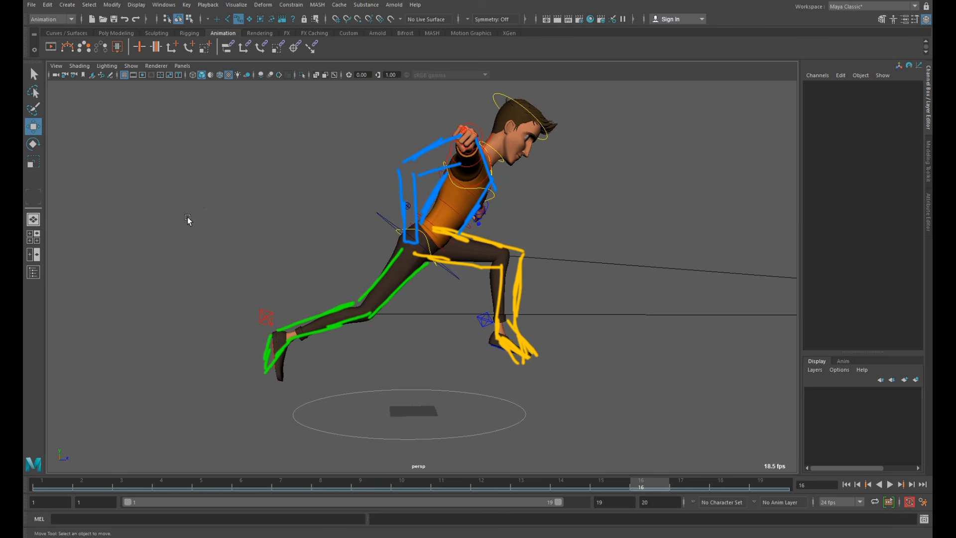
{"action": "left_click", "coordinate": [264, 312]}
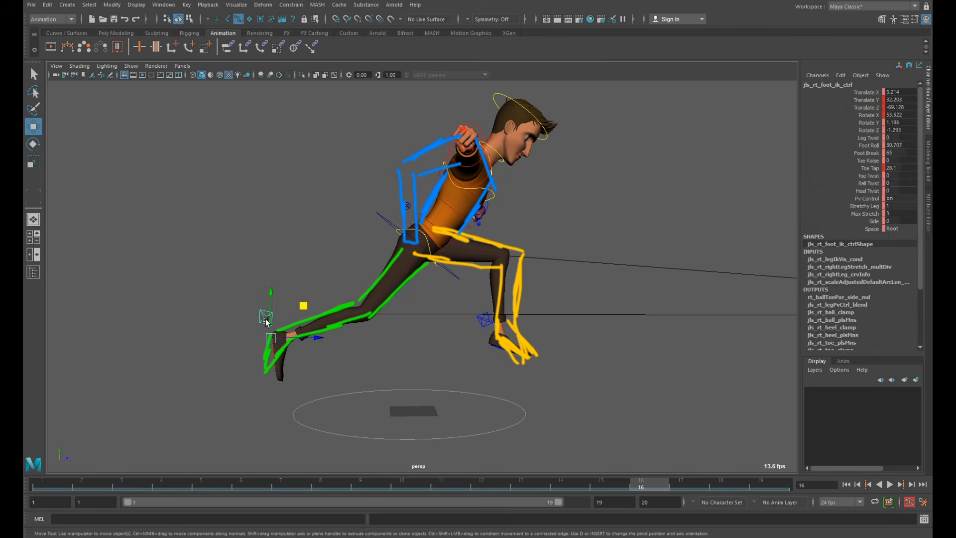
{"action": "key", "text": "g"}
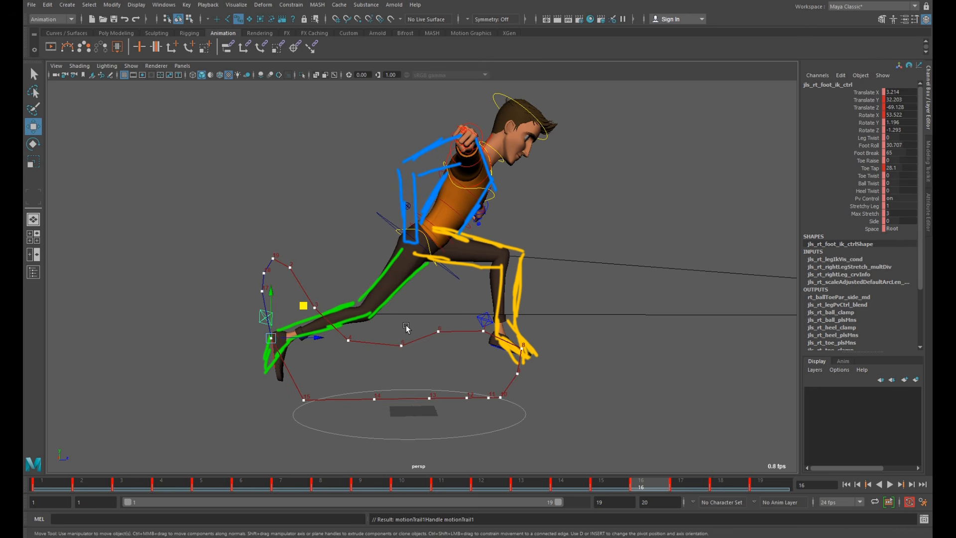
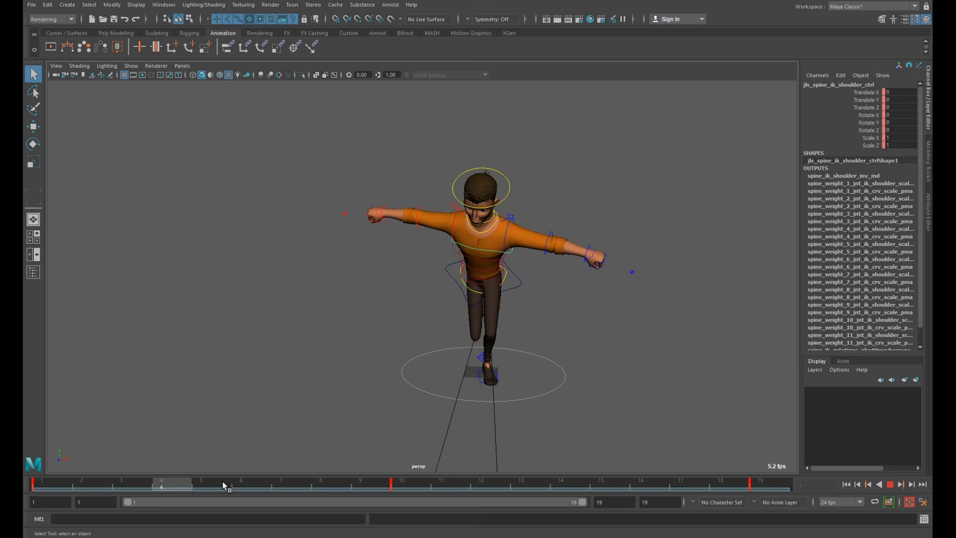
Step: Scrub back to frame 1 with the spine's shoulder control selected
{"action": "left_click_drag", "start_coordinate": [222, 481], "coordinate": [35, 482]}
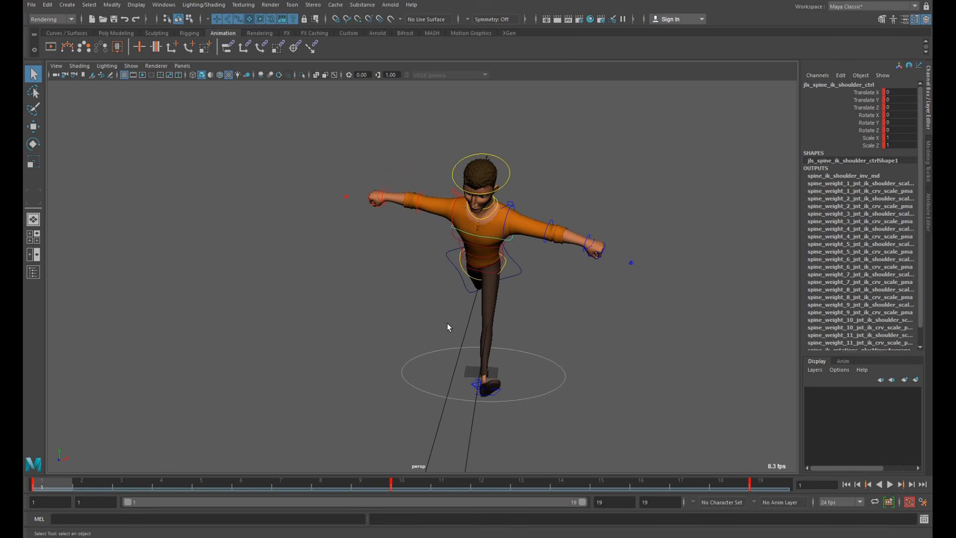
Step: Rotate the spine shoulder control to about 26.3 degrees in Y at frame 1 and key it
{"action": "key", "text": "e"}
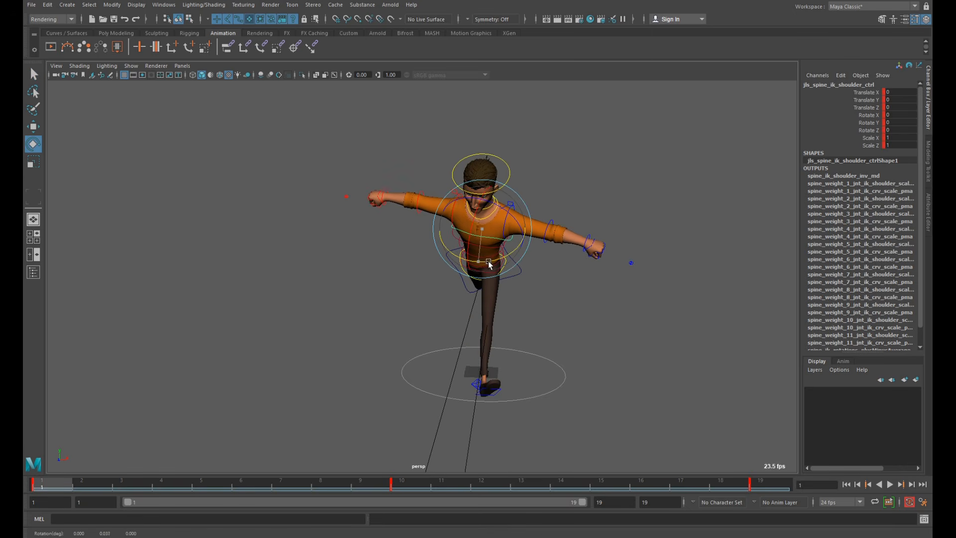
{"action": "mouse_move", "coordinate": [488, 264]}
{"action": "left_mouse_down"}
{"action": "mouse_move", "coordinate": [497, 294]}
{"action": "mouse_move", "coordinate": [505, 264]}
{"action": "left_mouse_up"}
{"action": "key", "text": "s"}
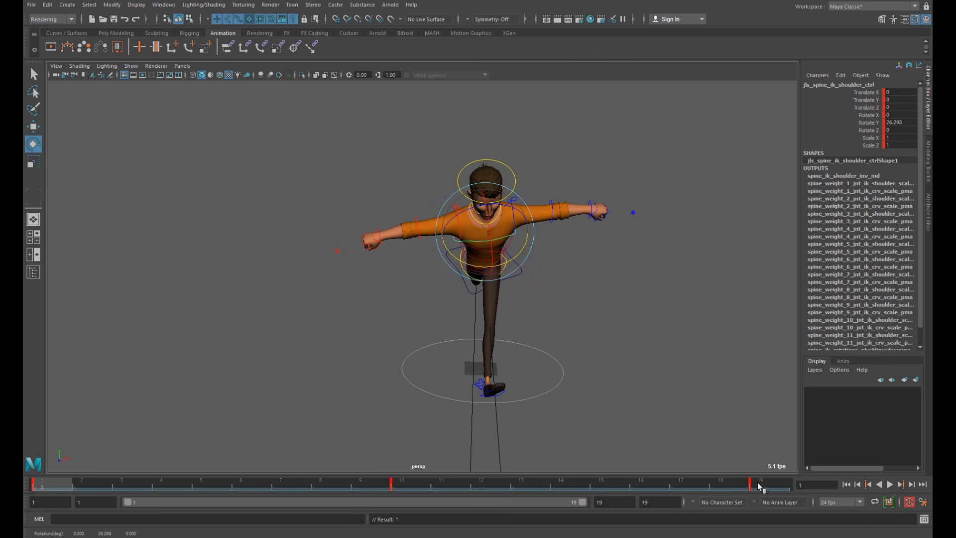
Step: Delete the shoulder control's keys from frame 10 through 19 and key the frame 1 pose at frame 19
{"action": "key", "text": "space"}
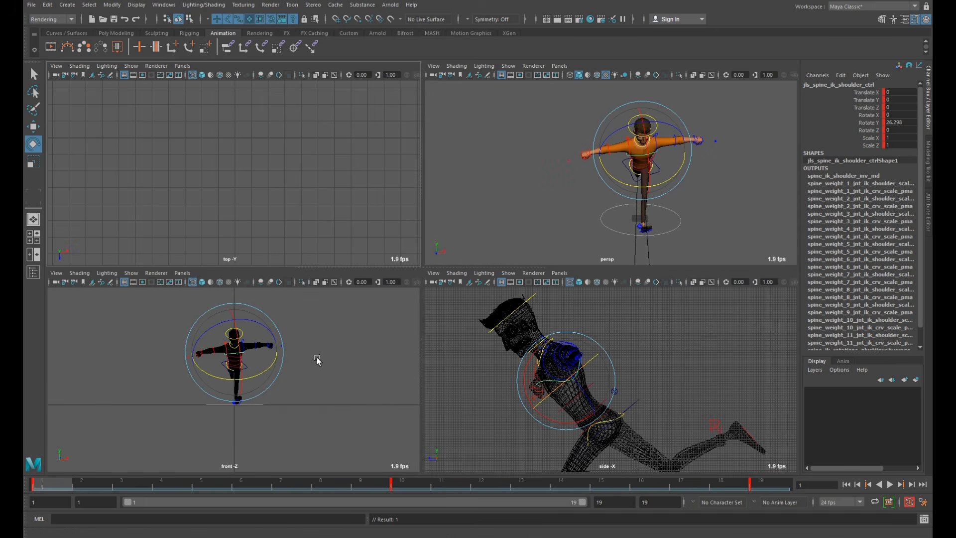
{"action": "key", "text": "space"}
{"action": "left_click", "coordinate": [567, 283]}
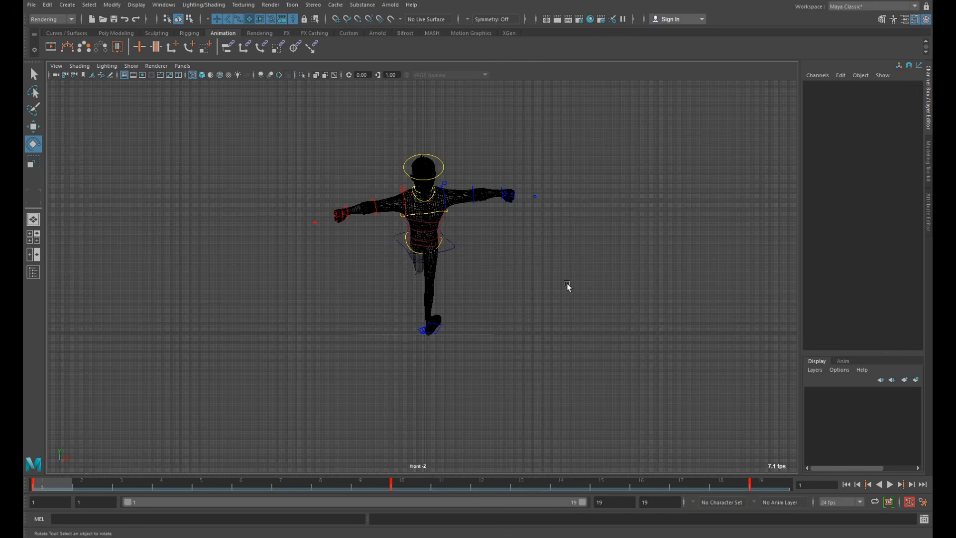
{"action": "left_click", "coordinate": [429, 216]}
{"action": "left_click_drag", "start_coordinate": [403, 482], "coordinate": [750, 485], "text": "shift"}
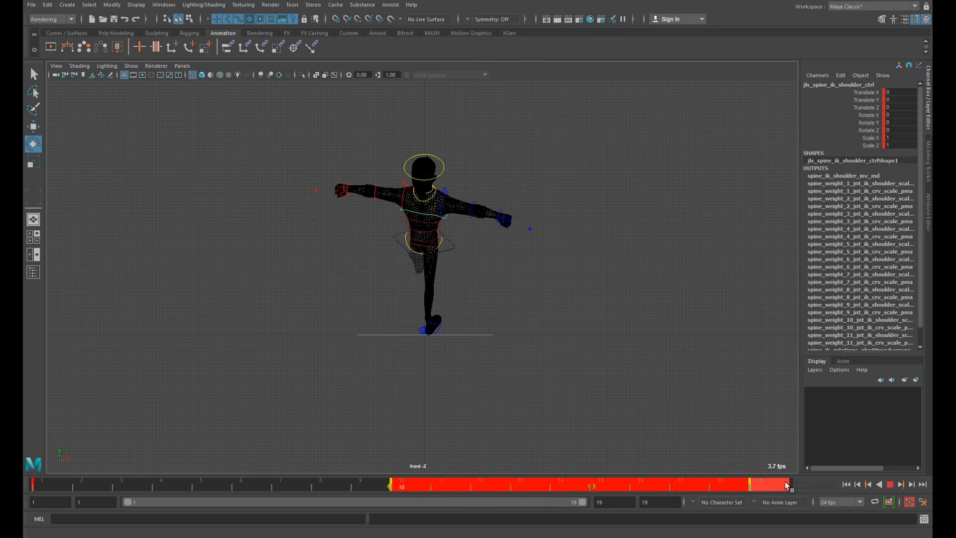
{"action": "right_click", "coordinate": [752, 485]}
{"action": "left_click", "coordinate": [765, 355]}
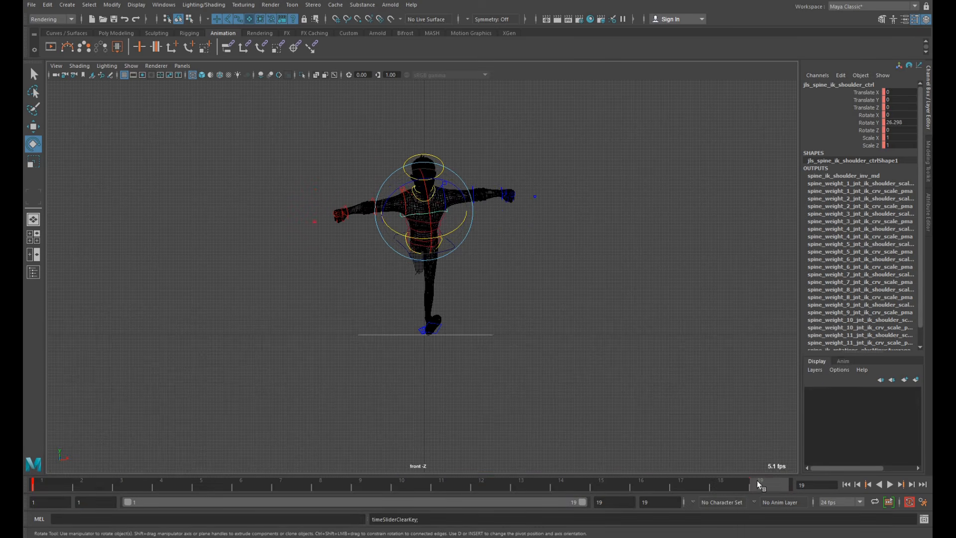
{"action": "key", "text": "s"}
{"action": "key", "text": "alt+v"}
{"action": "key", "text": "alt+v"}
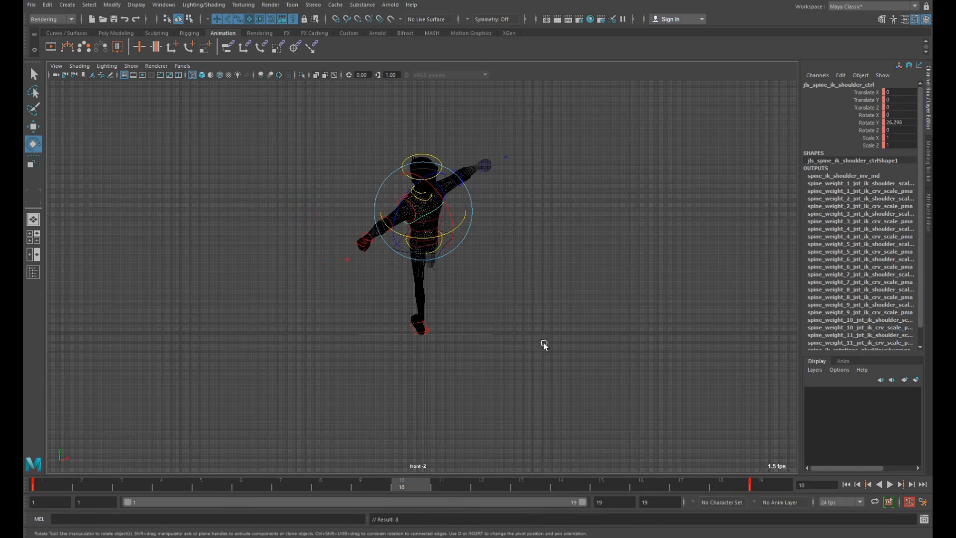
Step: At frame 10, zero the shoulder control's Rotate Y in the perspective view and rotate it the opposite way to about -28 degrees
{"action": "key", "text": "space"}
{"action": "key", "text": "space"}
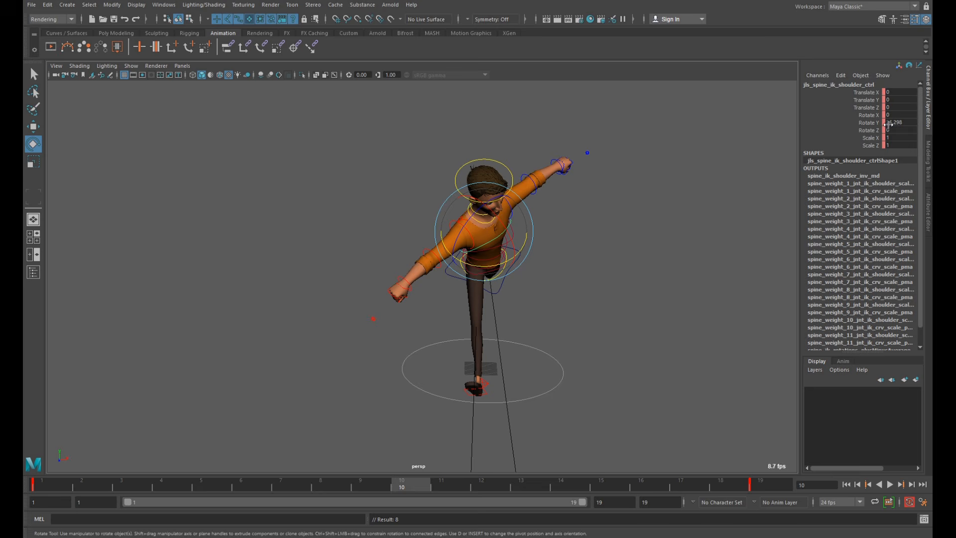
{"action": "type", "text": "0"}
{"action": "key", "text": "Return"}
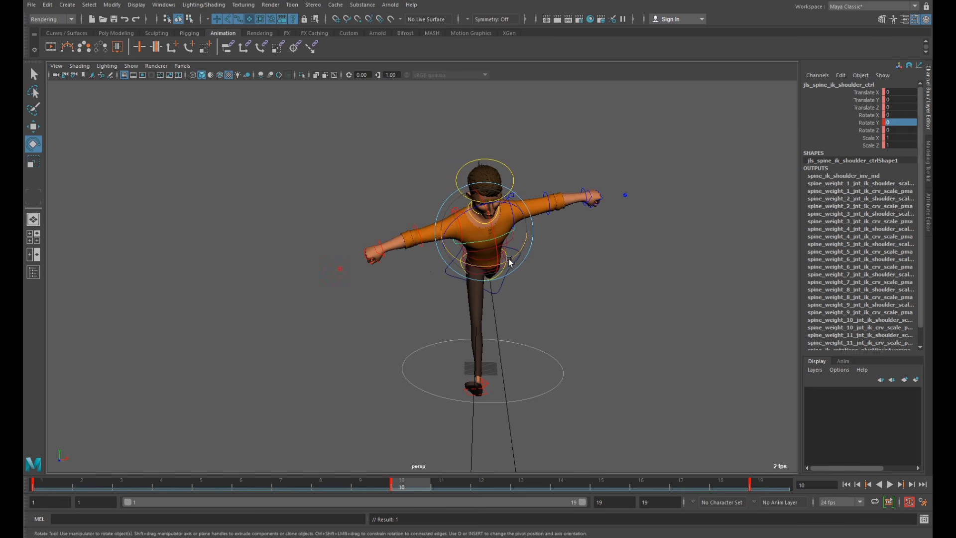
{"action": "left_click_drag", "start_coordinate": [508, 265], "coordinate": [491, 275]}
Step: Key the shoulder control's Y rotation at about 23.5 degrees on frame 3 and about 14.8 degrees on frame 5
{"action": "left_click_drag", "start_coordinate": [406, 490], "coordinate": [120, 487]}
{"action": "scroll", "coordinate": [549, 271], "scroll_direction": "up", "scroll_amount": 2}
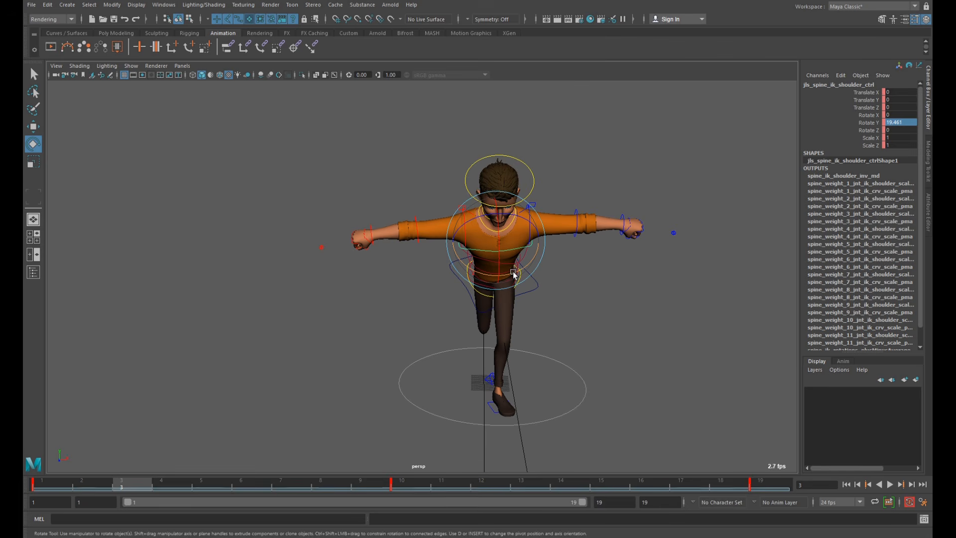
{"action": "left_click_drag", "start_coordinate": [514, 273], "coordinate": [516, 273]}
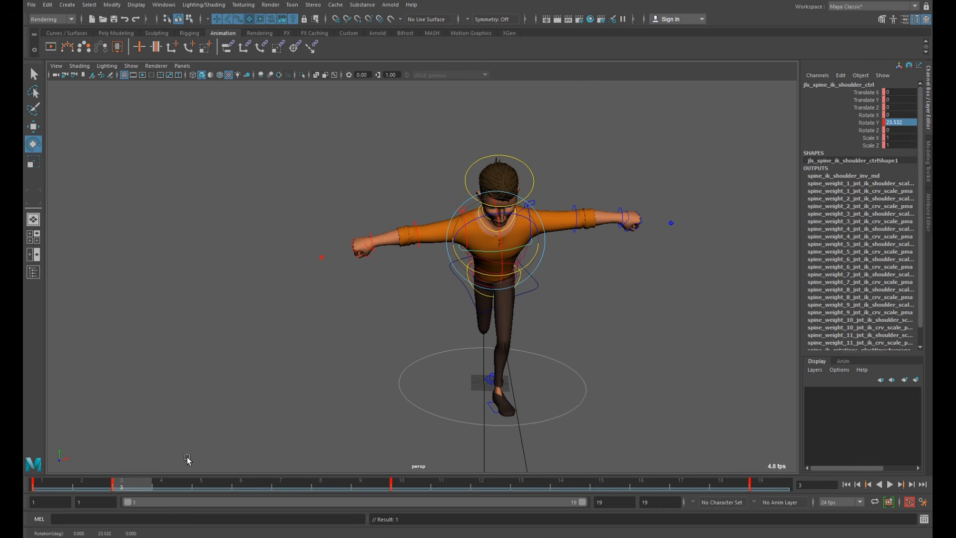
{"action": "left_click_drag", "start_coordinate": [143, 485], "coordinate": [203, 476]}
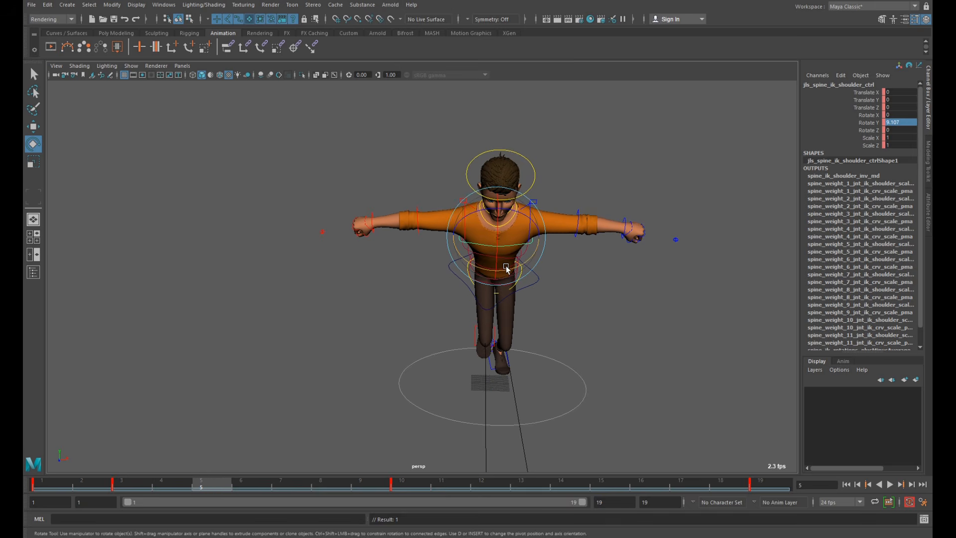
{"action": "left_click_drag", "start_coordinate": [508, 270], "coordinate": [513, 269]}
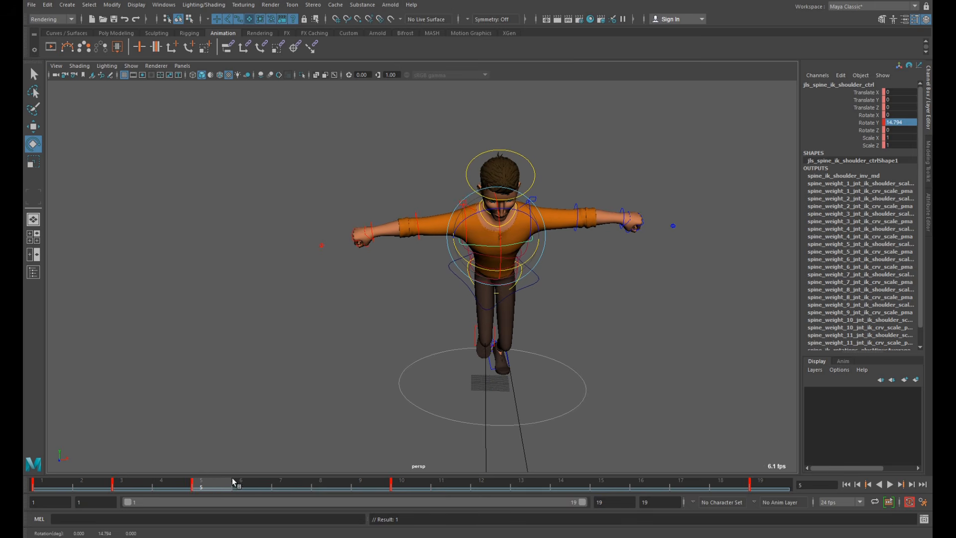
Step: Rotate the shoulder control to about -11.7 degrees in Y at frame 6 and key it
{"action": "mouse_move", "coordinate": [234, 484]}
{"action": "left_mouse_down"}
{"action": "mouse_move", "coordinate": [286, 479]}
{"action": "mouse_move", "coordinate": [141, 480]}
{"action": "mouse_move", "coordinate": [235, 480]}
{"action": "left_mouse_up"}
{"action": "left_click_drag", "start_coordinate": [517, 257], "coordinate": [502, 260]}
{"action": "key", "text": "s"}
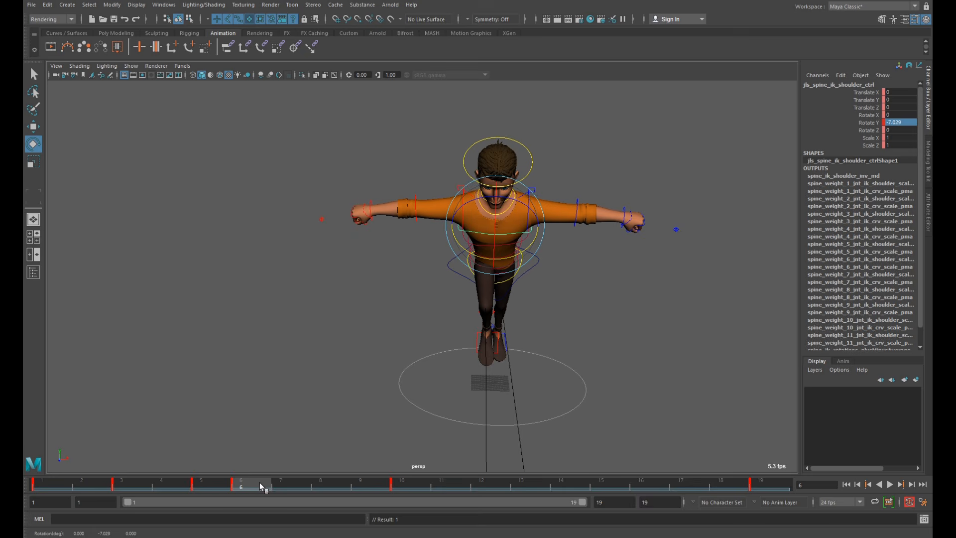
{"action": "mouse_move", "coordinate": [260, 484]}
{"action": "left_mouse_down"}
{"action": "mouse_move", "coordinate": [388, 483]}
{"action": "mouse_move", "coordinate": [215, 482]}
{"action": "mouse_move", "coordinate": [241, 483]}
{"action": "left_mouse_up"}
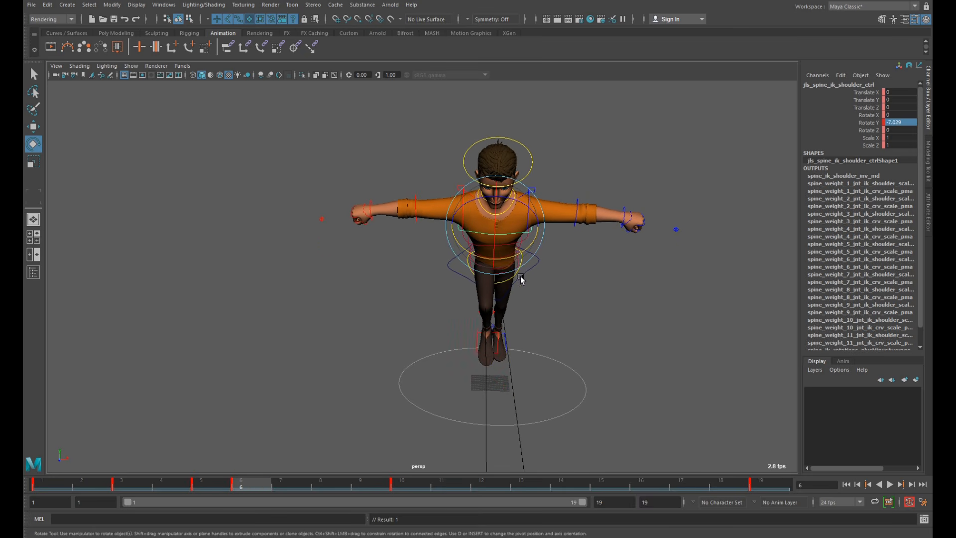
{"action": "left_click_drag", "start_coordinate": [515, 257], "coordinate": [323, 462]}
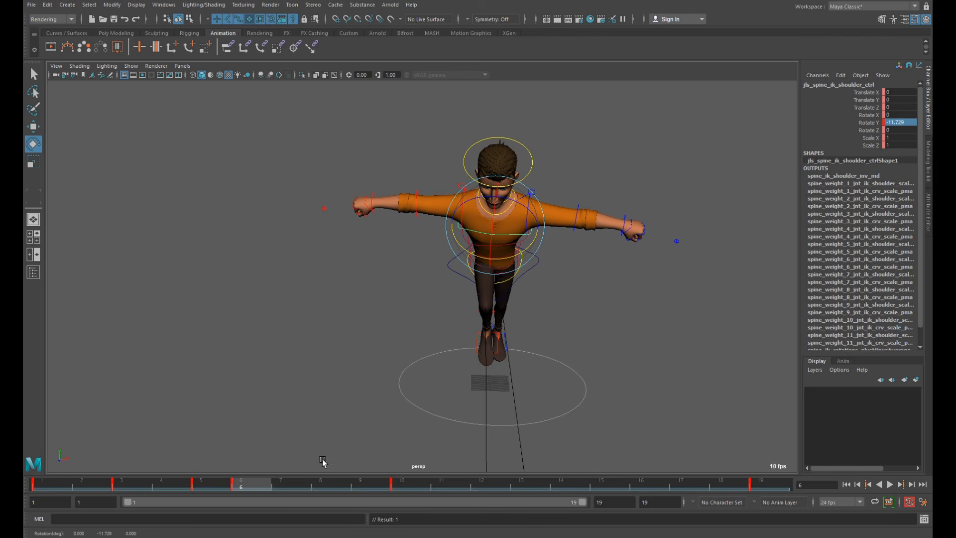
Step: Key the shoulder control's Y rotation at about -25.3 degrees on frame 8 and about -25.7 degrees on frame 12
{"action": "left_click_drag", "start_coordinate": [254, 486], "coordinate": [323, 479]}
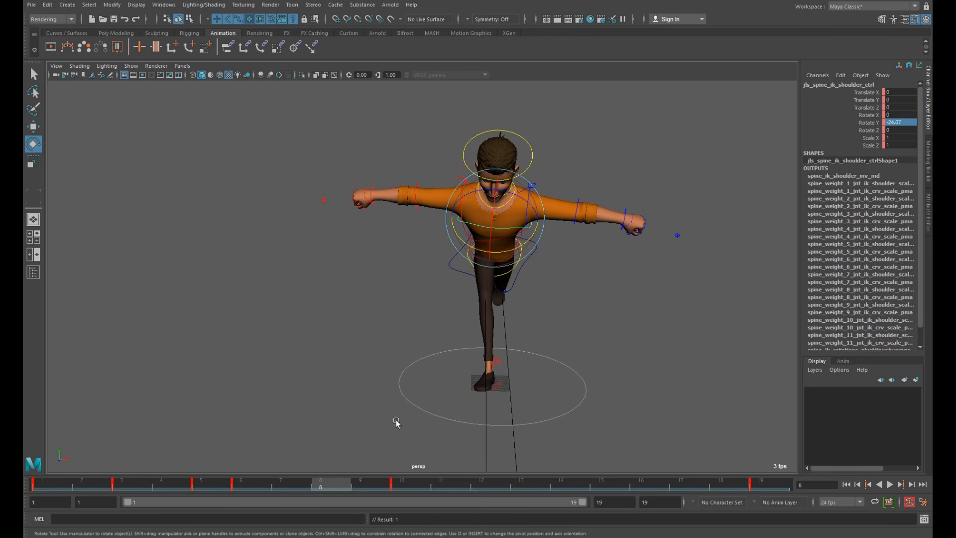
{"action": "left_click_drag", "start_coordinate": [480, 277], "coordinate": [388, 466]}
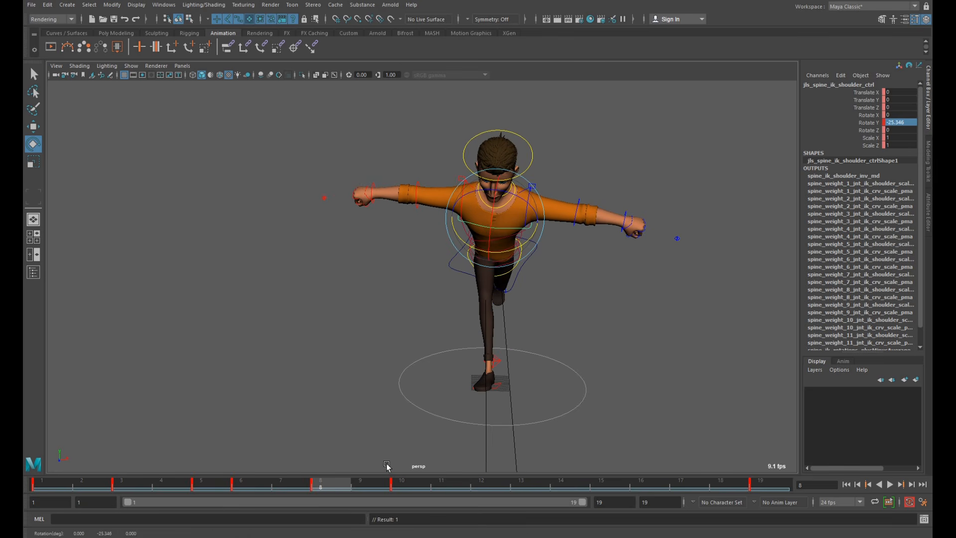
{"action": "left_click_drag", "start_coordinate": [344, 490], "coordinate": [481, 483]}
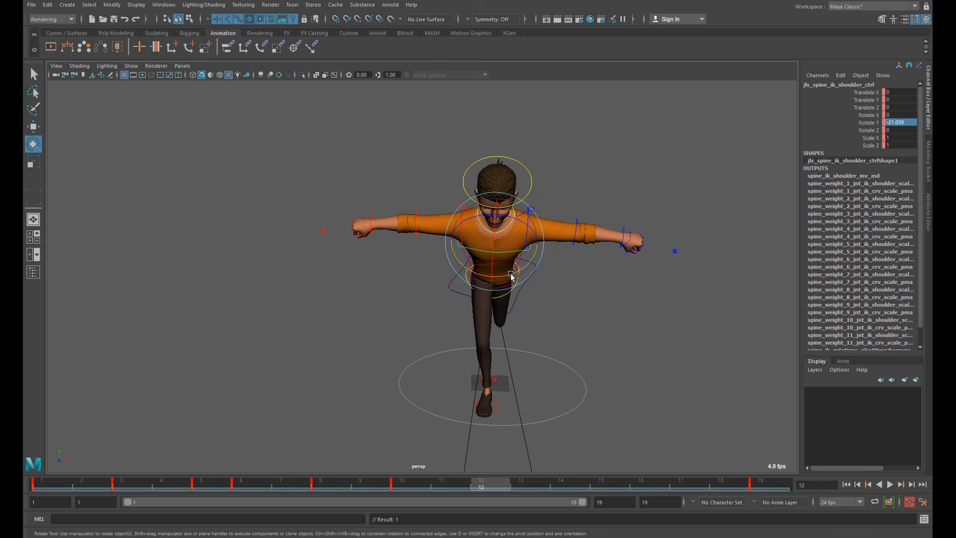
{"action": "left_click_drag", "start_coordinate": [511, 273], "coordinate": [506, 275]}
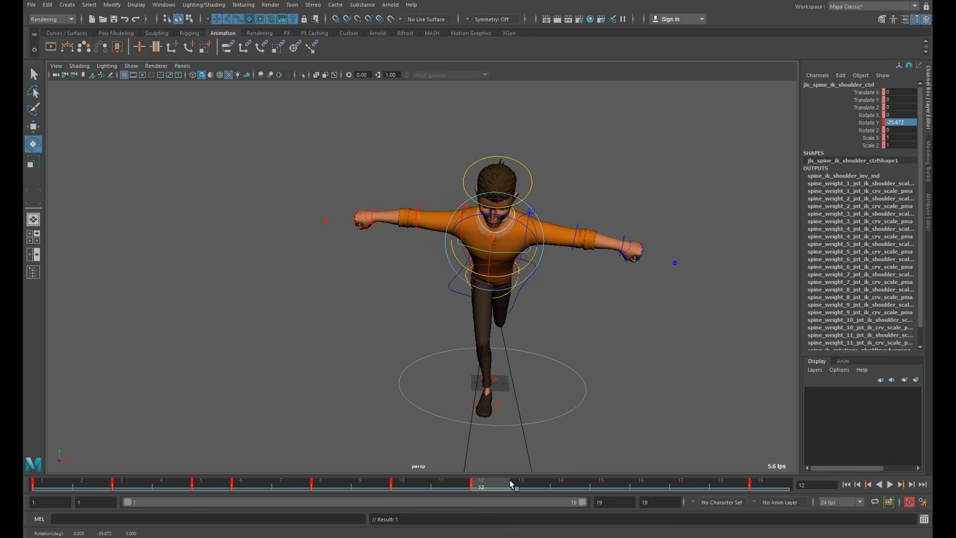
Step: Rotate the shoulder control to about -13.5 degrees in Y at frame 14 and key it
{"action": "left_click_drag", "start_coordinate": [518, 486], "coordinate": [569, 480]}
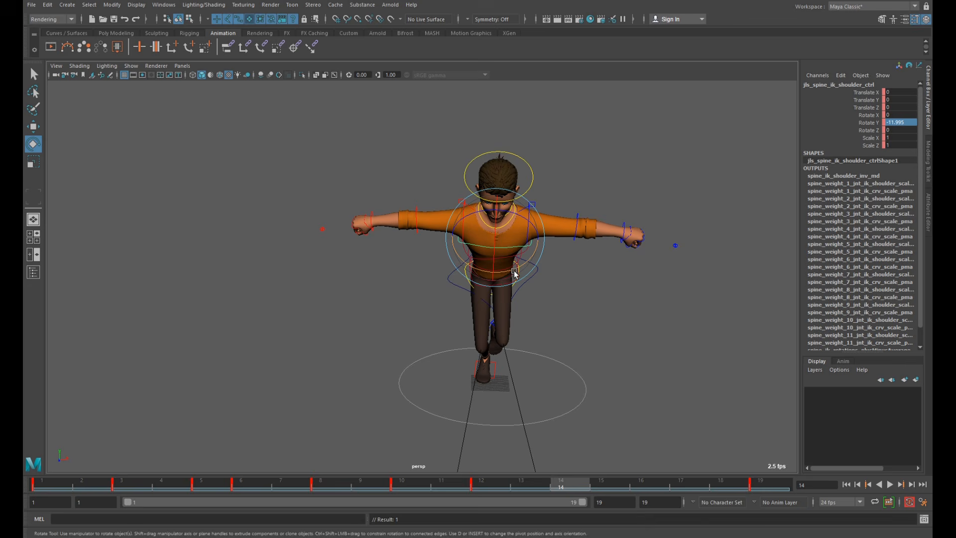
{"action": "left_click_drag", "start_coordinate": [513, 272], "coordinate": [512, 272]}
{"action": "key", "text": "s"}
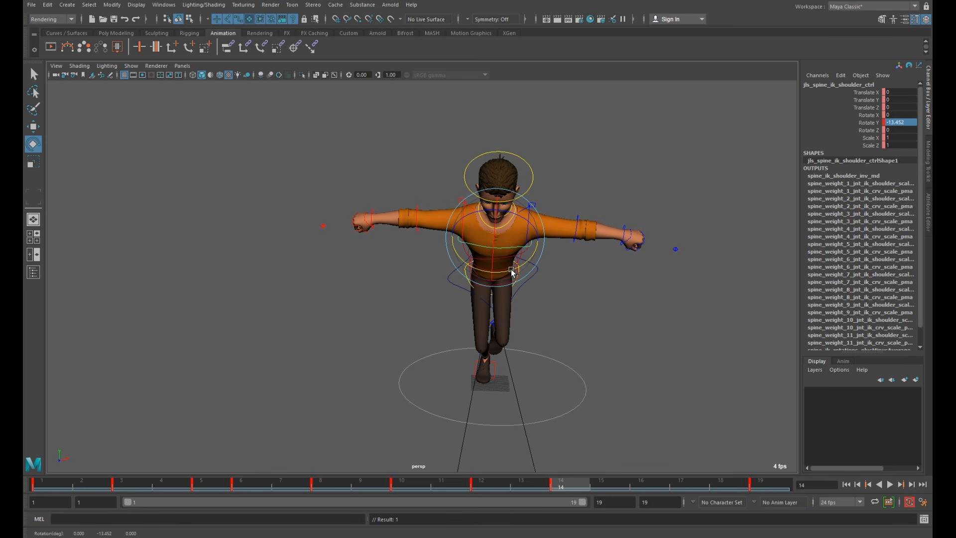
Step: Key the shoulder control's Y rotation at about 9.8 degrees on frame 15 and about 24.2 degrees on frame 17
{"action": "left_click", "coordinate": [603, 486]}
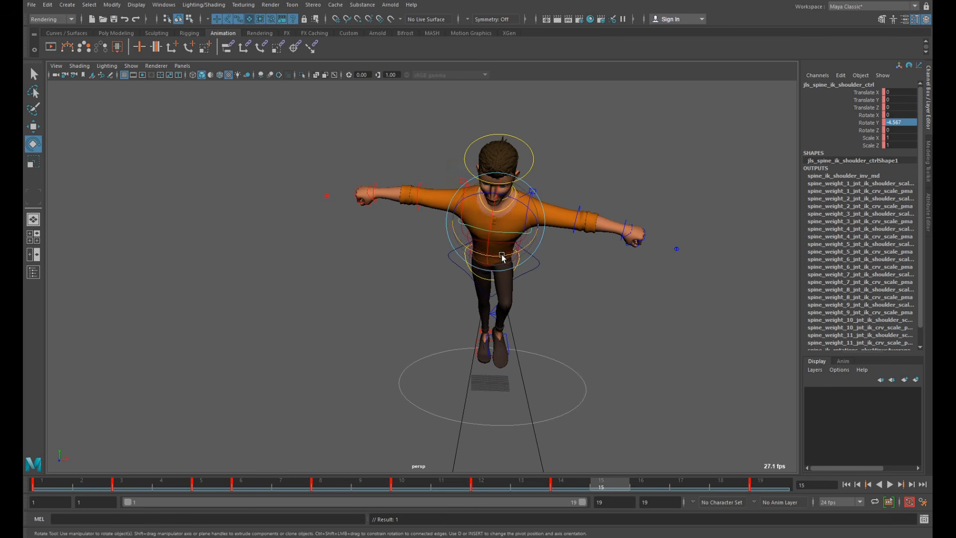
{"action": "left_click_drag", "start_coordinate": [502, 258], "coordinate": [512, 256]}
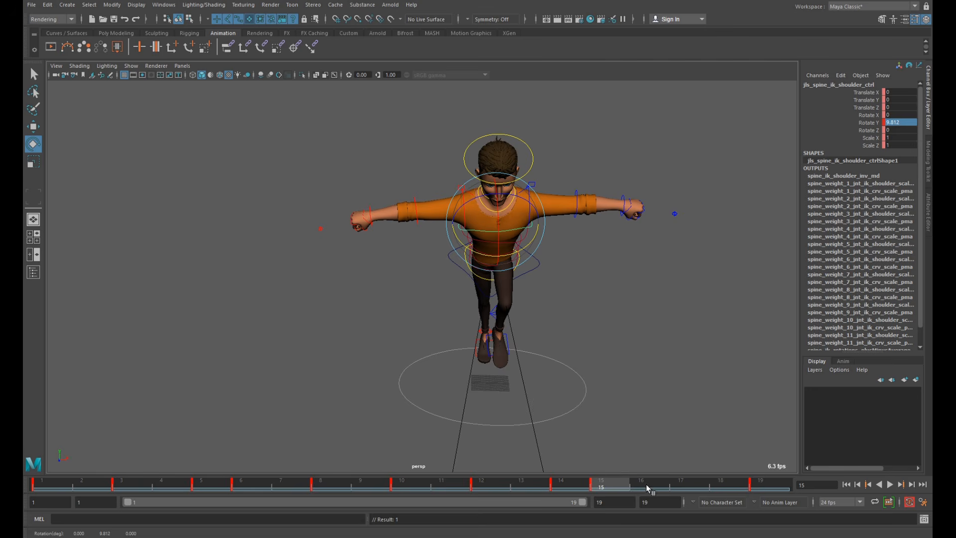
{"action": "left_click", "coordinate": [684, 486]}
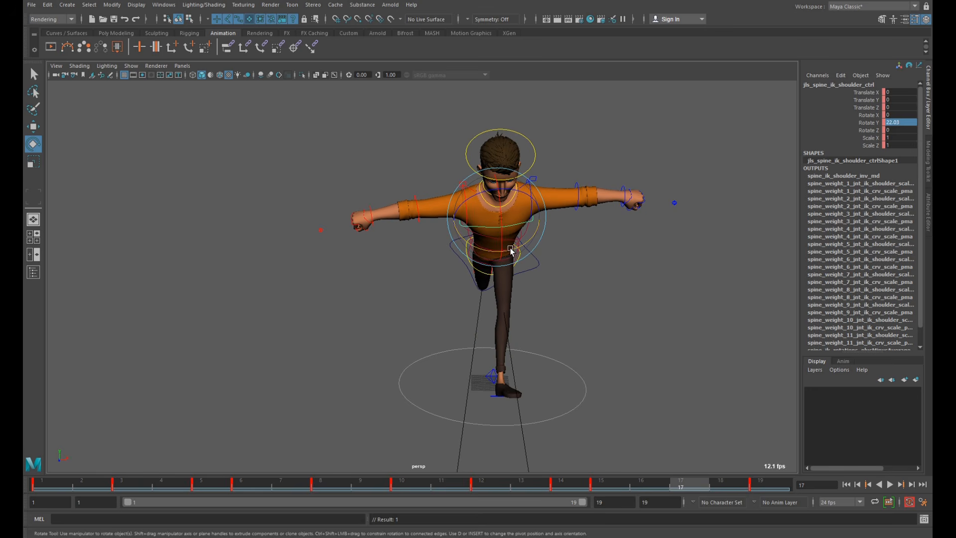
{"action": "left_click_drag", "start_coordinate": [510, 250], "coordinate": [514, 251]}
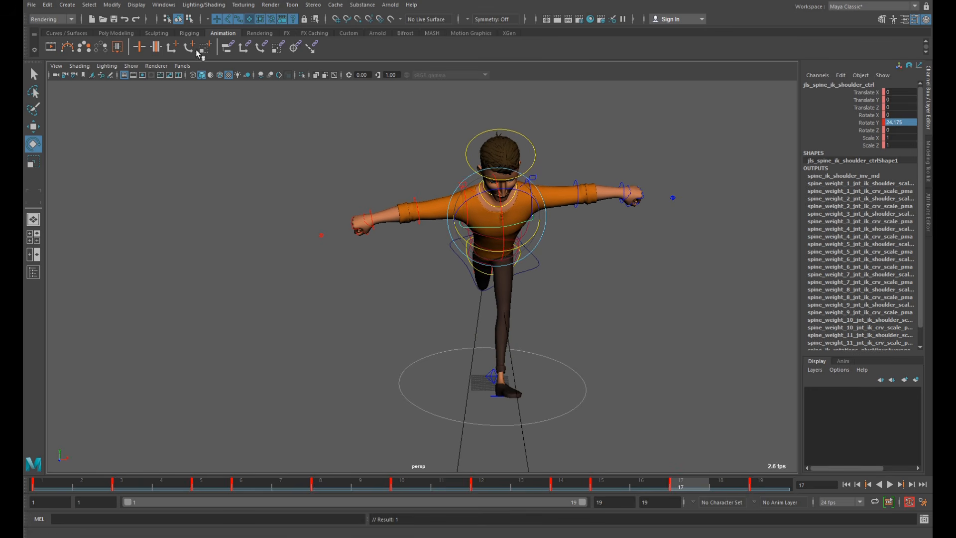
Step: Open the Graph Editor and isolate the shoulder control's Rotate Y curve
{"action": "left_click", "coordinate": [164, 5]}
{"action": "mouse_move", "coordinate": [200, 56]}
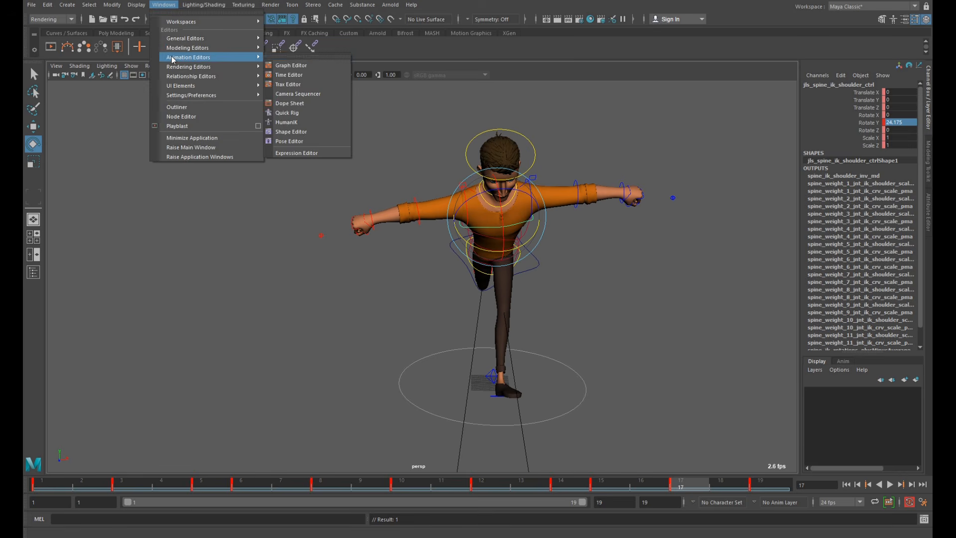
{"action": "left_click", "coordinate": [316, 67]}
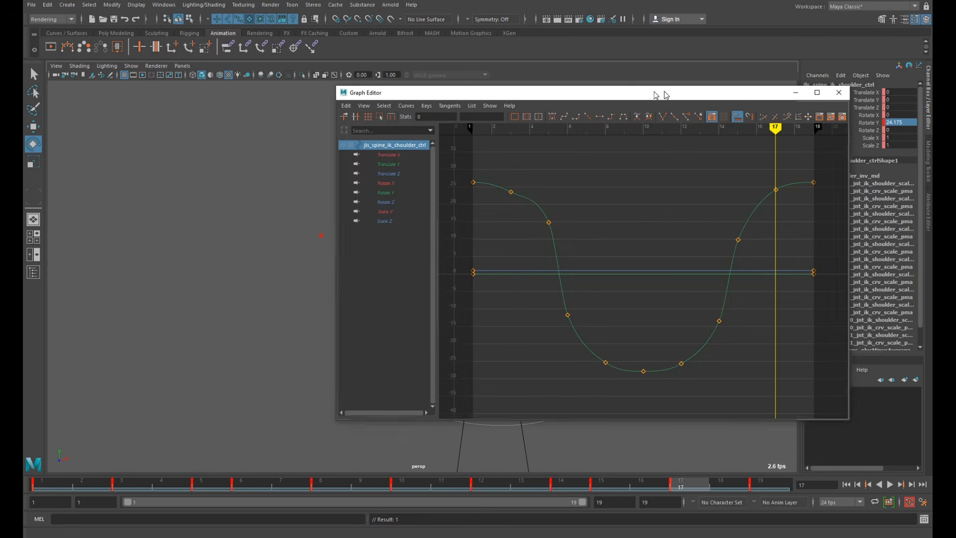
{"action": "left_click", "coordinate": [273, 190]}
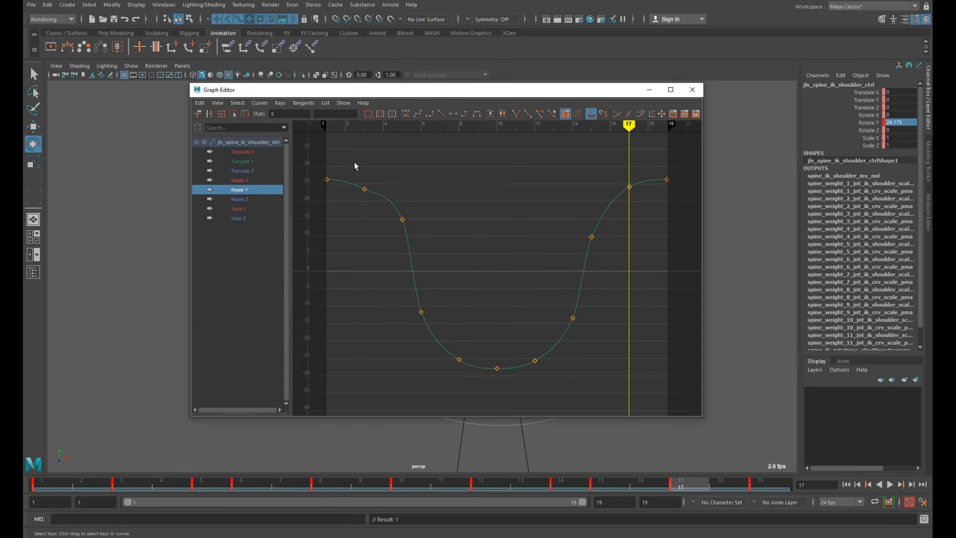
Step: Delete the frame 3 key from the Rotate Y curve and nudge the frame 5 key up to 15.61 and the frame 15 key slightly upward
{"action": "left_click_drag", "start_coordinate": [384, 198], "coordinate": [402, 219]}
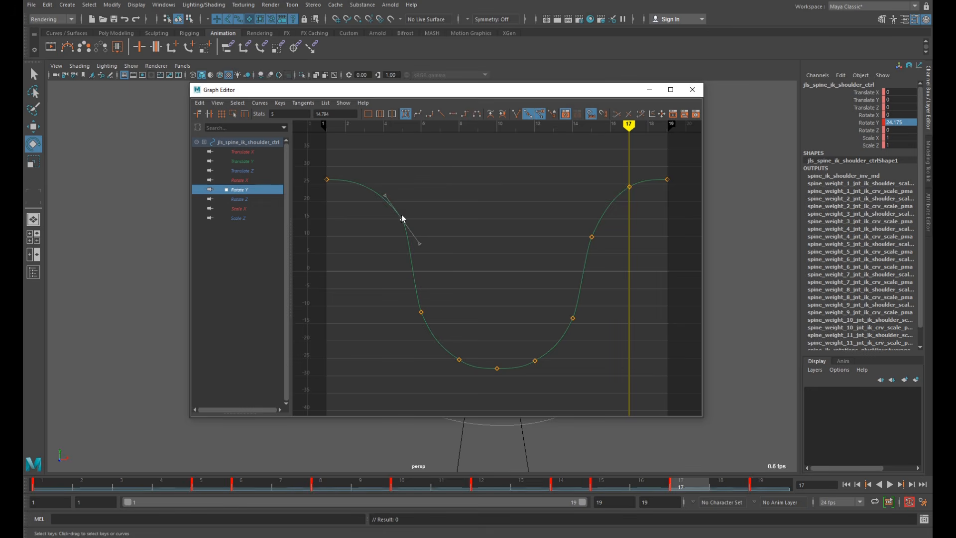
{"action": "middle_click_drag", "start_coordinate": [402, 219], "coordinate": [401, 217]}
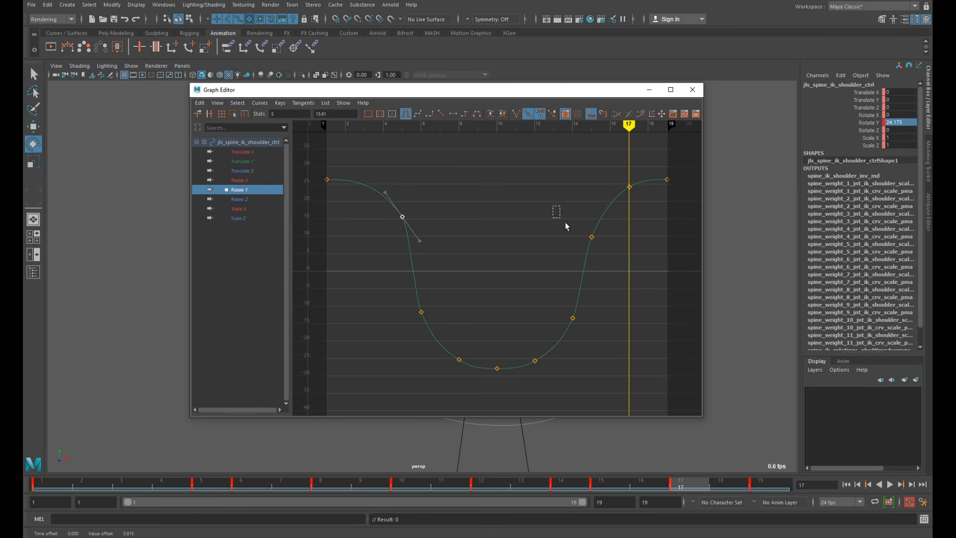
{"action": "left_click_drag", "start_coordinate": [566, 227], "coordinate": [602, 237]}
{"action": "middle_click_drag", "start_coordinate": [589, 237], "coordinate": [600, 207]}
Step: Delete the Rotate Y keys at frames 8 and 12
{"action": "left_click", "coordinate": [459, 360]}
{"action": "key", "text": "Delete"}
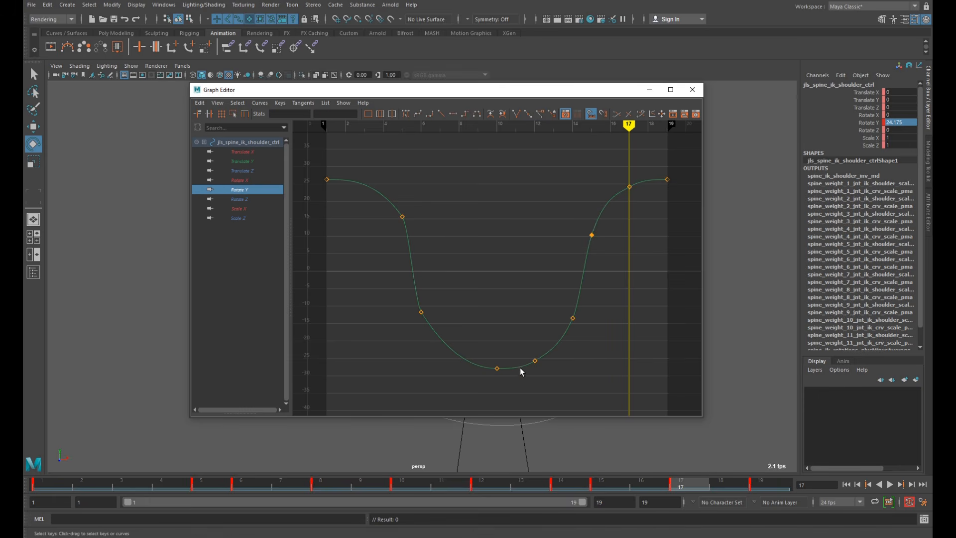
{"action": "key", "text": "Delete"}
Step: Steepen the tangents of the Rotate Y keys at frames 6 and 14 to round out the bottom of the curve
{"action": "left_click_drag", "start_coordinate": [408, 300], "coordinate": [453, 331]}
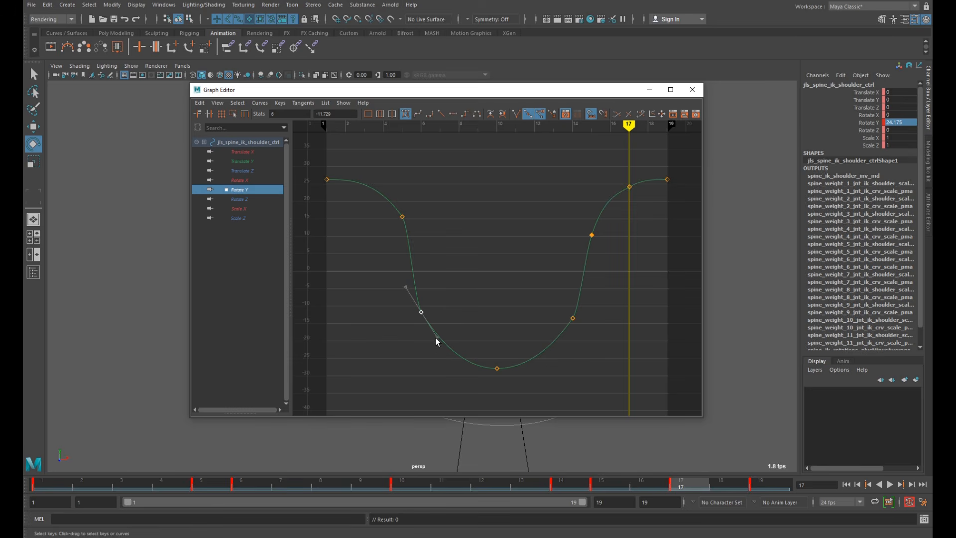
{"action": "middle_click", "coordinate": [433, 338]}
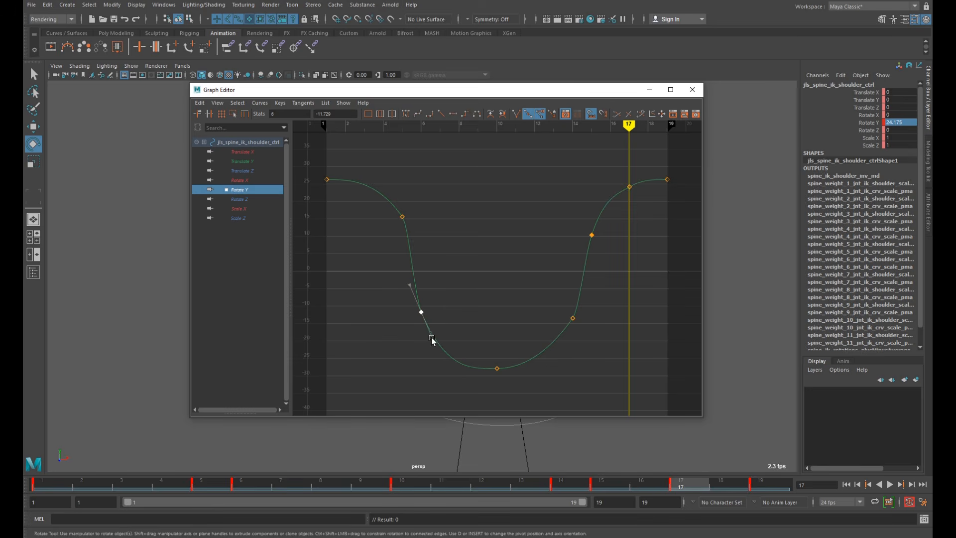
{"action": "left_click_drag", "start_coordinate": [564, 313], "coordinate": [565, 315]}
{"action": "middle_click", "coordinate": [556, 344]}
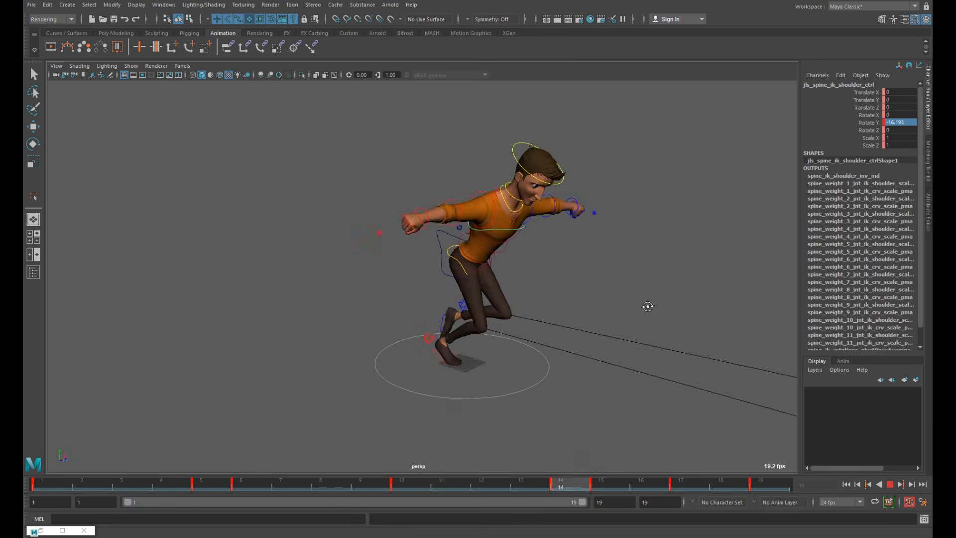
Step: Stop the playback and bend the right elbow at frame 1 so the forearm points downward
{"action": "left_click_drag", "start_coordinate": [646, 304], "coordinate": [643, 301], "text": "alt"}
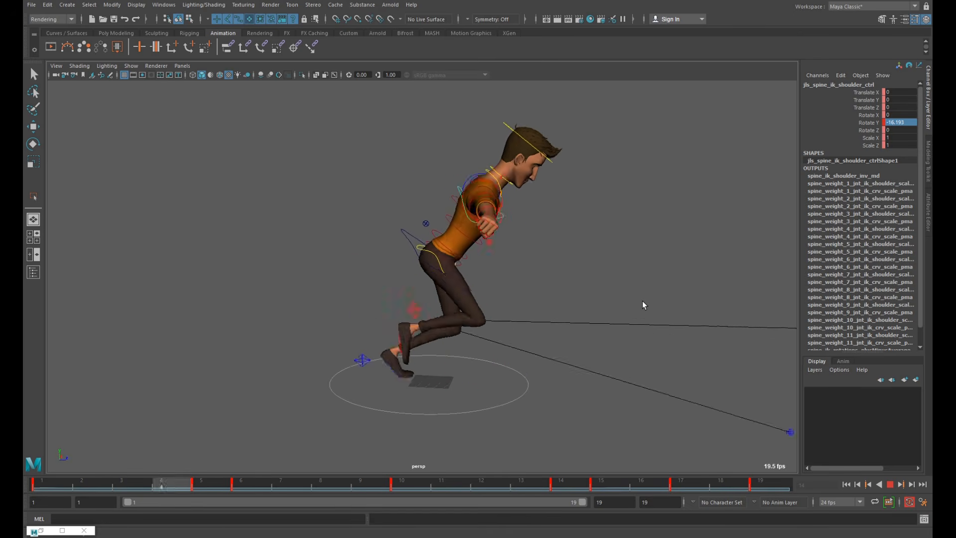
{"action": "left_click", "coordinate": [893, 484]}
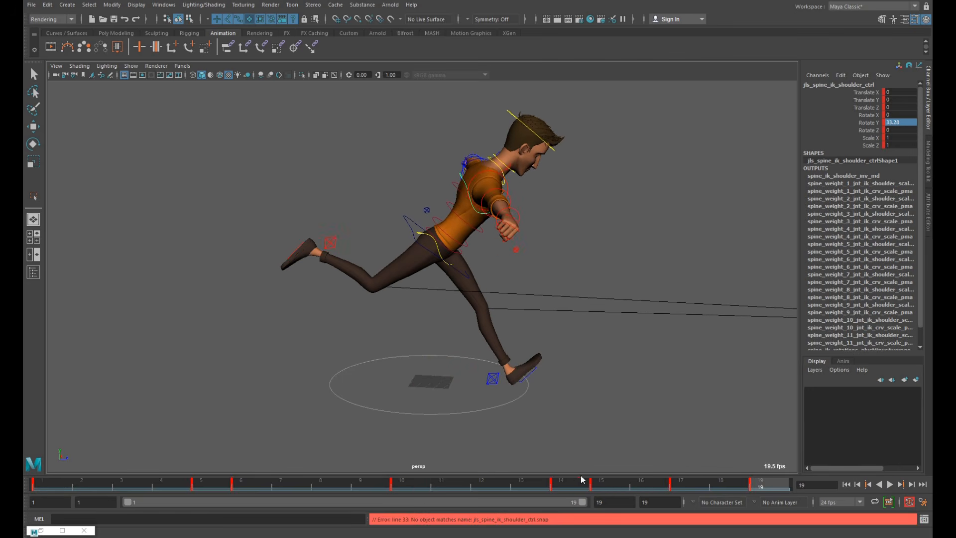
{"action": "left_click_drag", "start_coordinate": [687, 485], "coordinate": [35, 486]}
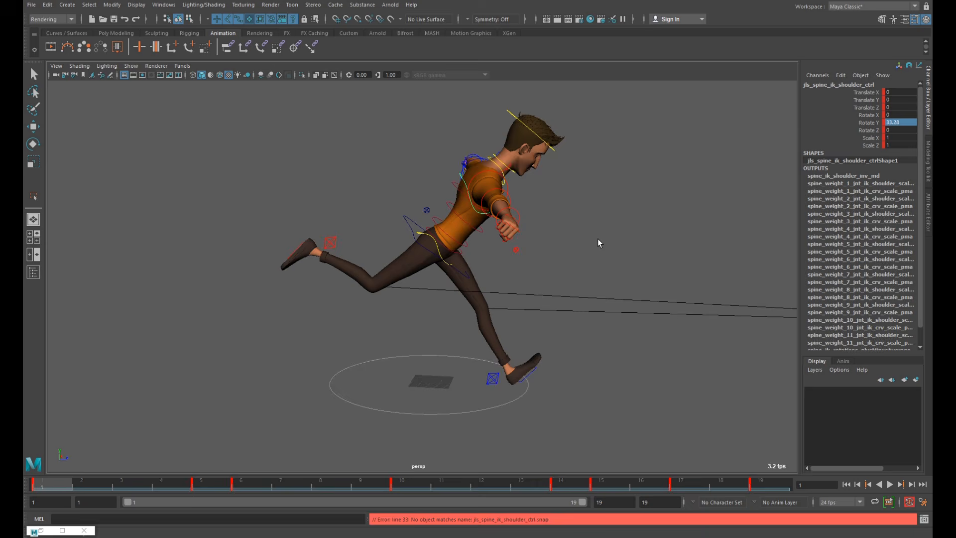
{"action": "left_click_drag", "start_coordinate": [599, 243], "coordinate": [415, 268], "text": "alt"}
{"action": "left_click", "coordinate": [419, 221]}
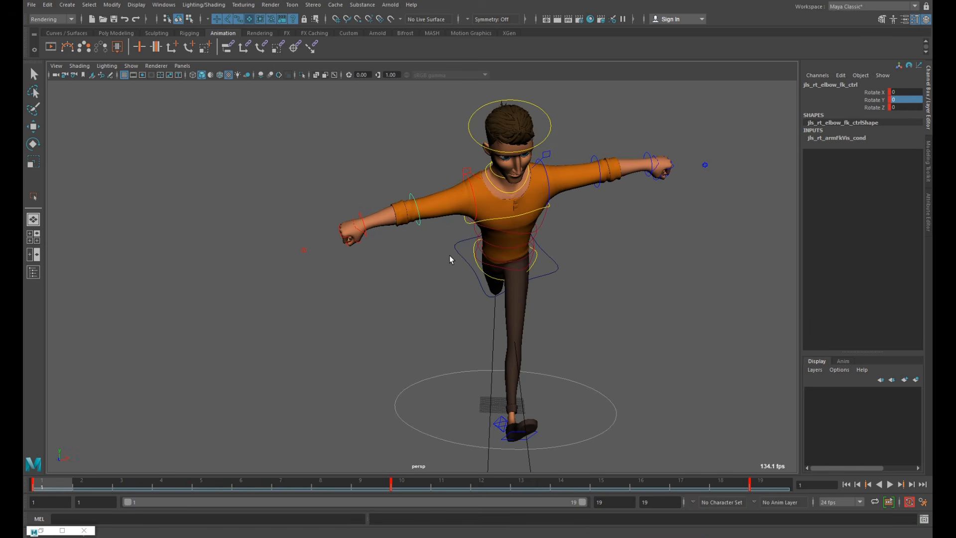
{"action": "key", "text": "e"}
{"action": "left_click_drag", "start_coordinate": [399, 239], "coordinate": [462, 216]}
Step: Rotate the right upper arm down at frame 1 so the arm hangs beside the torso
{"action": "left_click", "coordinate": [473, 193]}
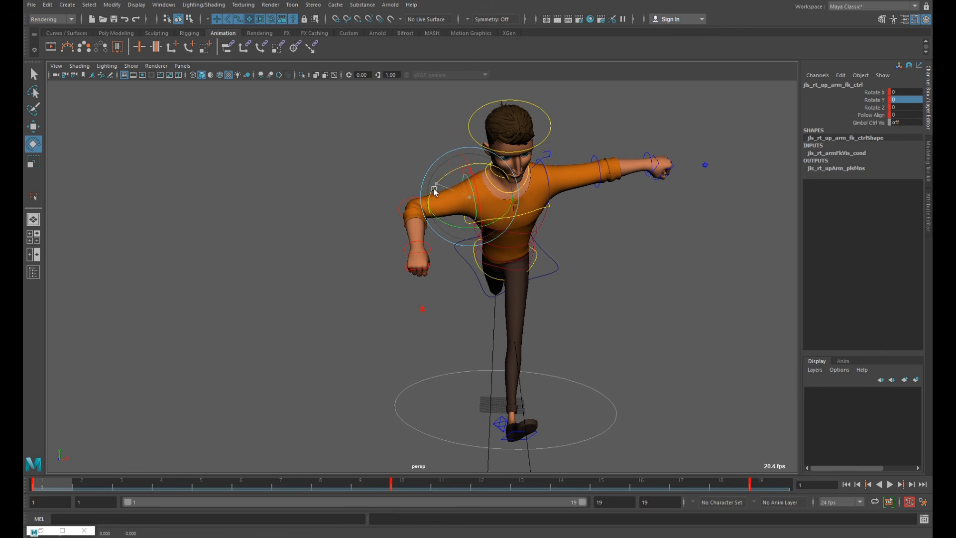
{"action": "left_click_drag", "start_coordinate": [433, 187], "coordinate": [424, 203]}
{"action": "left_click", "coordinate": [675, 257]}
Step: Rotate the right clavicle to about -23.3 in Y and 12.3 in Z, and key it at frame 1
{"action": "left_click", "coordinate": [502, 222]}
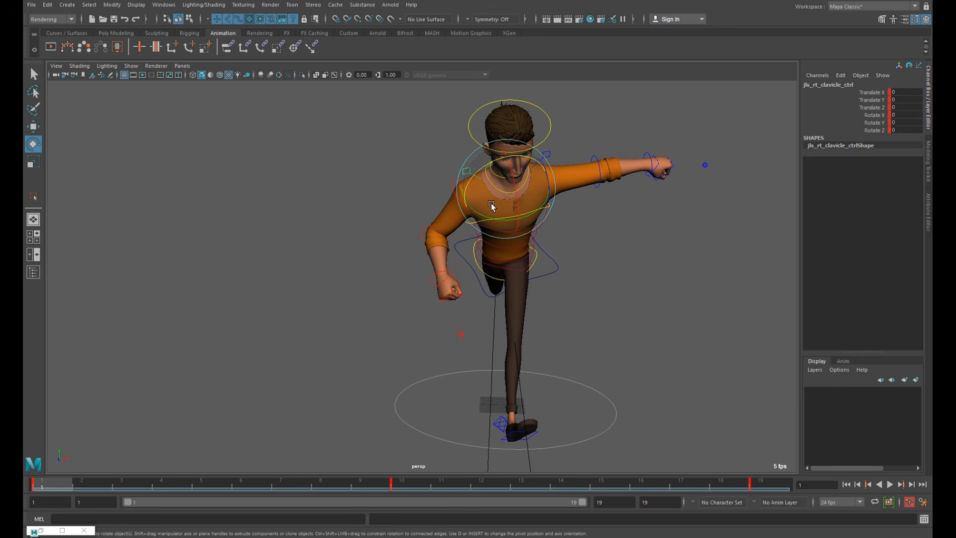
{"action": "mouse_move", "coordinate": [502, 222]}
{"action": "left_mouse_down"}
{"action": "mouse_move", "coordinate": [510, 224]}
{"action": "mouse_move", "coordinate": [445, 218]}
{"action": "mouse_move", "coordinate": [491, 210]}
{"action": "left_mouse_up"}
{"action": "left_click_drag", "start_coordinate": [472, 175], "coordinate": [474, 168]}
{"action": "key", "text": "s"}
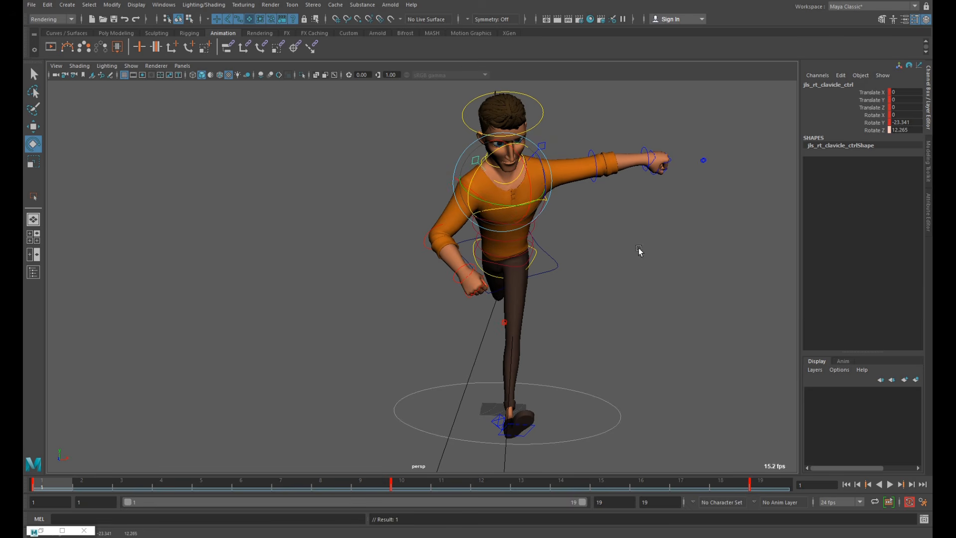
{"action": "left_click", "coordinate": [638, 248]}
Step: Swing the right upper arm forward at frame 1 so the fist comes up in front of the waist
{"action": "left_click", "coordinate": [456, 182]}
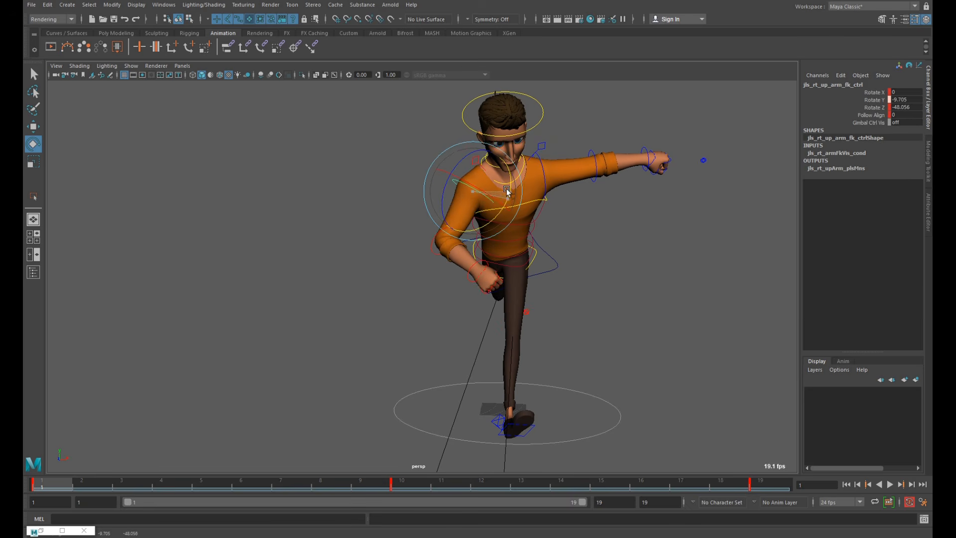
{"action": "left_click_drag", "start_coordinate": [468, 185], "coordinate": [486, 206]}
{"action": "left_click", "coordinate": [594, 248]}
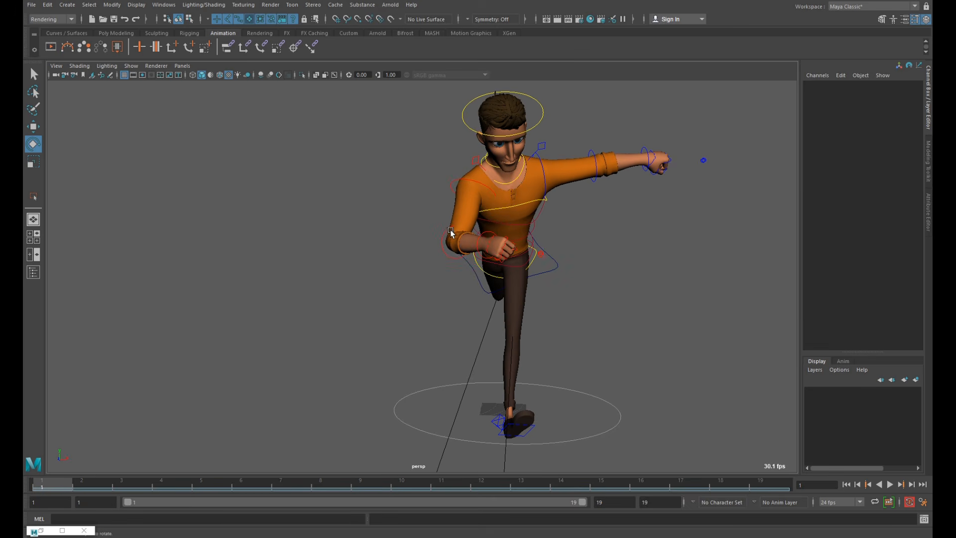
Step: Adjust the right elbow bend at frame 1 and rotate the right wrist to about -12.4 in X and -20.1 in Y
{"action": "left_click", "coordinate": [450, 230]}
{"action": "key", "text": "s"}
{"action": "left_click_drag", "start_coordinate": [485, 240], "coordinate": [531, 233]}
{"action": "left_click", "coordinate": [617, 251]}
{"action": "left_click", "coordinate": [495, 229]}
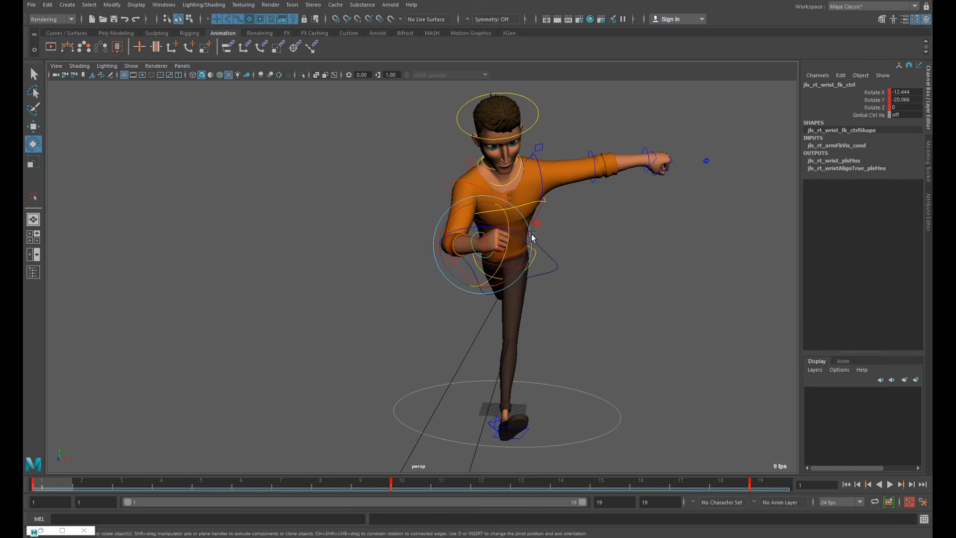
{"action": "left_click", "coordinate": [610, 232]}
Step: Refine the right upper arm's rotation at frame 1 from front and side views for the forward arm swing
{"action": "left_click", "coordinate": [473, 183]}
{"action": "left_click_drag", "start_coordinate": [476, 179], "coordinate": [550, 193]}
{"action": "left_click", "coordinate": [621, 194]}
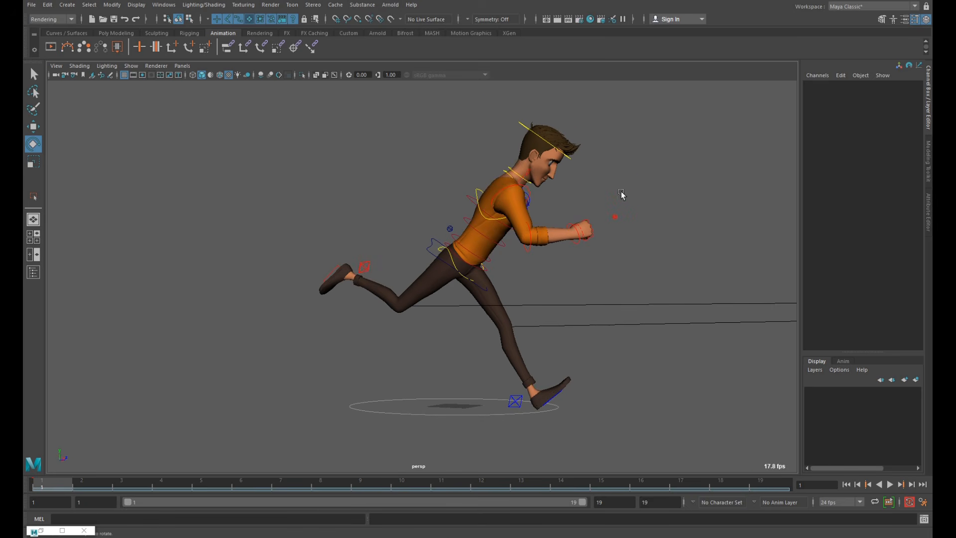
{"action": "left_click", "coordinate": [528, 177]}
{"action": "mouse_move", "coordinate": [505, 213]}
{"action": "left_mouse_down"}
{"action": "mouse_move", "coordinate": [528, 199]}
{"action": "mouse_move", "coordinate": [498, 215]}
{"action": "left_mouse_up"}
{"action": "left_click", "coordinate": [612, 215]}
{"action": "left_click", "coordinate": [494, 195]}
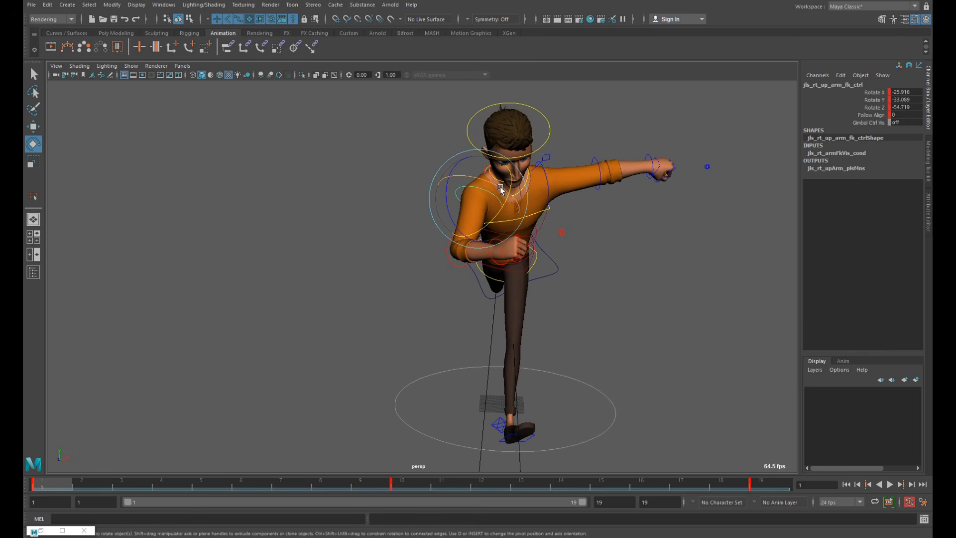
{"action": "left_click_drag", "start_coordinate": [494, 195], "coordinate": [451, 217]}
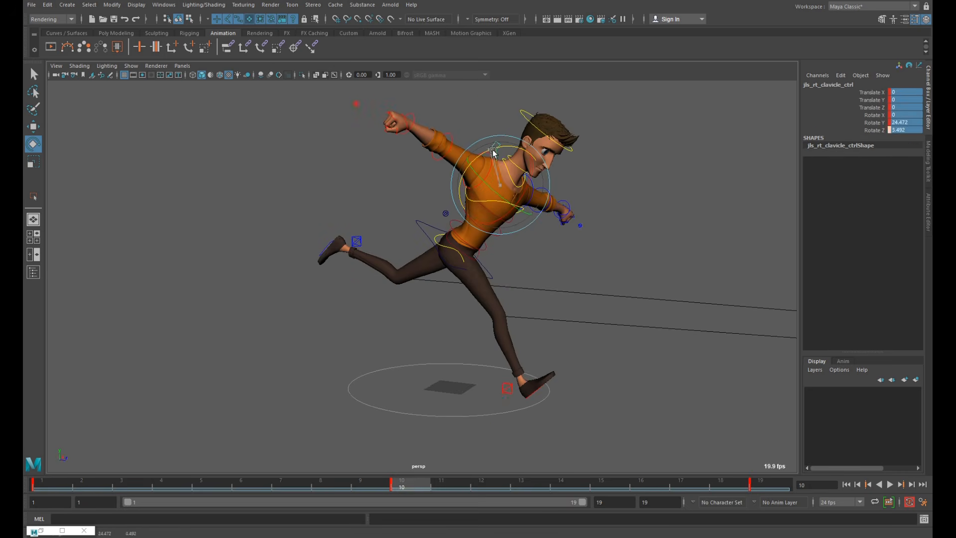
Step: Pose the right arm swung back at frame 10 with a bent elbow and the clavicle at about 24.5 in Y and 14.6 in Z
{"action": "left_click_drag", "start_coordinate": [438, 150], "coordinate": [454, 167]}
{"action": "left_click", "coordinate": [446, 155]}
{"action": "left_click", "coordinate": [515, 173]}
{"action": "left_click", "coordinate": [485, 154]}
{"action": "left_click", "coordinate": [389, 209]}
{"action": "left_click", "coordinate": [448, 184]}
Step: Rotate the right upper arm to about 41.7, 39.4, -73.8 and key it at frame 10
{"action": "left_click_drag", "start_coordinate": [527, 191], "coordinate": [503, 143], "text": "alt"}
{"action": "left_click", "coordinate": [522, 160]}
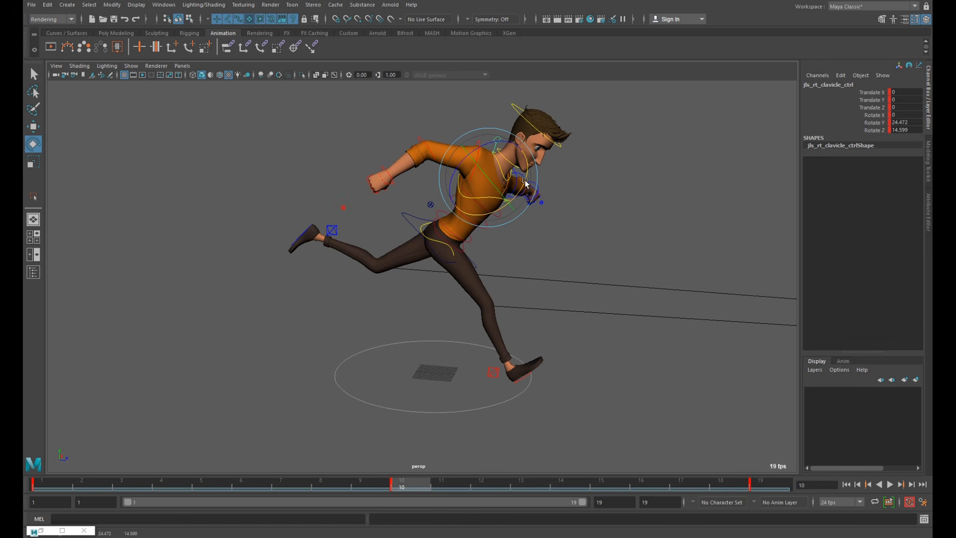
{"action": "left_click", "coordinate": [519, 160]}
{"action": "left_click", "coordinate": [480, 156]}
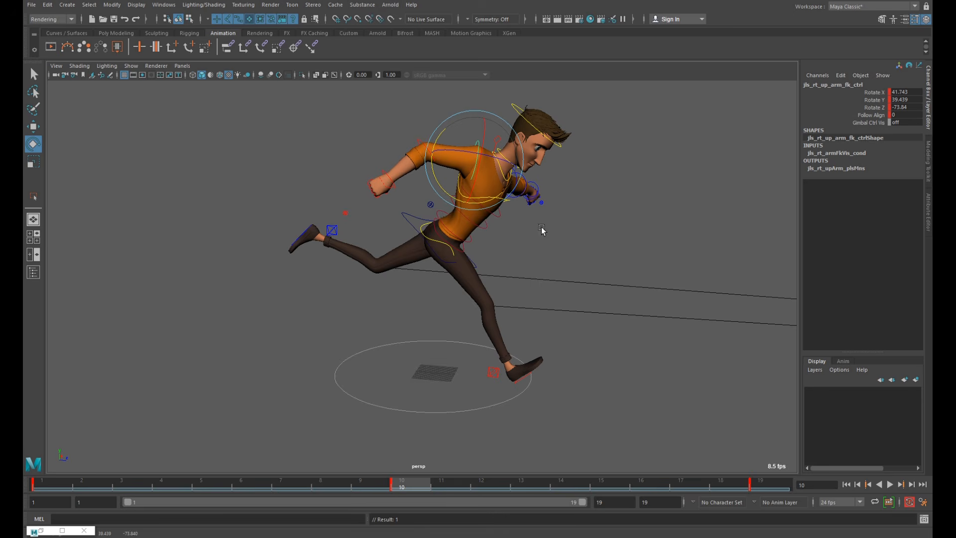
Step: Key the selected right arm controls with their frame 2 pose and move that key to frame 3
{"action": "left_click_drag", "start_coordinate": [607, 188], "coordinate": [521, 182], "text": "alt"}
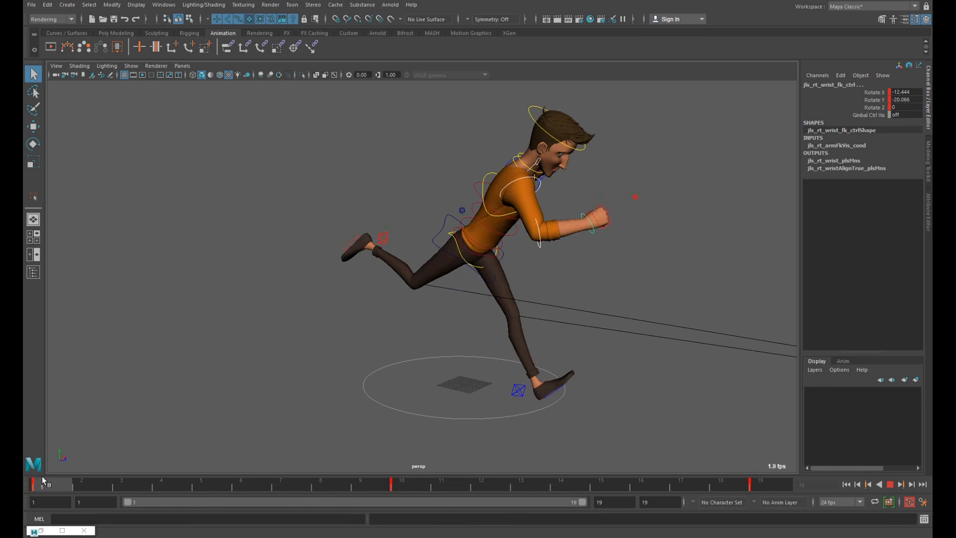
{"action": "left_click_drag", "start_coordinate": [50, 489], "coordinate": [137, 490]}
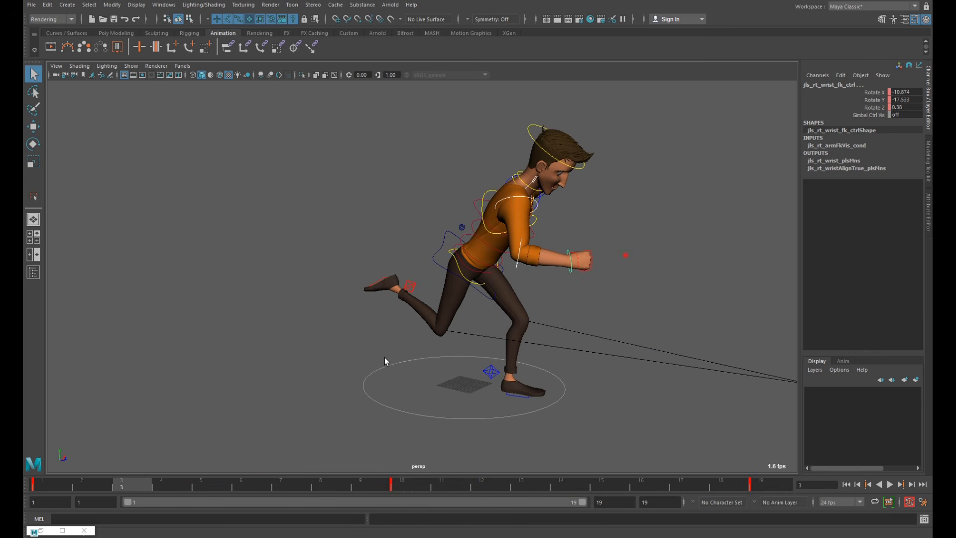
{"action": "left_click_drag", "start_coordinate": [358, 359], "coordinate": [371, 358], "text": "alt"}
{"action": "left_click", "coordinate": [96, 486]}
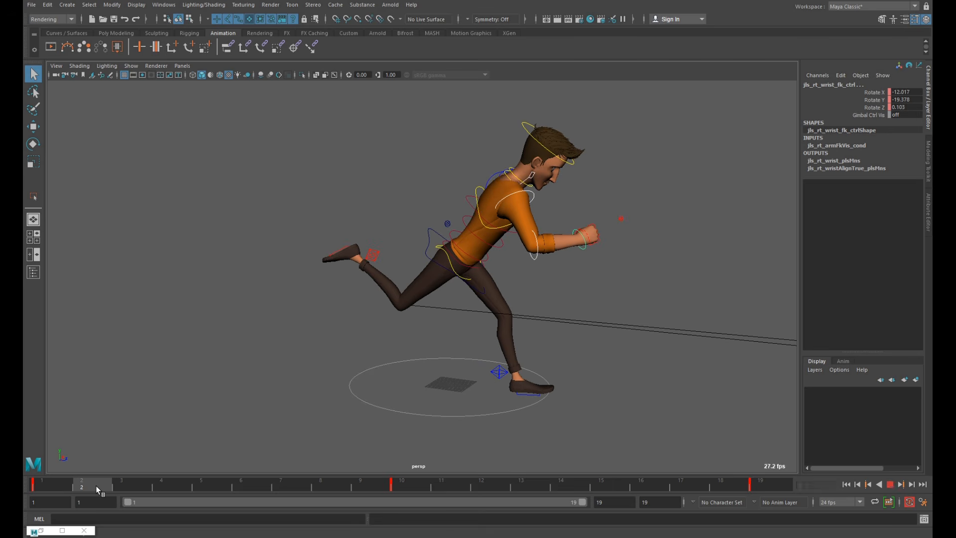
{"action": "key", "text": "s"}
{"action": "left_click", "coordinate": [89, 487], "text": "shift"}
{"action": "left_click_drag", "start_coordinate": [89, 487], "coordinate": [155, 487]}
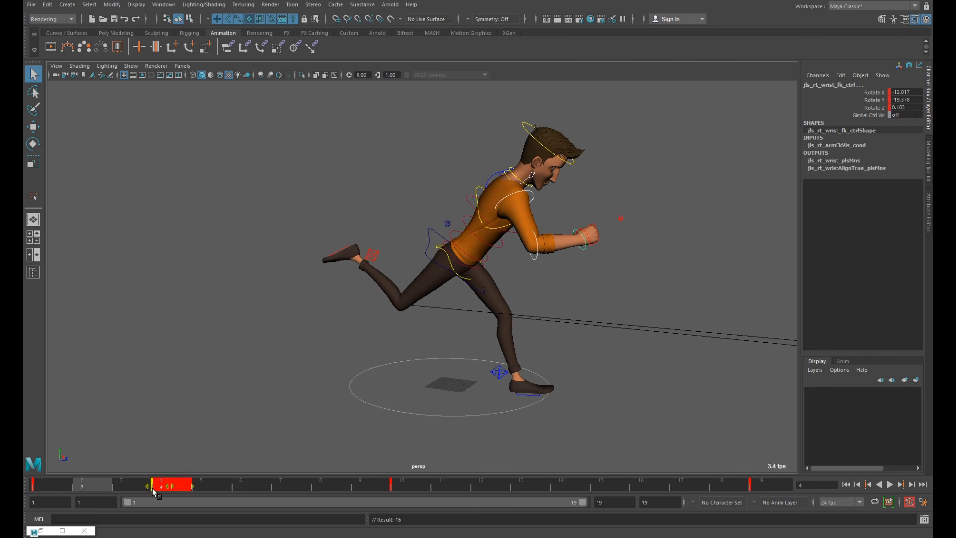
{"action": "left_click", "coordinate": [98, 490]}
{"action": "key", "text": "period"}
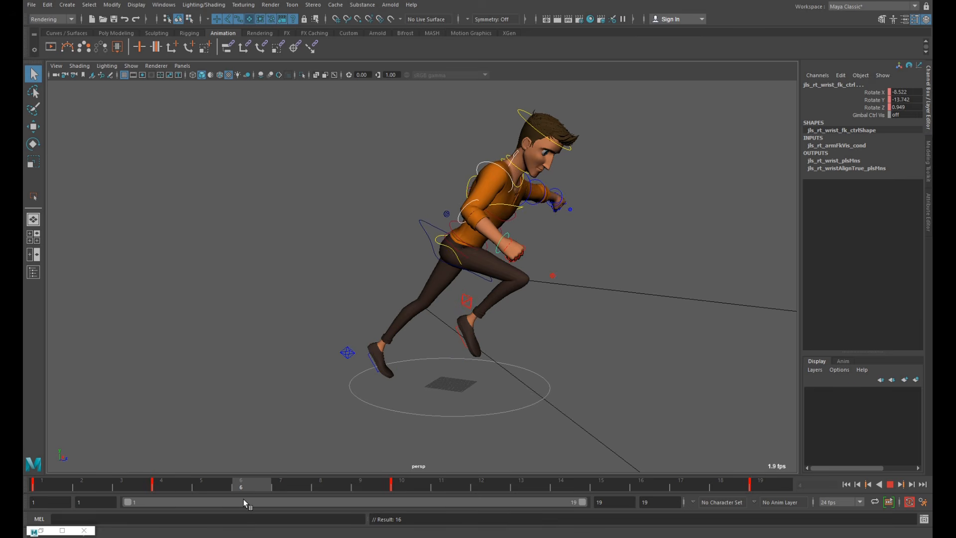
{"action": "left_click_drag", "start_coordinate": [172, 485], "coordinate": [137, 486], "text": "shift"}
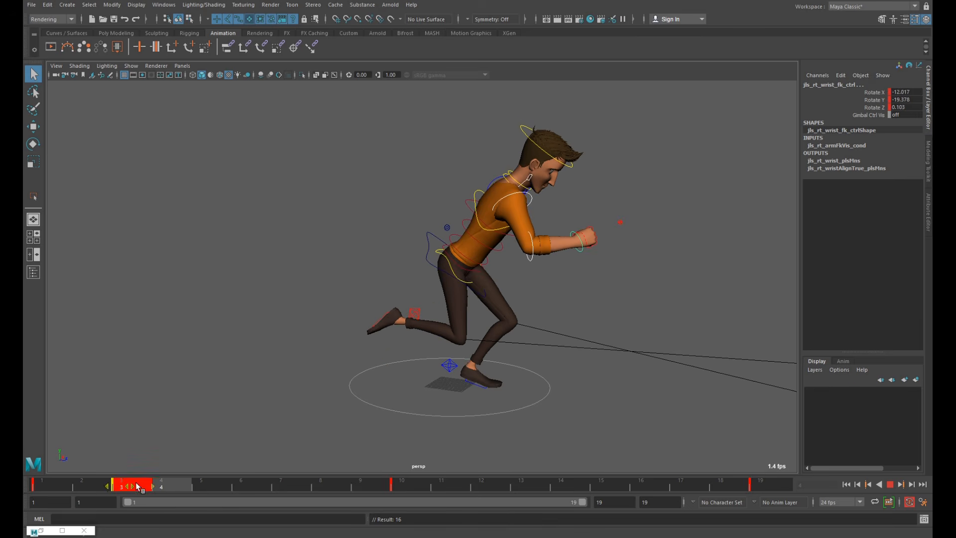
Step: Add an in-between key for the right arm controls at frame 5
{"action": "left_click_drag", "start_coordinate": [64, 486], "coordinate": [199, 487]}
{"action": "left_click", "coordinate": [163, 490], "text": "shift"}
{"action": "left_click_drag", "start_coordinate": [126, 488], "coordinate": [256, 489]}
{"action": "left_click", "coordinate": [325, 487], "text": "shift"}
{"action": "left_click_drag", "start_coordinate": [180, 487], "coordinate": [243, 487]}
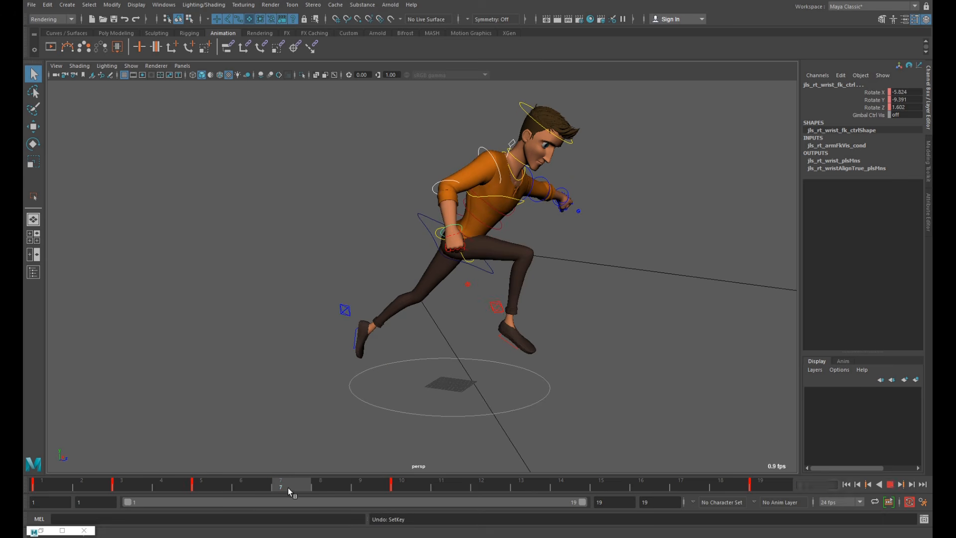
Step: Key the right arm controls at frames 6, 8, 12, 14, 15 and 17, and play the run cycle back
{"action": "left_click_drag", "start_coordinate": [327, 484], "coordinate": [256, 488]}
{"action": "left_click_drag", "start_coordinate": [196, 488], "coordinate": [363, 487]}
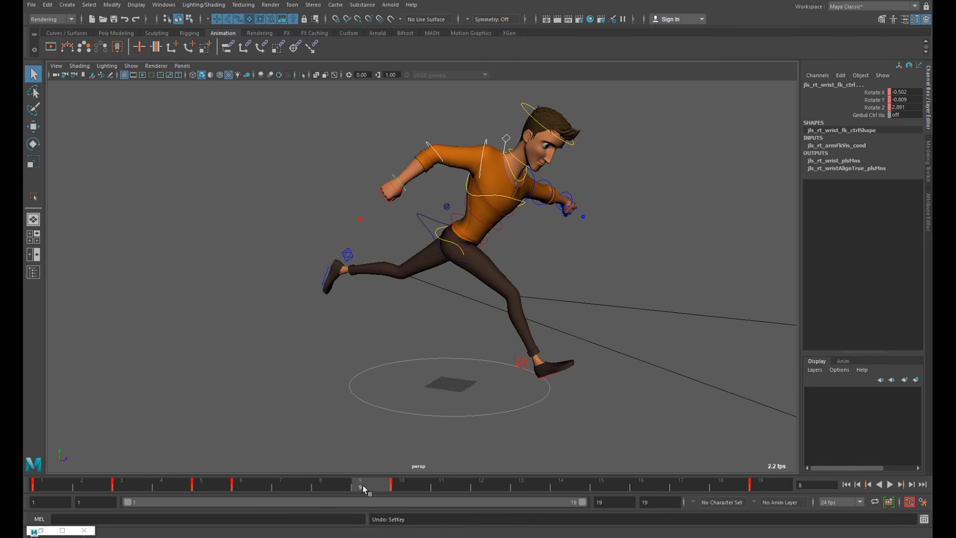
{"action": "left_click", "coordinate": [363, 487], "text": "shift"}
{"action": "left_click_drag", "start_coordinate": [247, 486], "coordinate": [120, 488]}
{"action": "scroll", "coordinate": [502, 378], "scroll_direction": "up", "scroll_amount": 3}
{"action": "left_click_drag", "start_coordinate": [511, 372], "coordinate": [486, 380], "text": "alt"}
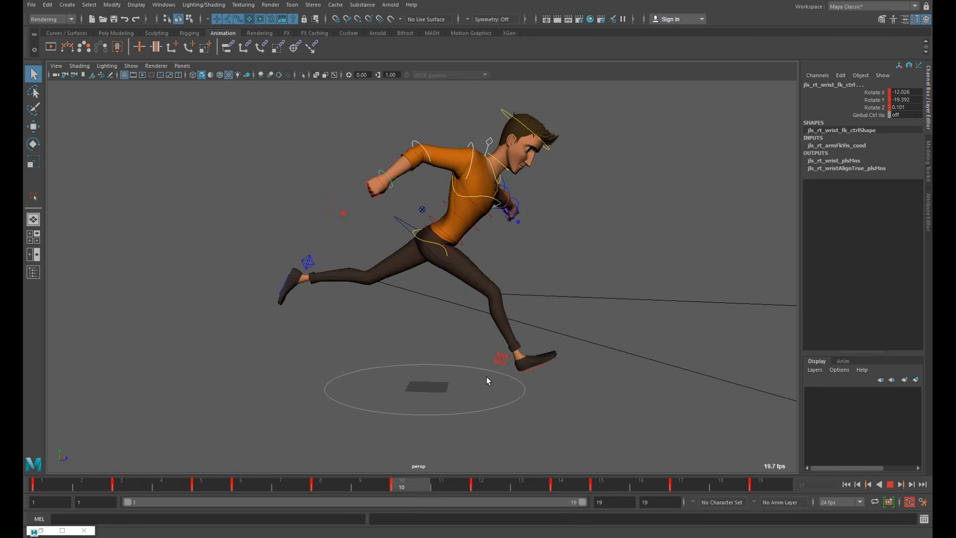
{"action": "key", "text": "Escape"}
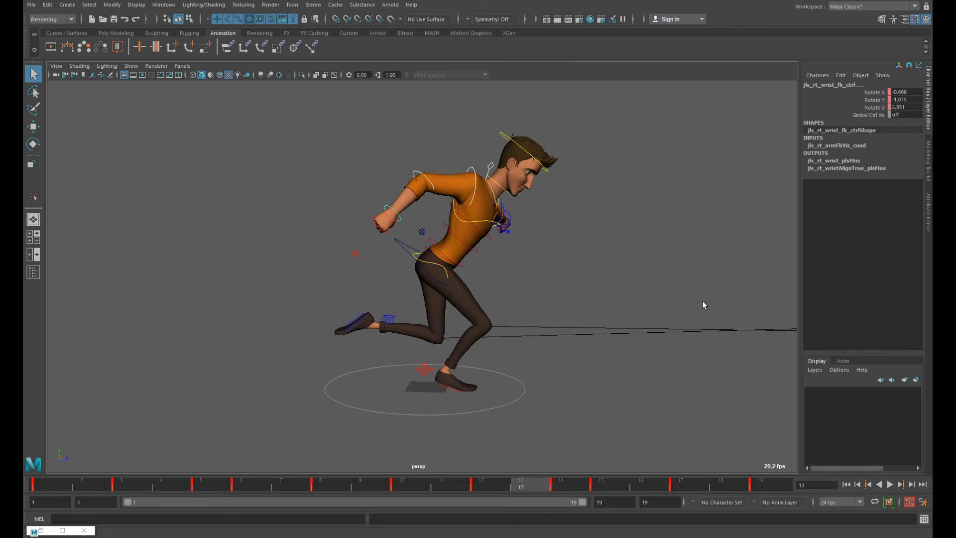
Step: Rotate only the right clavicle at frame 3 to about 0.2 in X, -24.3 in Y and 20.9 in Z
{"action": "left_click", "coordinate": [608, 243]}
{"action": "left_click", "coordinate": [490, 167]}
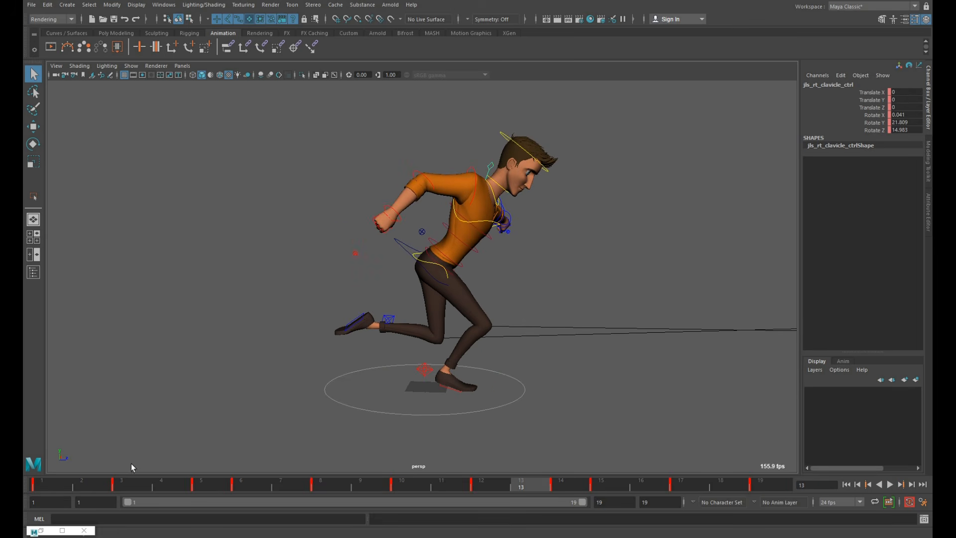
{"action": "left_click_drag", "start_coordinate": [534, 490], "coordinate": [42, 487]}
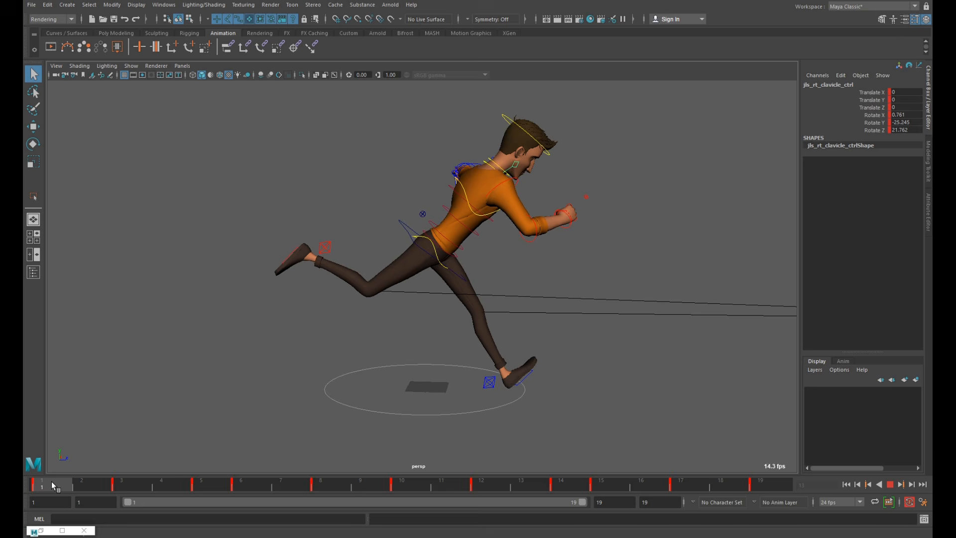
{"action": "left_click_drag", "start_coordinate": [667, 359], "coordinate": [662, 345], "text": "alt"}
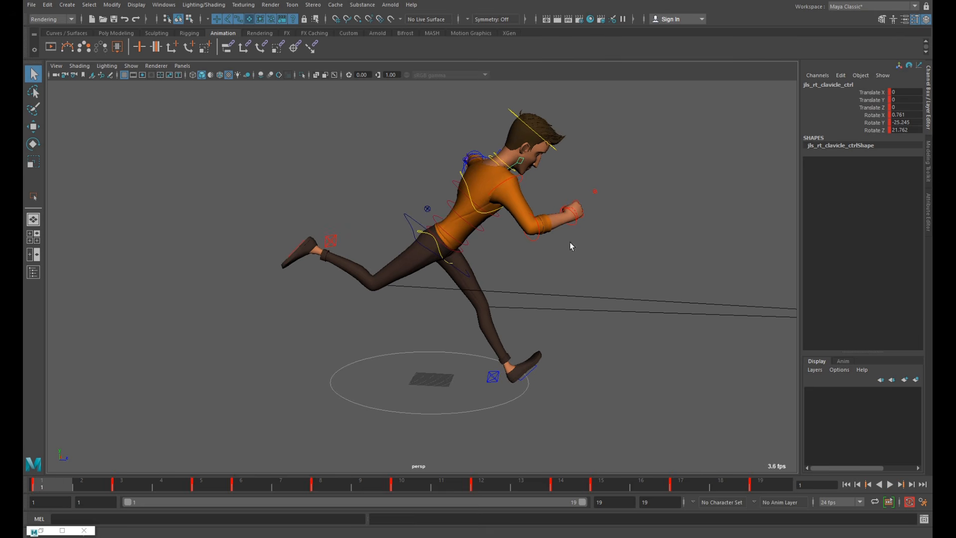
{"action": "key", "text": "e"}
{"action": "key", "text": "alt+v"}
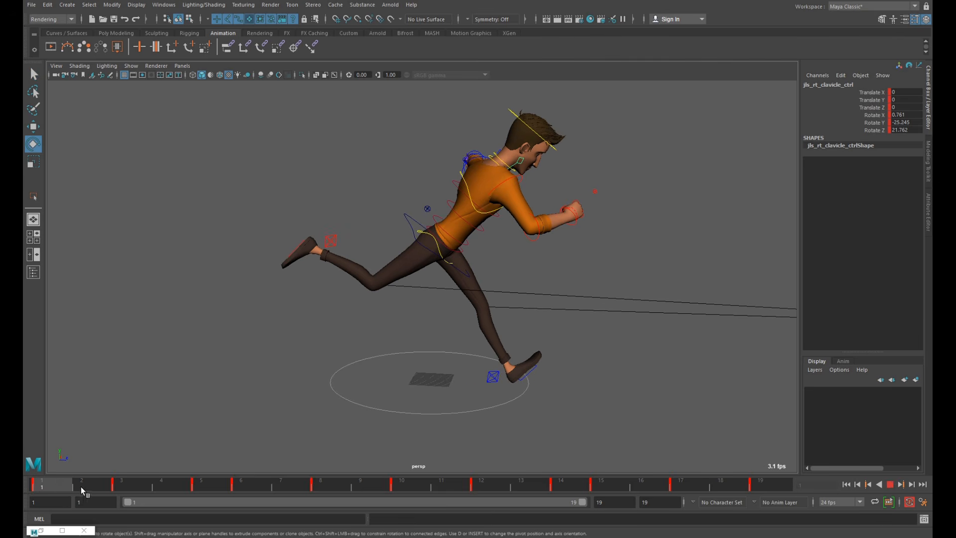
{"action": "left_click", "coordinate": [135, 488]}
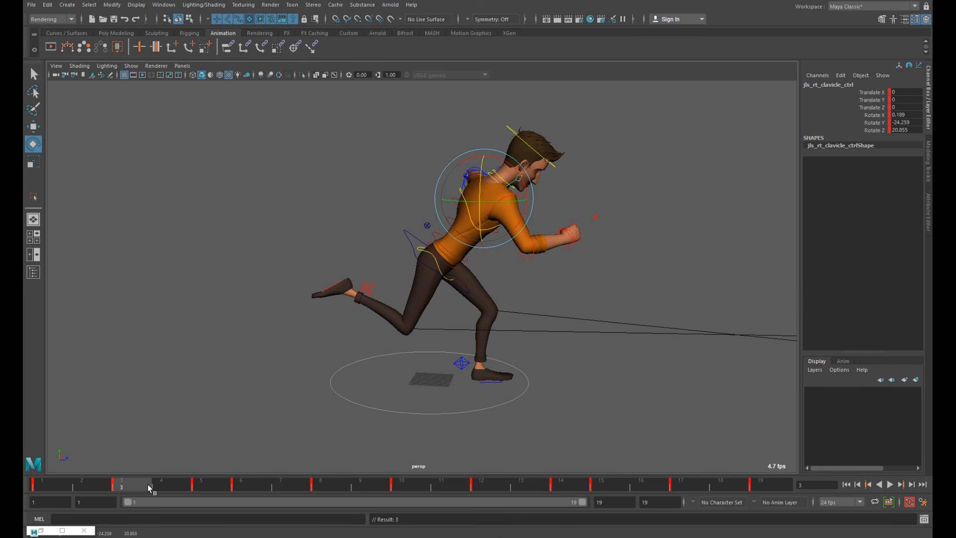
Step: Lower the right clavicle to about Y 1.5, Z -4.3 at frame 6 and about X -2.8, Y -24.5, Z 14.8 at frame 5
{"action": "left_click_drag", "start_coordinate": [147, 484], "coordinate": [197, 488]}
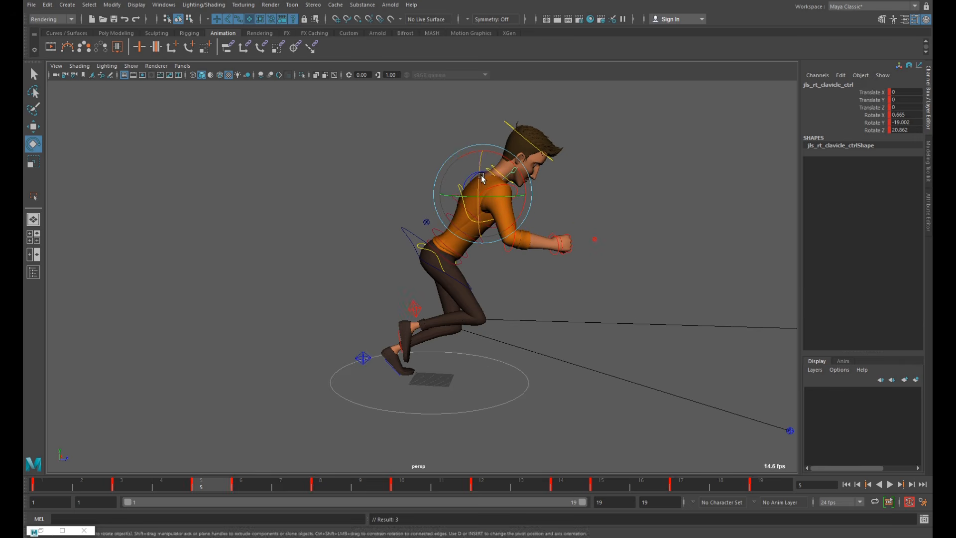
{"action": "left_click_drag", "start_coordinate": [482, 178], "coordinate": [480, 183]}
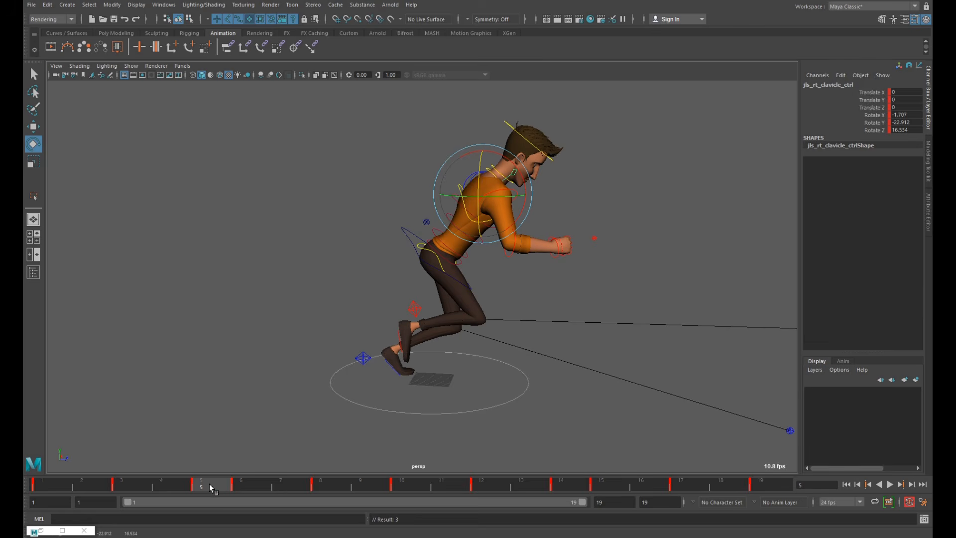
{"action": "left_click_drag", "start_coordinate": [211, 488], "coordinate": [237, 486]}
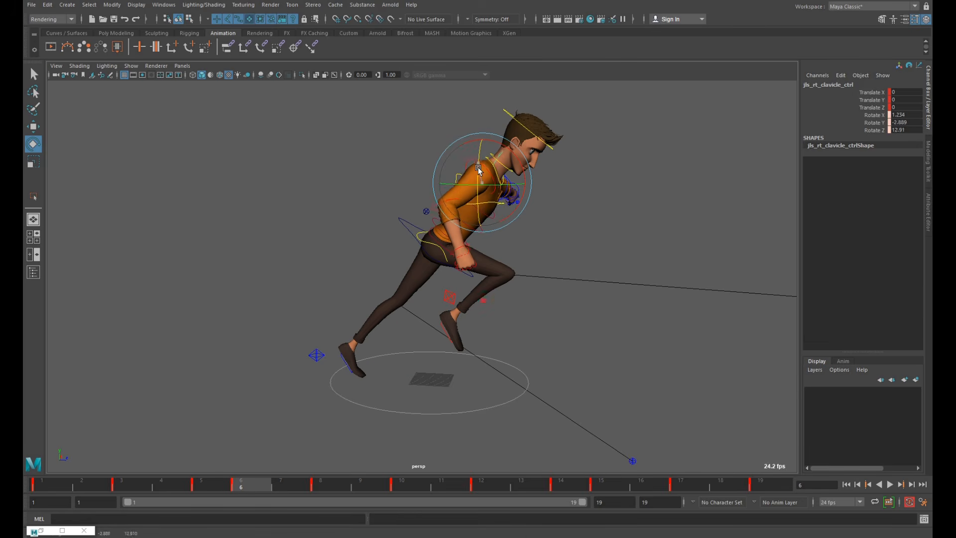
{"action": "left_click_drag", "start_coordinate": [478, 170], "coordinate": [467, 205]}
{"action": "left_click", "coordinate": [217, 486]}
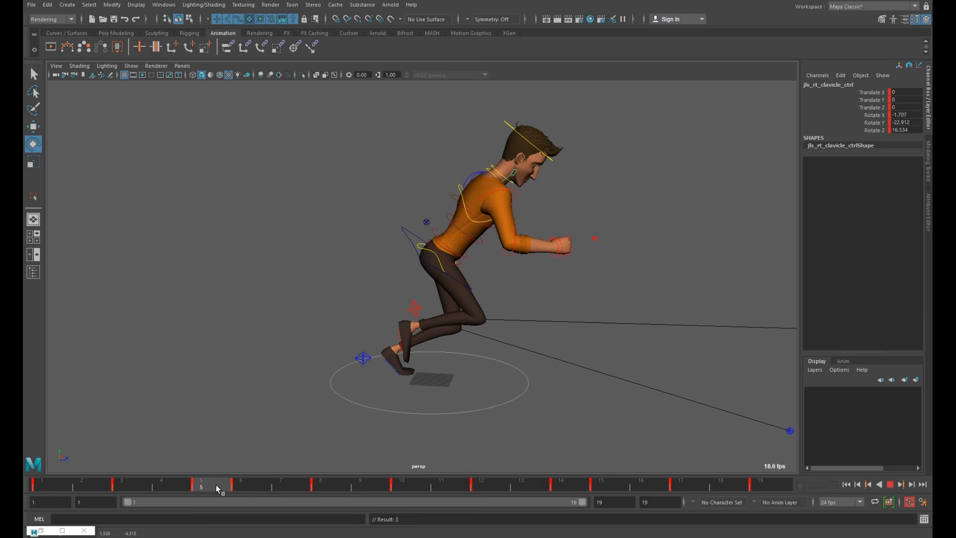
{"action": "left_click_drag", "start_coordinate": [478, 178], "coordinate": [479, 180]}
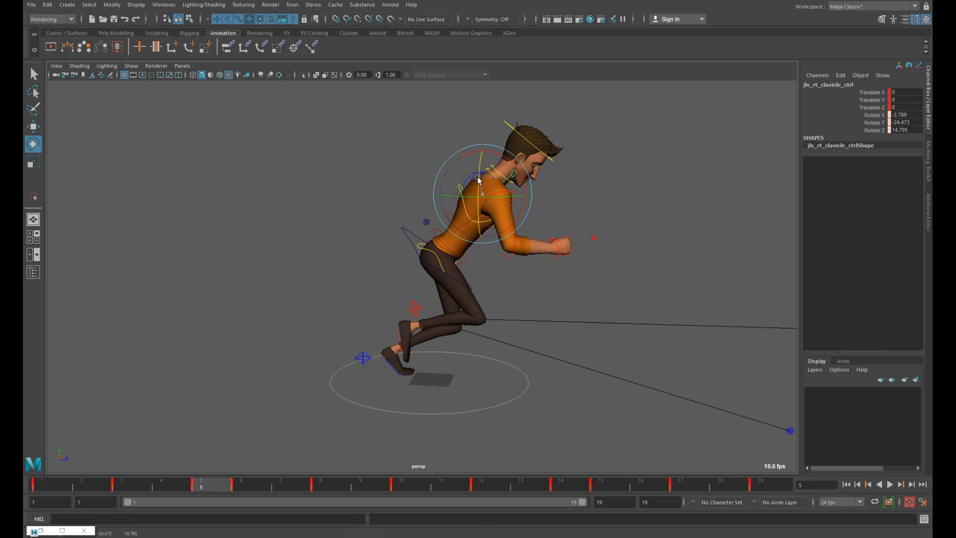
Step: Rotate the right clavicle at frame 8 to about X 5.3, Y 14.8, Z 7.6, and lower it slightly at frame 12
{"action": "left_click_drag", "start_coordinate": [246, 479], "coordinate": [322, 482]}
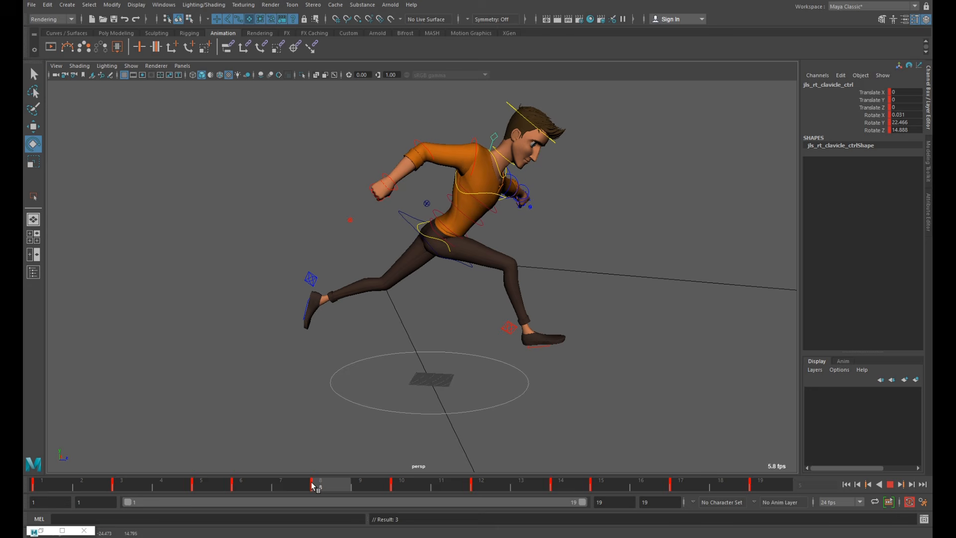
{"action": "left_click_drag", "start_coordinate": [477, 161], "coordinate": [479, 172]}
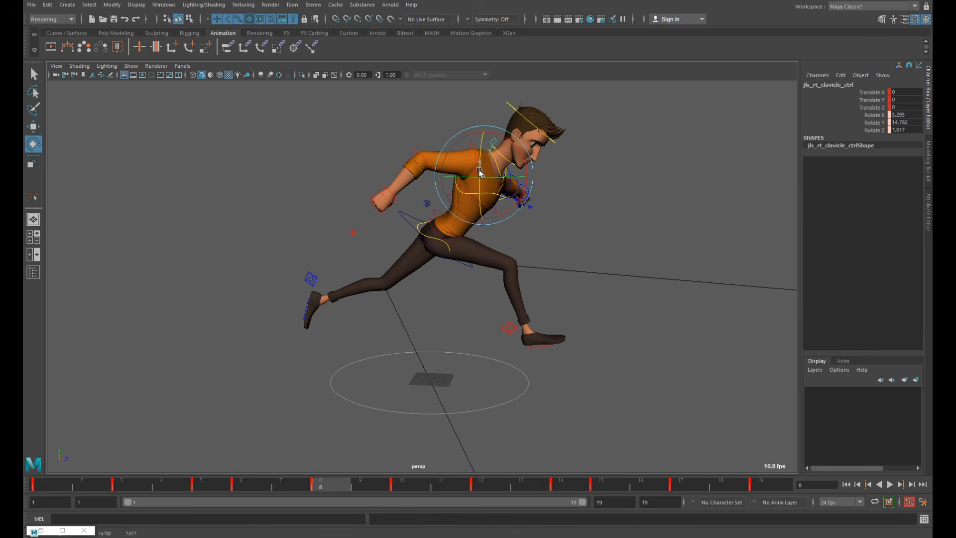
{"action": "left_click_drag", "start_coordinate": [336, 482], "coordinate": [481, 482]}
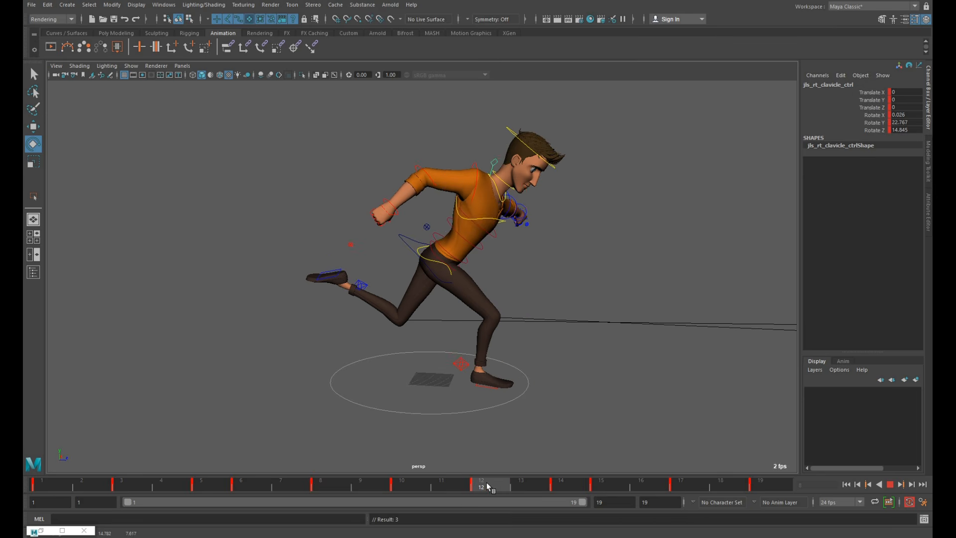
{"action": "mouse_move", "coordinate": [479, 174]}
{"action": "left_mouse_down"}
{"action": "mouse_move", "coordinate": [486, 193]}
{"action": "mouse_move", "coordinate": [482, 179]}
{"action": "left_mouse_up"}
{"action": "key", "text": "ctrl+z"}
Step: Adjust the right clavicle's rotation at frame 14, and key it at frame 15 with about Y -21.3, Z 10.4
{"action": "left_click_drag", "start_coordinate": [485, 482], "coordinate": [563, 482]}
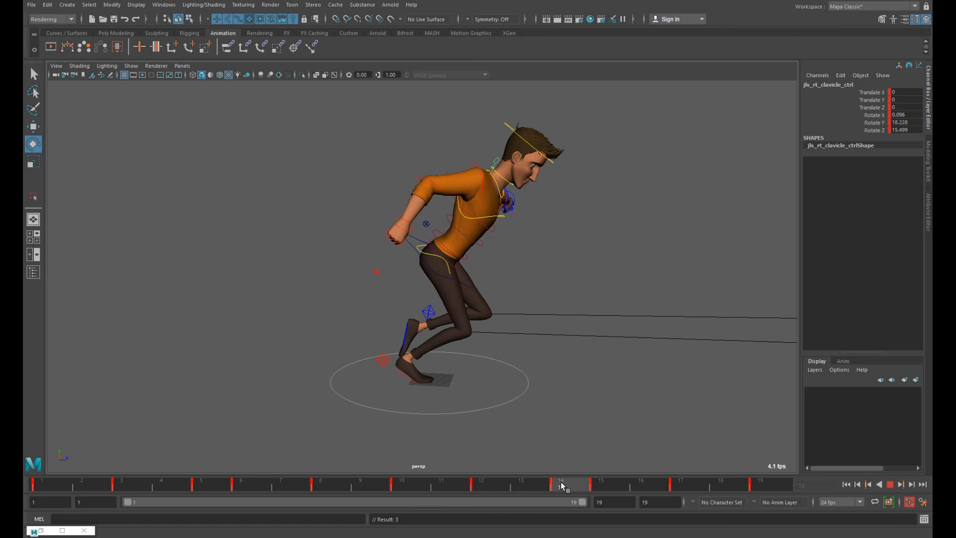
{"action": "left_click_drag", "start_coordinate": [476, 190], "coordinate": [479, 189]}
{"action": "left_click", "coordinate": [597, 486]}
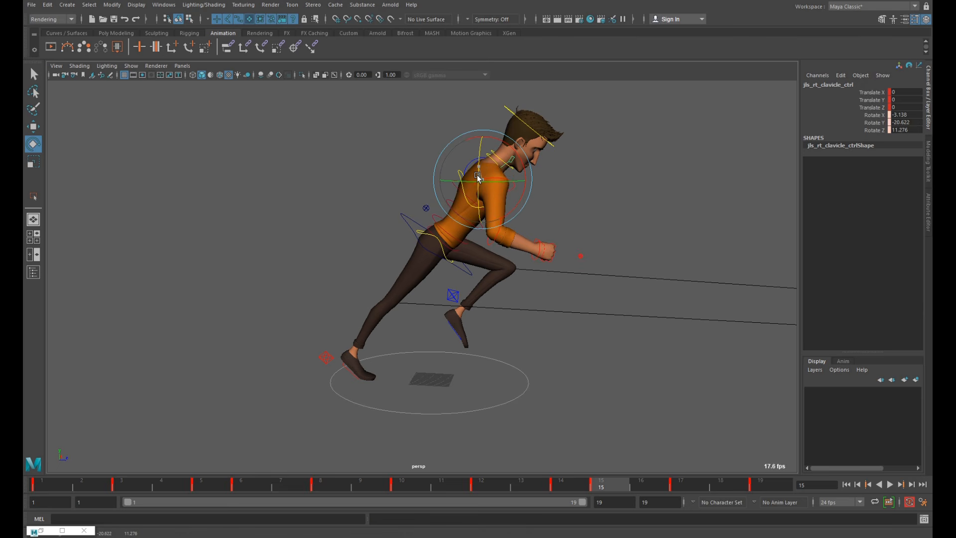
{"action": "key", "text": "s"}
Step: Rotate the right clavicle at frame 17 to about X -1.0, Y -25.8, Z 19.5, and play the run cycle back
{"action": "left_click_drag", "start_coordinate": [643, 482], "coordinate": [683, 483]}
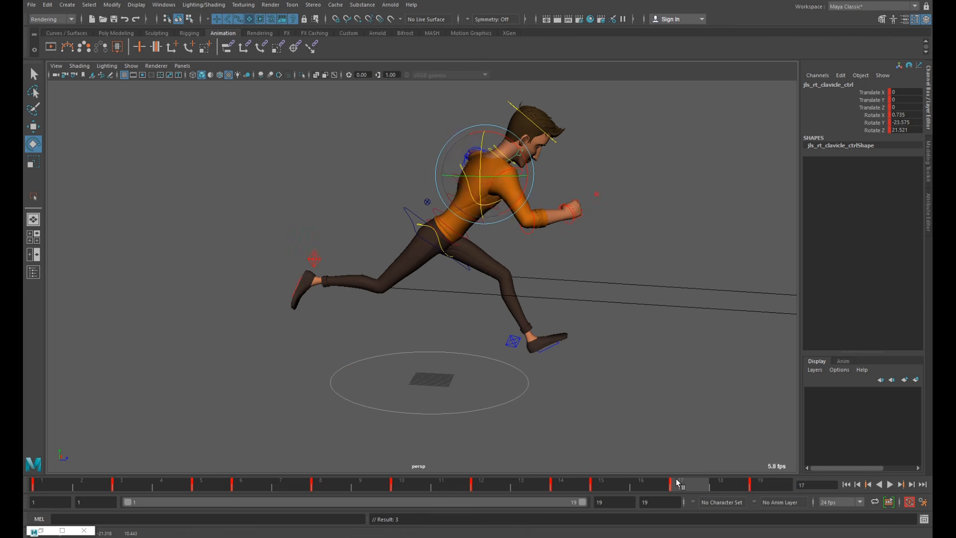
{"action": "left_click_drag", "start_coordinate": [481, 153], "coordinate": [481, 157]}
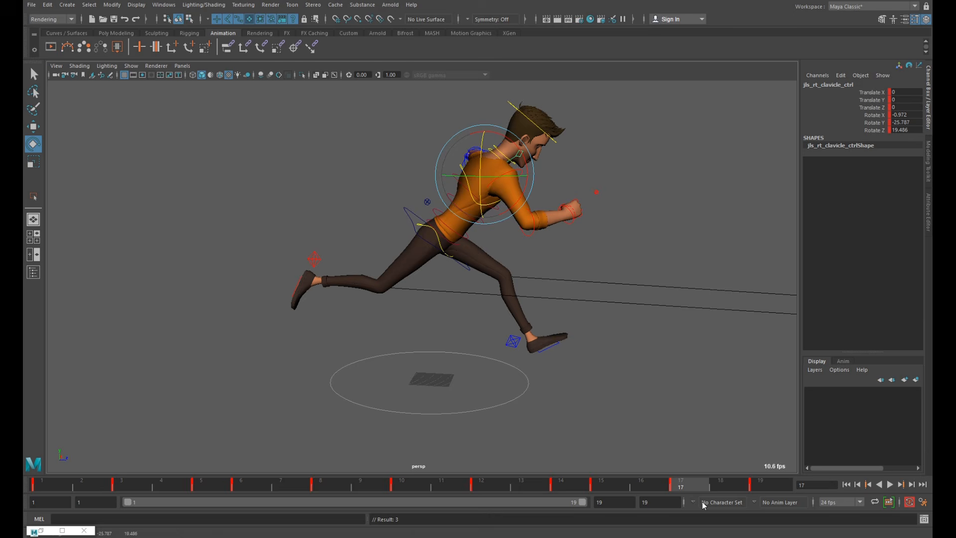
{"action": "left_click_drag", "start_coordinate": [704, 480], "coordinate": [758, 470]}
{"action": "left_click", "coordinate": [890, 484]}
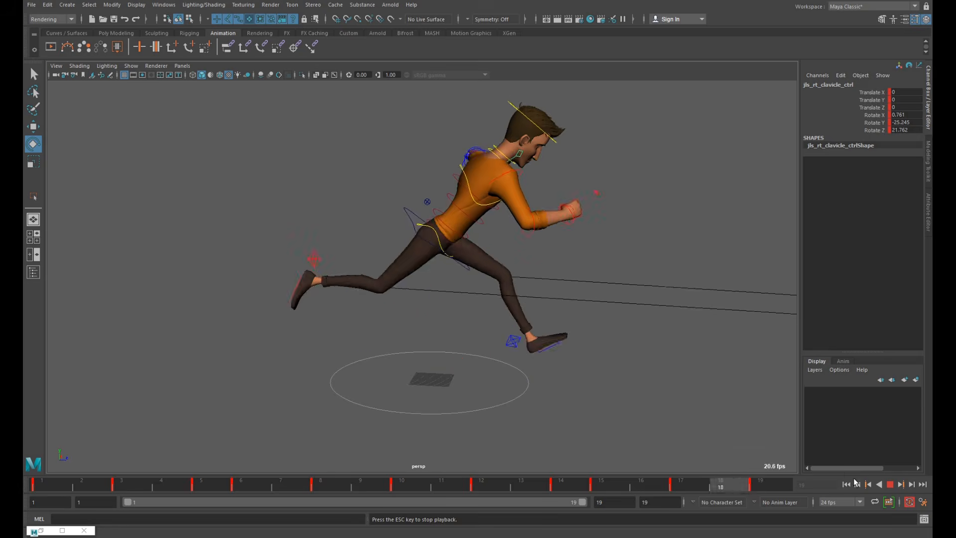
{"action": "left_click", "coordinate": [891, 484]}
Step: Open the right clavicle's Rotate Y curve in the Graph Editor and arrange the window so the character stays visible beside it
{"action": "left_click", "coordinate": [163, 4]}
{"action": "mouse_move", "coordinate": [199, 57]}
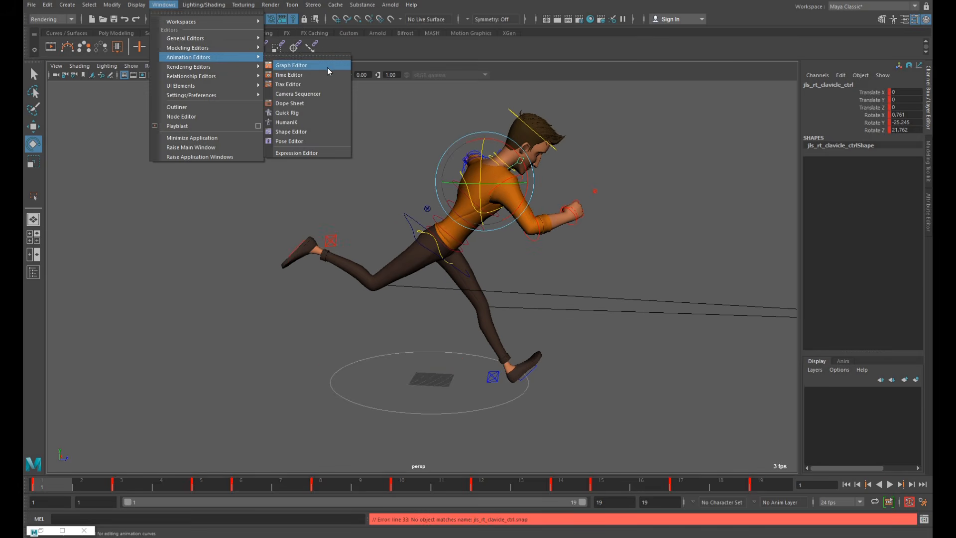
{"action": "left_click", "coordinate": [301, 65]}
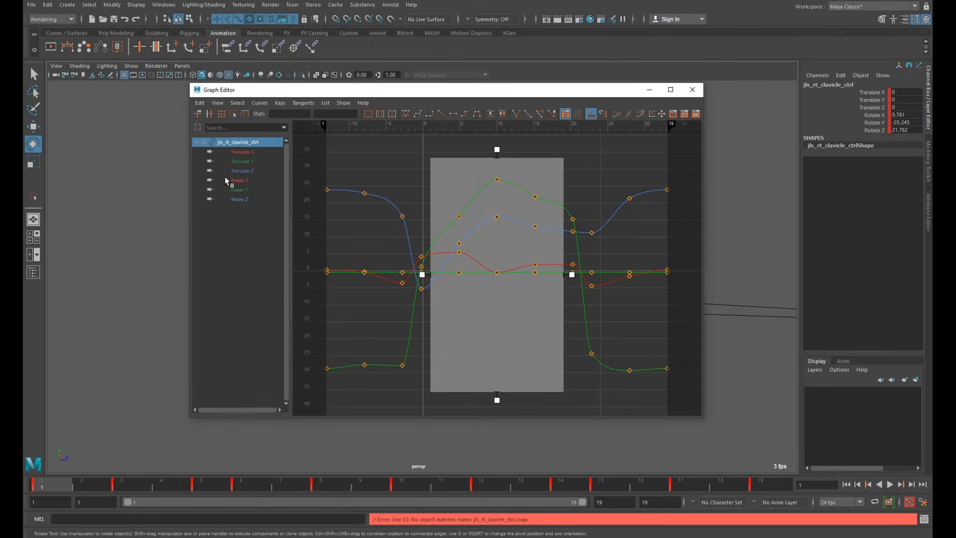
{"action": "left_click", "coordinate": [245, 188]}
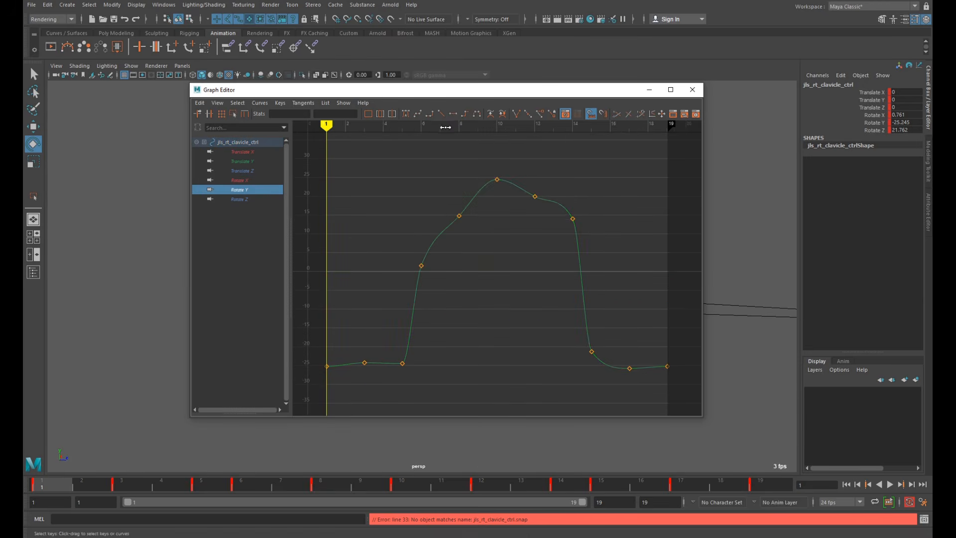
{"action": "left_click_drag", "start_coordinate": [475, 83], "coordinate": [472, 124]}
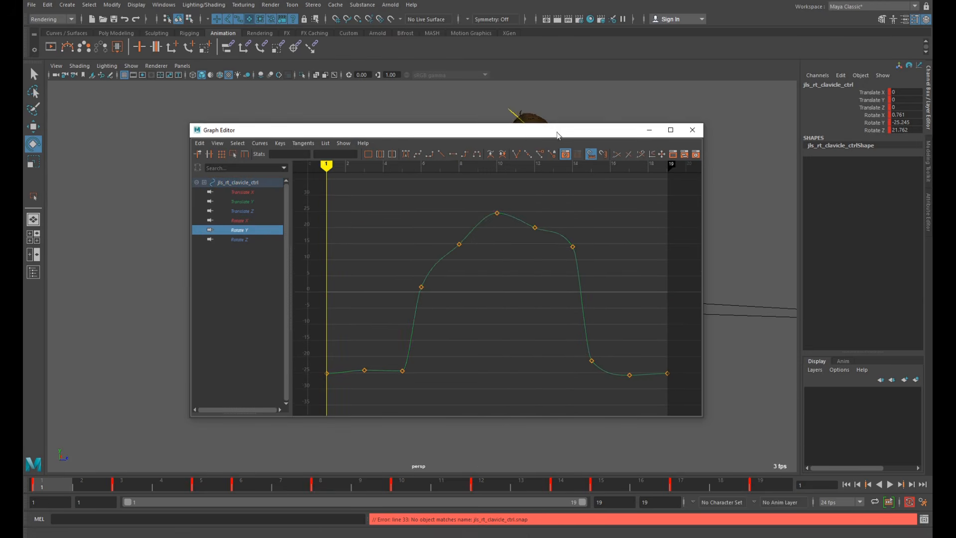
{"action": "left_click_drag", "start_coordinate": [558, 134], "coordinate": [375, 98]}
{"action": "left_click_drag", "start_coordinate": [518, 383], "coordinate": [451, 378]}
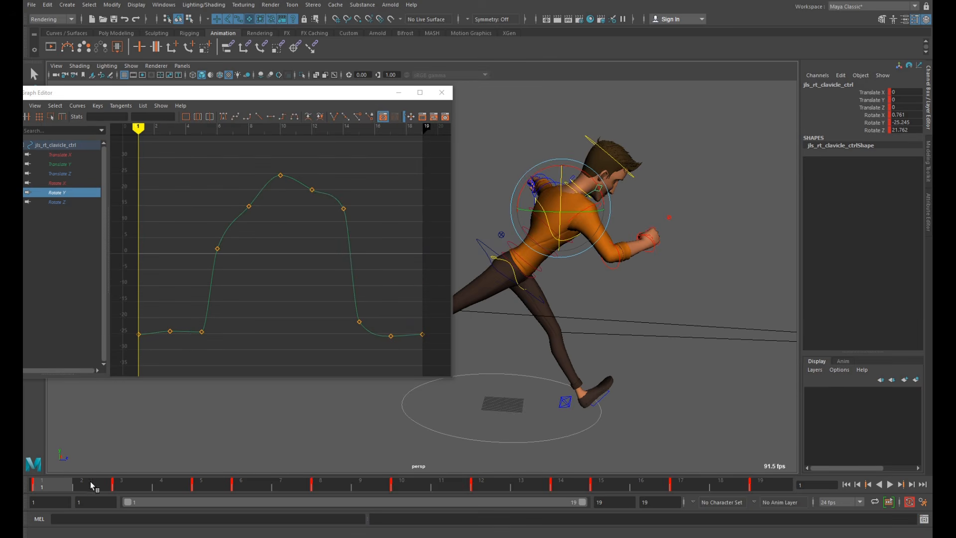
Step: Try nudging the right clavicle's Rotate Y key at frame 3 on its curve
{"action": "left_click", "coordinate": [127, 484]}
{"action": "left_click", "coordinate": [170, 331]}
{"action": "mouse_move", "coordinate": [170, 331]}
{"action": "middle_mouse_down"}
{"action": "mouse_move", "coordinate": [168, 348]}
{"action": "mouse_move", "coordinate": [167, 334]}
{"action": "middle_mouse_up"}
{"action": "key", "text": "ctrl+z"}
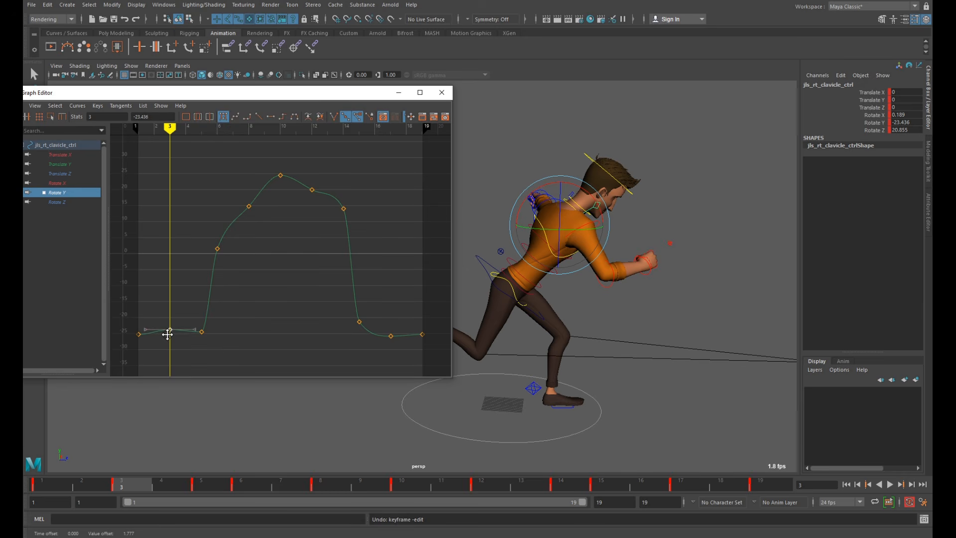
Step: Raise the right clavicle's Rotate Y keys to about -19.6 at frame 5 and about 3.6 at frame 6
{"action": "key", "text": "period"}
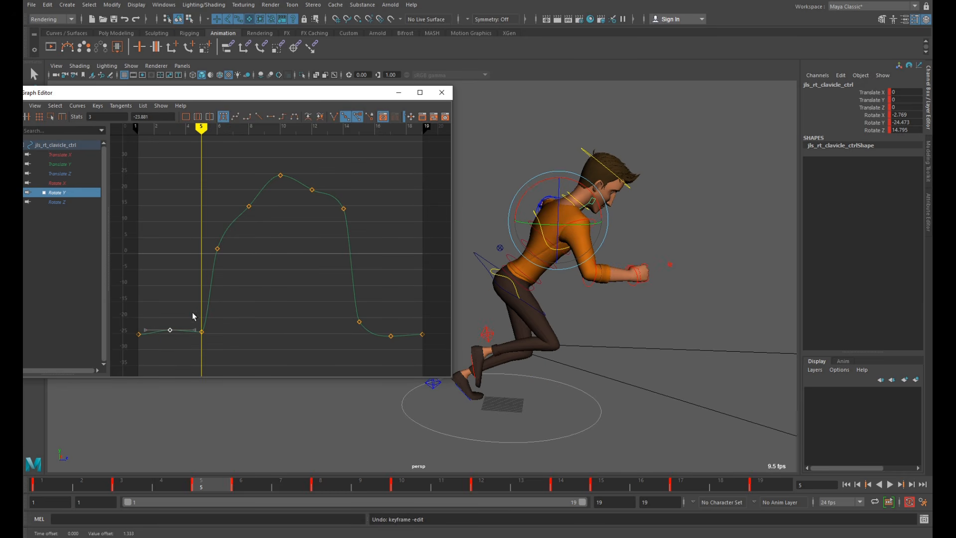
{"action": "left_click", "coordinate": [202, 331]}
{"action": "middle_click_drag", "start_coordinate": [203, 335], "coordinate": [205, 327]}
{"action": "key", "text": "comma"}
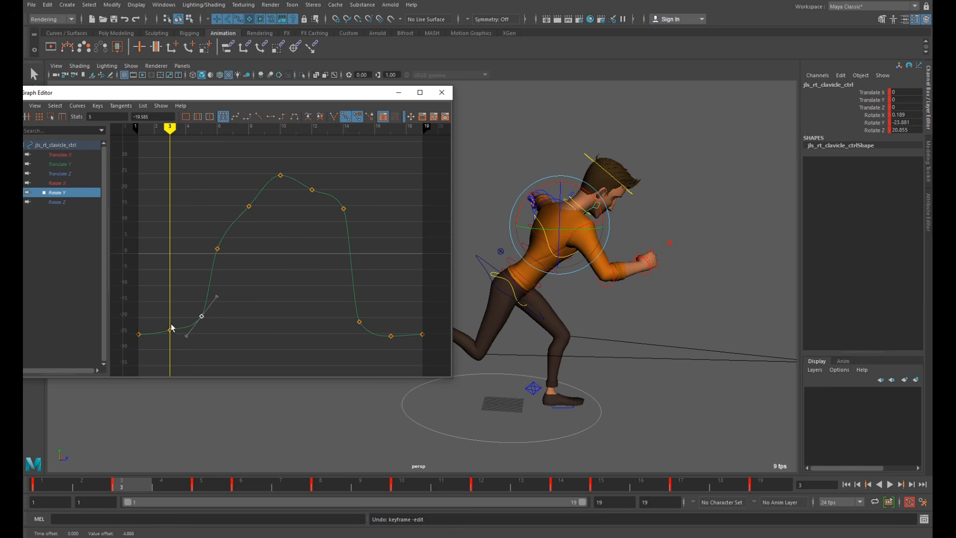
{"action": "key", "text": "period"}
{"action": "key", "text": "period"}
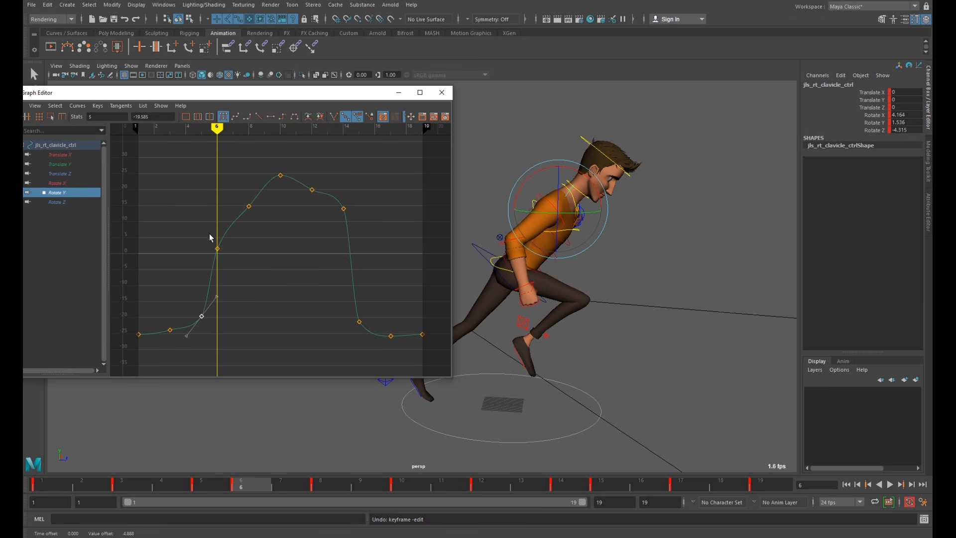
{"action": "left_click_drag", "start_coordinate": [209, 234], "coordinate": [227, 258]}
{"action": "middle_click_drag", "start_coordinate": [221, 258], "coordinate": [219, 251]}
Step: Raise the Rotate Y key at frame 5 to about -17.2 and delete the key at frame 3
{"action": "key", "text": "comma"}
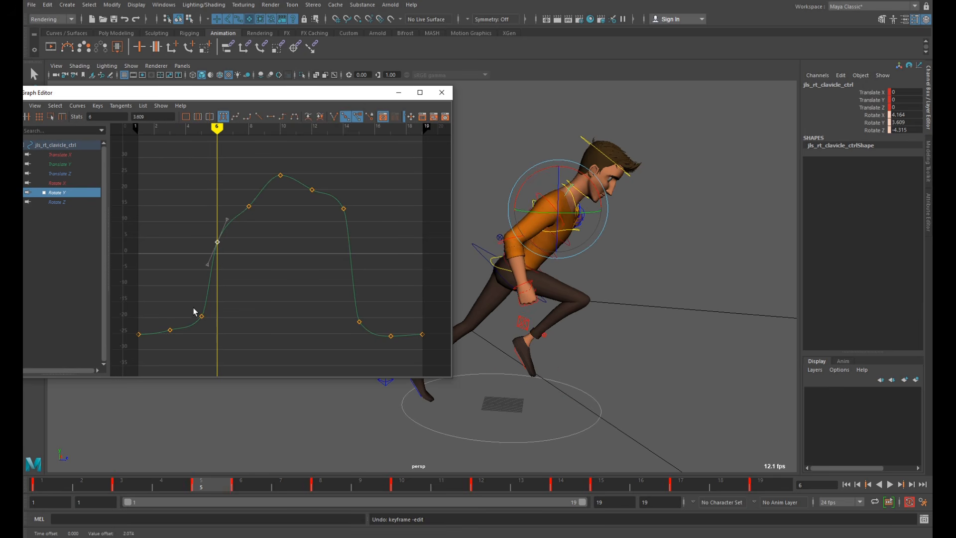
{"action": "left_click_drag", "start_coordinate": [187, 308], "coordinate": [220, 330]}
{"action": "middle_click_drag", "start_coordinate": [218, 326], "coordinate": [216, 319]}
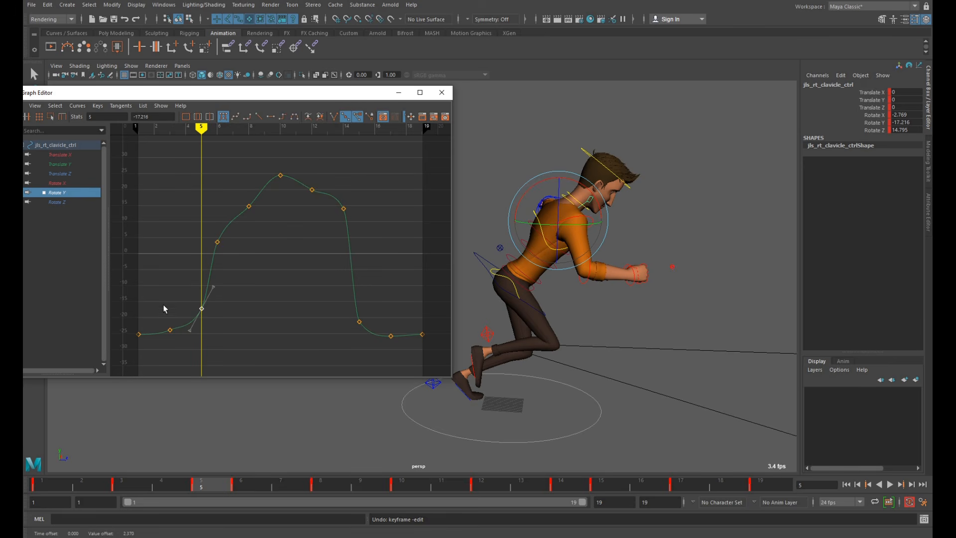
{"action": "key", "text": "Delete"}
Step: Raise the Rotate Y key at frame 8 to about 20.3 and delete the key at frame 12
{"action": "left_click_drag", "start_coordinate": [235, 199], "coordinate": [265, 219]}
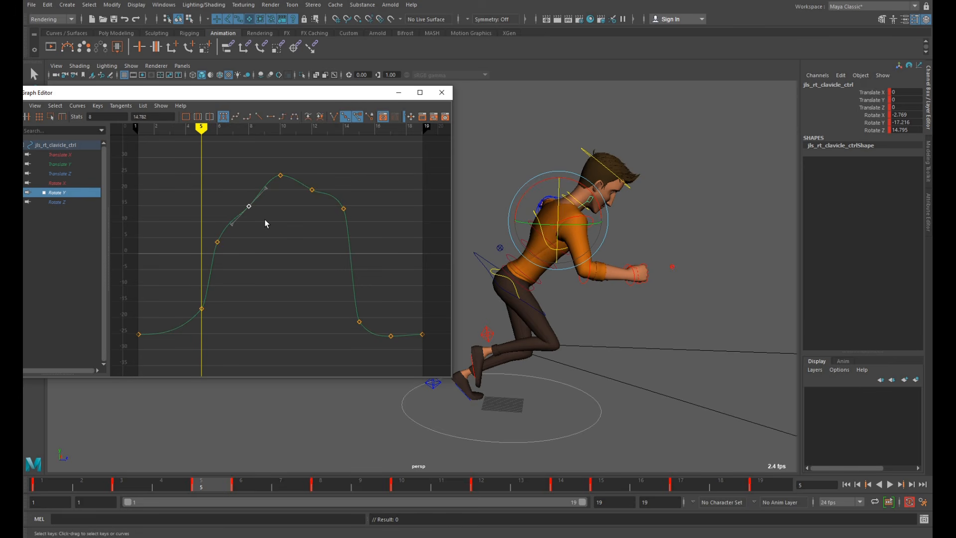
{"action": "key", "text": "period"}
{"action": "key", "text": "period"}
{"action": "middle_click_drag", "start_coordinate": [252, 211], "coordinate": [249, 194]}
{"action": "key", "text": "period"}
{"action": "key", "text": "period"}
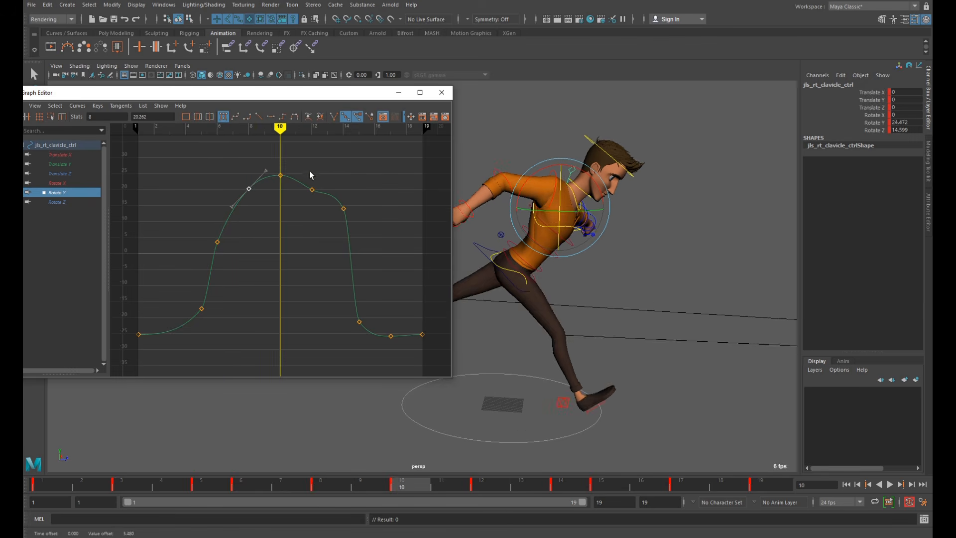
{"action": "key", "text": "Delete"}
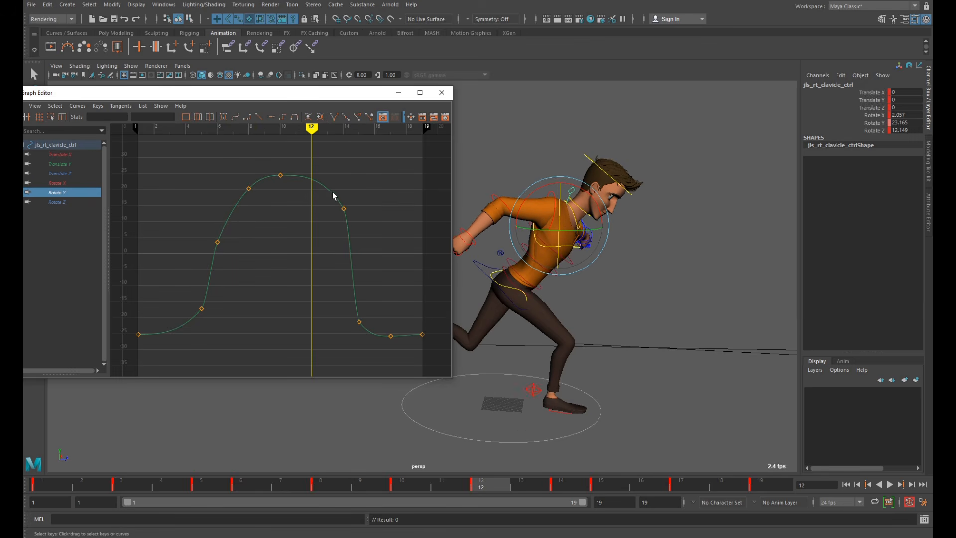
Step: Smooth the end of the Rotate Y curve with about 13 at frame 14 and -17 at frame 15, deleting the frame 17 key
{"action": "left_click", "coordinate": [351, 222]}
{"action": "left_click_drag", "start_coordinate": [327, 225], "coordinate": [342, 213]}
{"action": "middle_click_drag", "start_coordinate": [341, 214], "coordinate": [340, 216]}
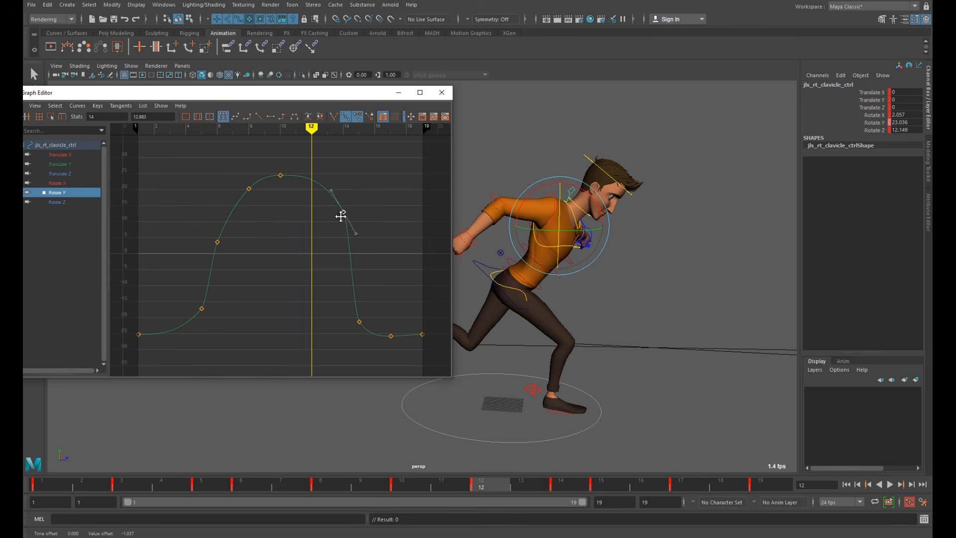
{"action": "left_click_drag", "start_coordinate": [338, 314], "coordinate": [363, 326]}
{"action": "middle_click_drag", "start_coordinate": [363, 326], "coordinate": [361, 318]}
{"action": "left_click_drag", "start_coordinate": [392, 337], "coordinate": [399, 330]}
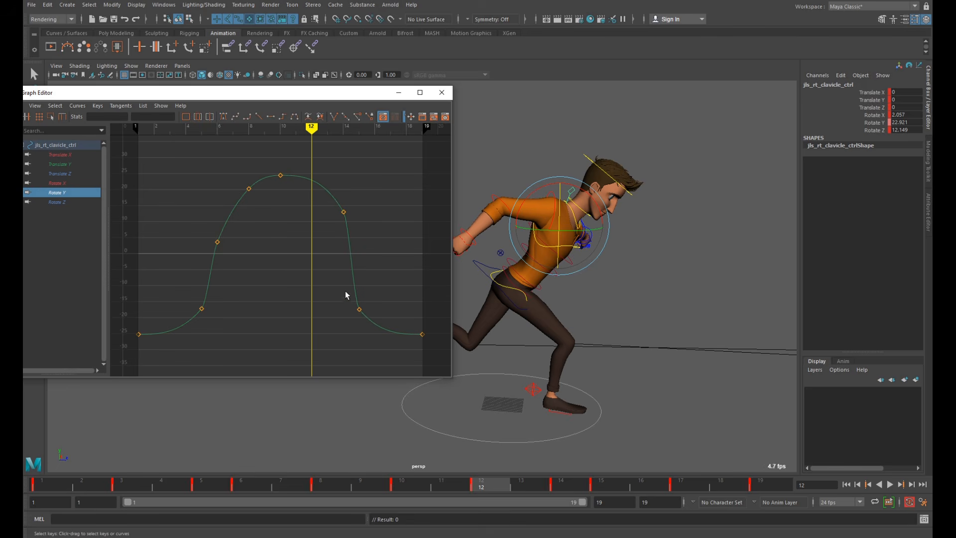
Step: Raise the right clavicle's Rotate X key at frame 10 to about 4.6
{"action": "left_click", "coordinate": [64, 202]}
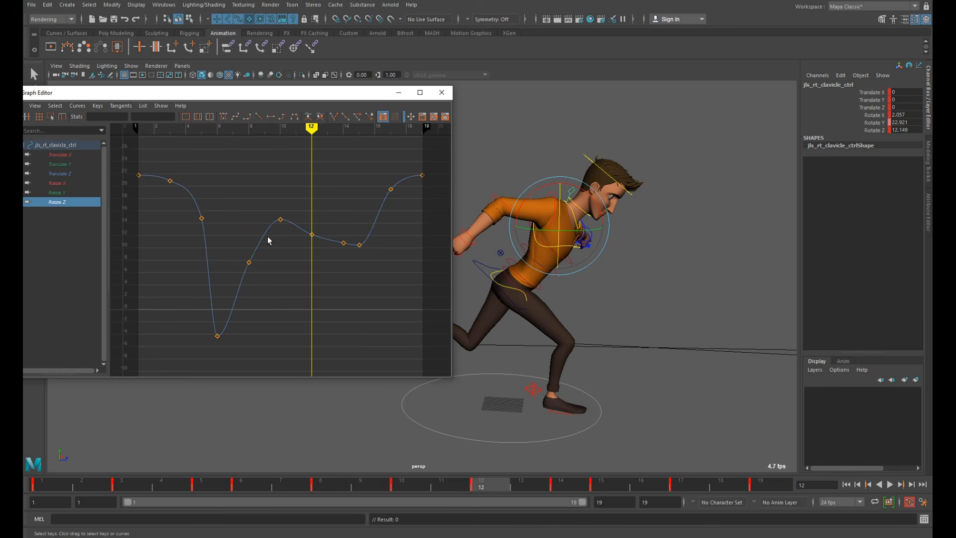
{"action": "left_click", "coordinate": [65, 183]}
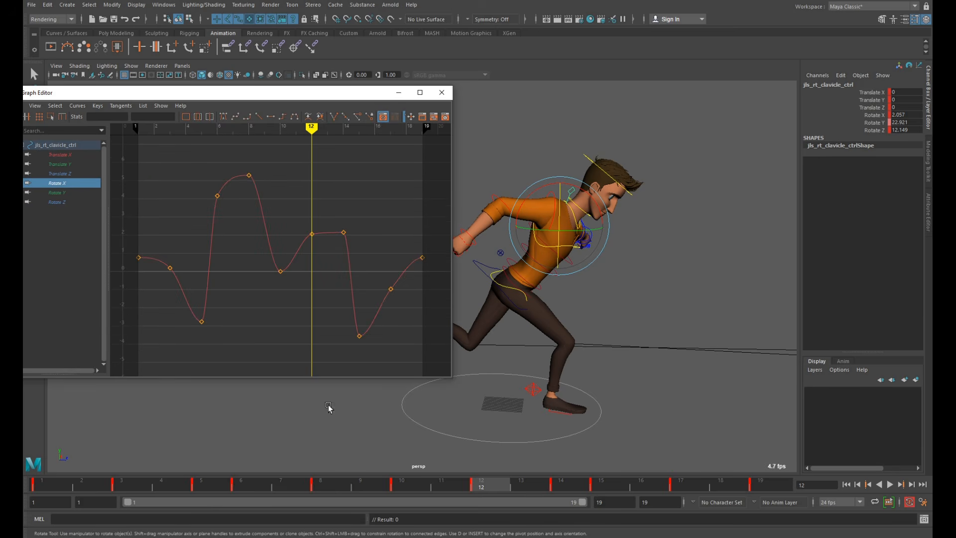
{"action": "left_click_drag", "start_coordinate": [473, 487], "coordinate": [417, 479]}
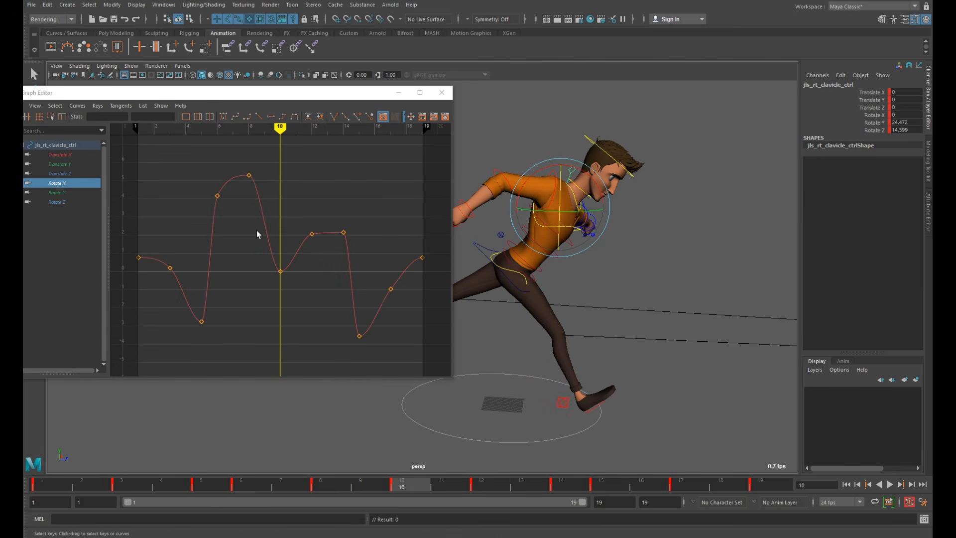
{"action": "left_click", "coordinate": [282, 273]}
{"action": "left_click_drag", "start_coordinate": [282, 274], "coordinate": [282, 241]}
{"action": "key", "text": "ctrl+z"}
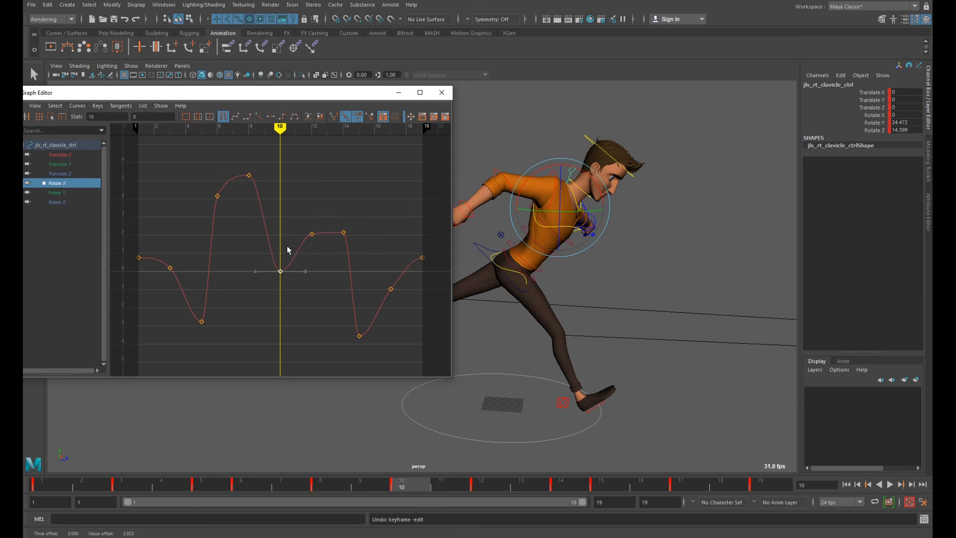
{"action": "middle_click_drag", "start_coordinate": [286, 235], "coordinate": [290, 186]}
{"action": "key", "text": "ctrl+z"}
{"action": "middle_click_drag", "start_coordinate": [281, 285], "coordinate": [277, 203]}
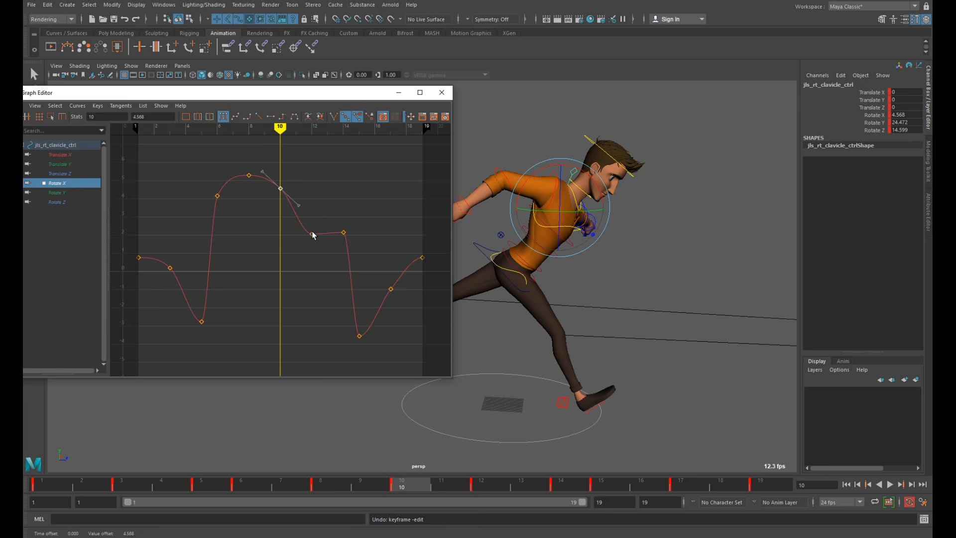
Step: Delete the right clavicle's Rotate X keys at frames 3, 12, 14 and 17 to smooth the curve
{"action": "left_click_drag", "start_coordinate": [375, 263], "coordinate": [375, 262]}
{"action": "key", "text": "Delete"}
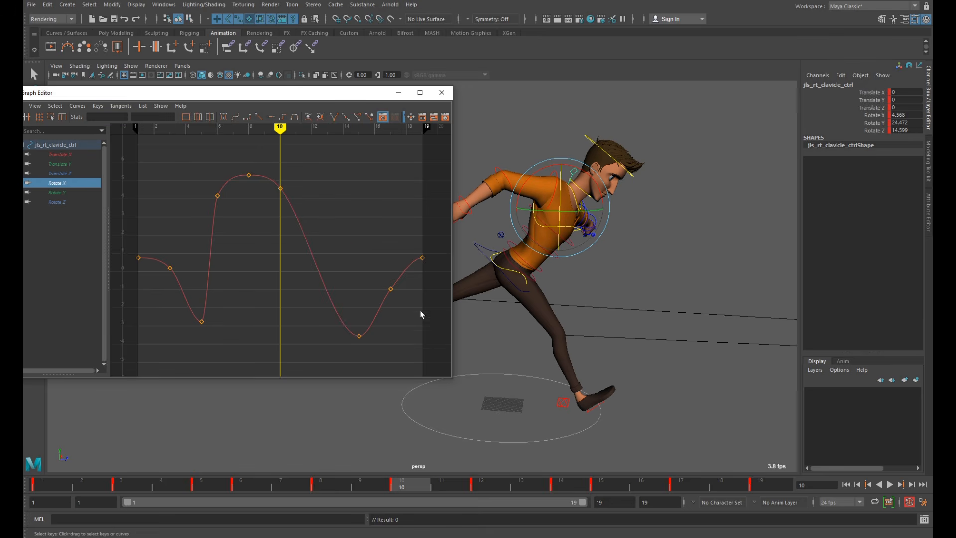
{"action": "left_click_drag", "start_coordinate": [420, 310], "coordinate": [384, 279]}
{"action": "key", "text": "Delete"}
{"action": "left_click_drag", "start_coordinate": [139, 234], "coordinate": [199, 284]}
{"action": "key", "text": "Delete"}
Step: Lower the right clavicle's Rotate Z key at frame 5 to about 13.9 and scrub from frame 5 to 8
{"action": "left_click", "coordinate": [60, 192]}
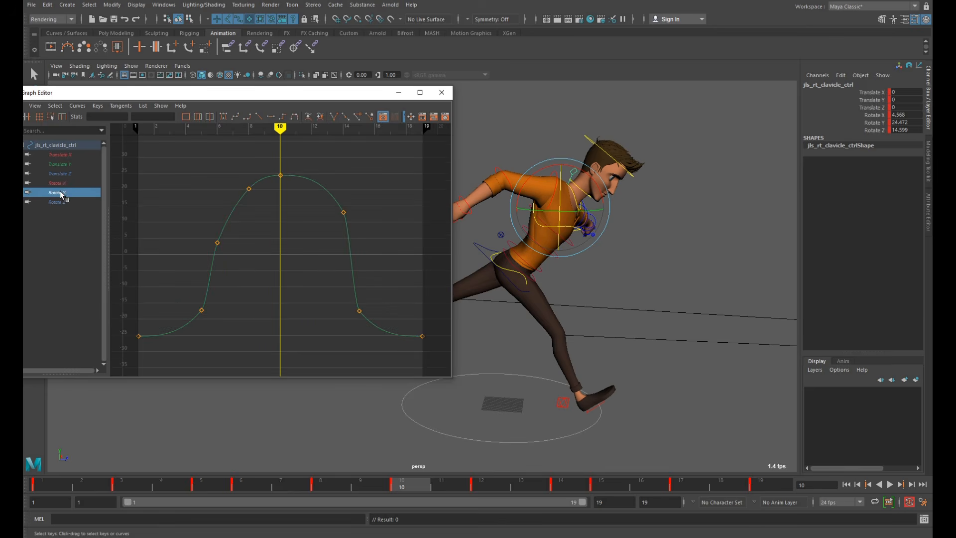
{"action": "left_click", "coordinate": [59, 182]}
{"action": "left_click", "coordinate": [60, 202]}
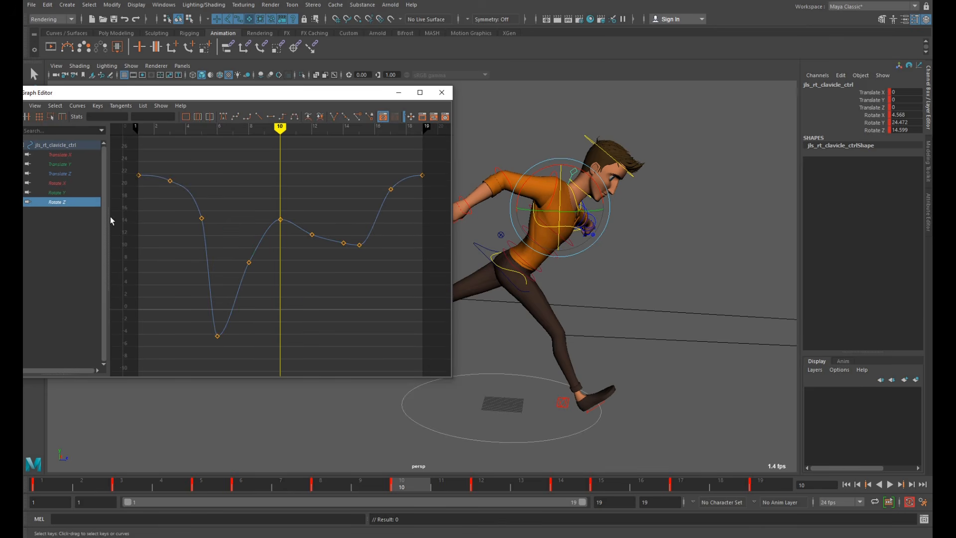
{"action": "key", "text": "alt+v"}
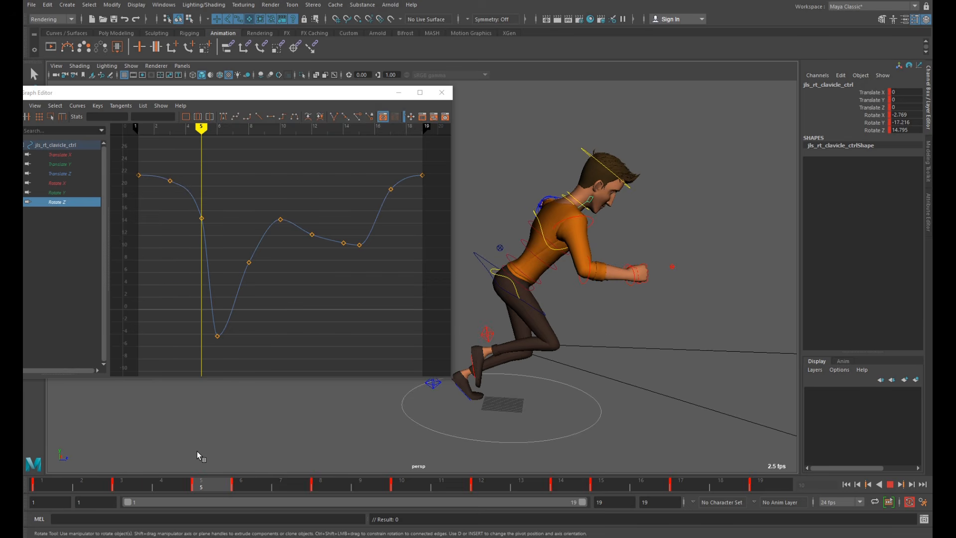
{"action": "key", "text": "alt+v"}
{"action": "left_click", "coordinate": [202, 218]}
{"action": "middle_click_drag", "start_coordinate": [202, 219], "coordinate": [199, 222]}
{"action": "left_click", "coordinate": [217, 491]}
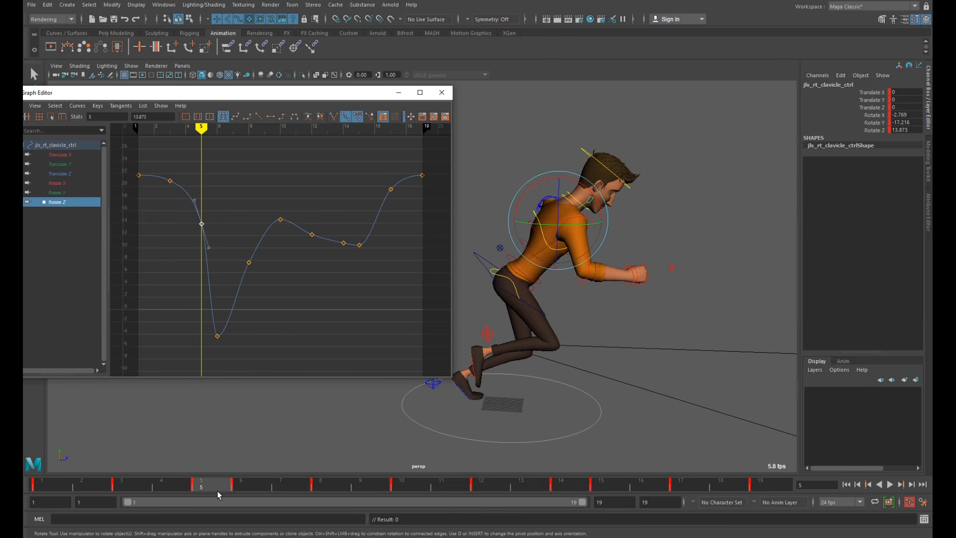
{"action": "left_click_drag", "start_coordinate": [233, 487], "coordinate": [335, 490]}
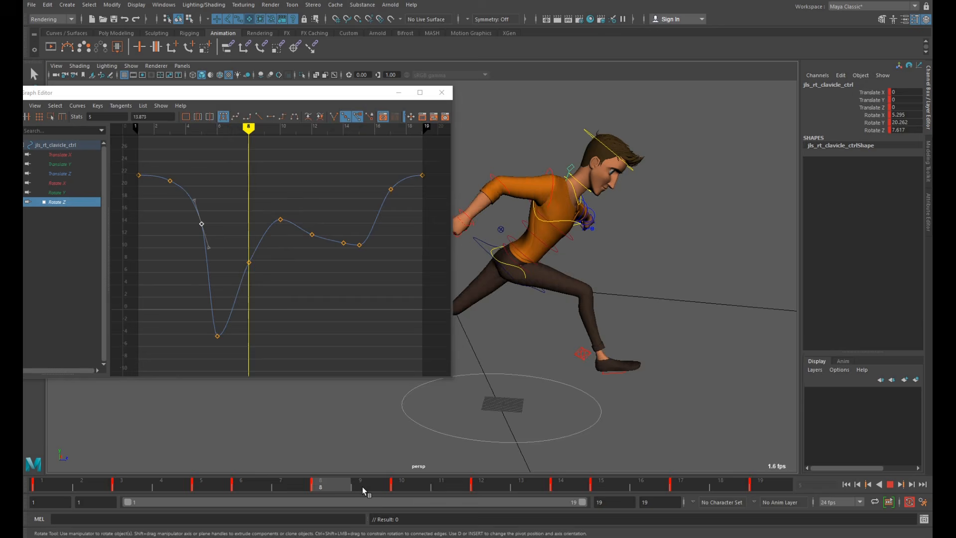
Step: Raise the right clavicle's Rotate Z keys at frames 8 and 10 together, and play back the run cycle
{"action": "left_click", "coordinate": [401, 487]}
{"action": "left_click_drag", "start_coordinate": [238, 180], "coordinate": [290, 281]}
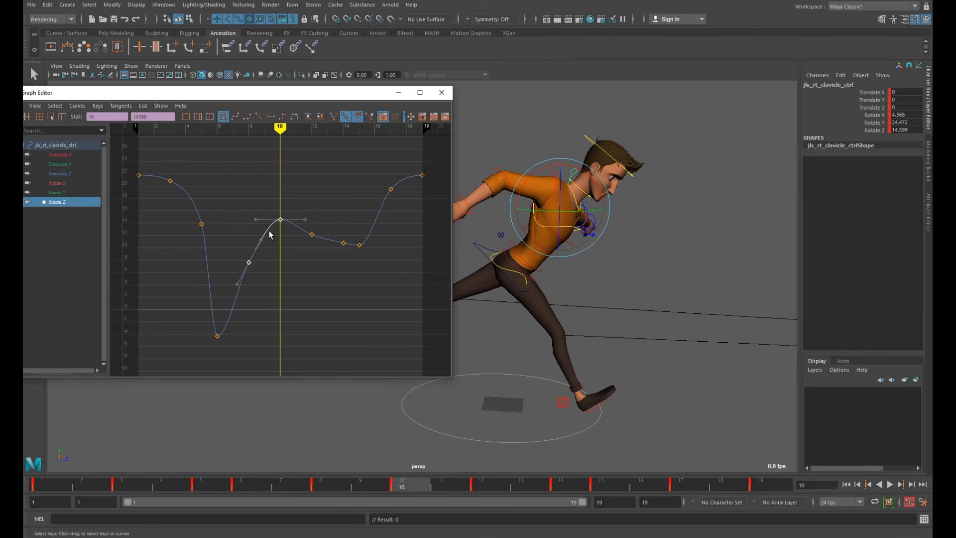
{"action": "middle_click_drag", "start_coordinate": [277, 235], "coordinate": [274, 218]}
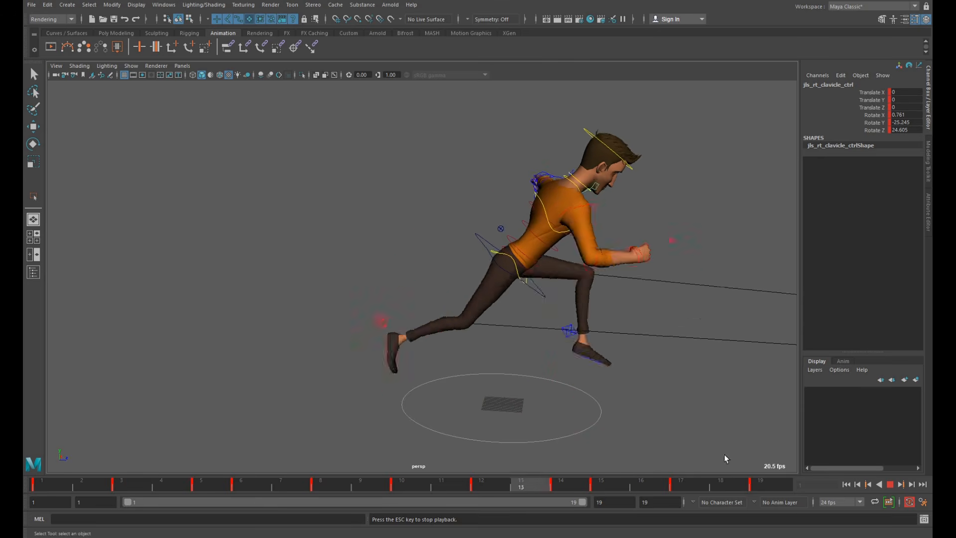
{"action": "left_click", "coordinate": [890, 485]}
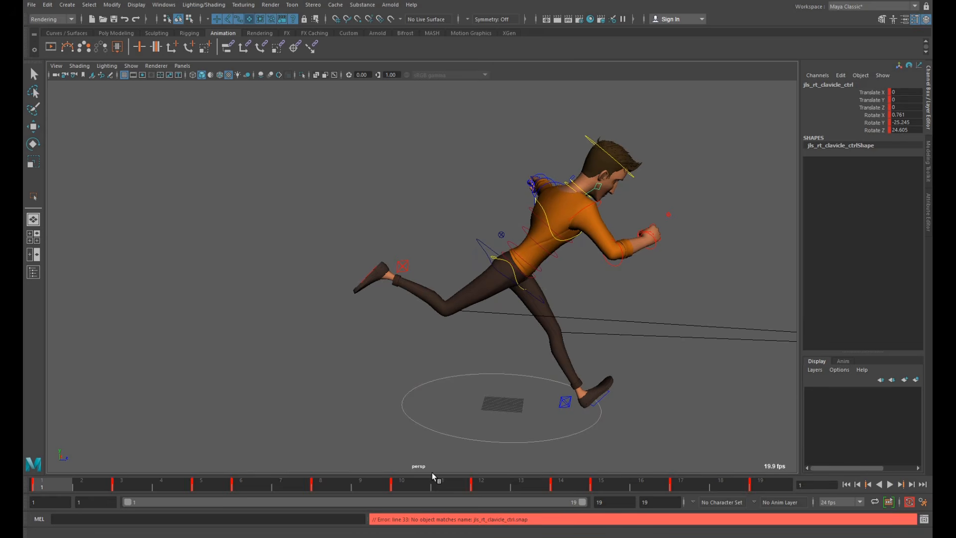
Step: Select the right elbow FK control and key its Rotate Y at about -91.8 on frame 3
{"action": "left_click_drag", "start_coordinate": [71, 485], "coordinate": [23, 486]}
{"action": "left_click", "coordinate": [615, 269]}
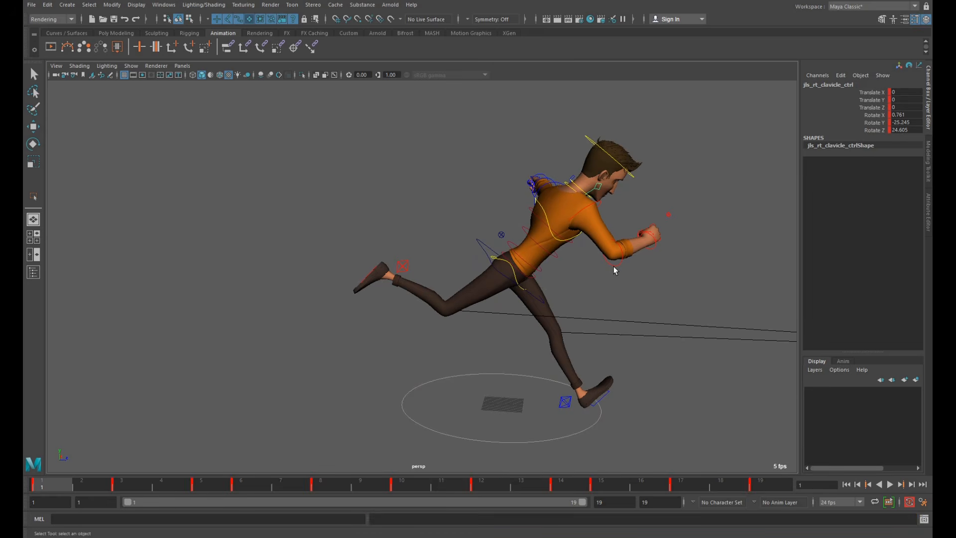
{"action": "key", "text": "e"}
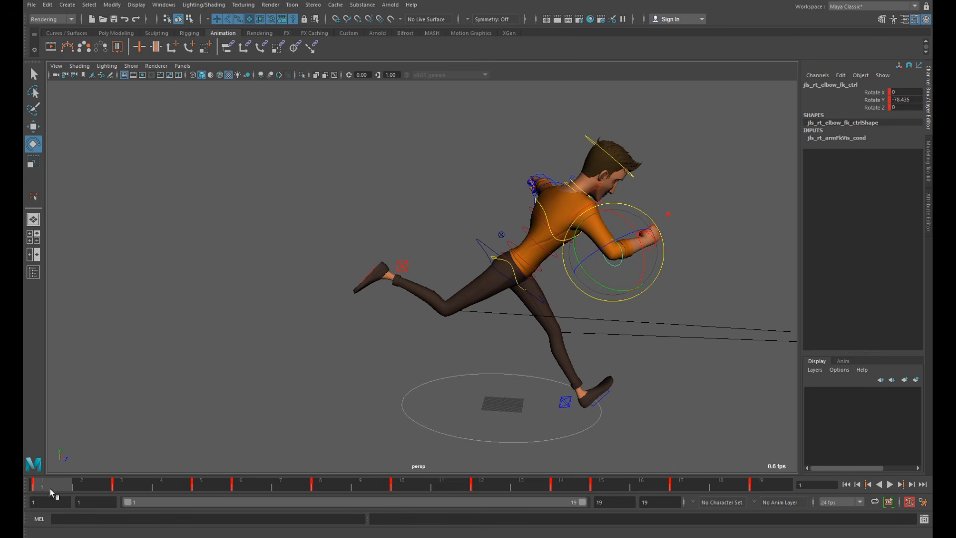
{"action": "mouse_move", "coordinate": [52, 490]}
{"action": "left_mouse_down"}
{"action": "mouse_move", "coordinate": [113, 487]}
{"action": "mouse_move", "coordinate": [45, 487]}
{"action": "left_mouse_up"}
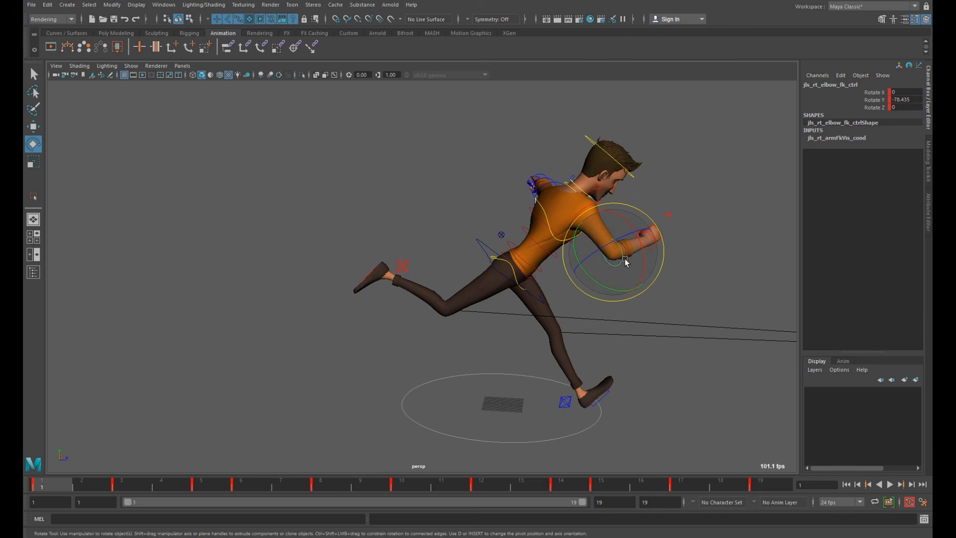
{"action": "key", "text": "."}
{"action": "left_click_drag", "start_coordinate": [594, 310], "coordinate": [604, 307]}
{"action": "key", "text": "s"}
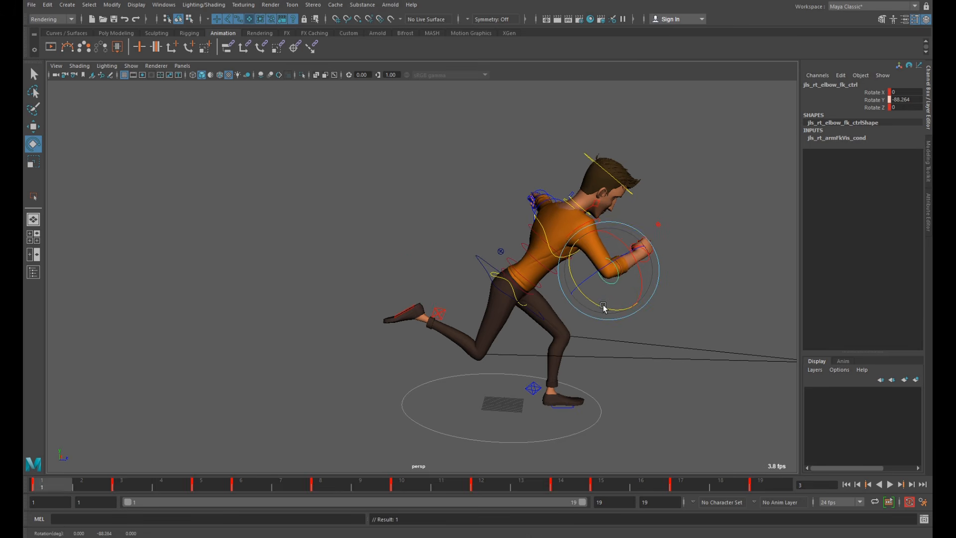
{"action": "key", "text": "."}
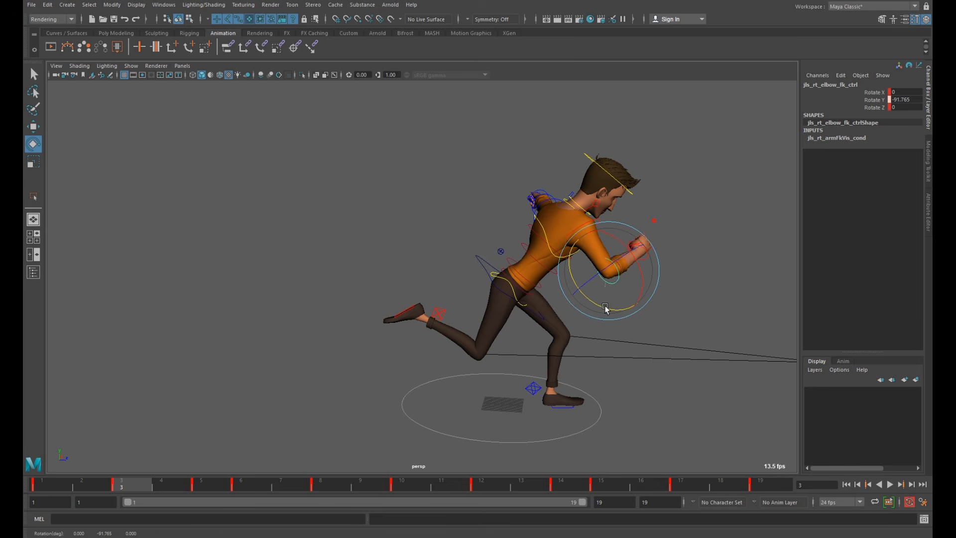
Step: Key the right elbow's Rotate Y at about -85.6 on frame 5 and -70.2 on frame 6
{"action": "key", "text": "."}
{"action": "left_click_drag", "start_coordinate": [605, 308], "coordinate": [578, 309]}
{"action": "key", "text": "s"}
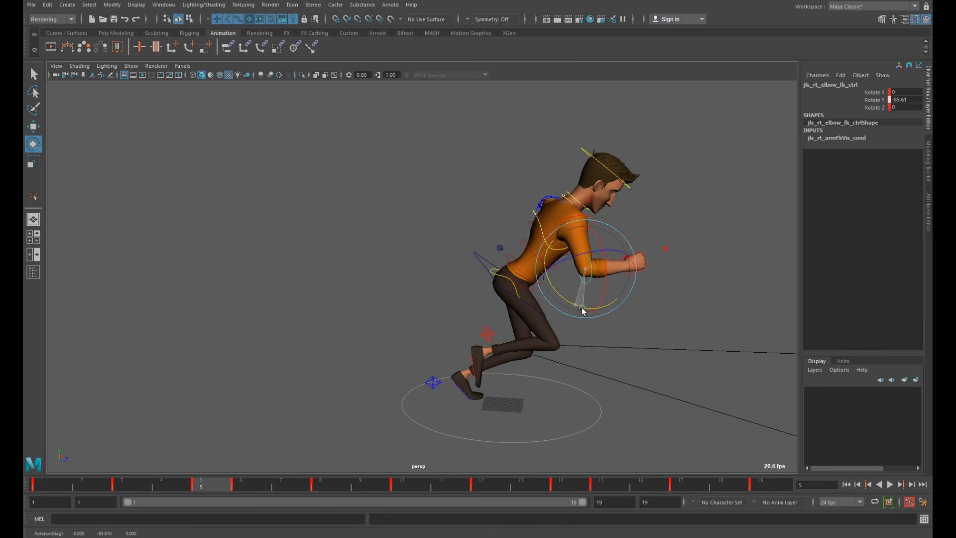
{"action": "key", "text": "."}
{"action": "left_click_drag", "start_coordinate": [499, 281], "coordinate": [504, 282]}
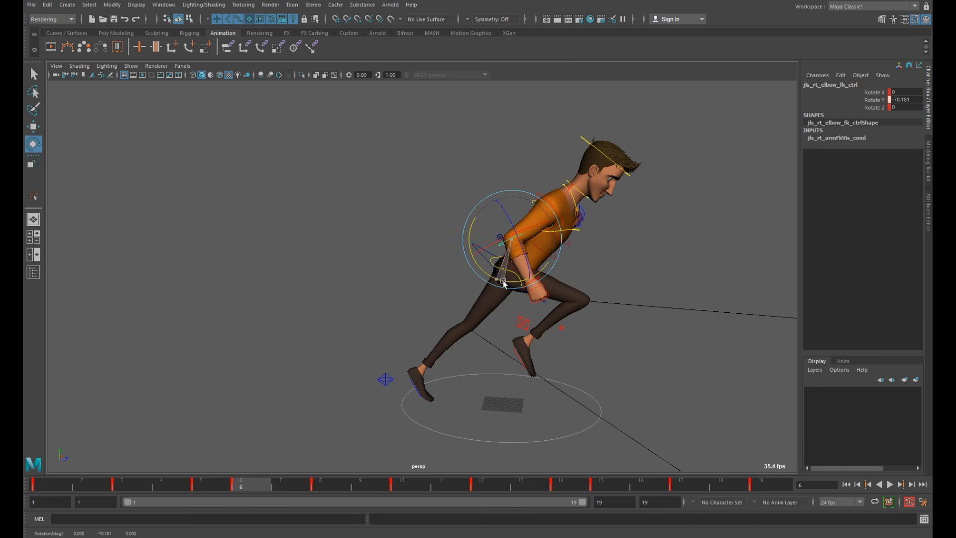
{"action": "key", "text": "s"}
Step: Key the right elbow's Rotate Y at about -46.7 on frame 8, -41.3 on frame 10 and -25.3 on frame 12
{"action": "key", "text": "."}
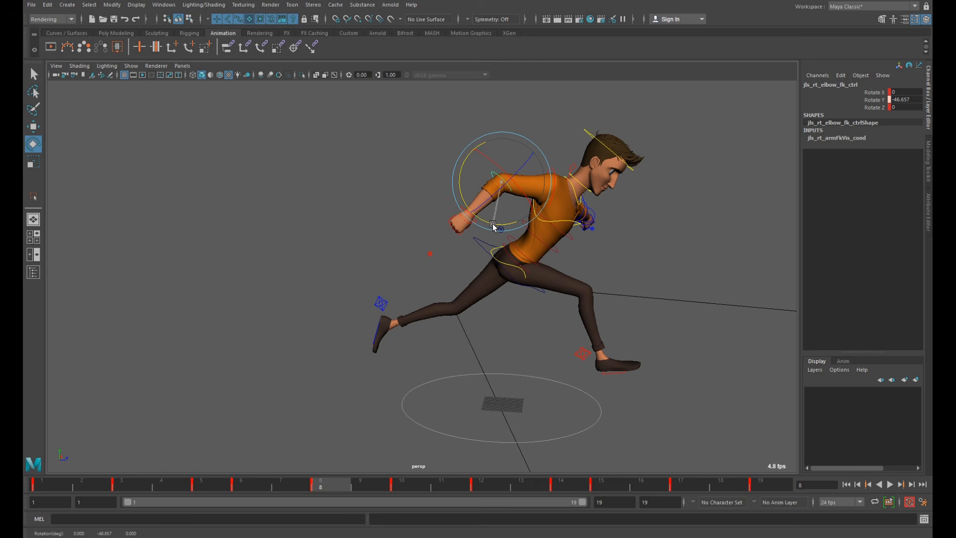
{"action": "key", "text": "."}
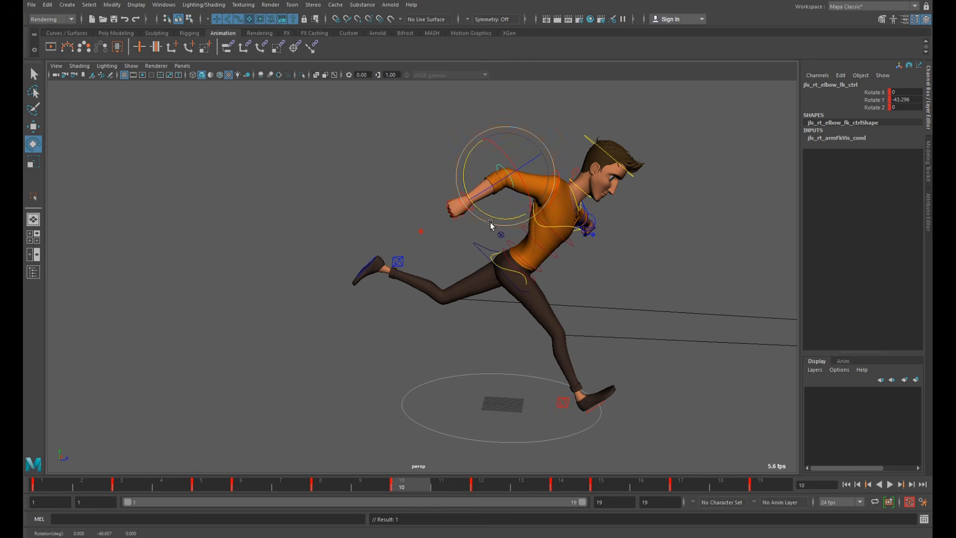
{"action": "key", "text": "s"}
{"action": "left_click_drag", "start_coordinate": [488, 216], "coordinate": [473, 250]}
{"action": "key", "text": "."}
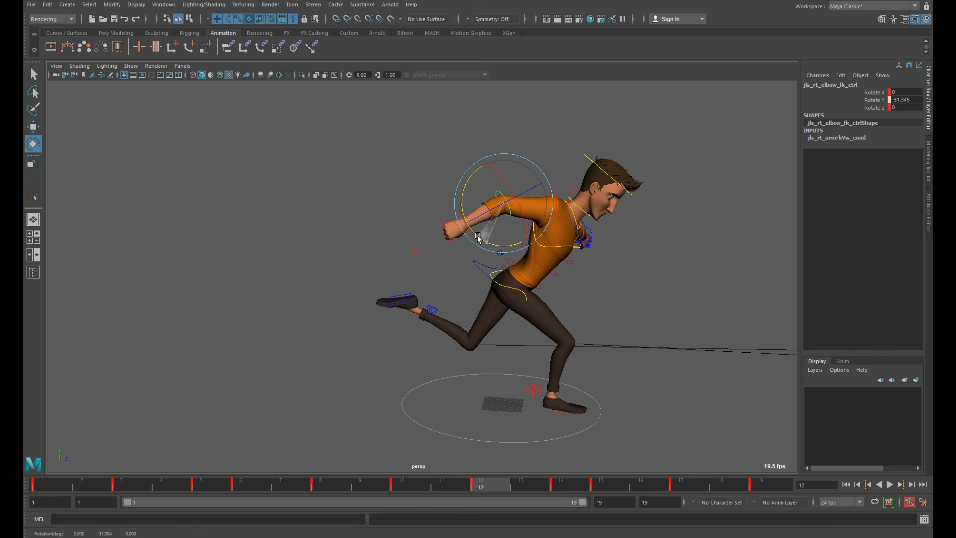
{"action": "key", "text": "s"}
Step: Key the right elbow's Rotate Y at about -32.6 on frame 14 and -60.9 on frame 15
{"action": "key", "text": "."}
{"action": "key", "text": "s"}
{"action": "key", "text": "."}
{"action": "key", "text": "s"}
{"action": "key", "text": "."}
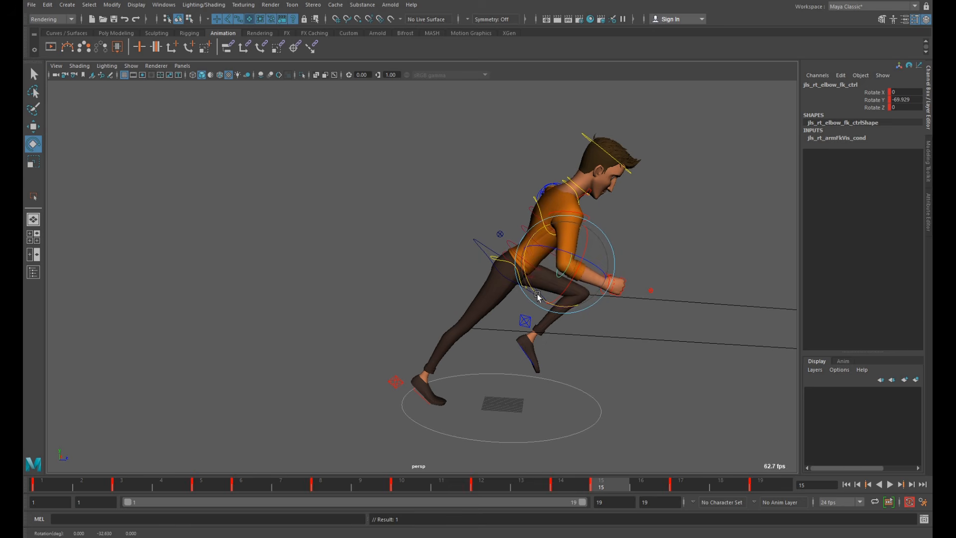
{"action": "left_click_drag", "start_coordinate": [538, 296], "coordinate": [529, 291]}
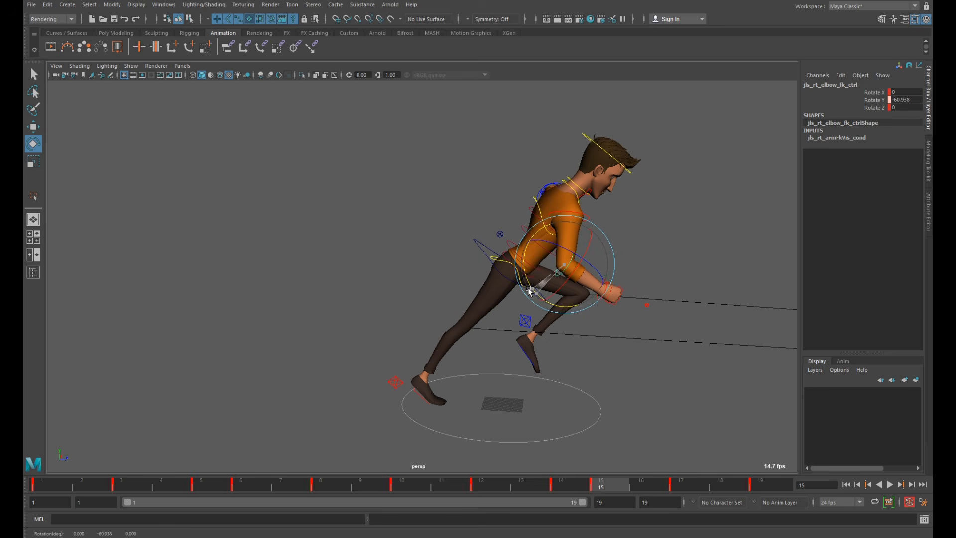
{"action": "key", "text": "s"}
Step: Rotate the right elbow to a Rotate Y of about -69.5 on frame 17 and play back the cycle
{"action": "key", "text": "."}
{"action": "key", "text": "."}
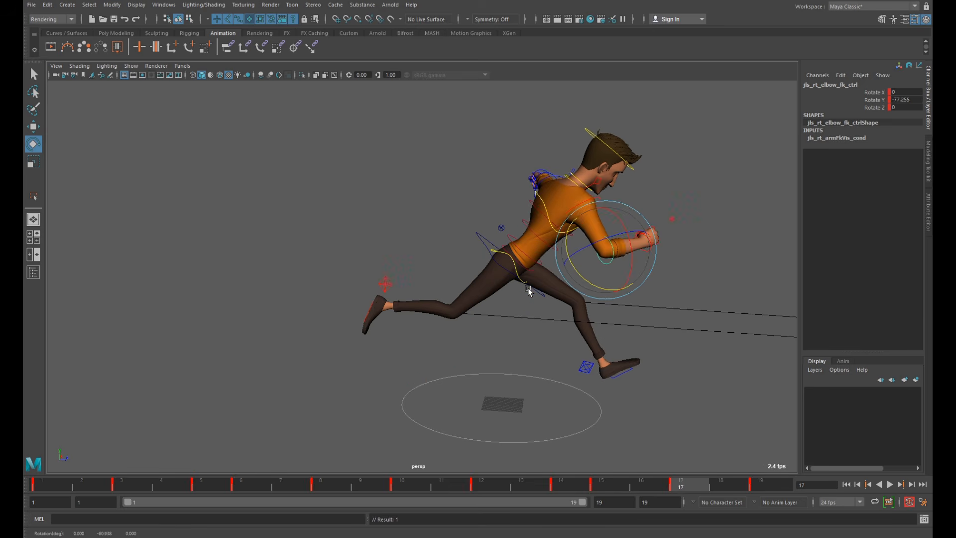
{"action": "left_click_drag", "start_coordinate": [601, 290], "coordinate": [597, 286]}
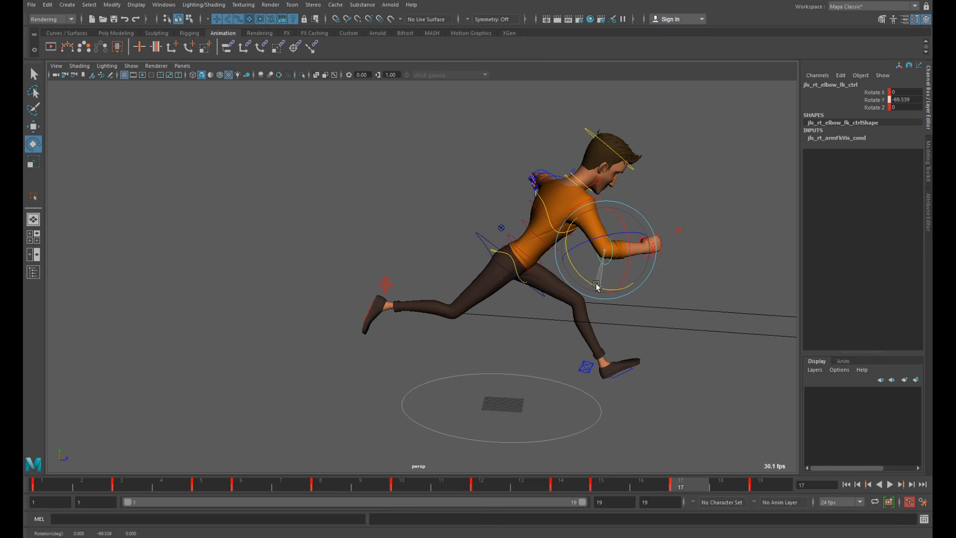
{"action": "key", "text": "."}
{"action": "left_click", "coordinate": [890, 484]}
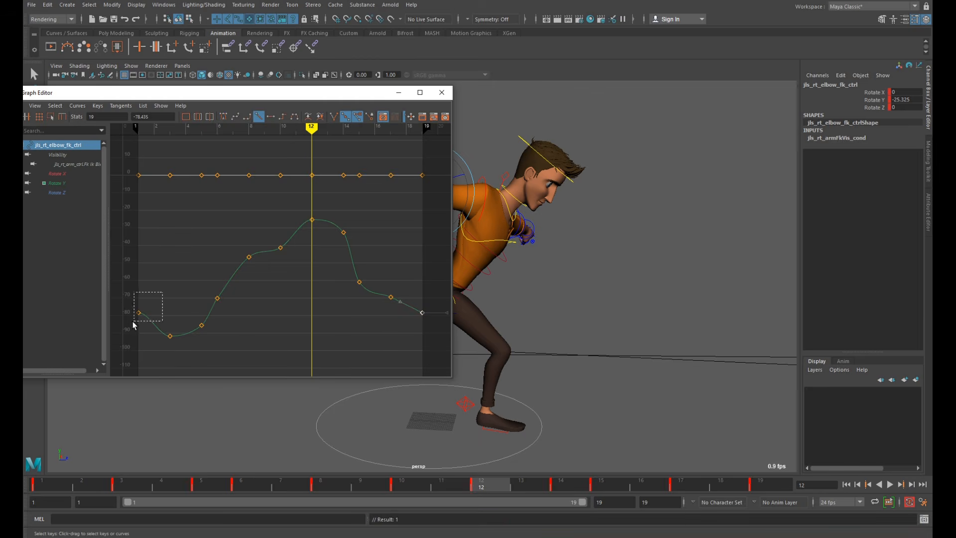
Step: Raise the right elbow's Rotate Y key at frame 10 to about -31 in the Graph Editor
{"action": "left_click_drag", "start_coordinate": [133, 324], "coordinate": [133, 323]}
{"action": "left_click_drag", "start_coordinate": [273, 237], "coordinate": [286, 262]}
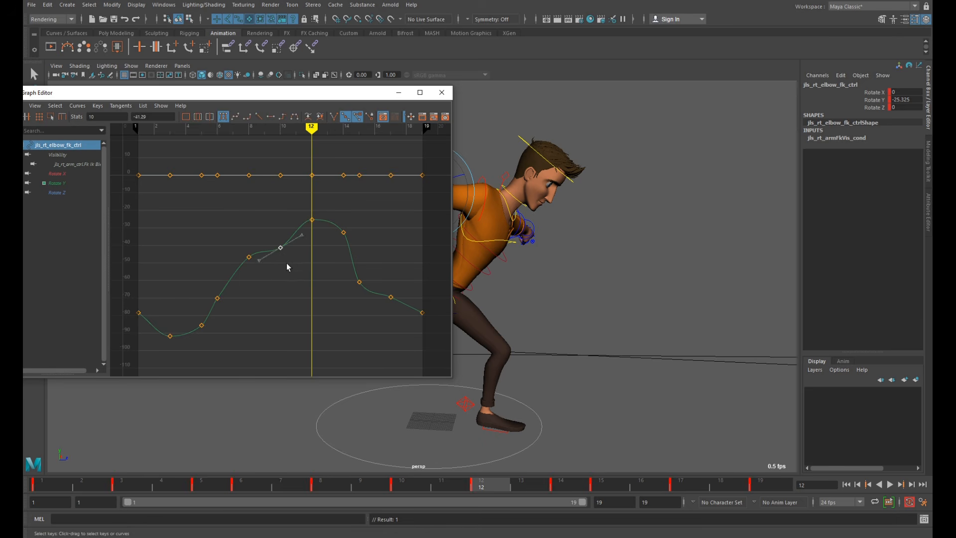
{"action": "middle_click_drag", "start_coordinate": [286, 262], "coordinate": [283, 244]}
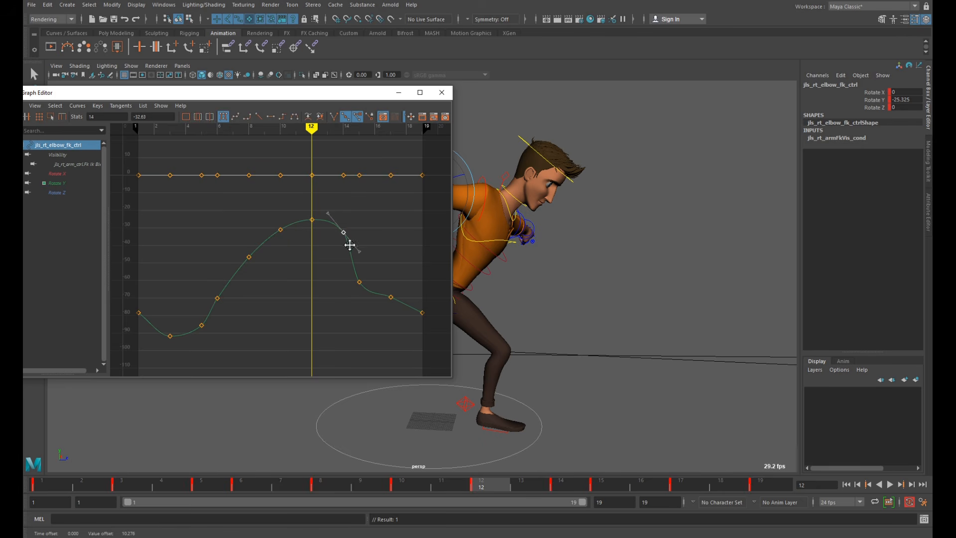
Step: Raise the right elbow's Rotate Y keys to about -42 at frame 15 and -60.6 at frame 17
{"action": "left_click_drag", "start_coordinate": [343, 271], "coordinate": [372, 297]}
{"action": "middle_click_drag", "start_coordinate": [371, 297], "coordinate": [365, 259]}
{"action": "left_click_drag", "start_coordinate": [402, 310], "coordinate": [394, 303]}
{"action": "middle_click_drag", "start_coordinate": [395, 303], "coordinate": [396, 297]}
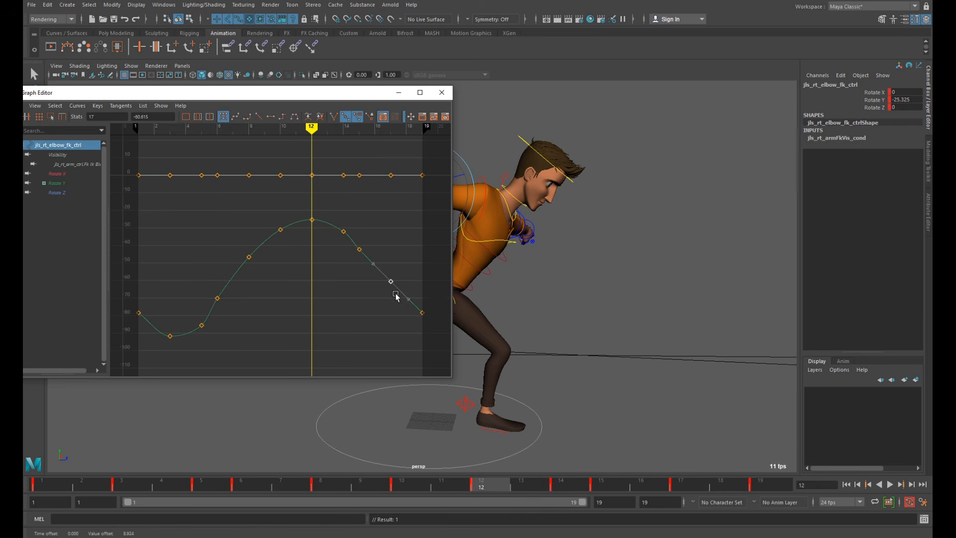
Step: Nudge the elbow's Rotate Y keys at frames 14 and 15 upward, lower the frame 6 key to about -74.5, and play back
{"action": "left_click_drag", "start_coordinate": [351, 288], "coordinate": [352, 230]}
{"action": "middle_click_drag", "start_coordinate": [233, 313], "coordinate": [235, 317]}
{"action": "left_click", "coordinate": [890, 484]}
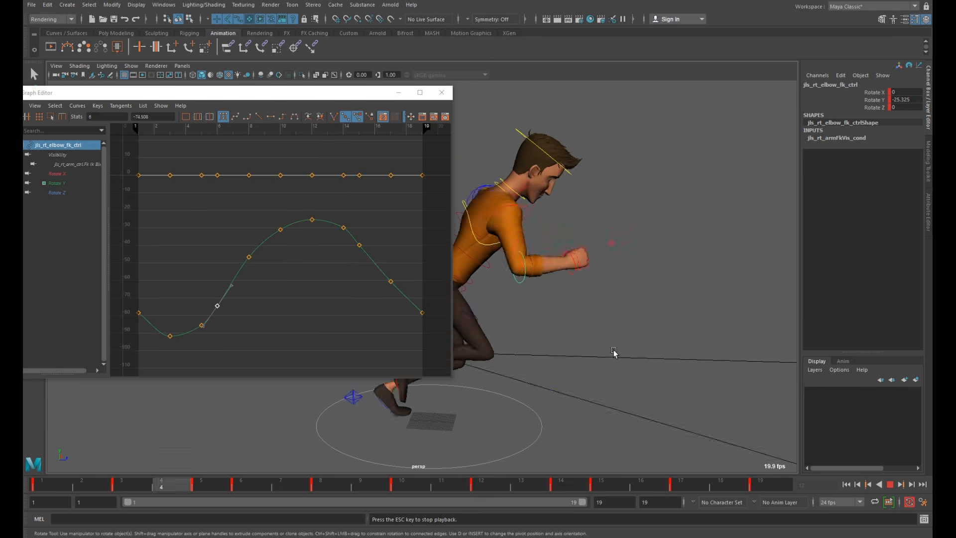
Step: Select the right upper arm FK control and raise its Rotate X key at frame 5 to about -18.8
{"action": "middle_click_drag", "start_coordinate": [642, 262], "coordinate": [681, 268], "text": "alt"}
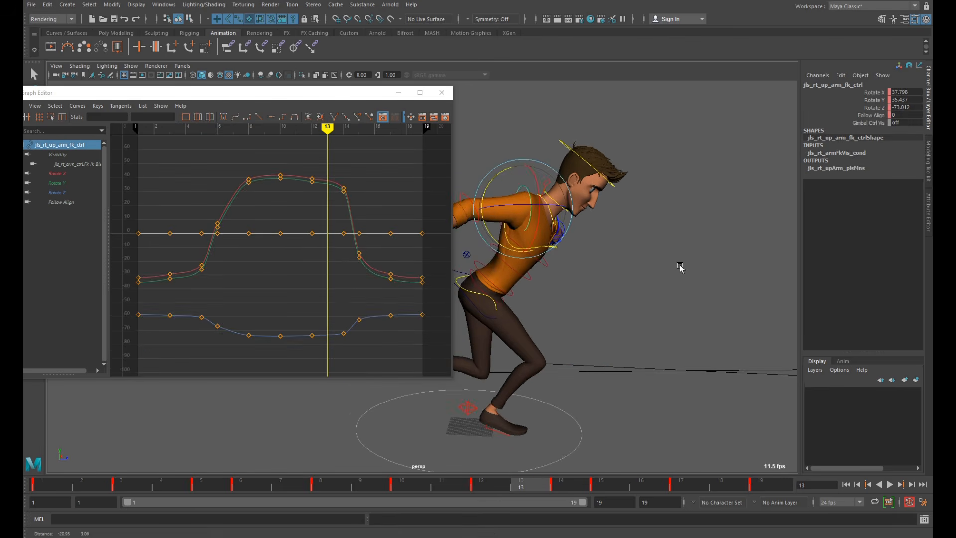
{"action": "left_click", "coordinate": [58, 174]}
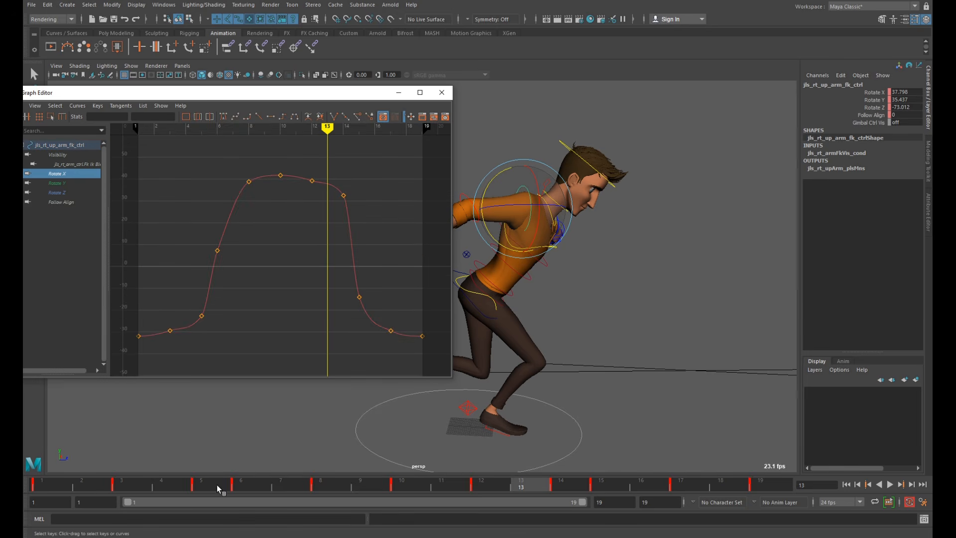
{"action": "left_click_drag", "start_coordinate": [73, 488], "coordinate": [211, 492]}
{"action": "left_click", "coordinate": [201, 316]}
{"action": "middle_click_drag", "start_coordinate": [214, 331], "coordinate": [211, 320]}
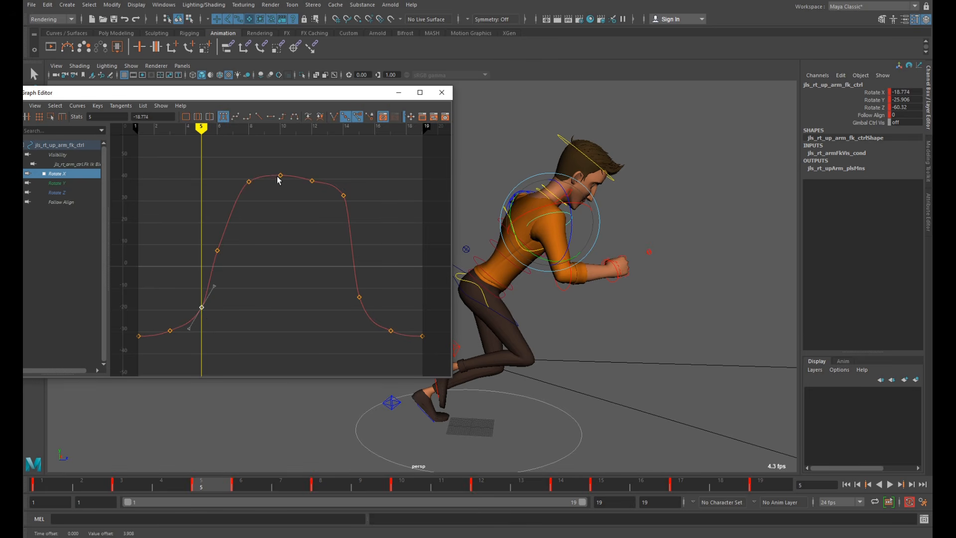
Step: Raise the right upper arm's Rotate Y key at frame 5 to about -23.7 and slightly lift the frame 10 key
{"action": "left_click", "coordinate": [53, 185]}
{"action": "left_click", "coordinate": [201, 315]}
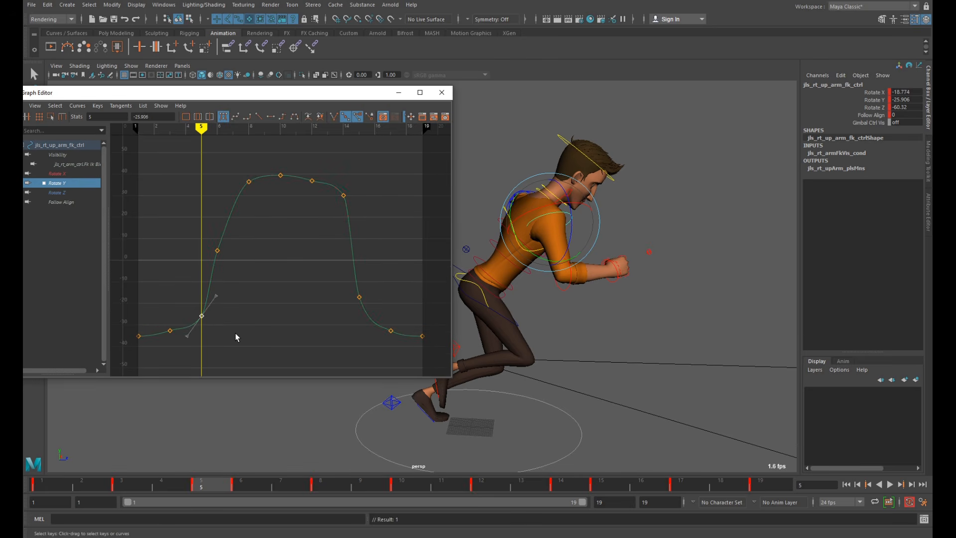
{"action": "middle_click_drag", "start_coordinate": [235, 333], "coordinate": [228, 325]}
{"action": "key", "text": "ctrl+z"}
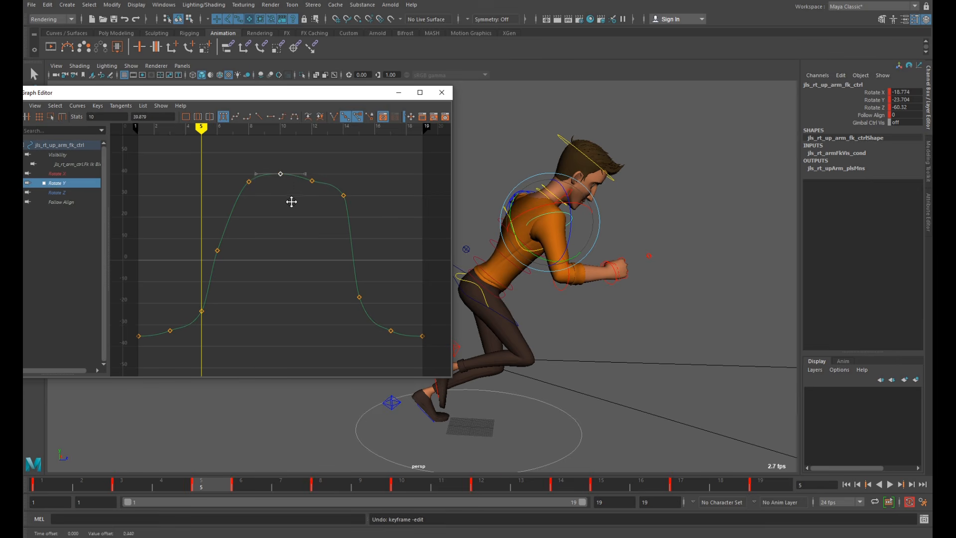
{"action": "middle_click_drag", "start_coordinate": [291, 202], "coordinate": [292, 199]}
{"action": "left_click", "coordinate": [312, 181]}
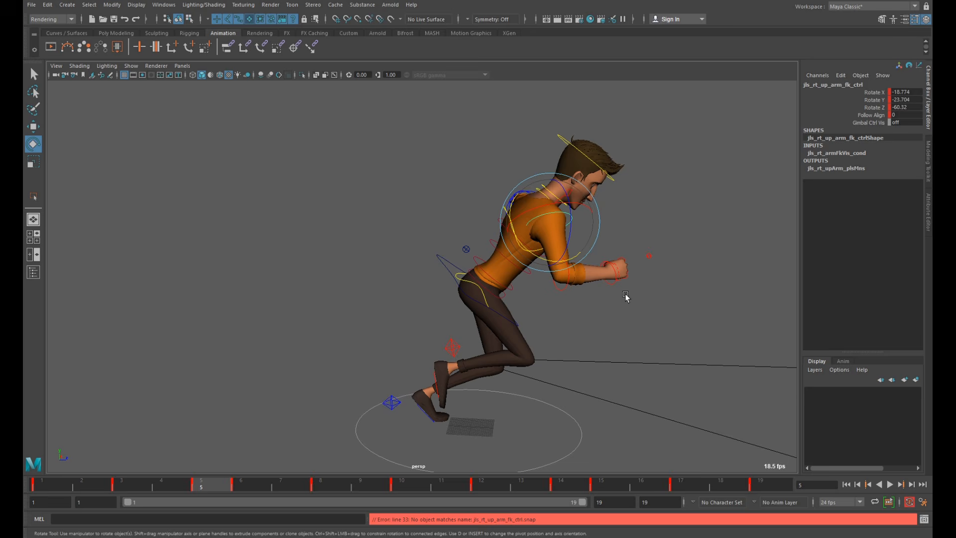
Step: Select the right wrist FK control and rotate it on frames 3 and 5, with Rotate Y about -26 on frame 5
{"action": "left_click", "coordinate": [614, 289]}
{"action": "left_click", "coordinate": [63, 487]}
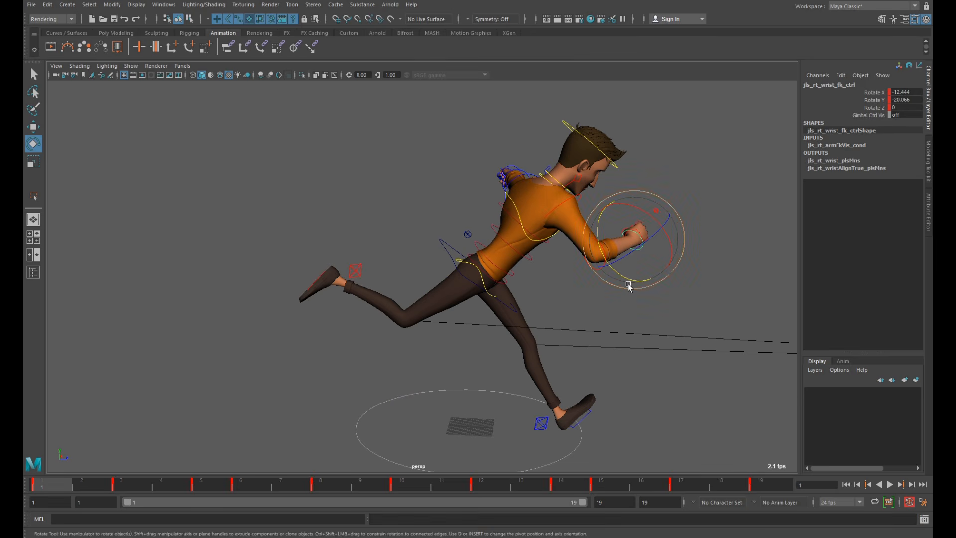
{"action": "key", "text": "period"}
{"action": "left_click_drag", "start_coordinate": [601, 277], "coordinate": [592, 306]}
{"action": "key", "text": "period"}
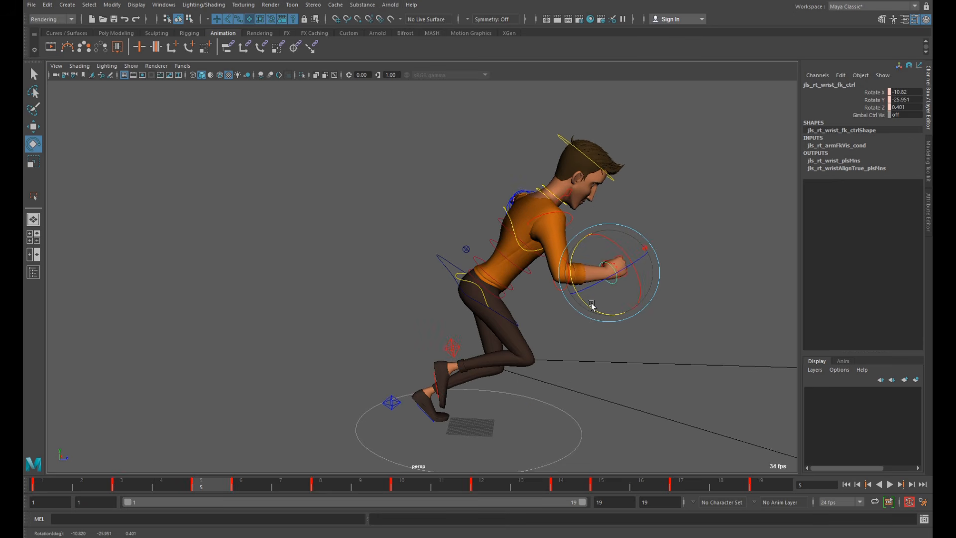
Step: Rotate the right wrist to a Rotate Y of about -17.7 on frame 6 and -15.2 on frame 8
{"action": "key", "text": "period"}
{"action": "left_click_drag", "start_coordinate": [479, 327], "coordinate": [494, 327]}
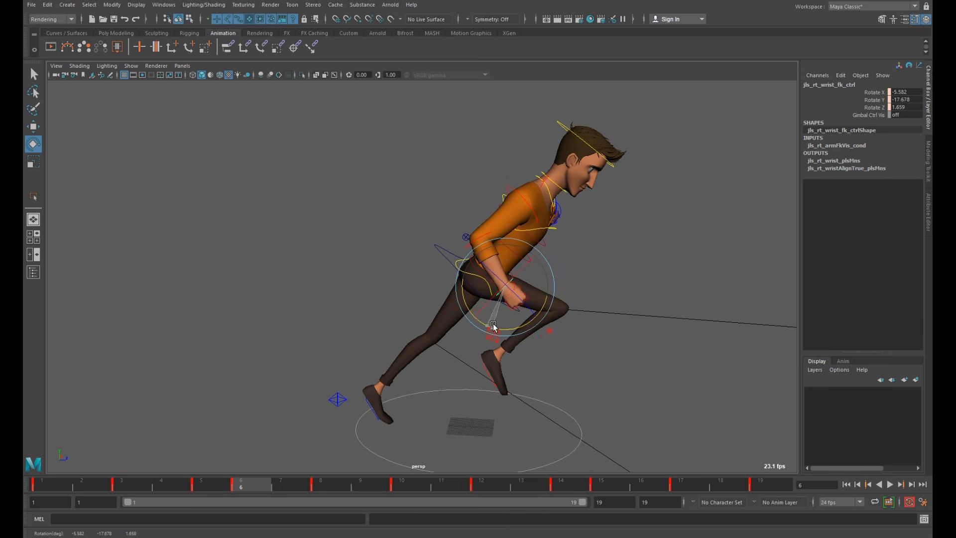
{"action": "key", "text": "period"}
{"action": "left_click_drag", "start_coordinate": [418, 253], "coordinate": [428, 256]}
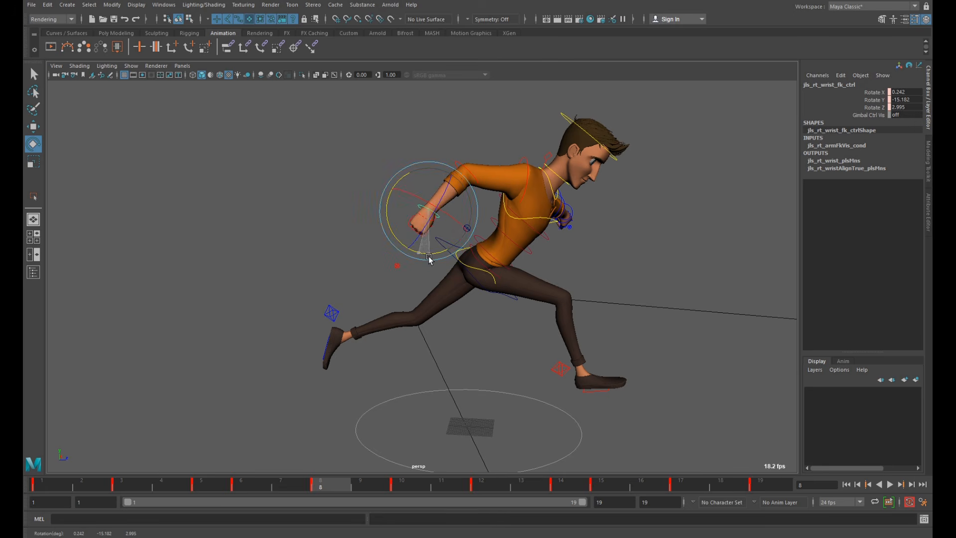
Step: Adjust the right wrist's bend from frame 10 onward, with Rotate Y about -0.4 on frame 15
{"action": "key", "text": "period"}
{"action": "left_click_drag", "start_coordinate": [404, 223], "coordinate": [405, 284]}
{"action": "key", "text": "period"}
{"action": "key", "text": "period"}
{"action": "key", "text": "period"}
{"action": "mouse_move", "coordinate": [538, 320]}
{"action": "left_mouse_down"}
{"action": "mouse_move", "coordinate": [537, 333]}
{"action": "mouse_move", "coordinate": [529, 322]}
{"action": "left_mouse_up"}
Step: Rotate the right wrist to a Rotate Y of about -8.4 on frame 17 and play back the run cycle
{"action": "key", "text": "period"}
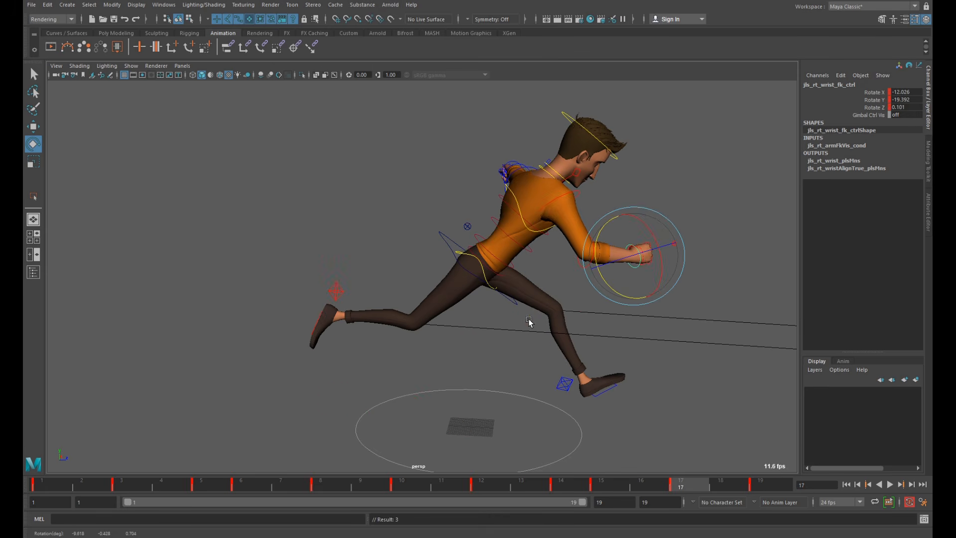
{"action": "left_click_drag", "start_coordinate": [616, 289], "coordinate": [617, 285]}
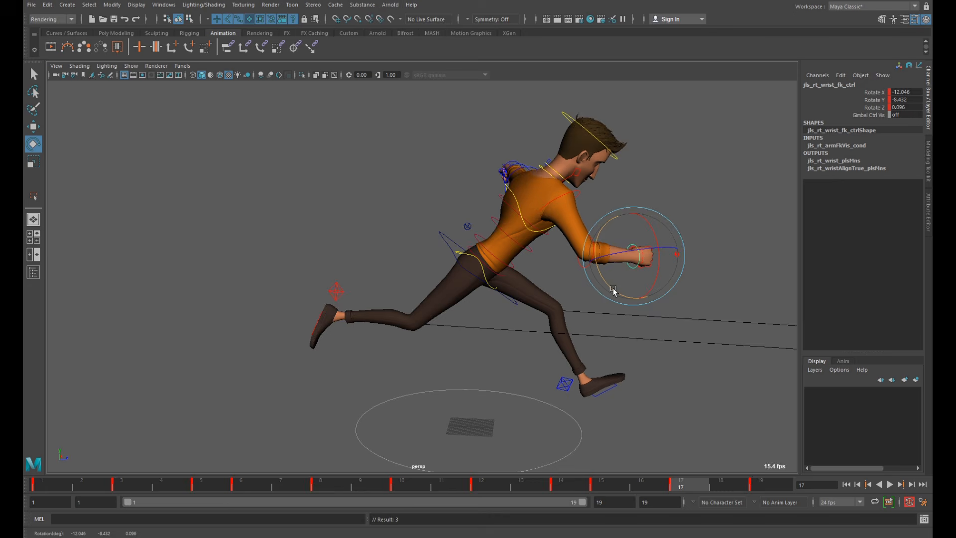
{"action": "key", "text": "period"}
{"action": "key", "text": "alt+v"}
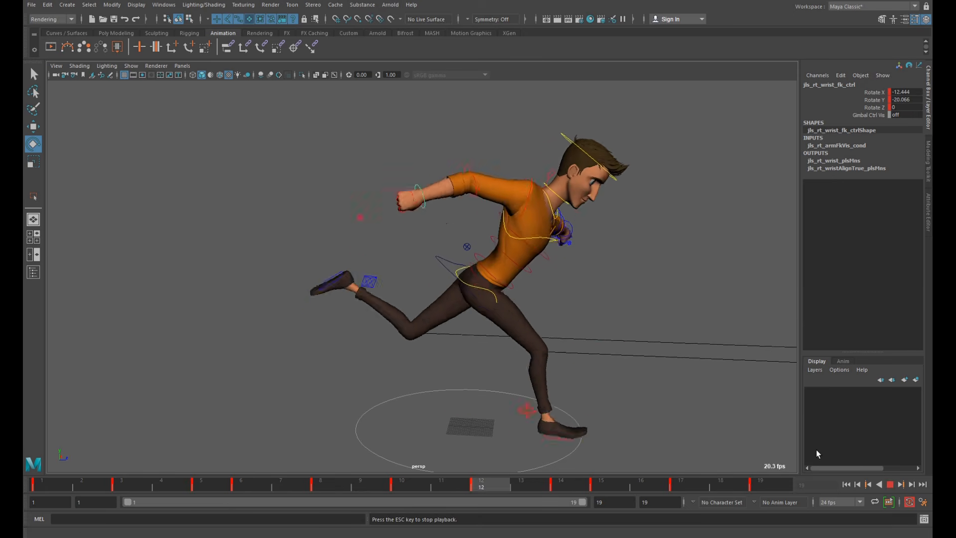
Step: Stop the run cycle playback and select the chest's spine IK shoulder control on frame 19
{"action": "left_click_drag", "start_coordinate": [611, 339], "coordinate": [483, 335], "text": "alt"}
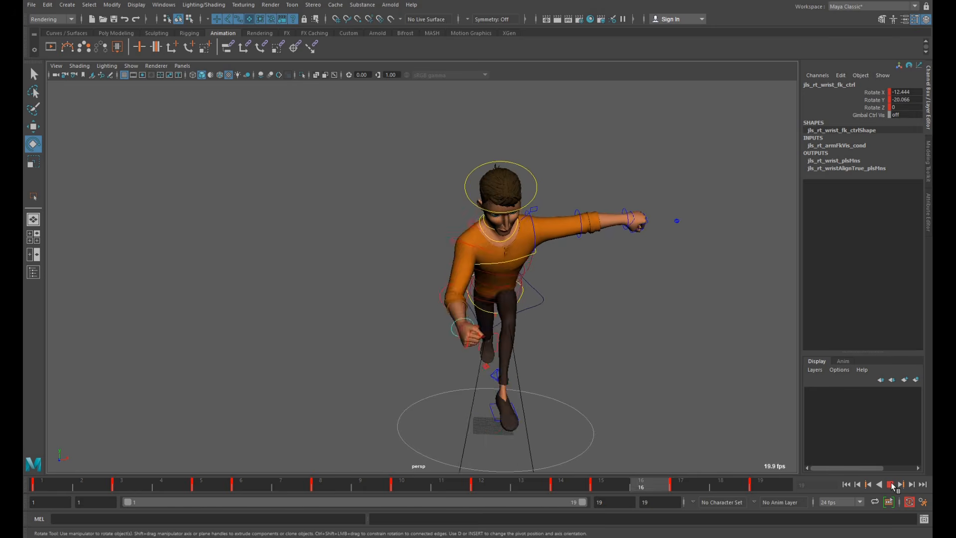
{"action": "left_click", "coordinate": [890, 484]}
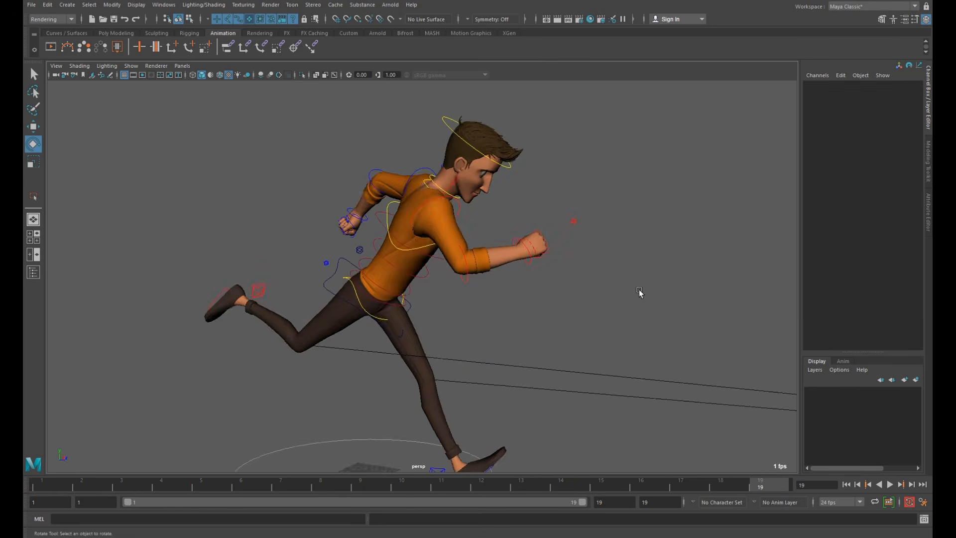
{"action": "left_click_drag", "start_coordinate": [638, 295], "coordinate": [568, 299], "text": "alt"}
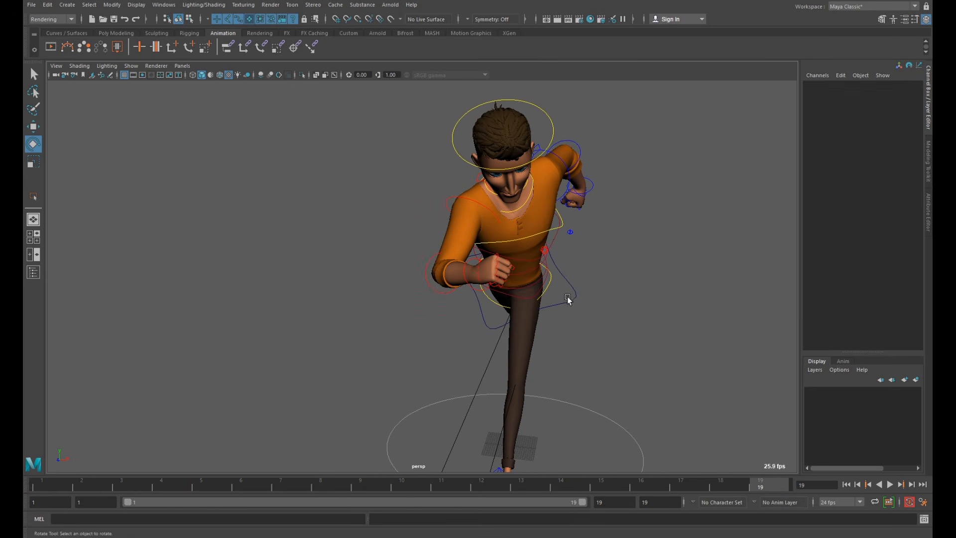
{"action": "left_click", "coordinate": [551, 232]}
{"action": "left_click_drag", "start_coordinate": [621, 282], "coordinate": [640, 294], "text": "alt"}
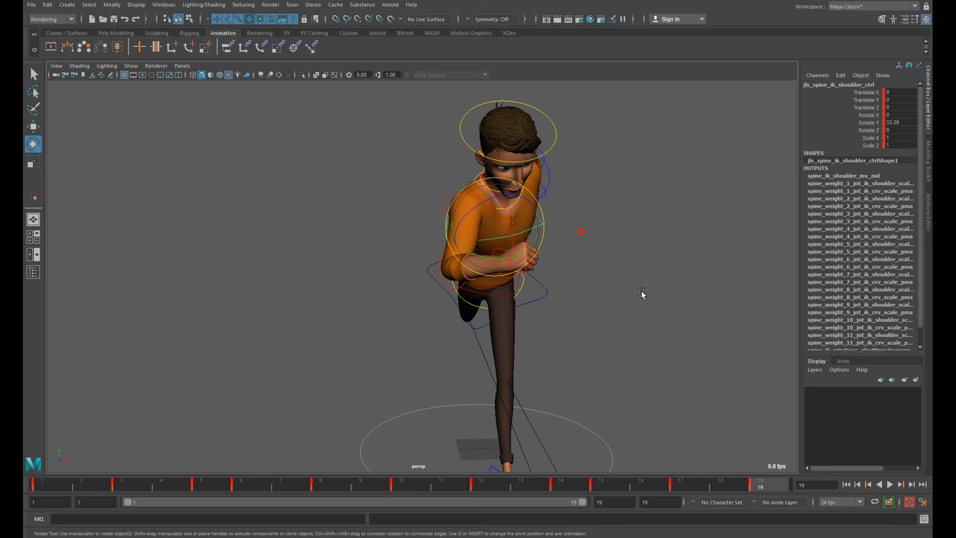
{"action": "left_click_drag", "start_coordinate": [483, 210], "coordinate": [467, 208]}
{"action": "key", "text": "ctrl+z"}
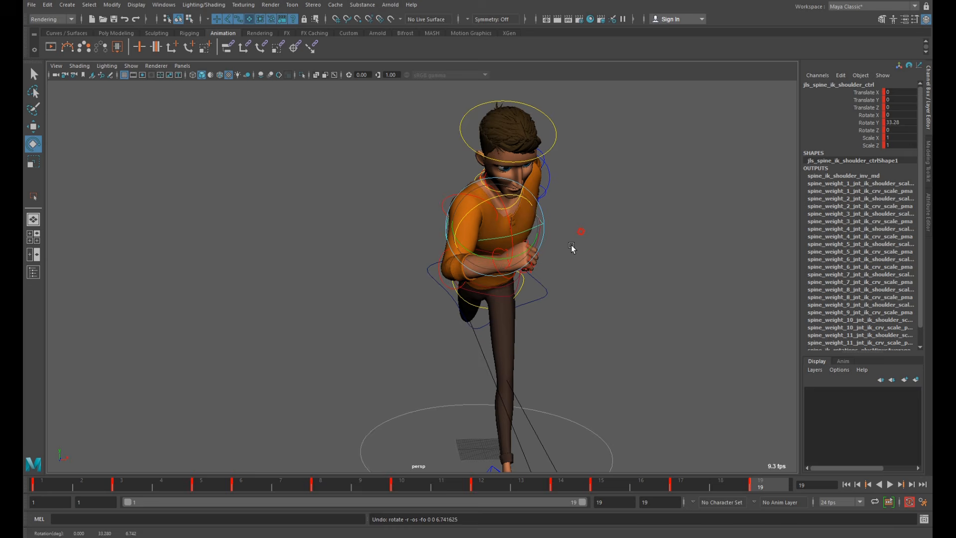
Step: On frame 1, tilt the spine shoulder control to a Rotate Z of about 4.6
{"action": "mouse_move", "coordinate": [571, 246]}
{"action": "left_mouse_down", "text": "alt"}
{"action": "mouse_move", "coordinate": [541, 248]}
{"action": "mouse_move", "coordinate": [565, 246]}
{"action": "left_mouse_up", "text": "alt"}
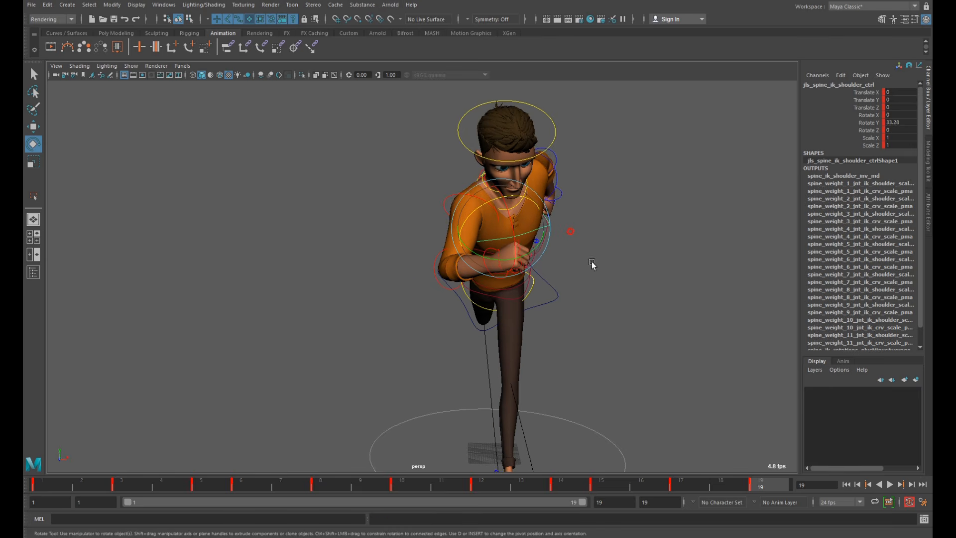
{"action": "left_click_drag", "start_coordinate": [592, 264], "coordinate": [584, 261], "text": "alt"}
{"action": "left_click", "coordinate": [44, 485]}
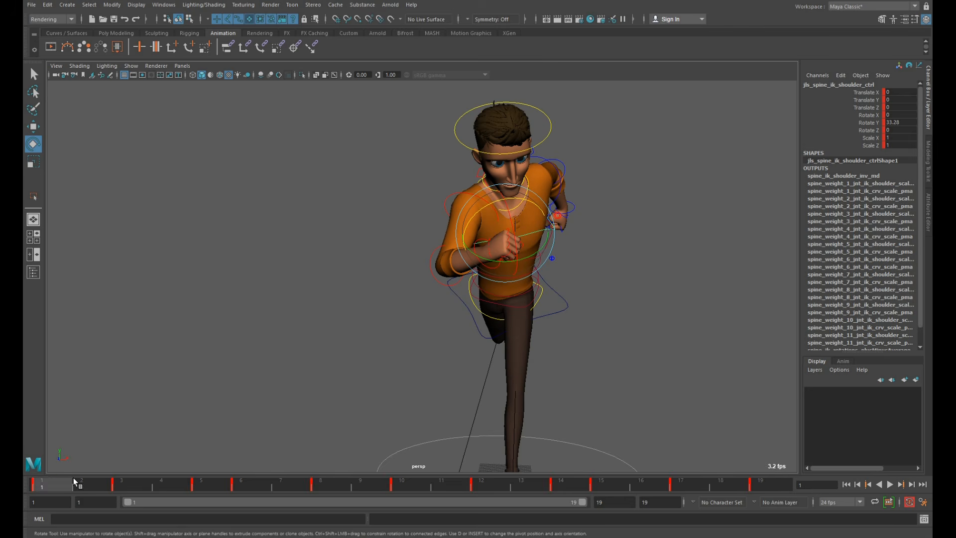
{"action": "left_click_drag", "start_coordinate": [62, 483], "coordinate": [37, 488]}
{"action": "left_click_drag", "start_coordinate": [503, 341], "coordinate": [470, 346], "text": "alt"}
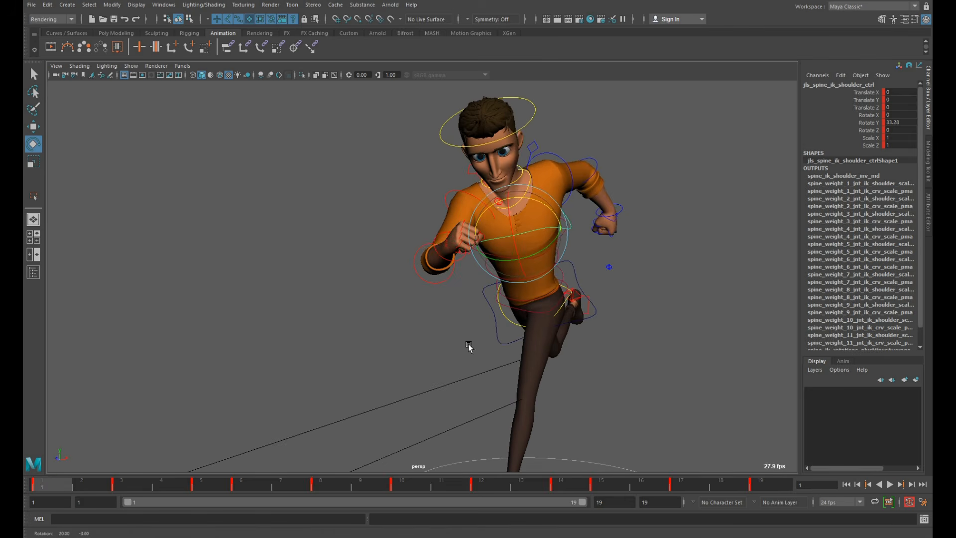
{"action": "left_click_drag", "start_coordinate": [545, 205], "coordinate": [542, 204]}
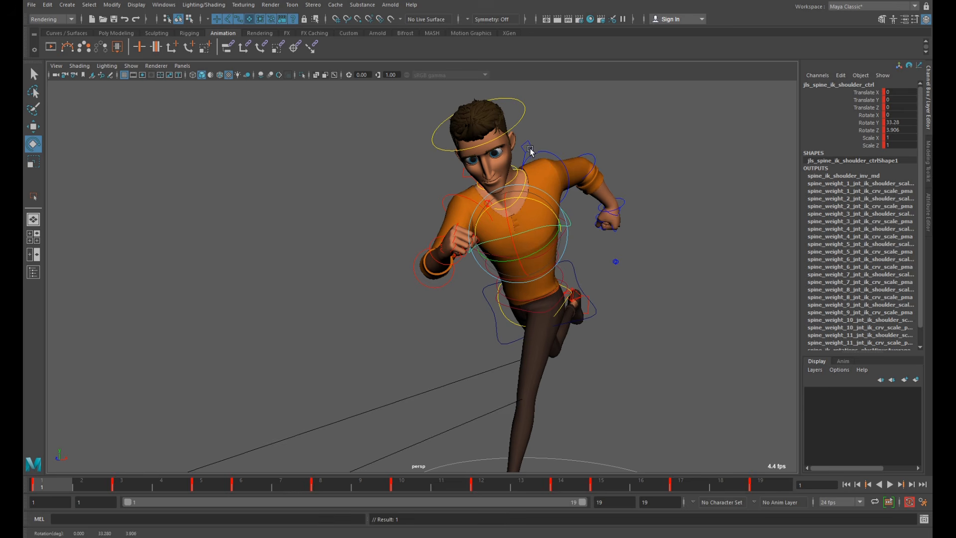
{"action": "left_click_drag", "start_coordinate": [538, 201], "coordinate": [546, 237]}
{"action": "left_click_drag", "start_coordinate": [534, 202], "coordinate": [532, 201]}
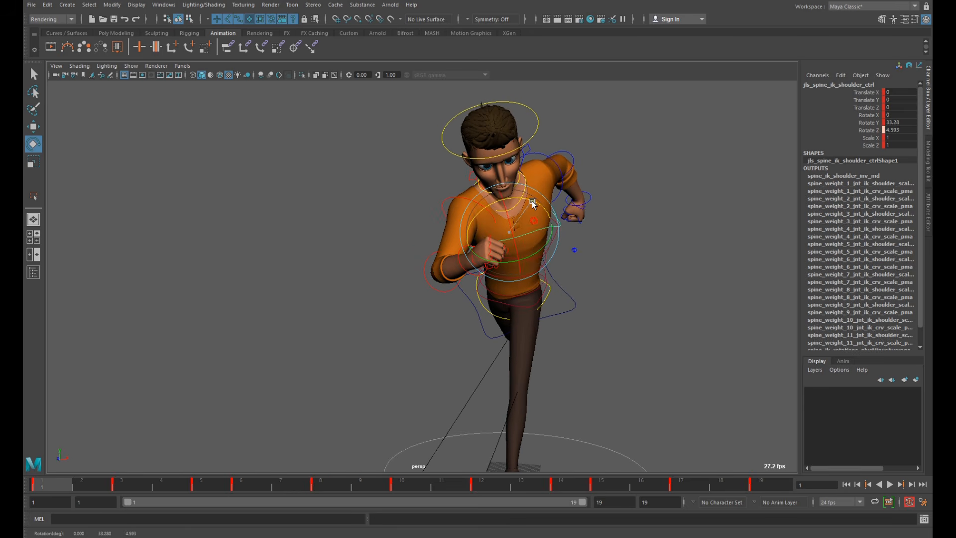
Step: Open the Graph Editor on the shoulder control's Rotate Z curve and raise its frame 19 key to about 4.58
{"action": "left_click", "coordinate": [174, 7]}
{"action": "mouse_move", "coordinate": [186, 57]}
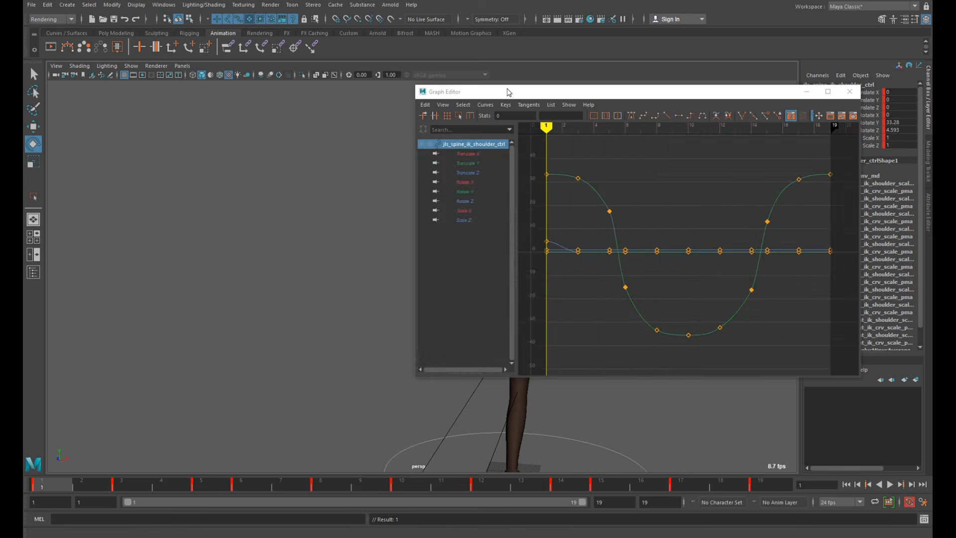
{"action": "left_click_drag", "start_coordinate": [508, 92], "coordinate": [194, 110]}
{"action": "left_click", "coordinate": [150, 219]}
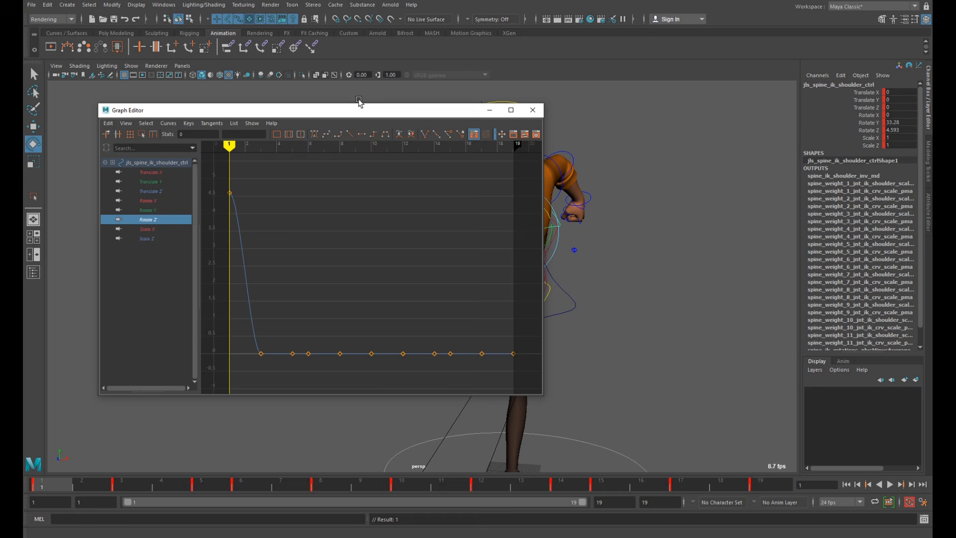
{"action": "left_click_drag", "start_coordinate": [349, 103], "coordinate": [349, 174]}
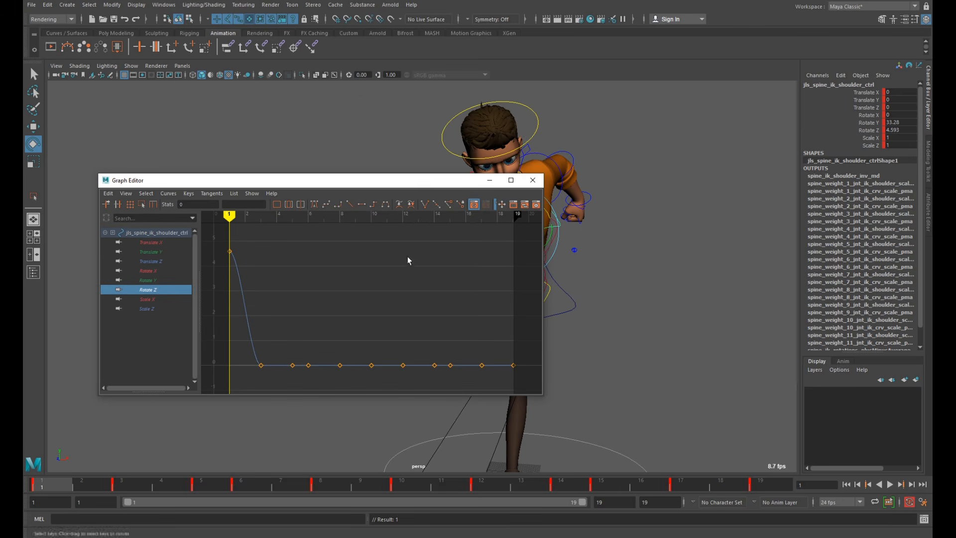
{"action": "left_click_drag", "start_coordinate": [419, 179], "coordinate": [352, 150]}
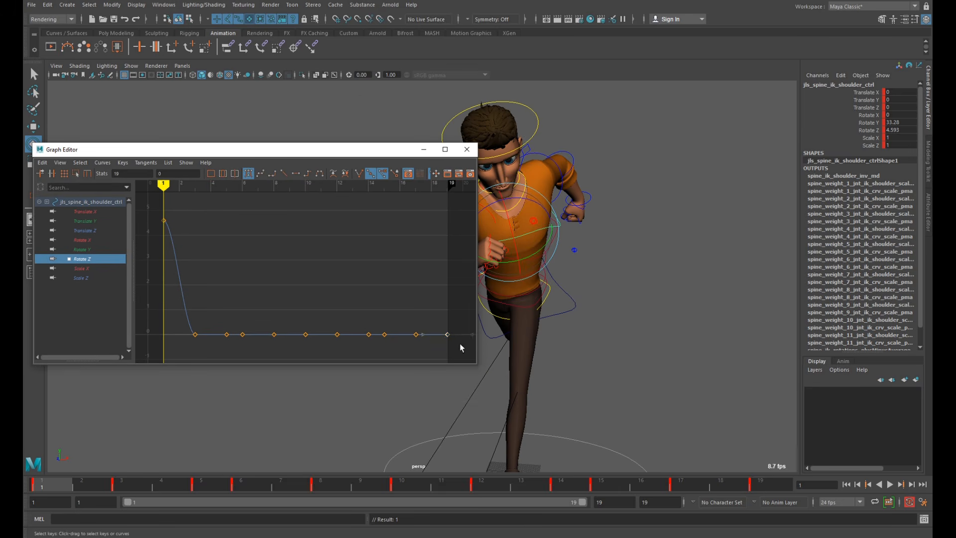
{"action": "left_click", "coordinate": [447, 334]}
{"action": "middle_click_drag", "start_coordinate": [452, 343], "coordinate": [451, 228]}
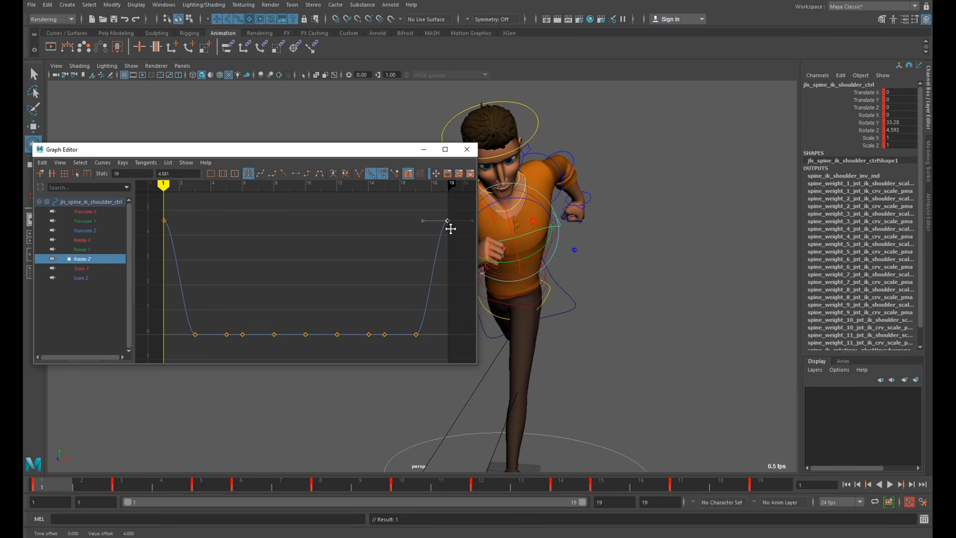
Step: Lower the shoulder control's Rotate Z key on frame 10 to about -4.46
{"action": "left_click", "coordinate": [417, 475]}
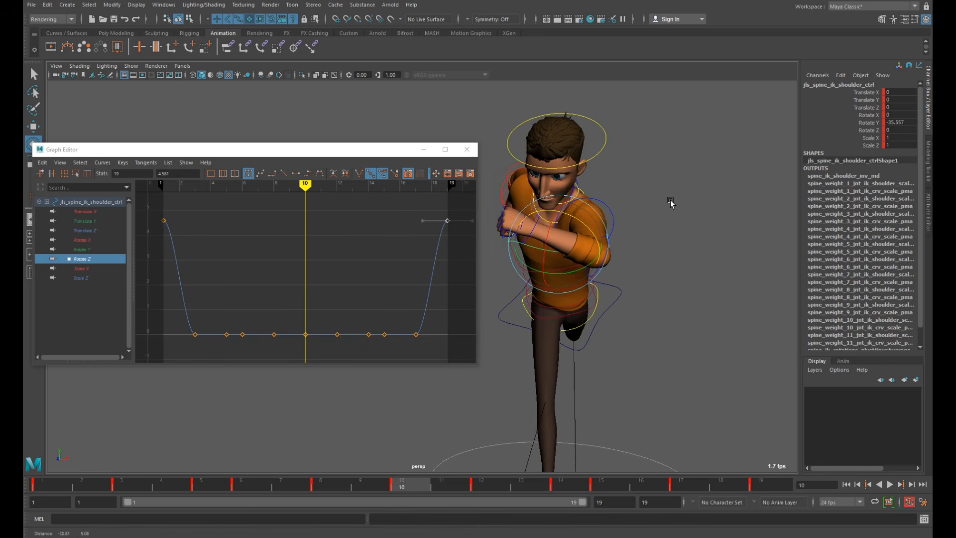
{"action": "left_click_drag", "start_coordinate": [294, 328], "coordinate": [313, 355]}
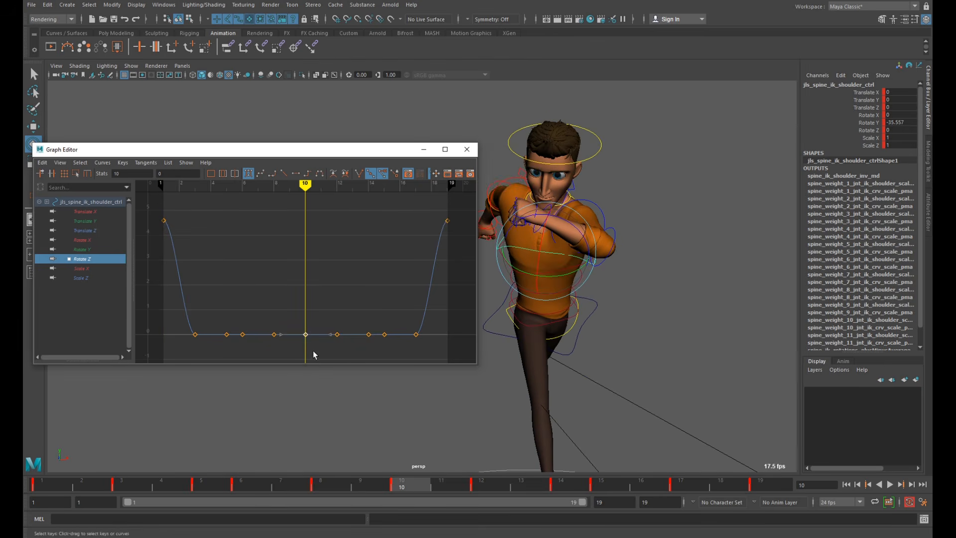
{"action": "middle_click_drag", "start_coordinate": [314, 354], "coordinate": [310, 388]}
{"action": "middle_click_drag", "start_coordinate": [342, 324], "coordinate": [346, 268], "text": "alt"}
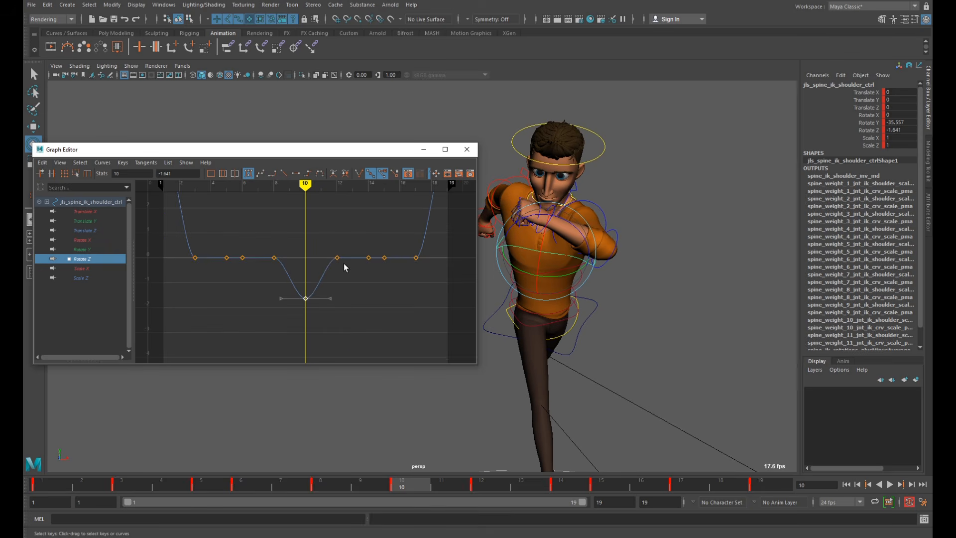
{"action": "middle_click_drag", "start_coordinate": [310, 313], "coordinate": [320, 341]}
{"action": "right_click_drag", "start_coordinate": [320, 342], "coordinate": [333, 277], "text": "alt"}
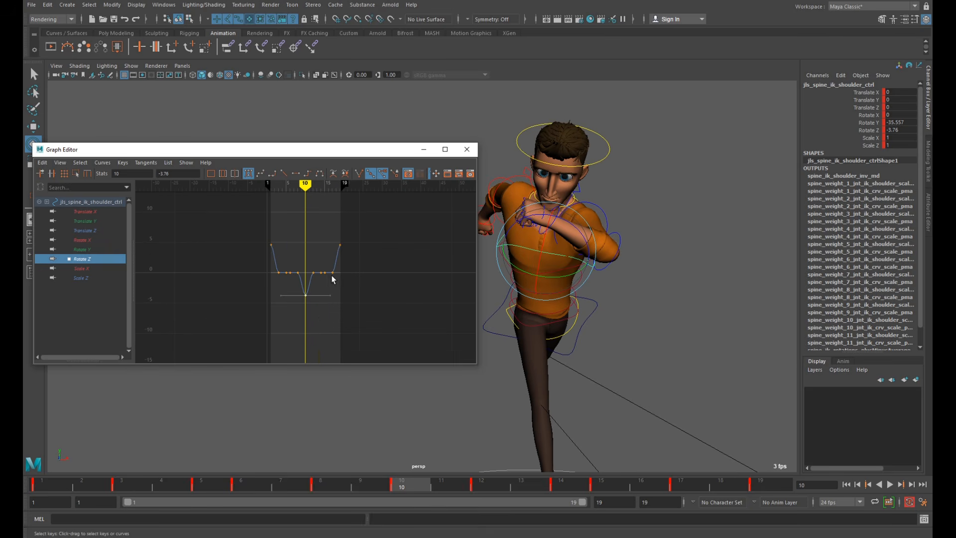
{"action": "middle_click_drag", "start_coordinate": [316, 305], "coordinate": [317, 312]}
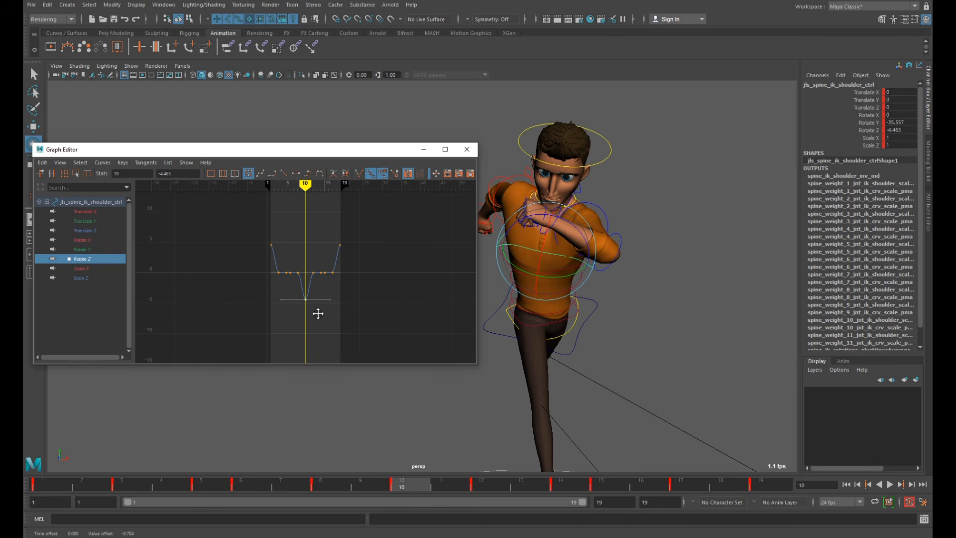
{"action": "right_click_drag", "start_coordinate": [316, 311], "coordinate": [320, 318], "text": "alt"}
Step: Raise the shoulder control's Rotate Z key on frame 3 to about 3.73
{"action": "left_click_drag", "start_coordinate": [68, 477], "coordinate": [130, 480]}
{"action": "key", "text": "f"}
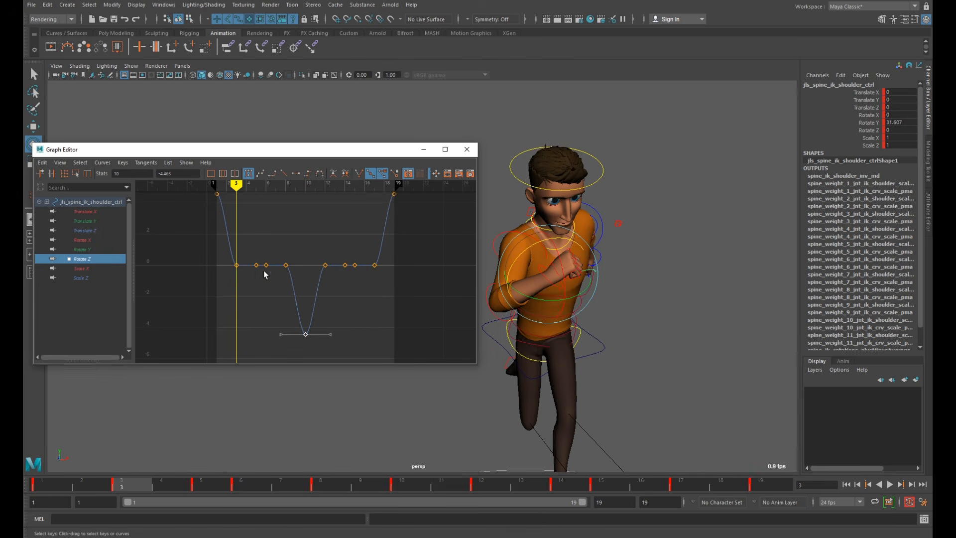
{"action": "left_click_drag", "start_coordinate": [246, 279], "coordinate": [247, 279]}
{"action": "left_click_drag", "start_coordinate": [363, 247], "coordinate": [386, 274], "text": "shift"}
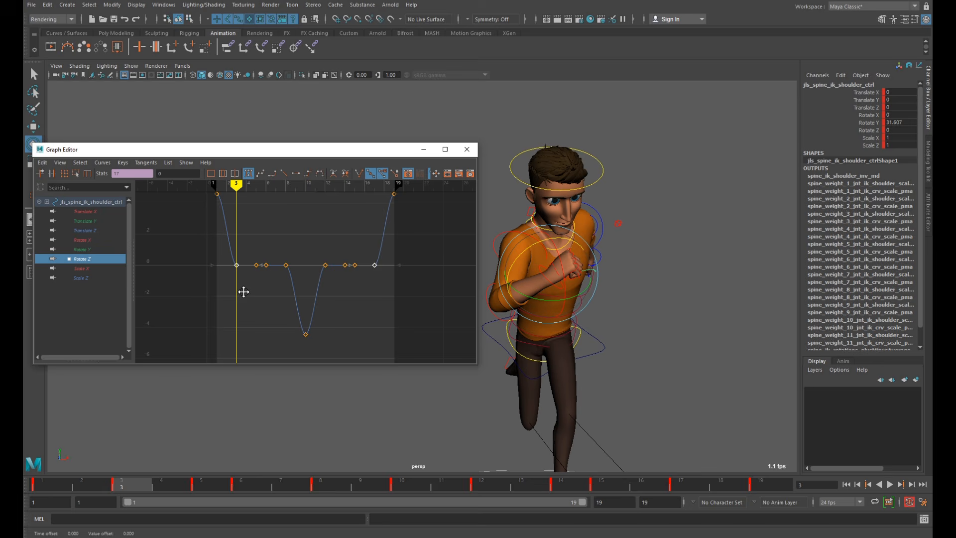
{"action": "middle_click_drag", "start_coordinate": [242, 288], "coordinate": [244, 287]}
{"action": "key", "text": "ctrl+z"}
{"action": "left_click_drag", "start_coordinate": [225, 243], "coordinate": [247, 279]}
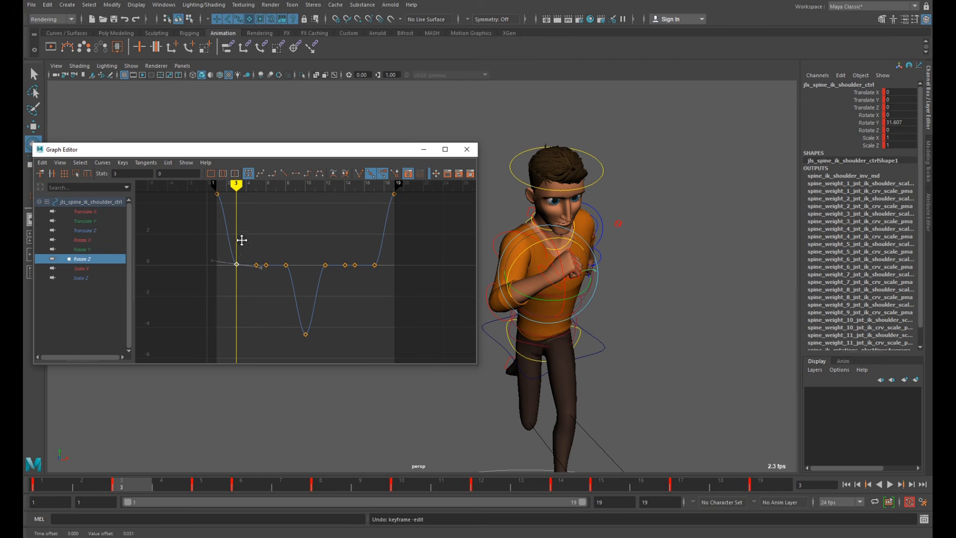
{"action": "middle_click_drag", "start_coordinate": [244, 279], "coordinate": [242, 222]}
Step: Shape the Rotate Z curve with keys at about 0.92 on frame 5 and -2.69 on frame 6
{"action": "left_click", "coordinate": [161, 487]}
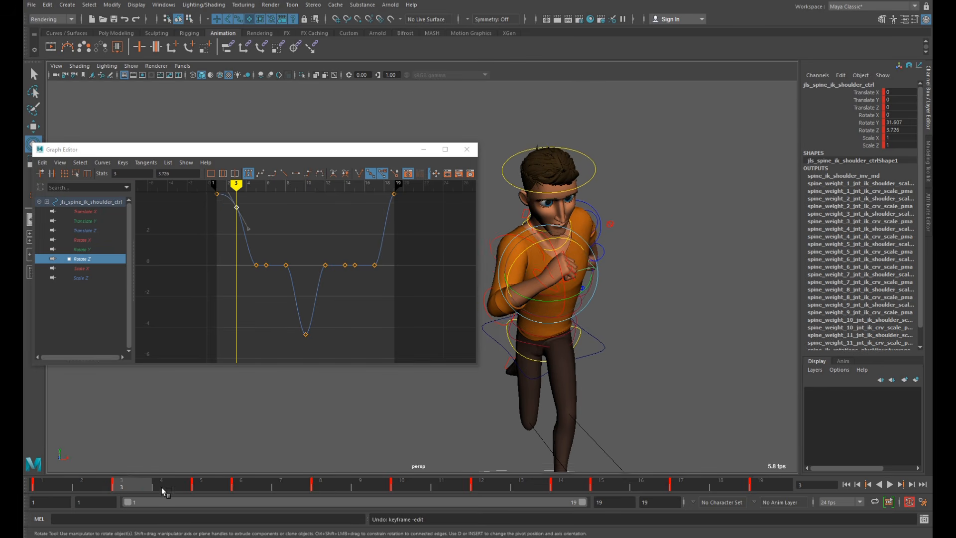
{"action": "left_click", "coordinate": [201, 488]}
{"action": "left_click_drag", "start_coordinate": [241, 247], "coordinate": [264, 280]}
{"action": "middle_click_drag", "start_coordinate": [256, 282], "coordinate": [256, 268]}
{"action": "left_click", "coordinate": [292, 245]}
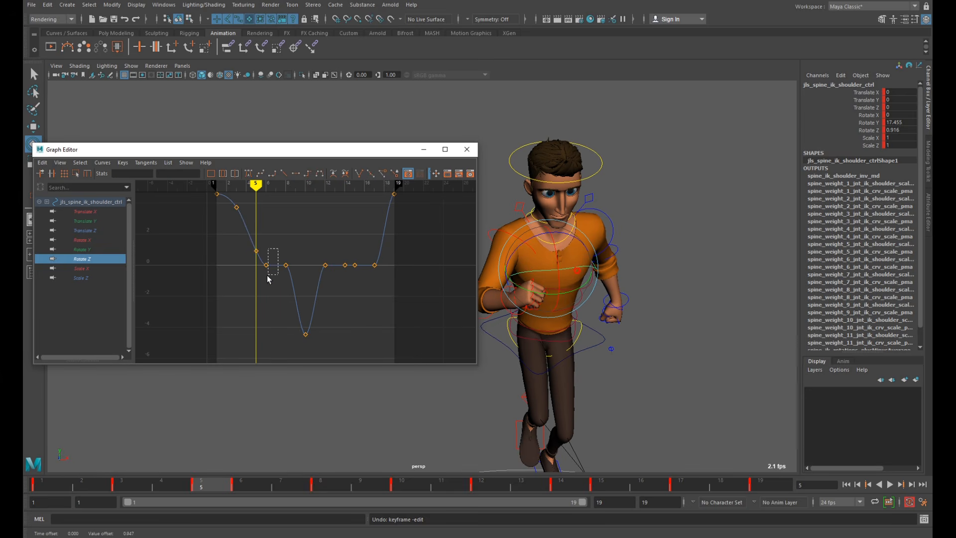
{"action": "left_click_drag", "start_coordinate": [267, 279], "coordinate": [267, 279]}
{"action": "middle_click_drag", "start_coordinate": [267, 280], "coordinate": [267, 321]}
{"action": "left_click", "coordinate": [246, 487]}
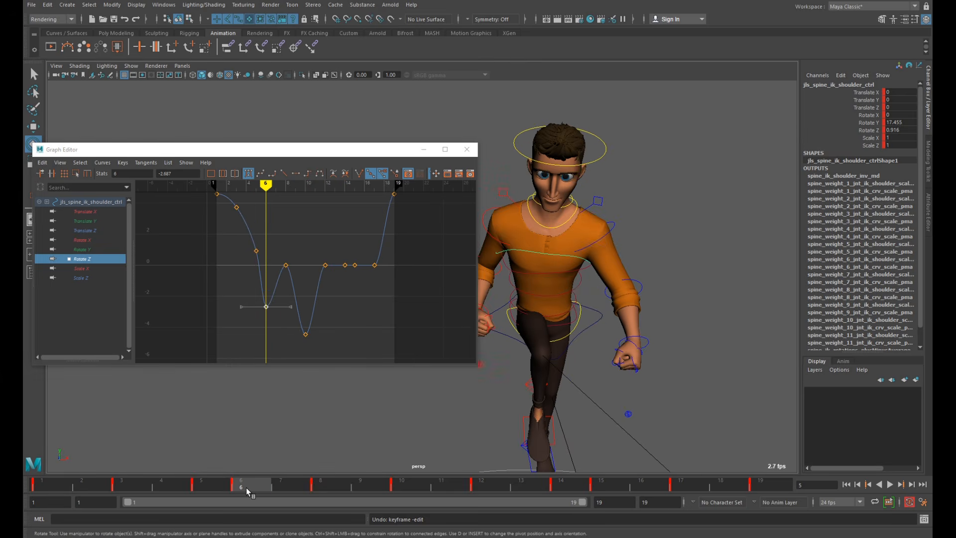
Step: Lower the Rotate Z keys on frames 8 and 12, with about -4.18 on frame 8
{"action": "left_click", "coordinate": [285, 265]}
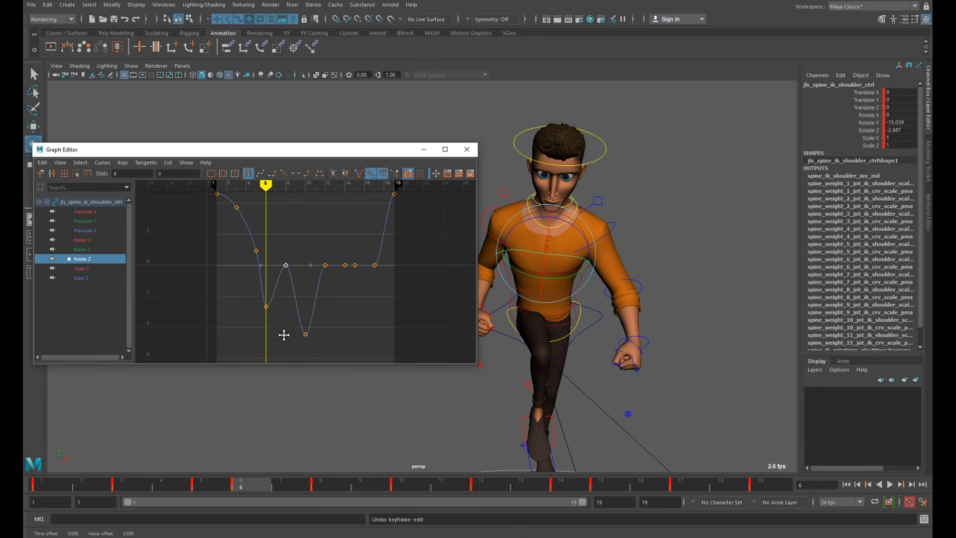
{"action": "middle_click_drag", "start_coordinate": [284, 335], "coordinate": [282, 356]}
{"action": "middle_click_drag", "start_coordinate": [329, 287], "coordinate": [328, 342]}
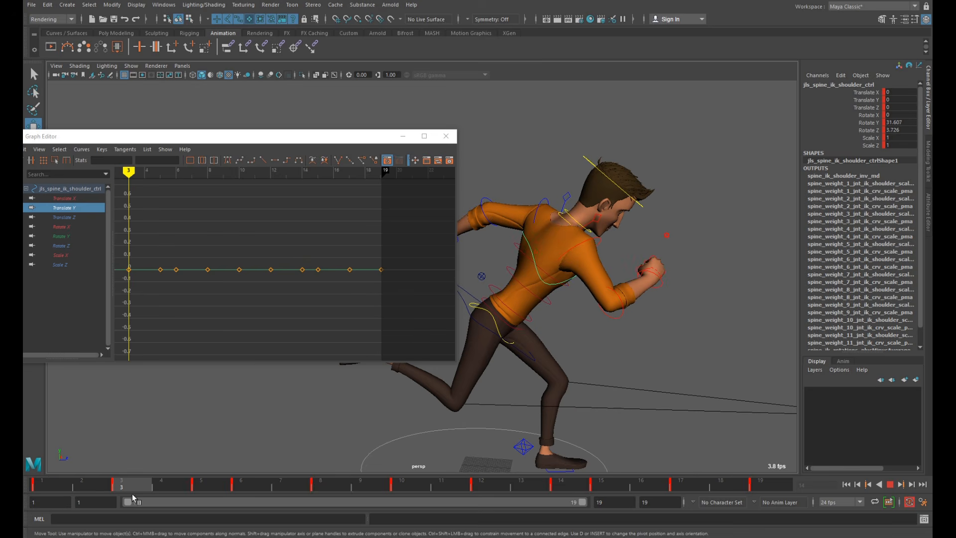
Step: Stop playback and move the shoulder control down to a Translate Y of about -2.87 on frame 3 and -2.6 on frame 5
{"action": "key", "text": "Escape"}
{"action": "left_click_drag", "start_coordinate": [571, 239], "coordinate": [559, 243]}
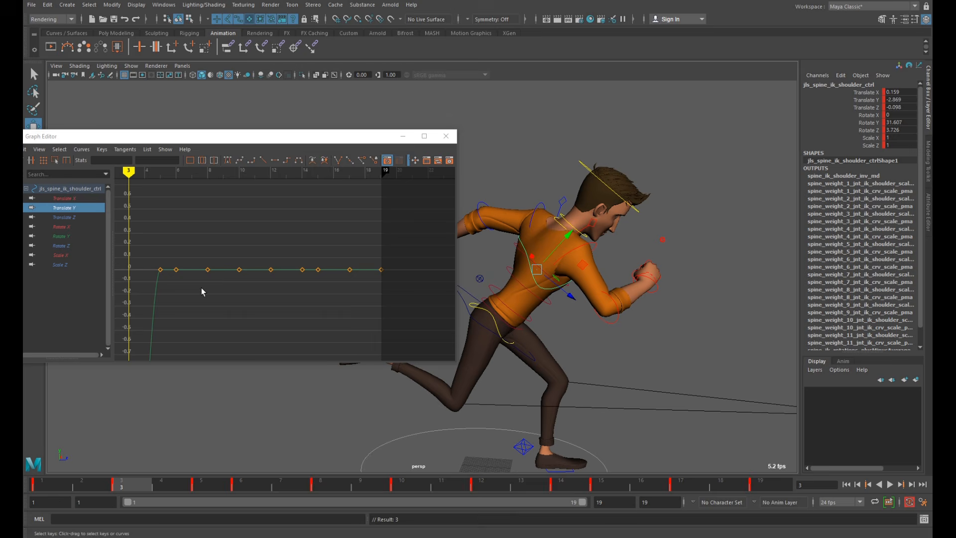
{"action": "left_click", "coordinate": [200, 486]}
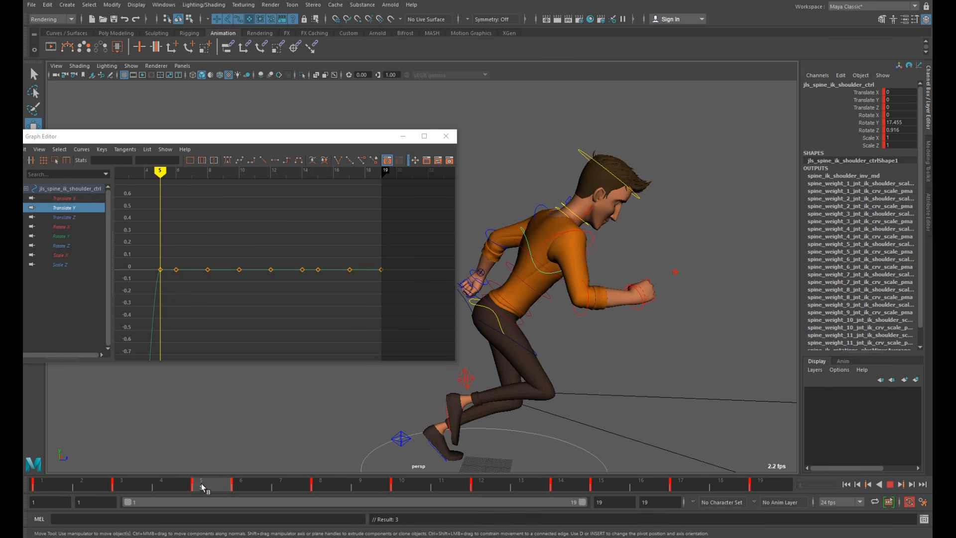
{"action": "left_click_drag", "start_coordinate": [567, 227], "coordinate": [567, 235]}
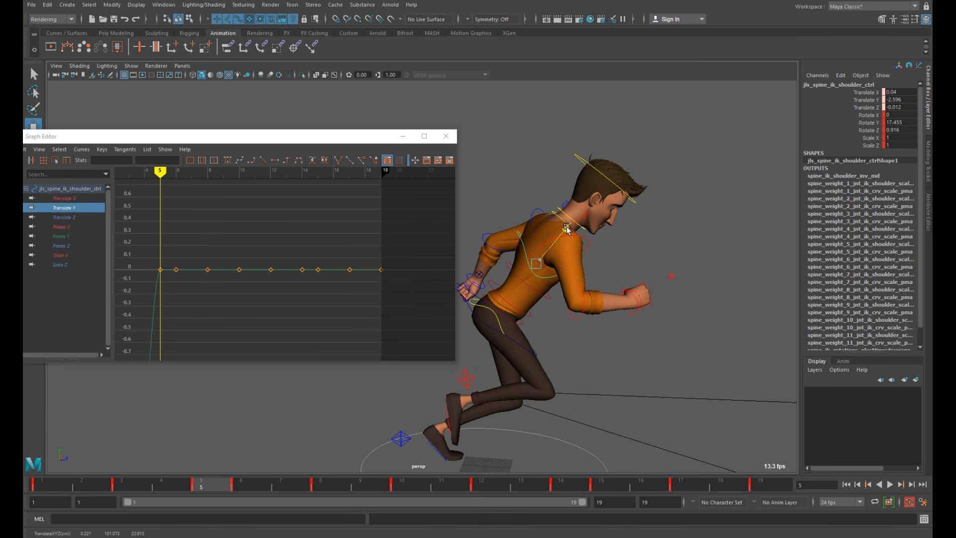
Step: Move the shoulder control up to a Translate Y of about 1.68 on frame 6 and 1.18 on frame 8
{"action": "left_click", "coordinate": [242, 486]}
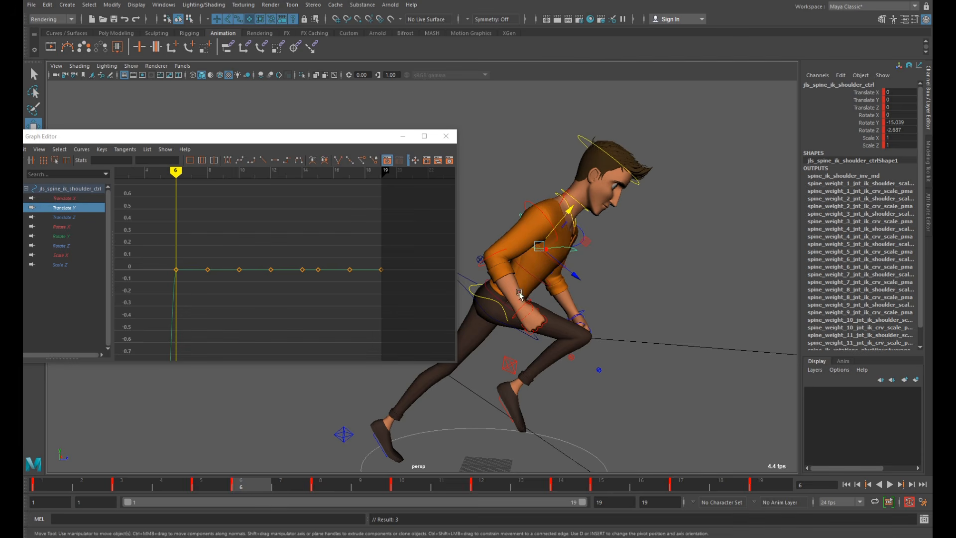
{"action": "left_click_drag", "start_coordinate": [560, 235], "coordinate": [561, 222]}
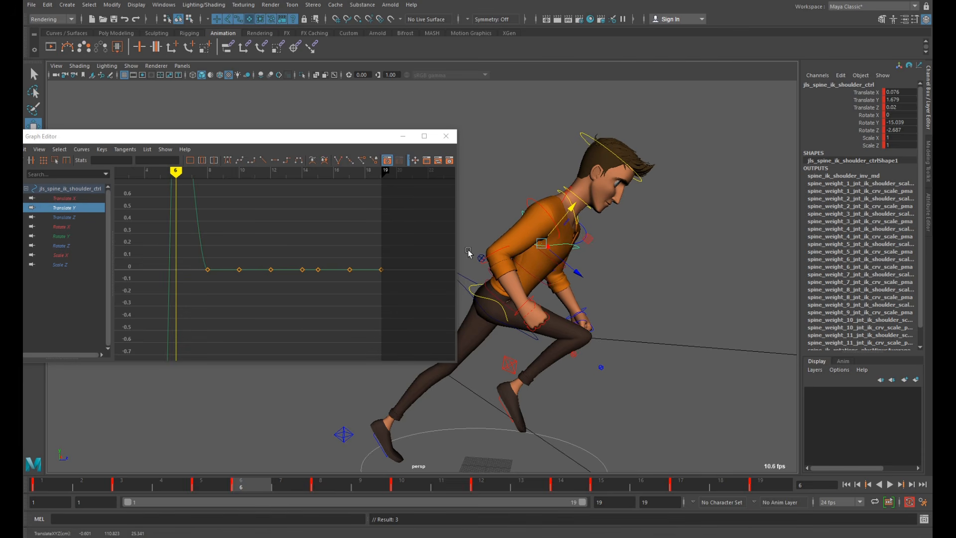
{"action": "left_click", "coordinate": [320, 487]}
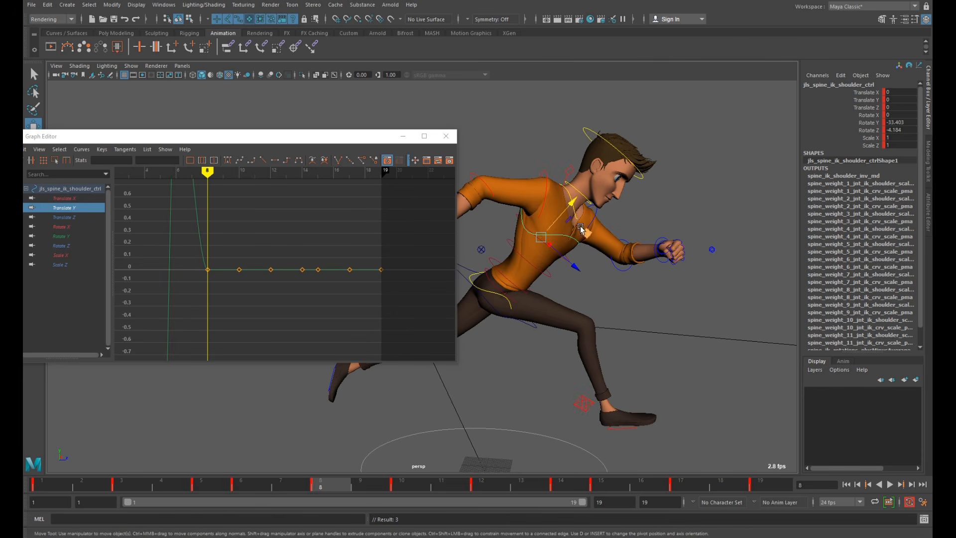
{"action": "left_click_drag", "start_coordinate": [572, 211], "coordinate": [573, 202]}
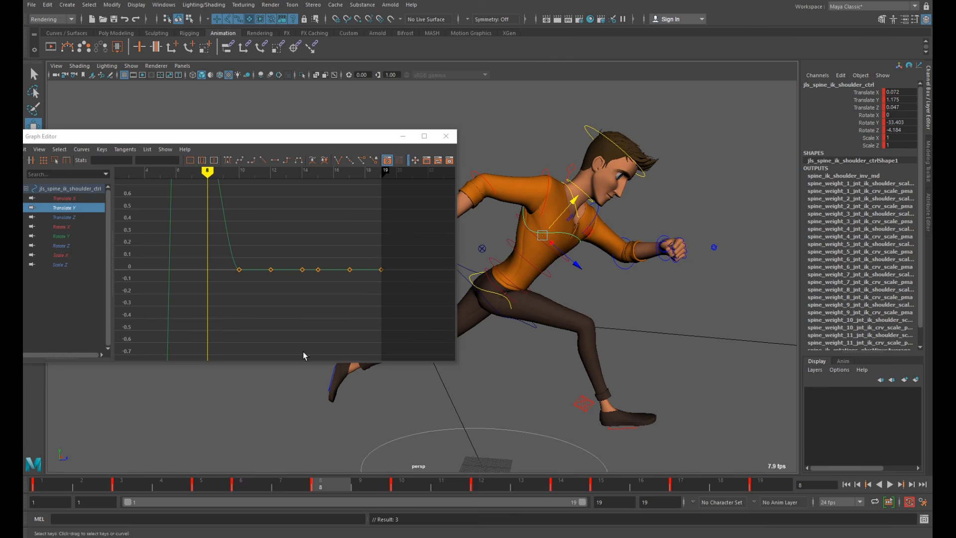
Step: Move the shoulder control down to a Translate Y of about -2.3 on frame 12 and -1.59 on frame 14, and slightly raise the frame 5 key
{"action": "left_click", "coordinate": [396, 485]}
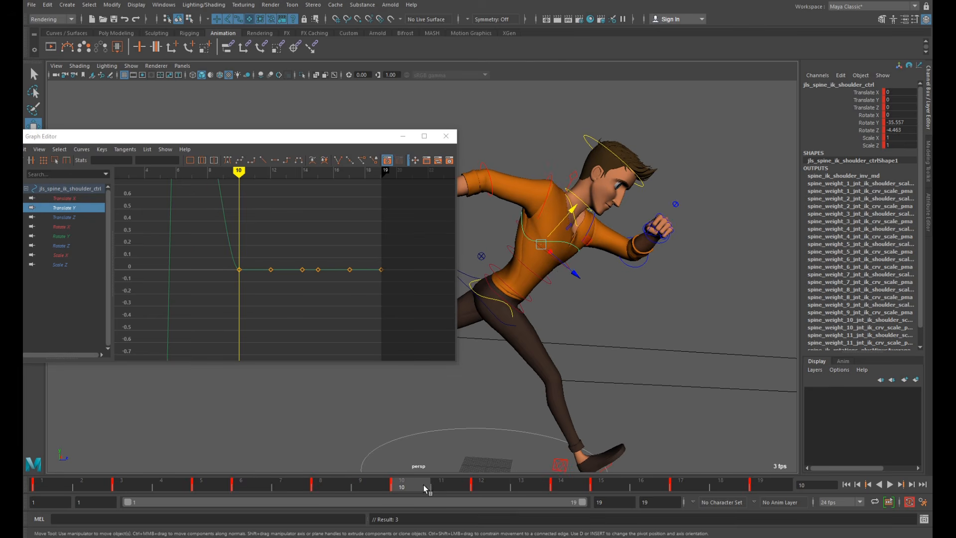
{"action": "left_click", "coordinate": [476, 486]}
{"action": "left_click_drag", "start_coordinate": [562, 243], "coordinate": [566, 337]}
{"action": "left_click", "coordinate": [559, 486]}
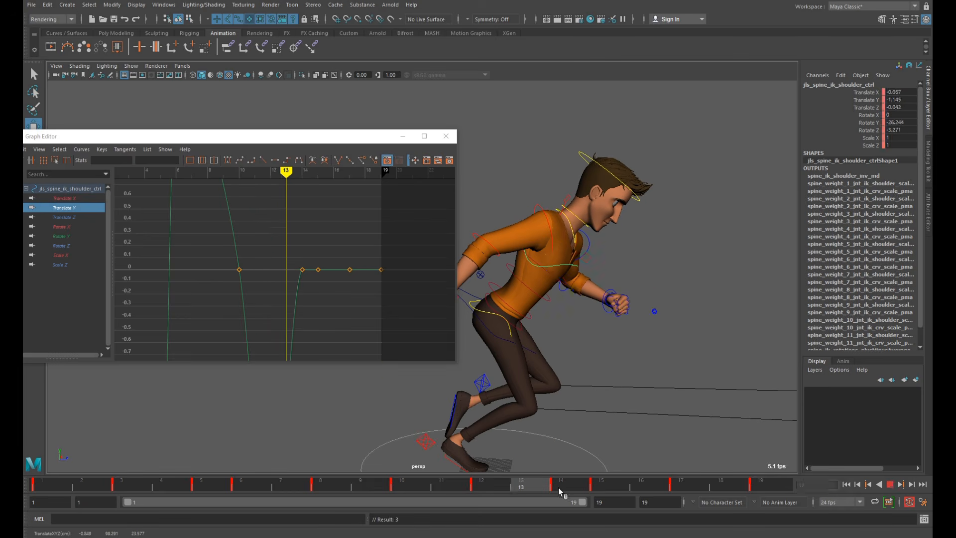
{"action": "key", "text": "f"}
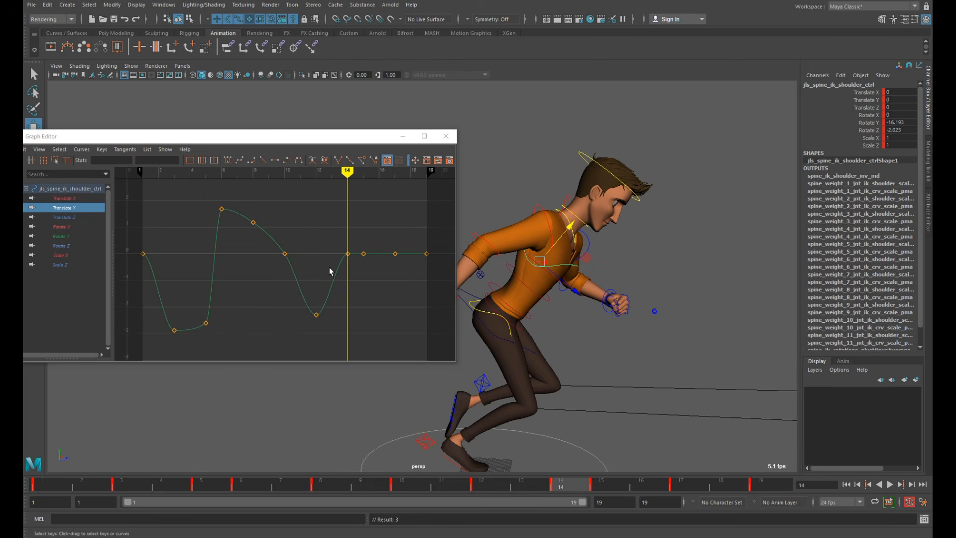
{"action": "left_click_drag", "start_coordinate": [198, 301], "coordinate": [218, 337]}
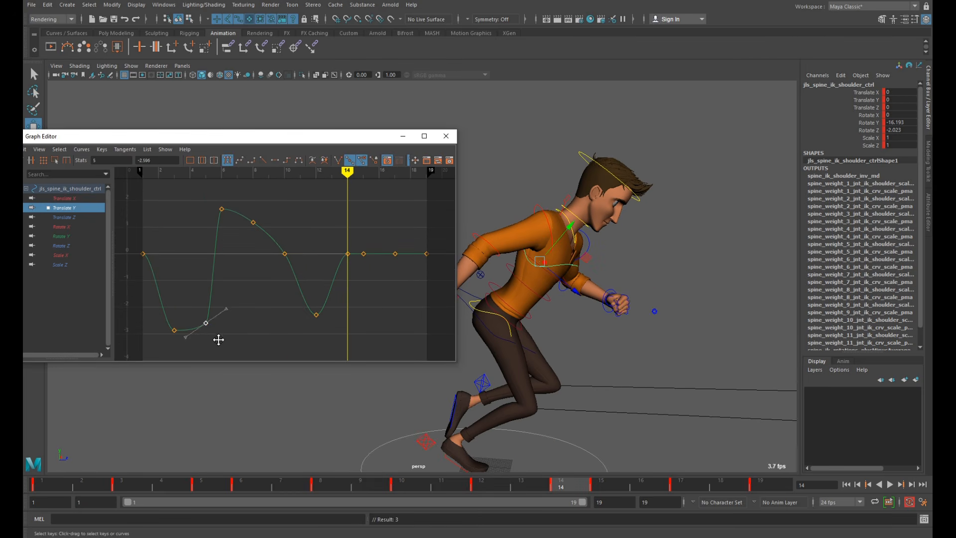
{"action": "left_click", "coordinate": [525, 487]}
{"action": "mouse_move", "coordinate": [525, 487]}
{"action": "left_mouse_down"}
{"action": "mouse_move", "coordinate": [488, 487]}
{"action": "mouse_move", "coordinate": [560, 488]}
{"action": "left_mouse_up"}
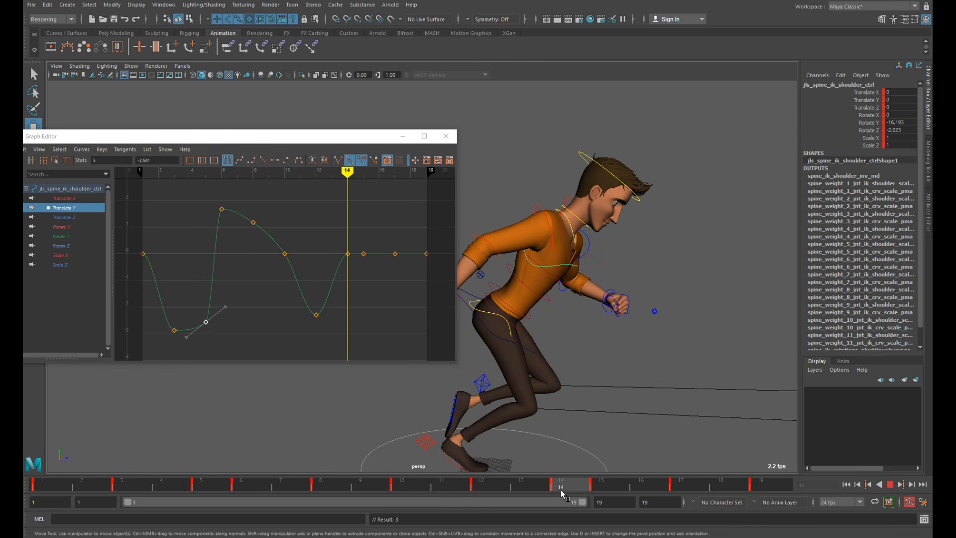
{"action": "left_click_drag", "start_coordinate": [574, 237], "coordinate": [559, 232]}
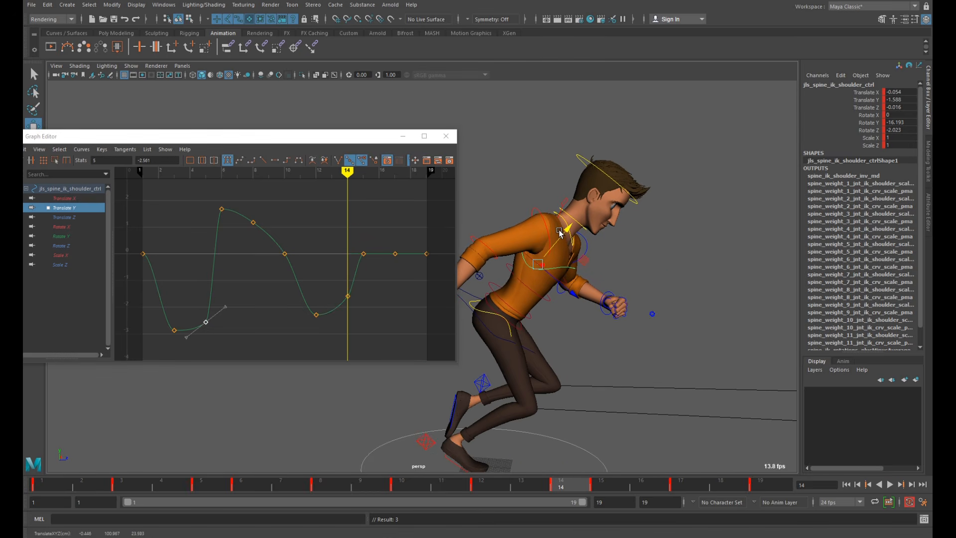
Step: Raise the shoulder control's Translate Y keys on frames 15 and 17, to about 1.76 on frame 17
{"action": "left_click", "coordinate": [592, 487]}
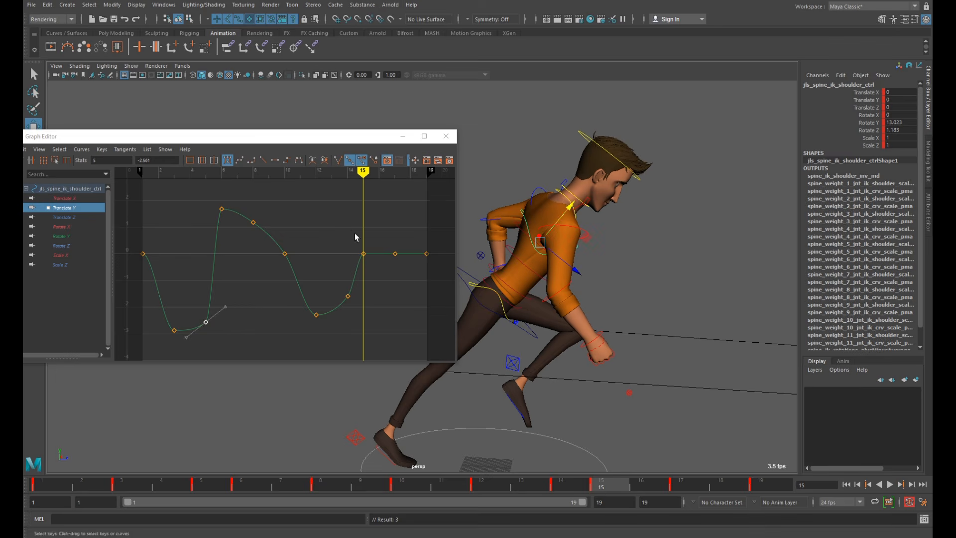
{"action": "left_click", "coordinate": [681, 487]}
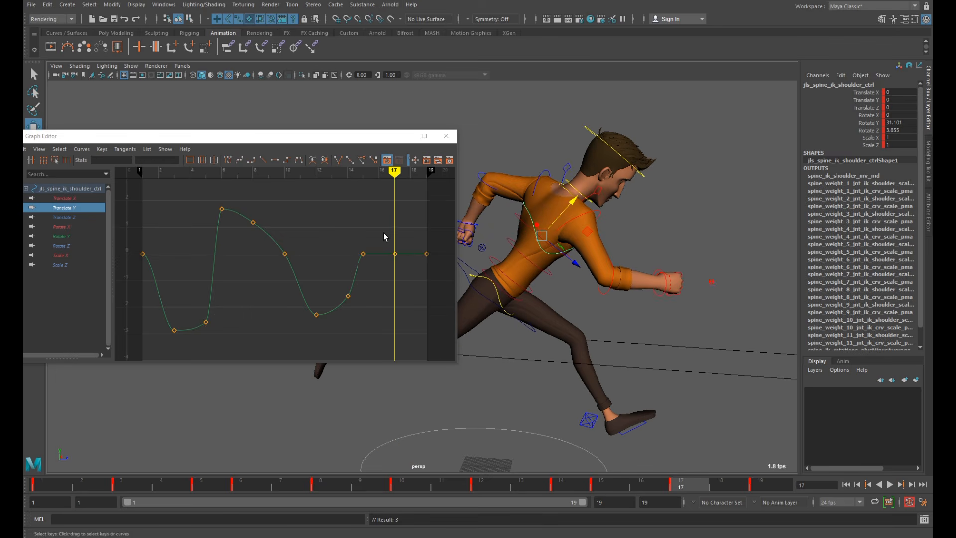
{"action": "left_click_drag", "start_coordinate": [383, 239], "coordinate": [407, 282]}
{"action": "left_click", "coordinate": [608, 486]}
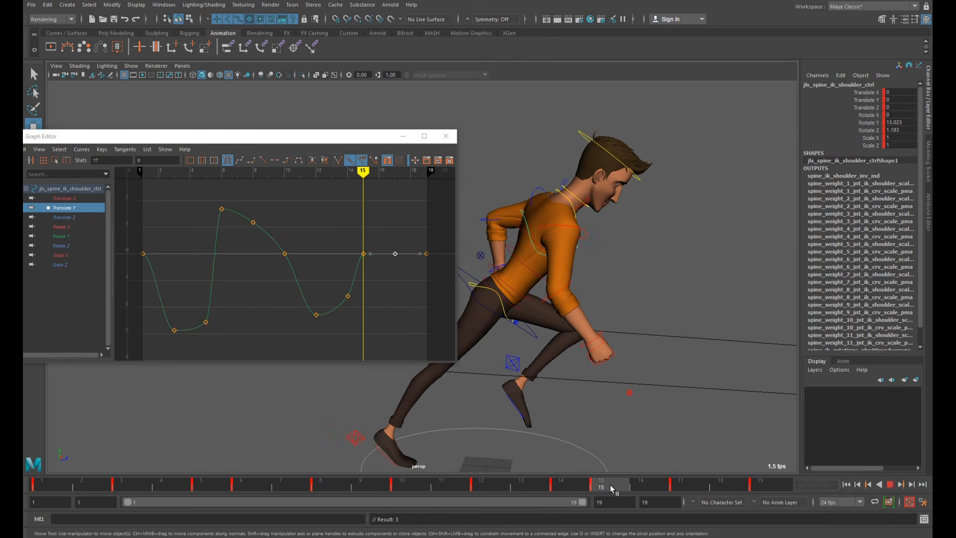
{"action": "mouse_move", "coordinate": [354, 240]}
{"action": "left_mouse_down"}
{"action": "mouse_move", "coordinate": [371, 277]}
{"action": "mouse_move", "coordinate": [367, 247]}
{"action": "left_mouse_up"}
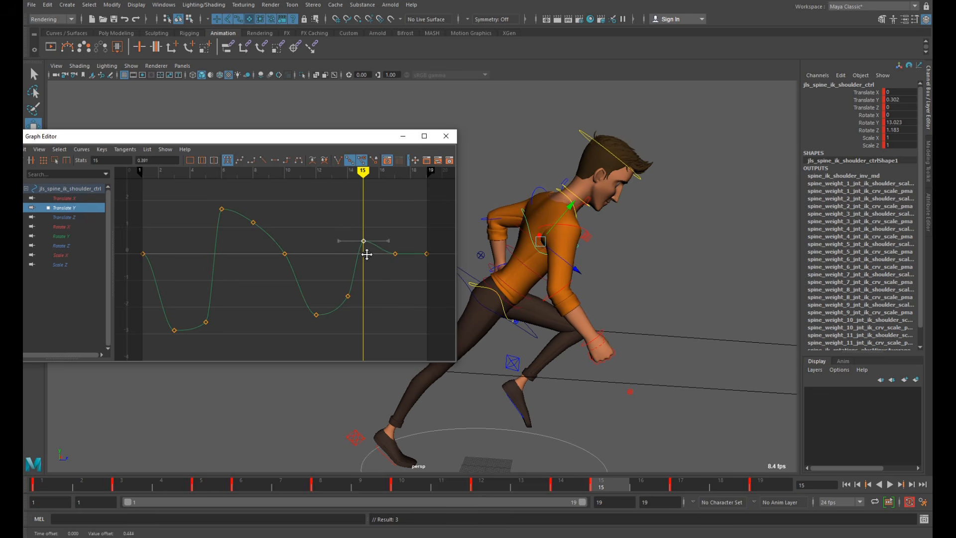
{"action": "left_click", "coordinate": [674, 486]}
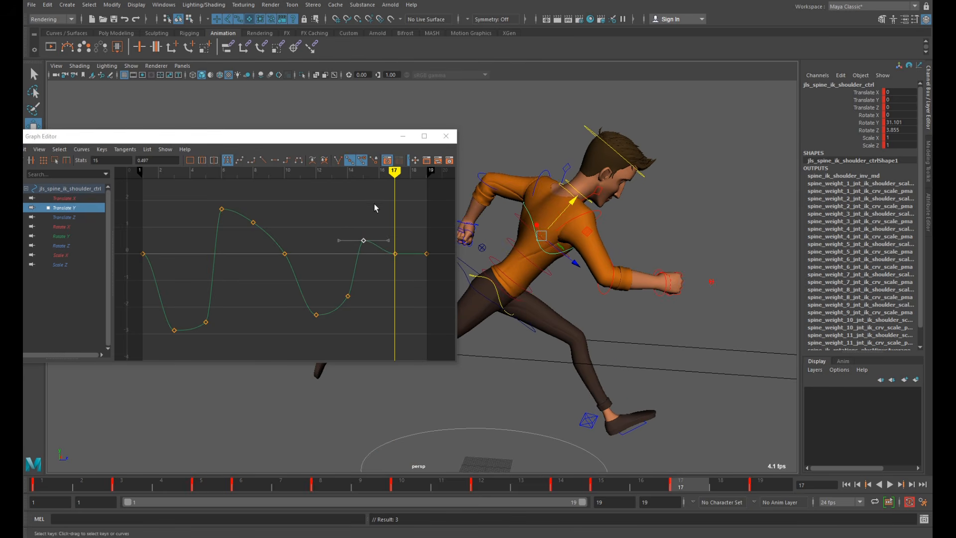
{"action": "left_click_drag", "start_coordinate": [375, 203], "coordinate": [393, 232]}
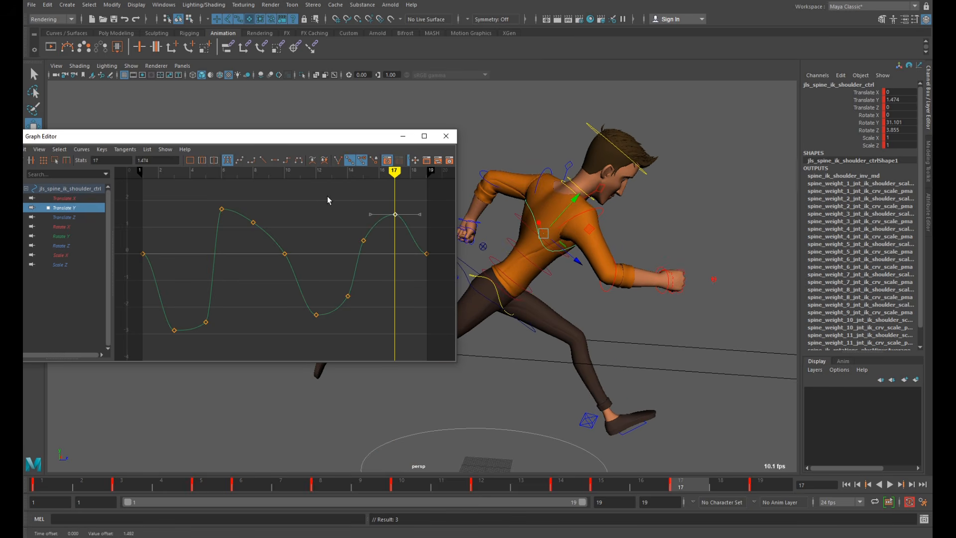
{"action": "left_click_drag", "start_coordinate": [327, 200], "coordinate": [397, 252]}
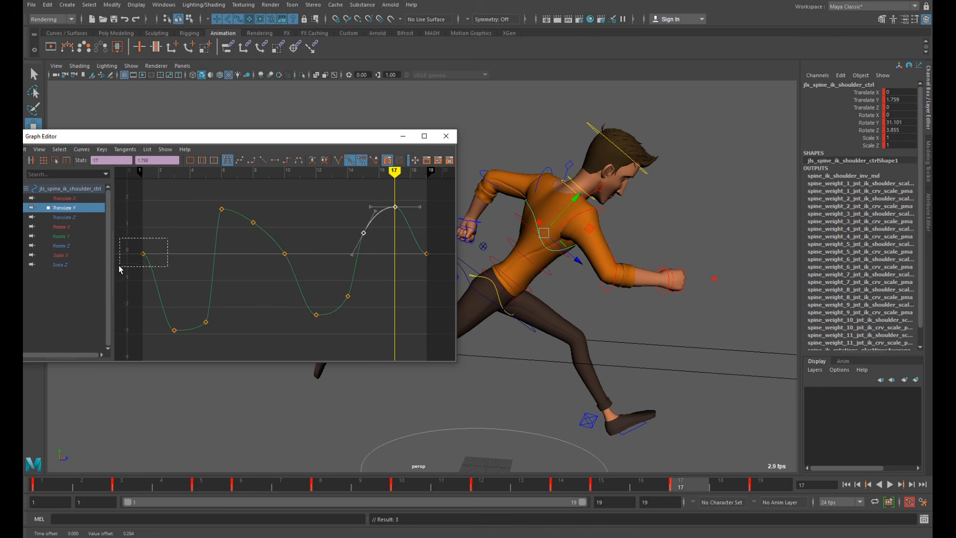
Step: Give the first and last Translate Y keys linear tangents and play back the run cycle
{"action": "left_click_drag", "start_coordinate": [120, 270], "coordinate": [119, 268]}
{"action": "left_click", "coordinate": [264, 161]}
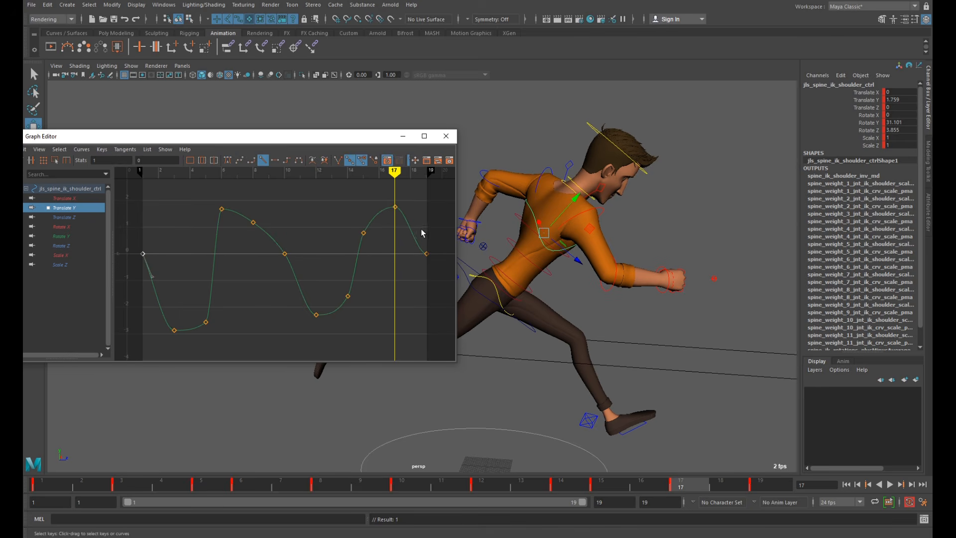
{"action": "left_click_drag", "start_coordinate": [422, 233], "coordinate": [431, 273]}
{"action": "left_click", "coordinate": [263, 161]}
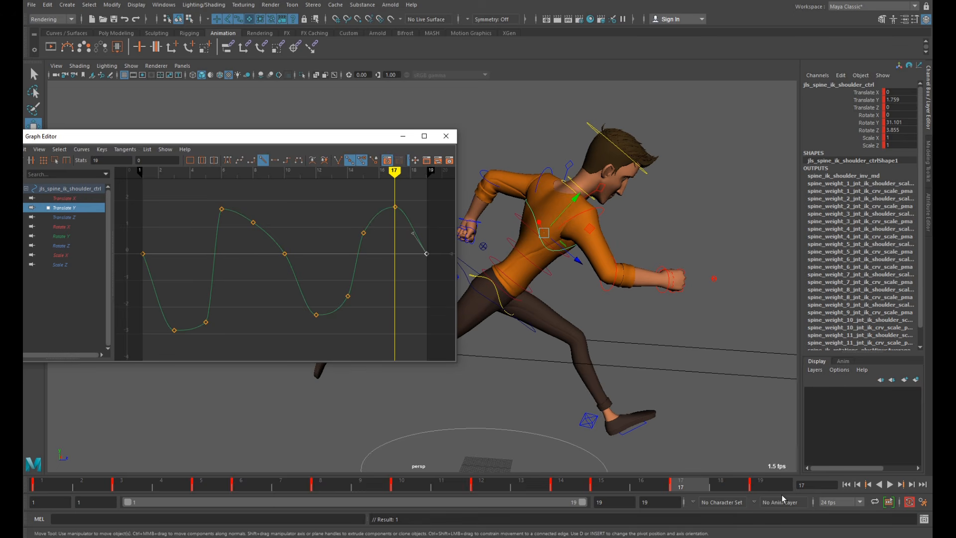
{"action": "left_click", "coordinate": [890, 485]}
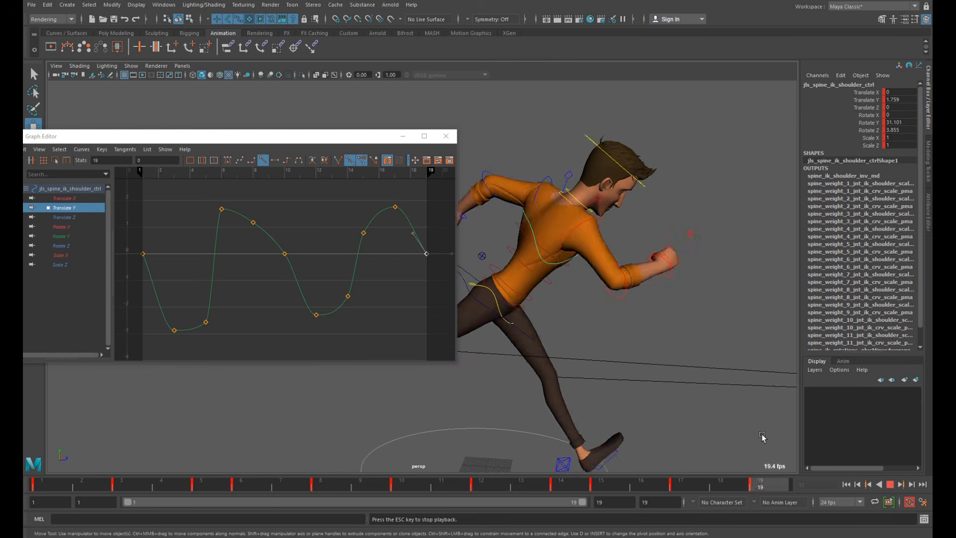
{"action": "left_click_drag", "start_coordinate": [130, 189], "coordinate": [257, 233]}
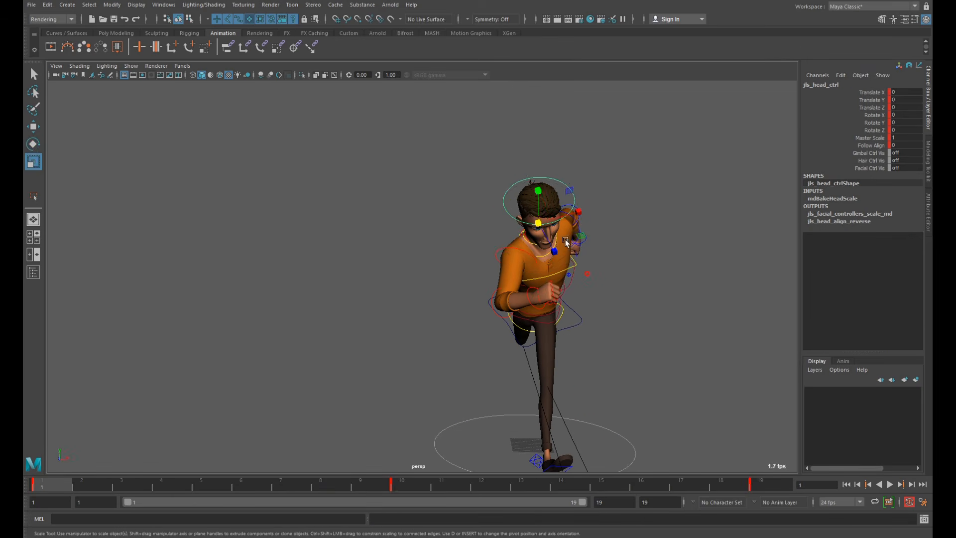
Step: Rotate the head control on frame 1 to about -13.3 in X and -18 in Y, and copy that key
{"action": "key", "text": "e"}
{"action": "left_click_drag", "start_coordinate": [570, 241], "coordinate": [540, 235]}
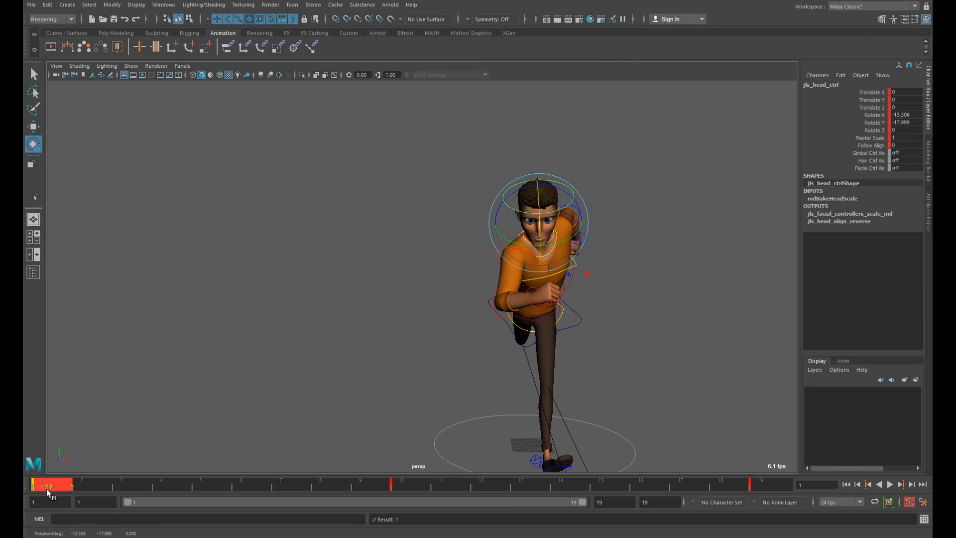
{"action": "right_click", "coordinate": [46, 489]}
{"action": "left_click", "coordinate": [96, 339]}
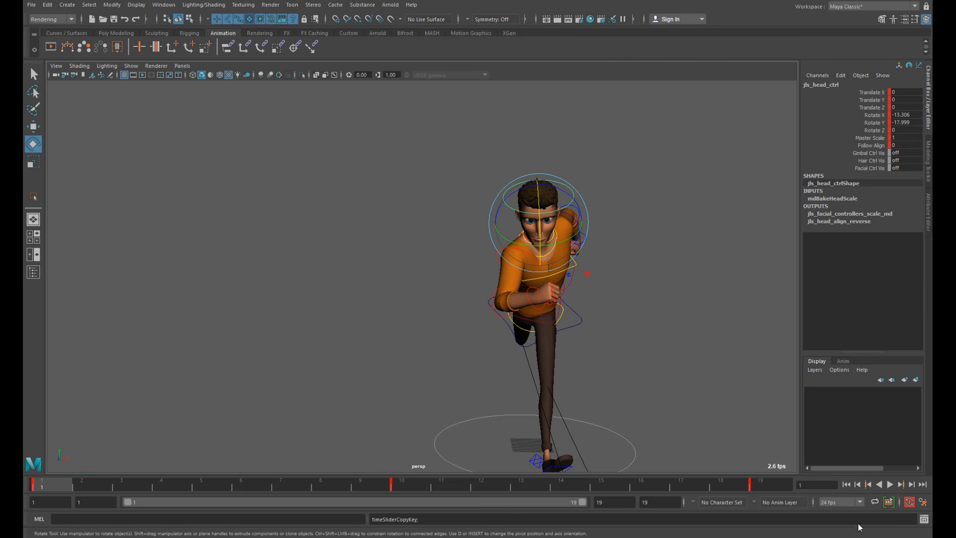
Step: Delete the head control's key on frame 19 and paste the copied frame 1 key there
{"action": "left_click", "coordinate": [767, 486]}
{"action": "right_click", "coordinate": [767, 487]}
{"action": "left_click", "coordinate": [795, 358]}
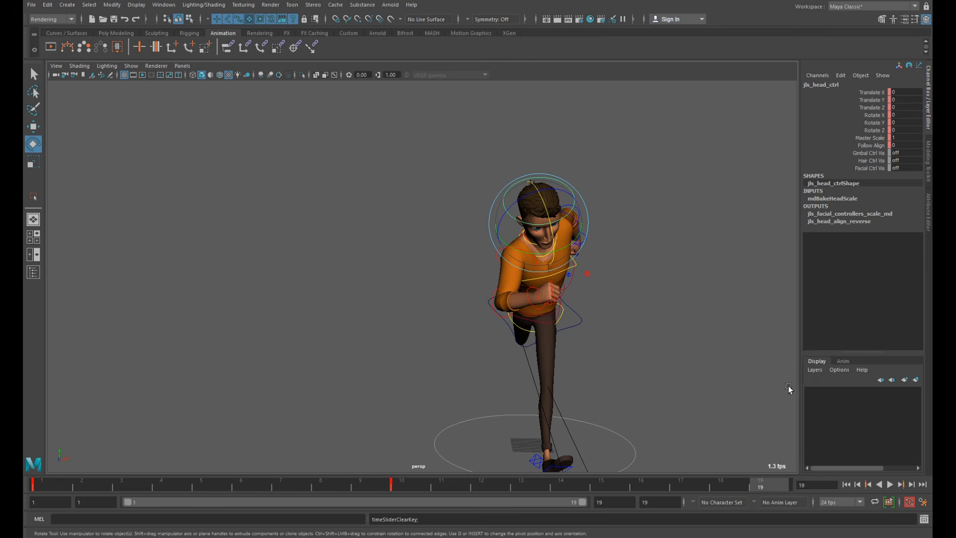
{"action": "right_click", "coordinate": [775, 486]}
{"action": "mouse_move", "coordinate": [798, 350]}
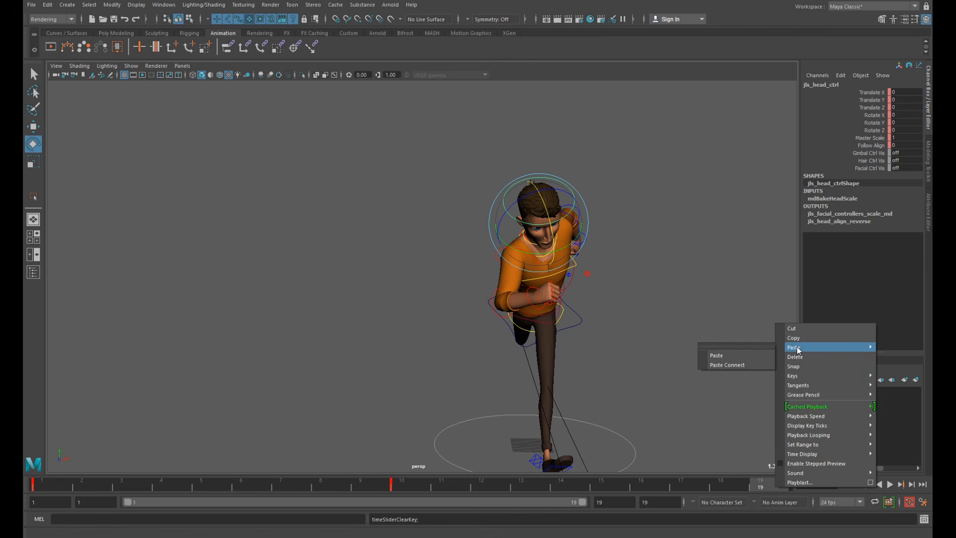
{"action": "left_click", "coordinate": [732, 355]}
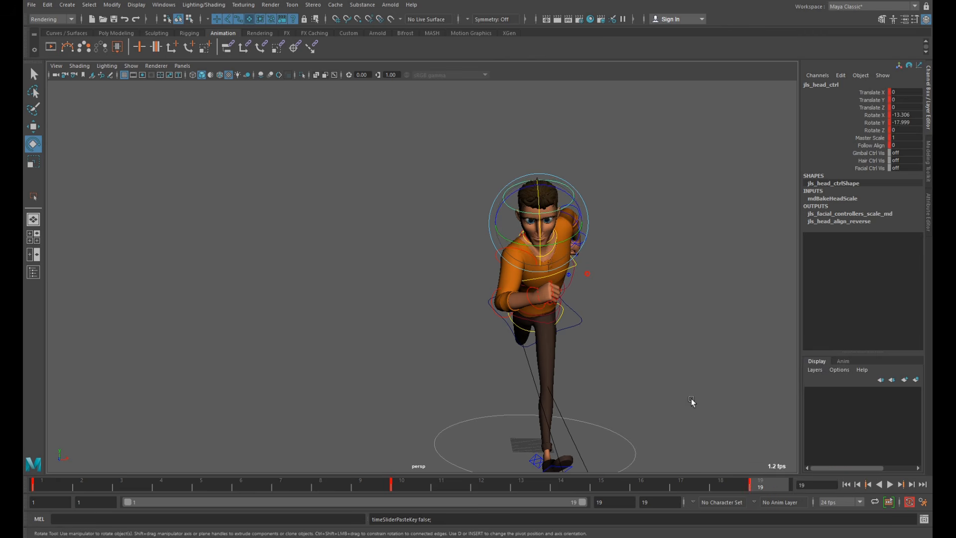
Step: Rotate the head on frame 10 to about X -21.07, Y 15.03 and Z 2.44, and tilt it up on frames 1 and 19
{"action": "left_click", "coordinate": [412, 484]}
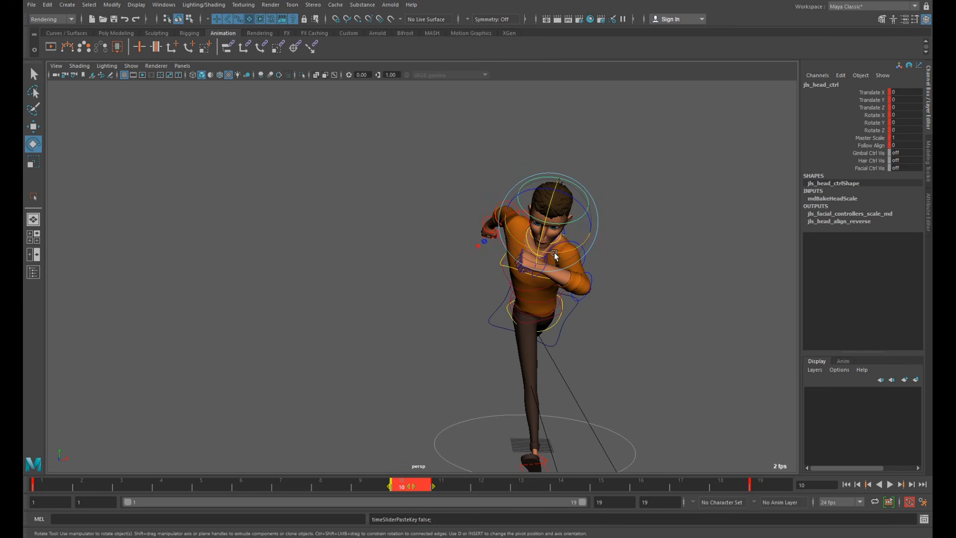
{"action": "left_click_drag", "start_coordinate": [547, 249], "coordinate": [562, 235]}
{"action": "left_click_drag", "start_coordinate": [598, 290], "coordinate": [572, 223], "text": "alt"}
{"action": "key", "text": "alt+shift+v"}
{"action": "key", "text": "period"}
{"action": "key", "text": "period"}
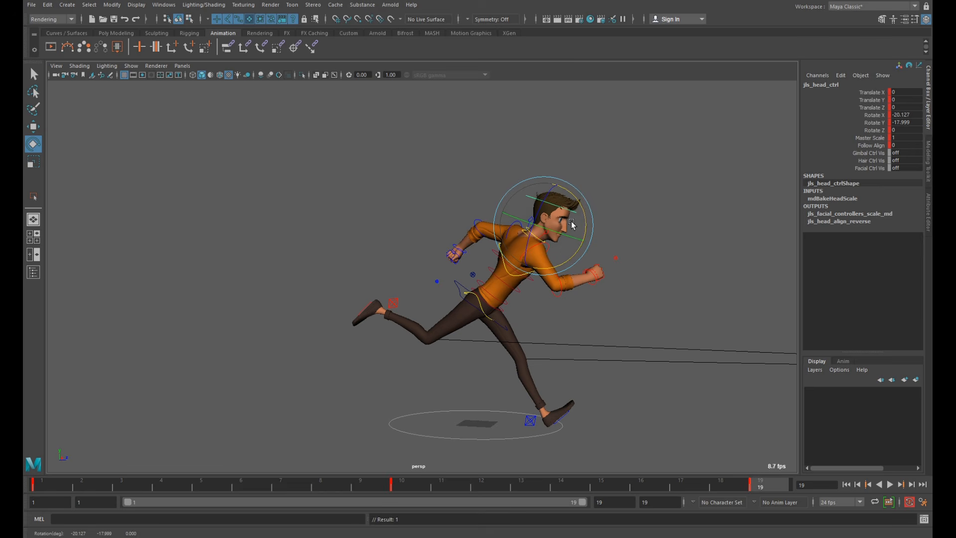
Step: Copy the head control's adjusted key from frame 1 and replace the frame 19 key with it
{"action": "left_click", "coordinate": [36, 487], "text": "shift"}
{"action": "right_click", "coordinate": [41, 484]}
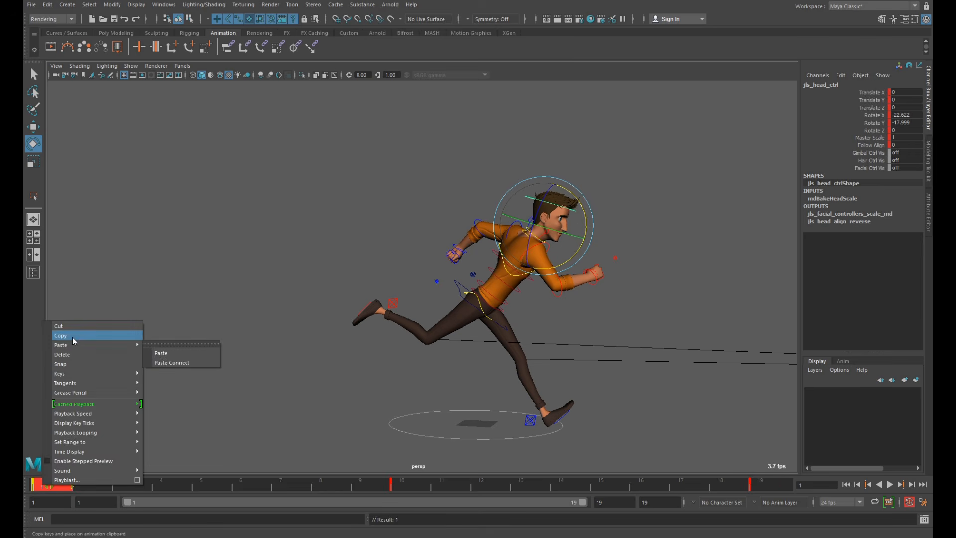
{"action": "left_click", "coordinate": [766, 483]}
{"action": "left_click", "coordinate": [766, 481], "text": "shift"}
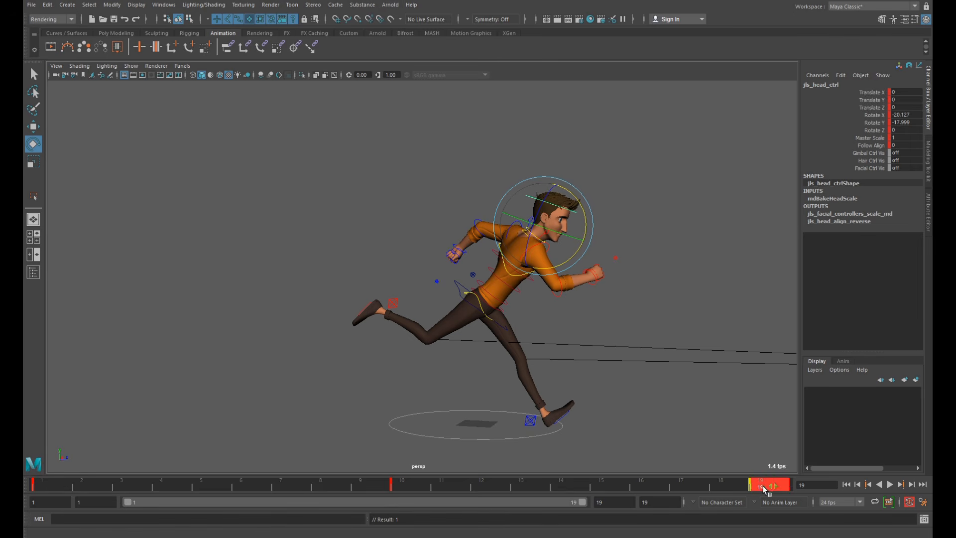
{"action": "right_click", "coordinate": [766, 482]}
{"action": "left_click", "coordinate": [784, 356]}
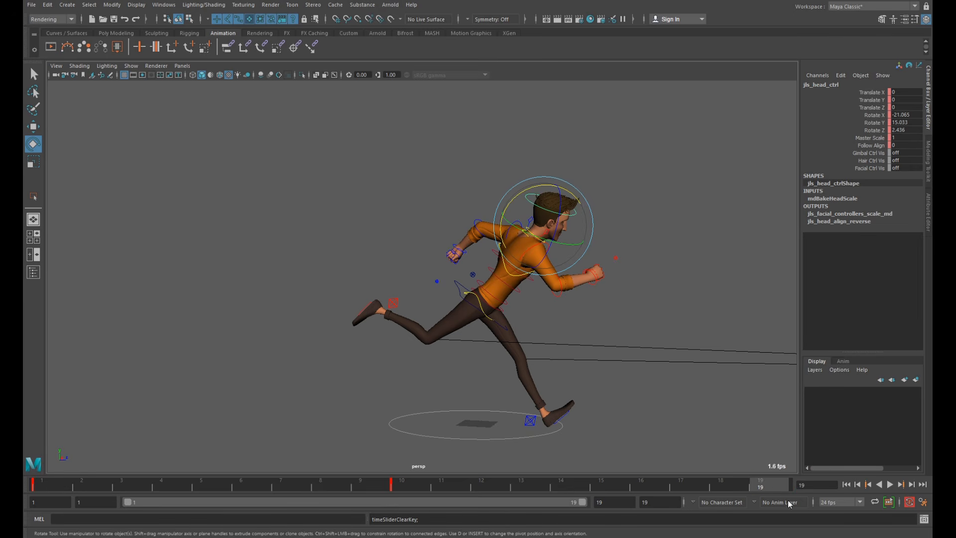
{"action": "right_click", "coordinate": [772, 486]}
{"action": "mouse_move", "coordinate": [797, 358]}
{"action": "left_click", "coordinate": [749, 355]}
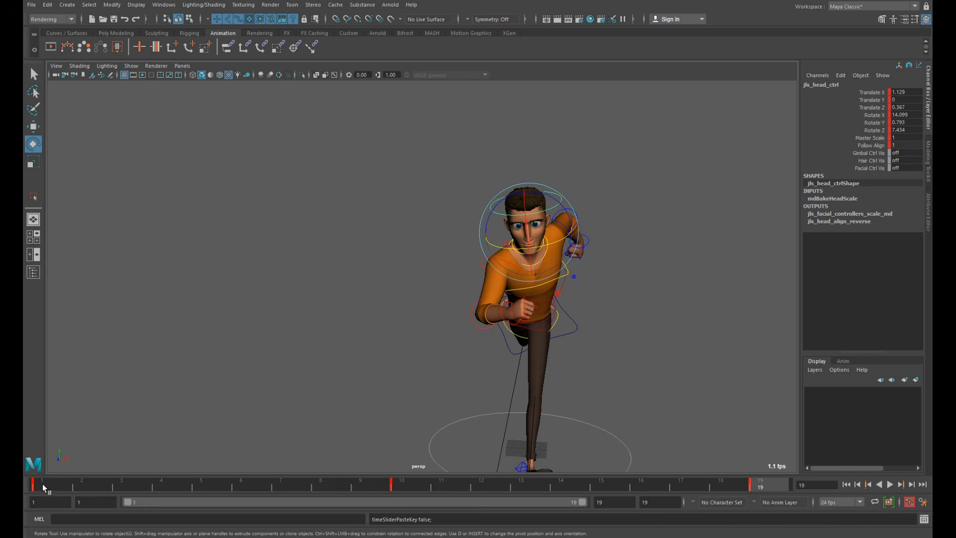
Step: Play back the run cycle and check the head motion from the side and the front
{"action": "key", "text": "alt+v"}
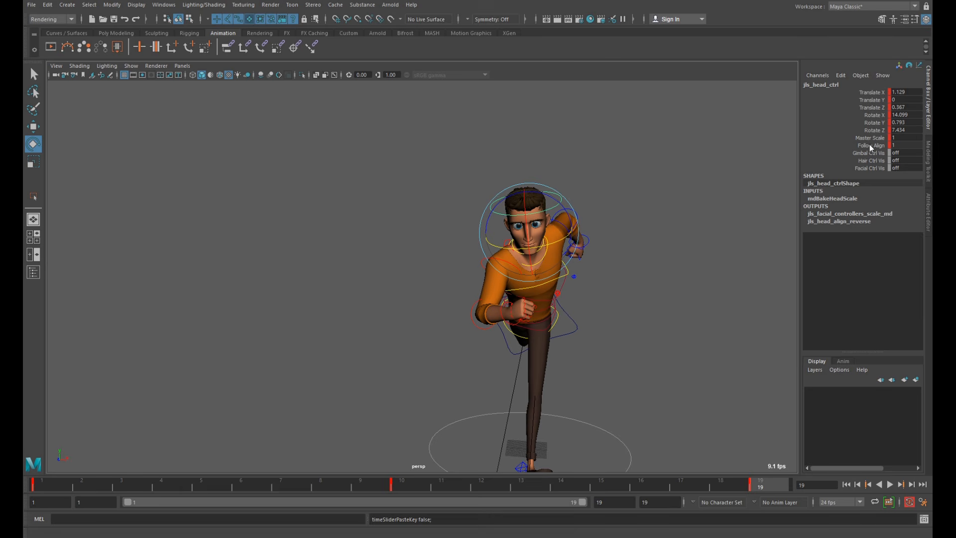
{"action": "left_click_drag", "start_coordinate": [614, 239], "coordinate": [675, 234], "text": "alt"}
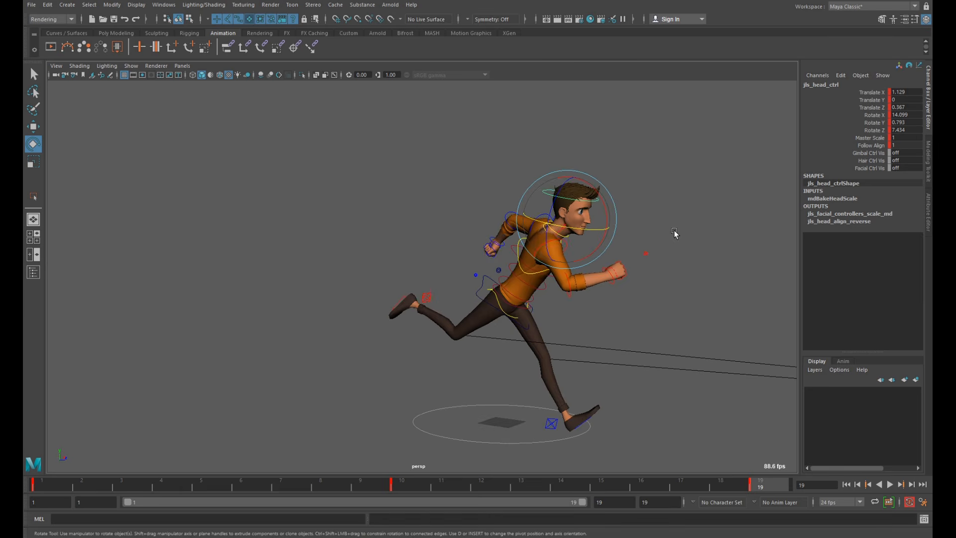
{"action": "left_click_drag", "start_coordinate": [628, 215], "coordinate": [508, 311], "text": "alt"}
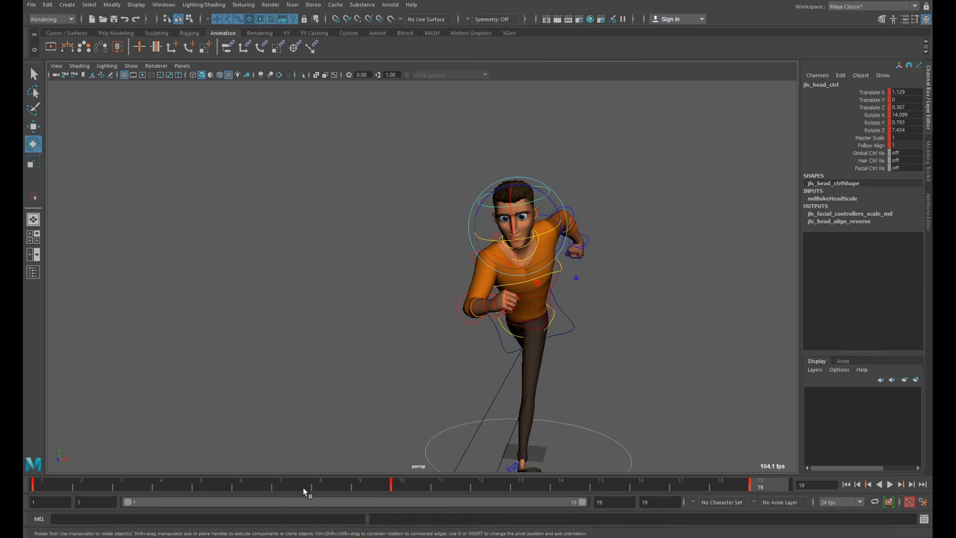
{"action": "key", "text": "alt+v"}
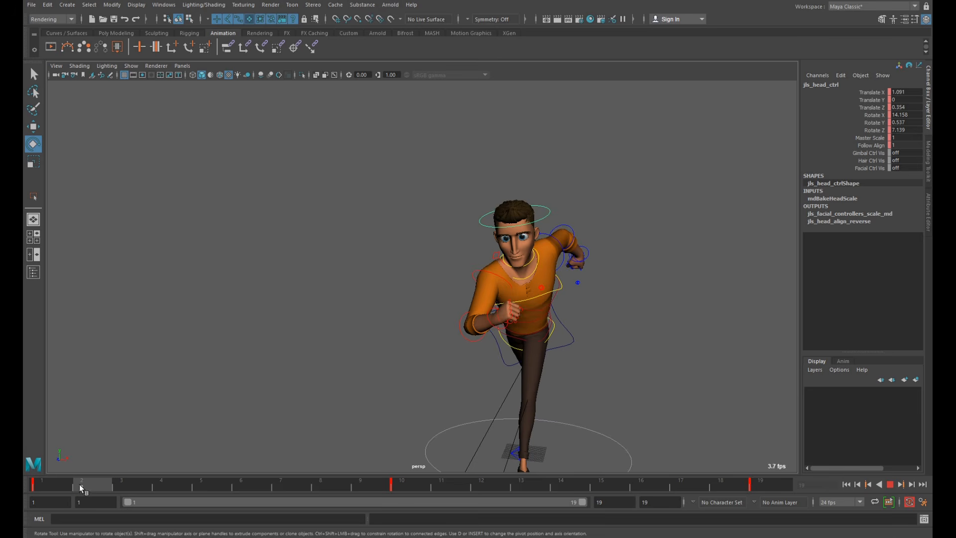
Step: From the side, tilt the head up on frame 3 to Rotate X of about 10.9 and key it
{"action": "left_click_drag", "start_coordinate": [80, 485], "coordinate": [55, 485]}
{"action": "left_click_drag", "start_coordinate": [498, 318], "coordinate": [617, 274], "text": "alt"}
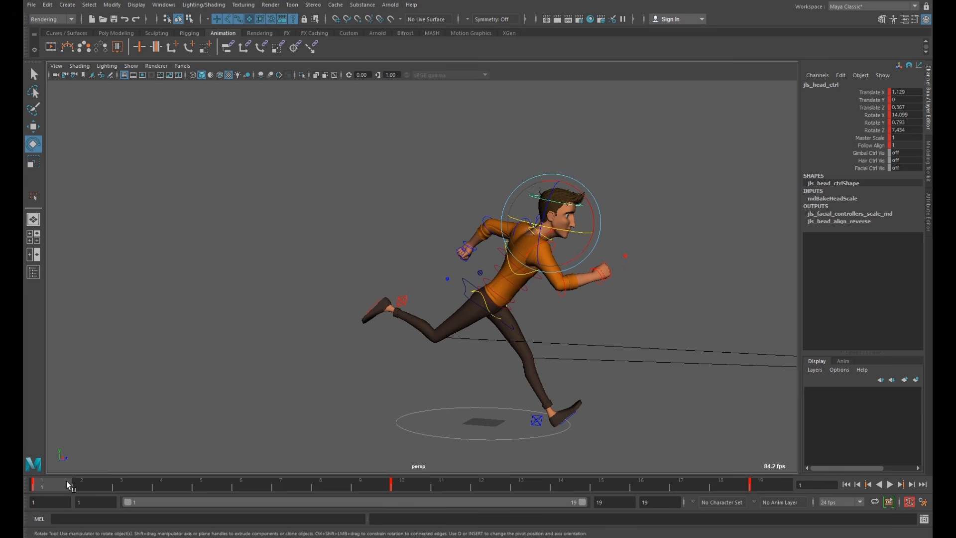
{"action": "left_click_drag", "start_coordinate": [58, 482], "coordinate": [154, 484]}
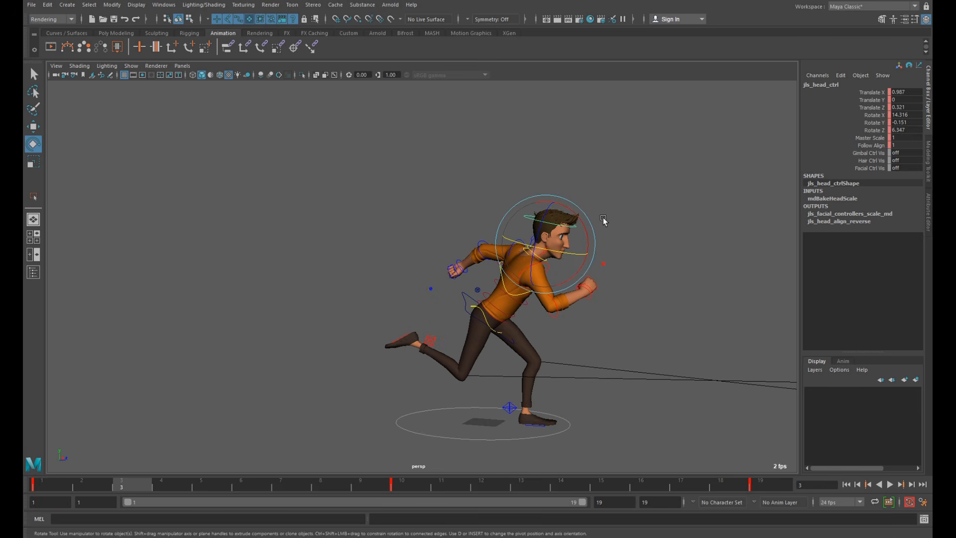
{"action": "left_click_drag", "start_coordinate": [584, 221], "coordinate": [581, 225]}
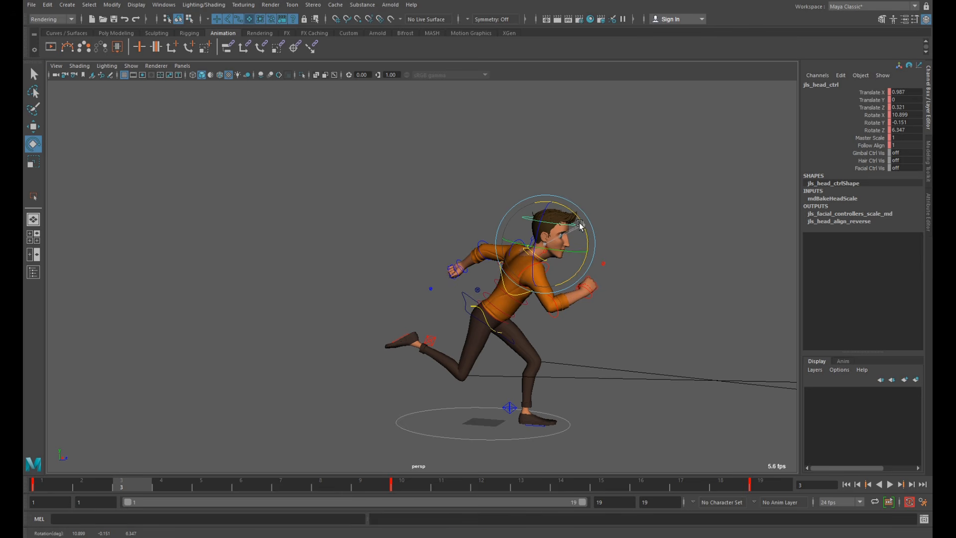
{"action": "key", "text": "s"}
Step: Tilt the head down on frames 5 and 6, to Rotate X of about 15.16 and 21.44
{"action": "left_click_drag", "start_coordinate": [110, 491], "coordinate": [227, 495]}
{"action": "left_click_drag", "start_coordinate": [575, 221], "coordinate": [572, 230]}
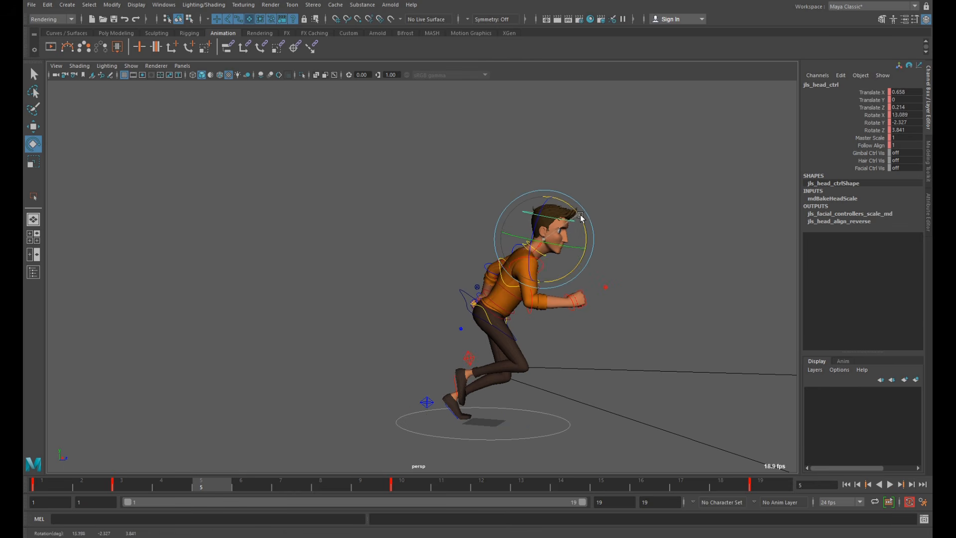
{"action": "left_click_drag", "start_coordinate": [230, 484], "coordinate": [241, 486]}
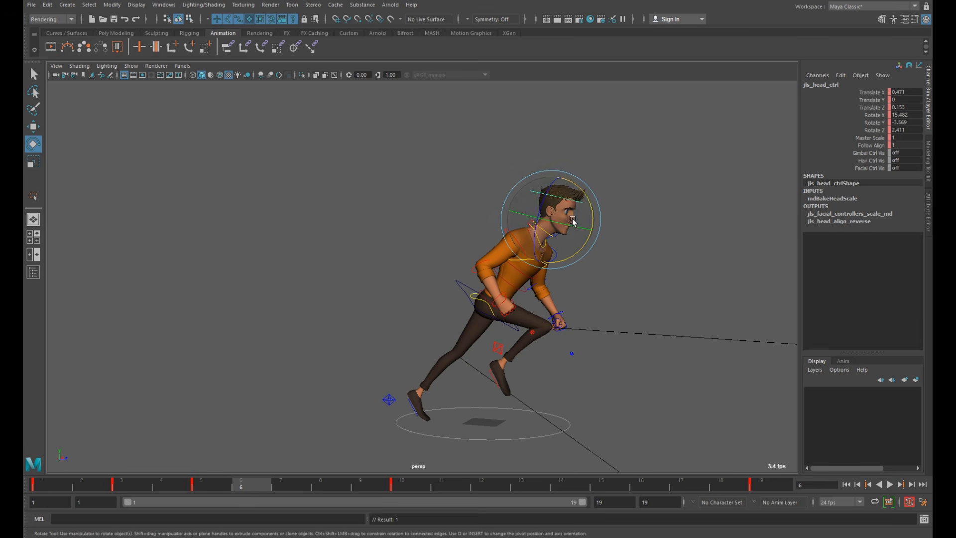
{"action": "left_click_drag", "start_coordinate": [588, 202], "coordinate": [589, 204]}
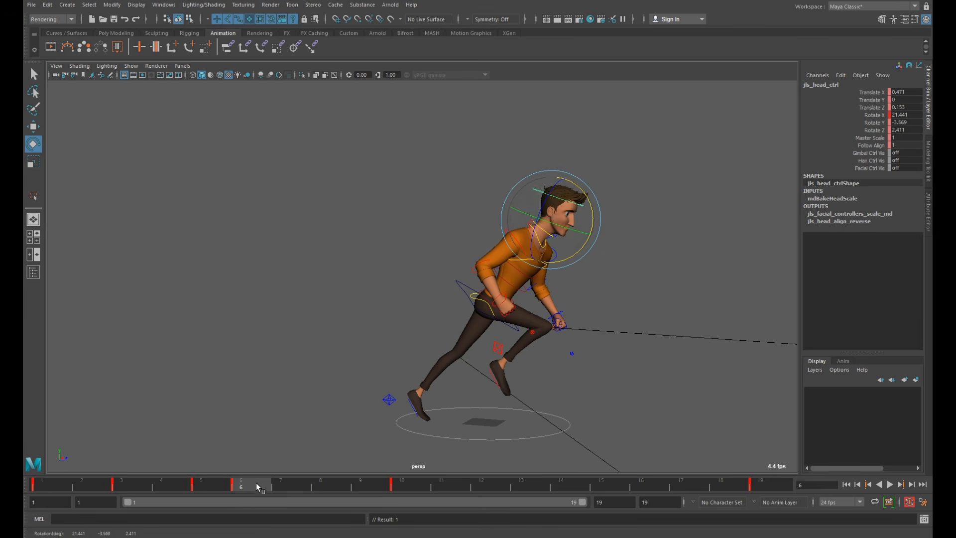
Step: Key the head's Rotate X at about 21.1 on frame 8 and about 13.62 on frame 11
{"action": "left_click_drag", "start_coordinate": [257, 483], "coordinate": [319, 487]}
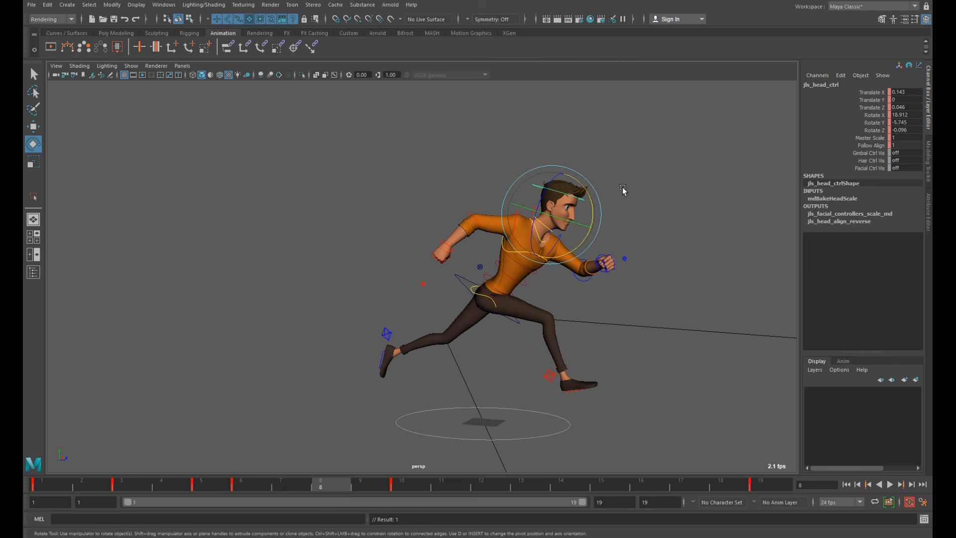
{"action": "left_click_drag", "start_coordinate": [583, 192], "coordinate": [586, 190]}
{"action": "key", "text": "s"}
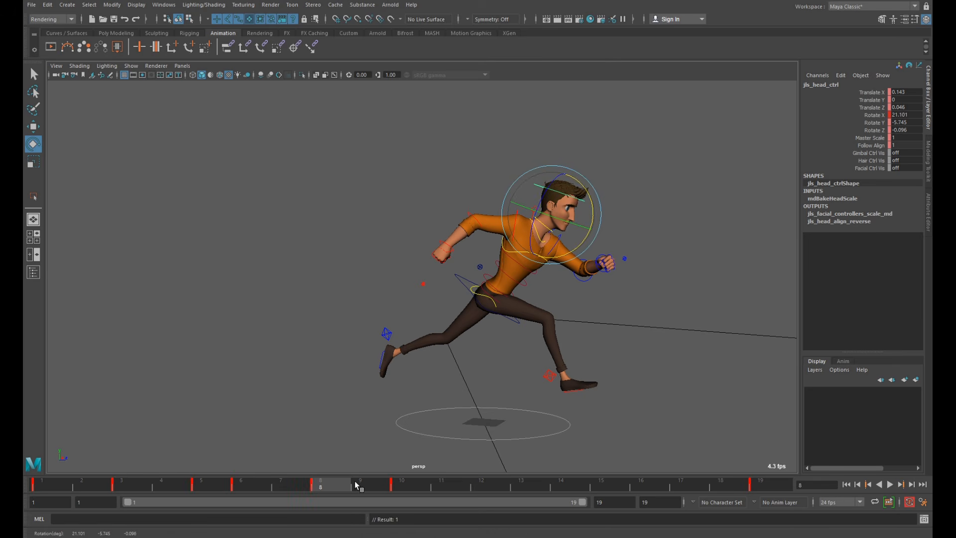
{"action": "left_click_drag", "start_coordinate": [355, 483], "coordinate": [468, 483]}
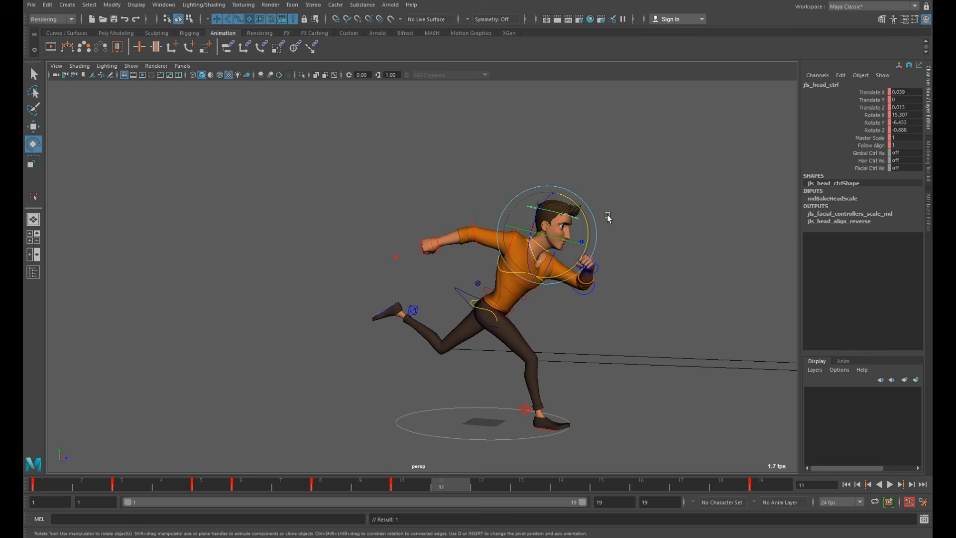
{"action": "left_click_drag", "start_coordinate": [585, 217], "coordinate": [586, 219]}
{"action": "key", "text": "s"}
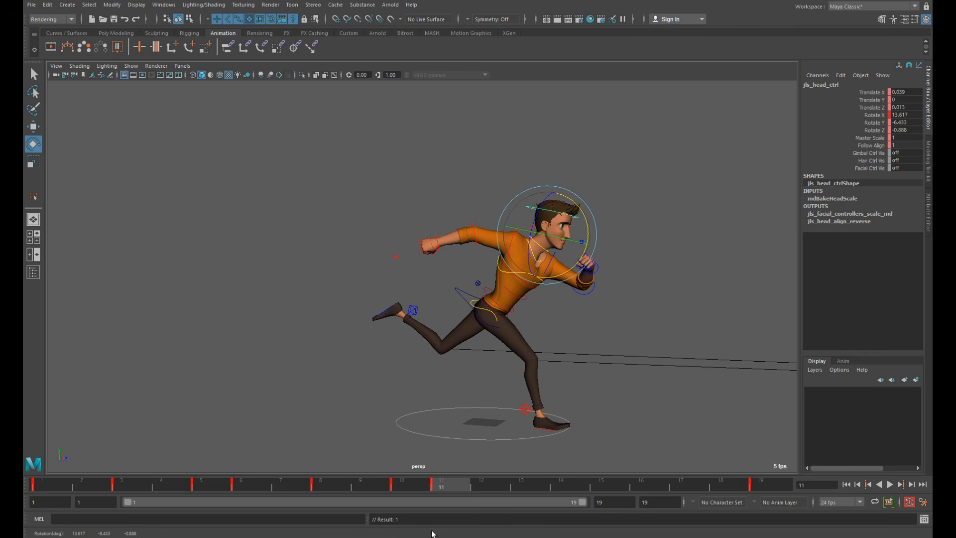
Step: Tilt the head down on frames 13 and 15, to Rotate X of about 19.38 and 23.84
{"action": "left_click_drag", "start_coordinate": [446, 482], "coordinate": [524, 484]}
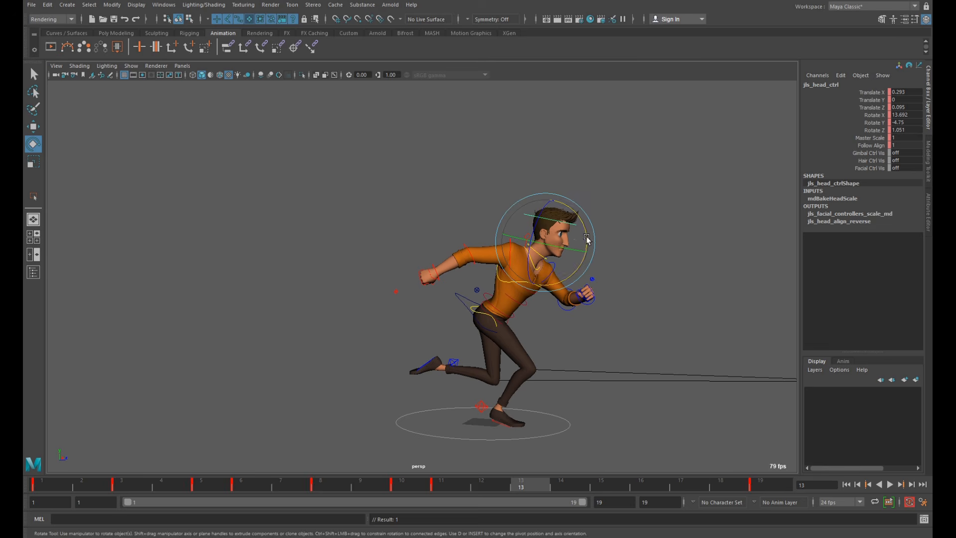
{"action": "left_click_drag", "start_coordinate": [587, 240], "coordinate": [581, 321]}
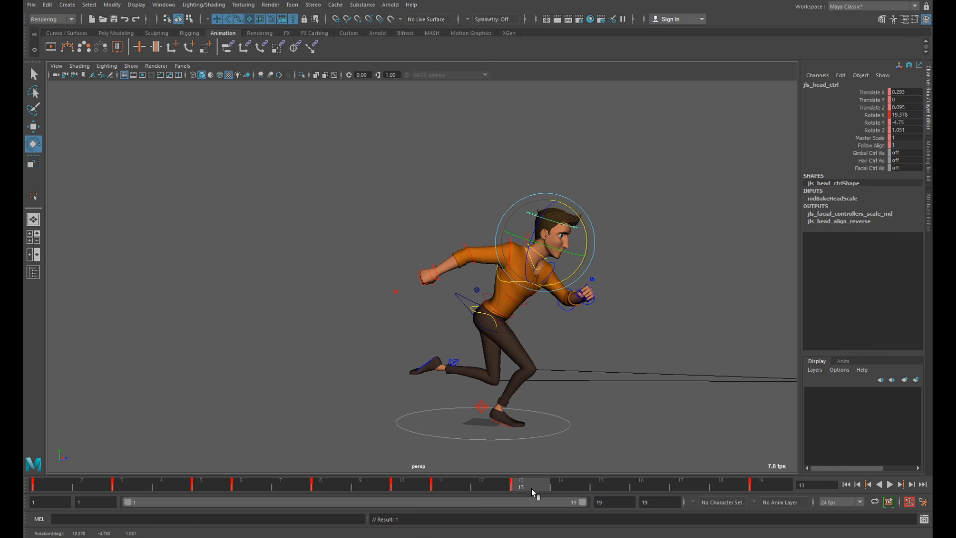
{"action": "left_click_drag", "start_coordinate": [532, 489], "coordinate": [597, 483]}
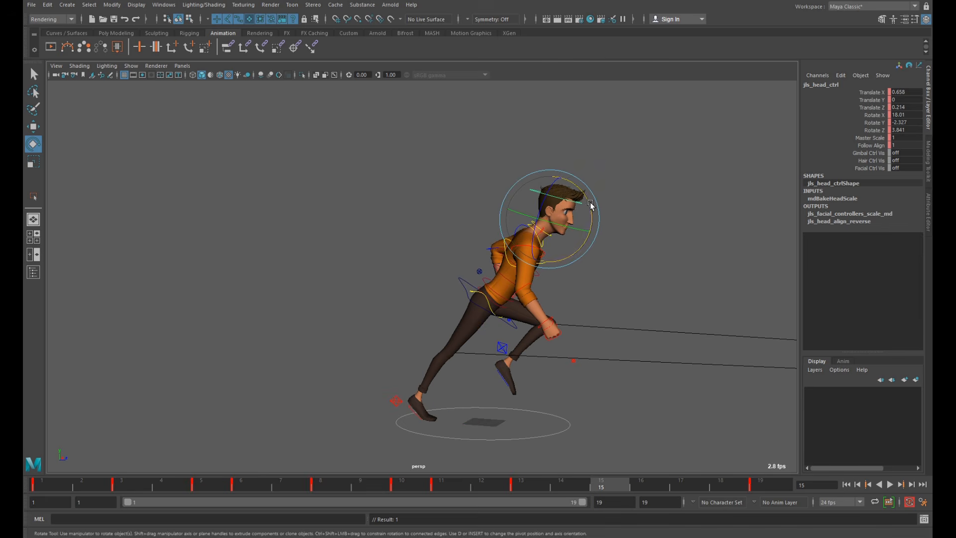
{"action": "left_click_drag", "start_coordinate": [591, 207], "coordinate": [589, 222]}
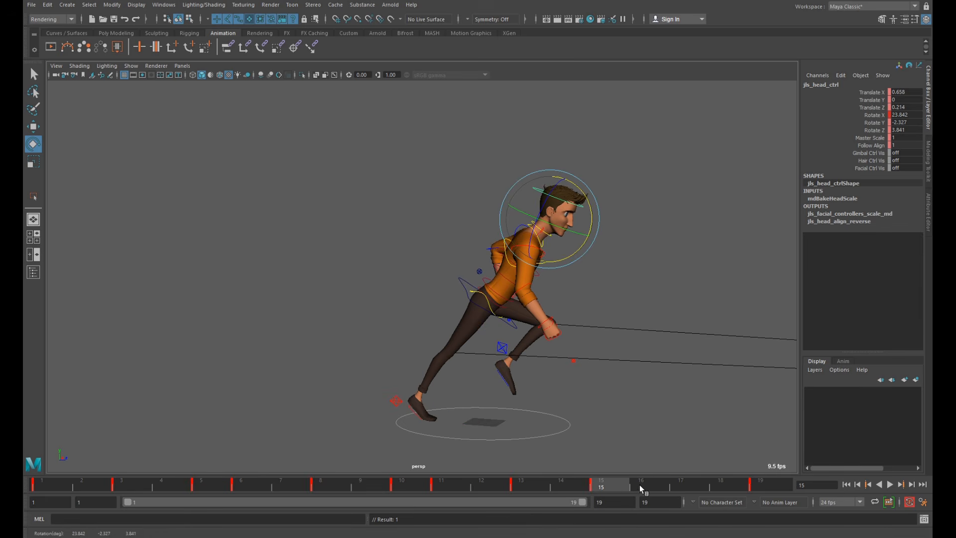
Step: Check the head pose on frame 17, and play back the run cycle to review the head tilt
{"action": "left_click_drag", "start_coordinate": [641, 487], "coordinate": [679, 484]}
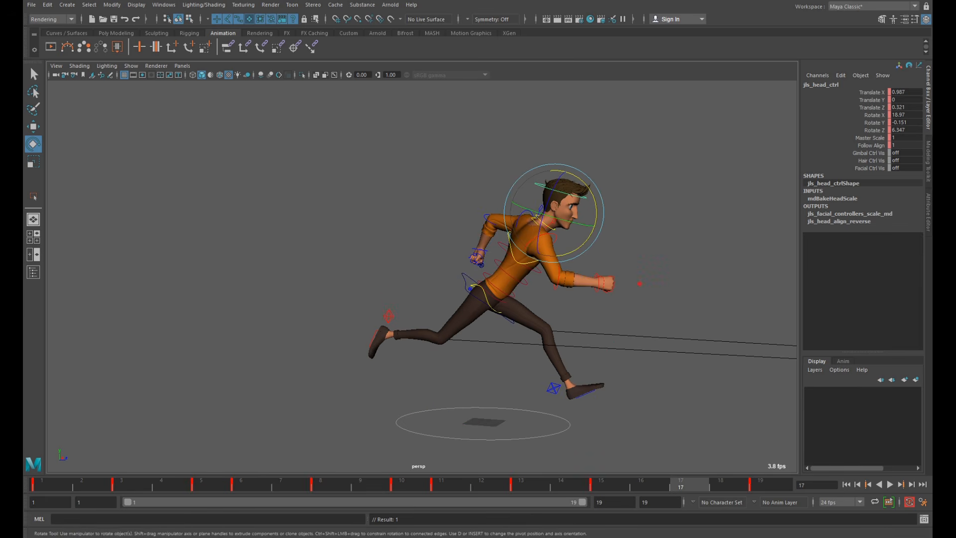
{"action": "left_click", "coordinate": [890, 485]}
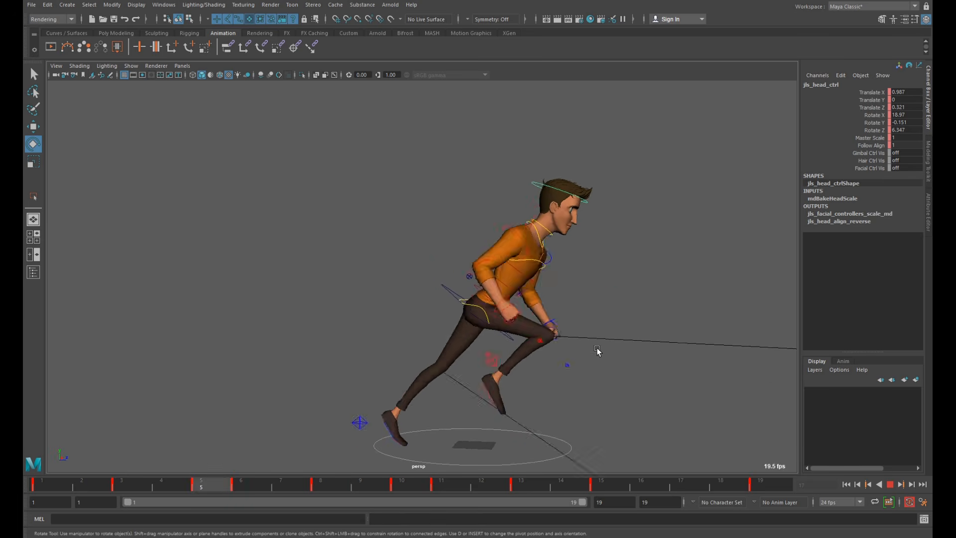
{"action": "left_click_drag", "start_coordinate": [634, 318], "coordinate": [523, 321], "text": "alt"}
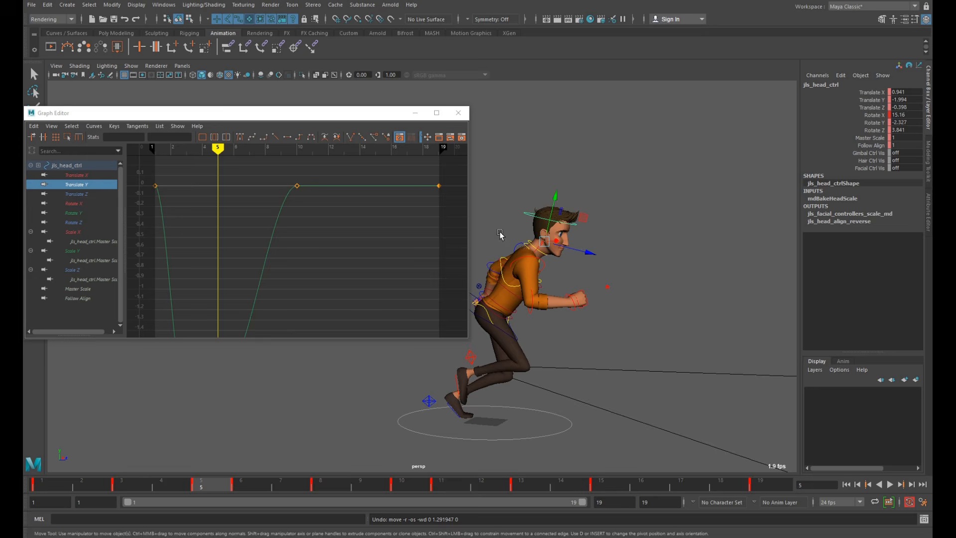
Step: Move the head vertically on frames 6, 10 and 13, to Translate Y of about -1.22, 0.87 and -0.88
{"action": "key", "text": "."}
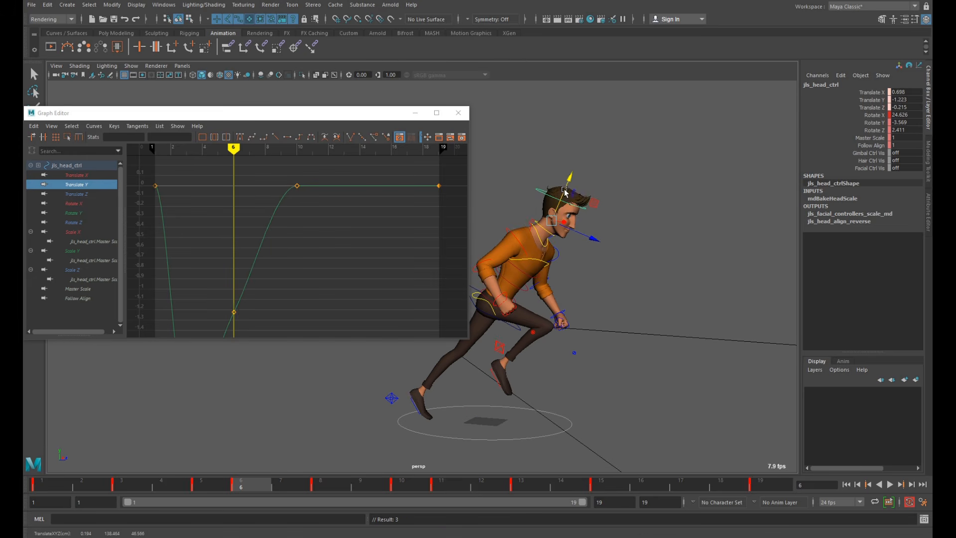
{"action": "key", "text": "."}
{"action": "key", "text": "."}
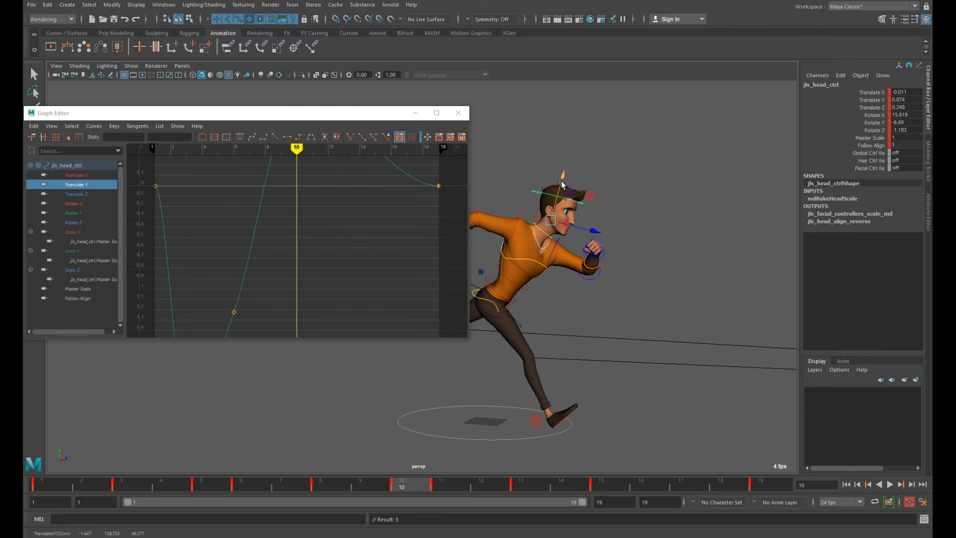
{"action": "key", "text": "period"}
{"action": "key", "text": "period"}
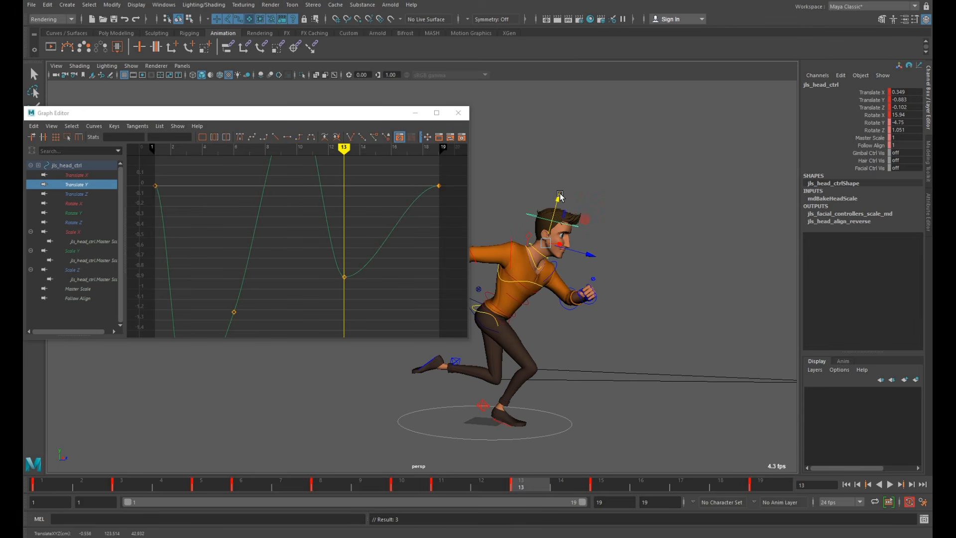
Step: Refine the head's Translate Y curve, lowering the frame 13 key to about -1.11, and play back the cycle
{"action": "key", "text": "f"}
{"action": "left_click_drag", "start_coordinate": [295, 241], "coordinate": [310, 269]}
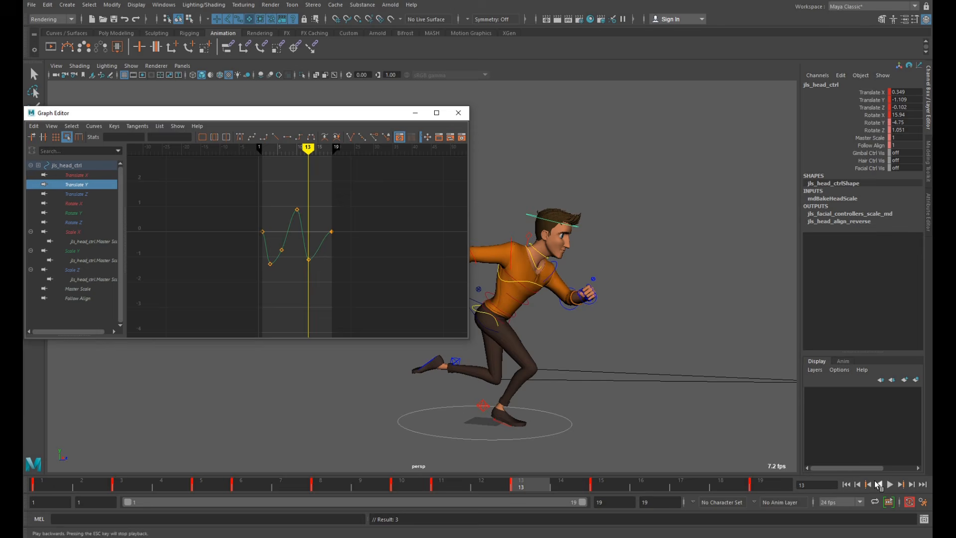
{"action": "left_click", "coordinate": [878, 485]}
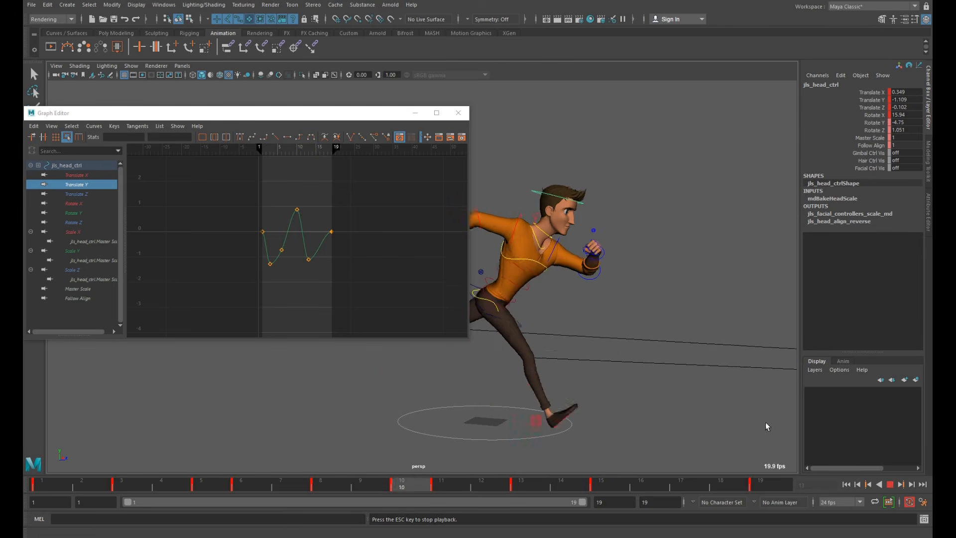
Step: Scale all keys of the head's Translate Y curve vertically to a range of about -0.5 to 0.4
{"action": "left_click_drag", "start_coordinate": [188, 179], "coordinate": [297, 260]}
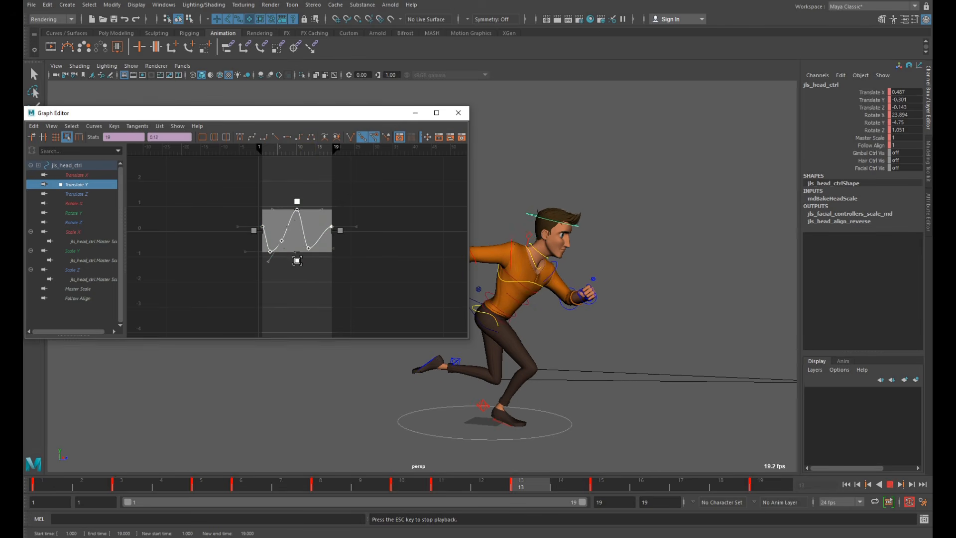
{"action": "left_click_drag", "start_coordinate": [297, 201], "coordinate": [297, 213]}
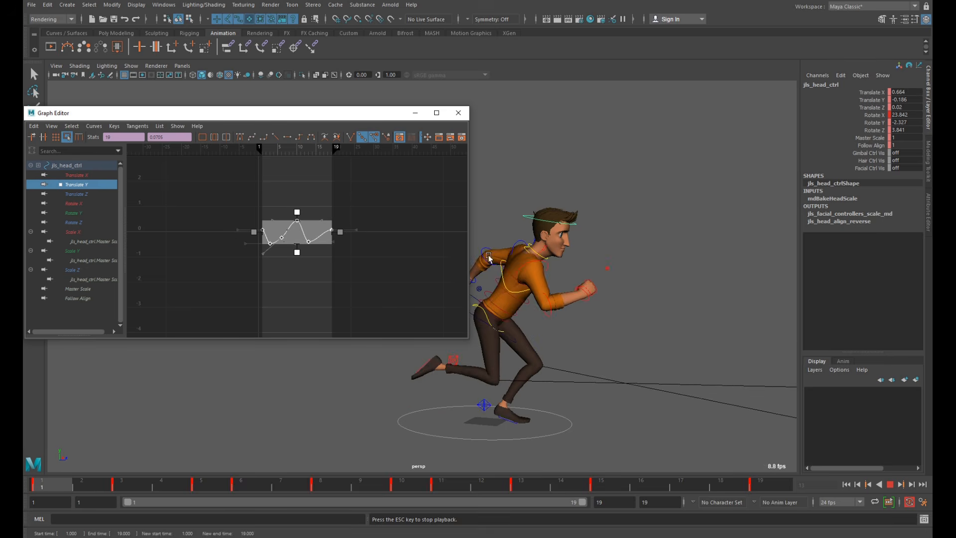
{"action": "left_click_drag", "start_coordinate": [517, 184], "coordinate": [547, 217]}
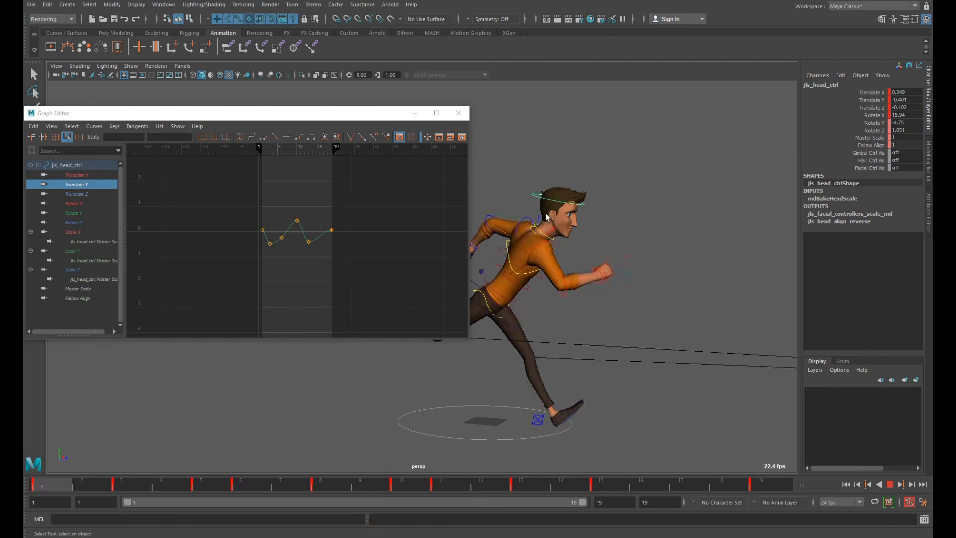
Step: Compress all keys of the head's Rotate X curve vertically to about 12 to 19, and close the Graph Editor
{"action": "left_click", "coordinate": [83, 203]}
{"action": "left_click_drag", "start_coordinate": [208, 175], "coordinate": [390, 320]}
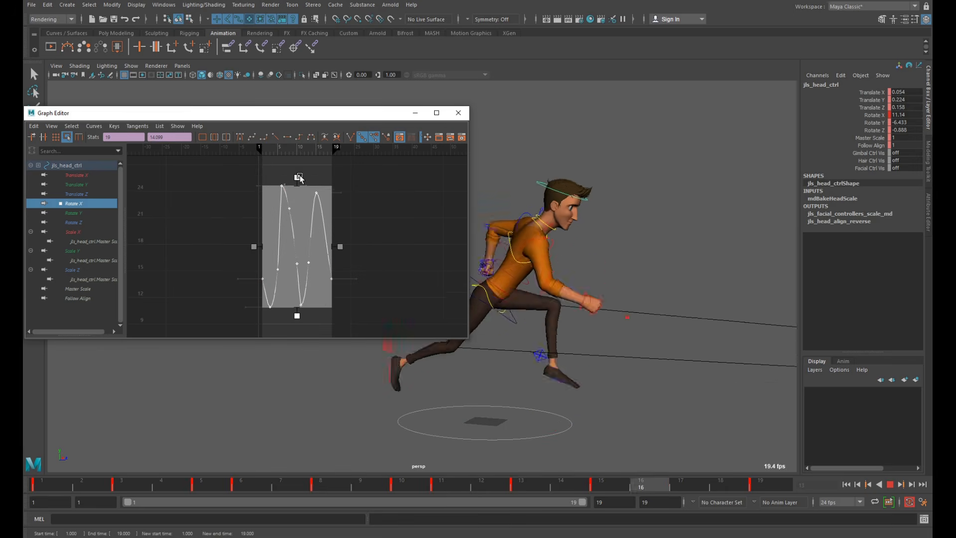
{"action": "left_click_drag", "start_coordinate": [299, 177], "coordinate": [297, 208]}
{"action": "left_click_drag", "start_coordinate": [297, 316], "coordinate": [296, 295]}
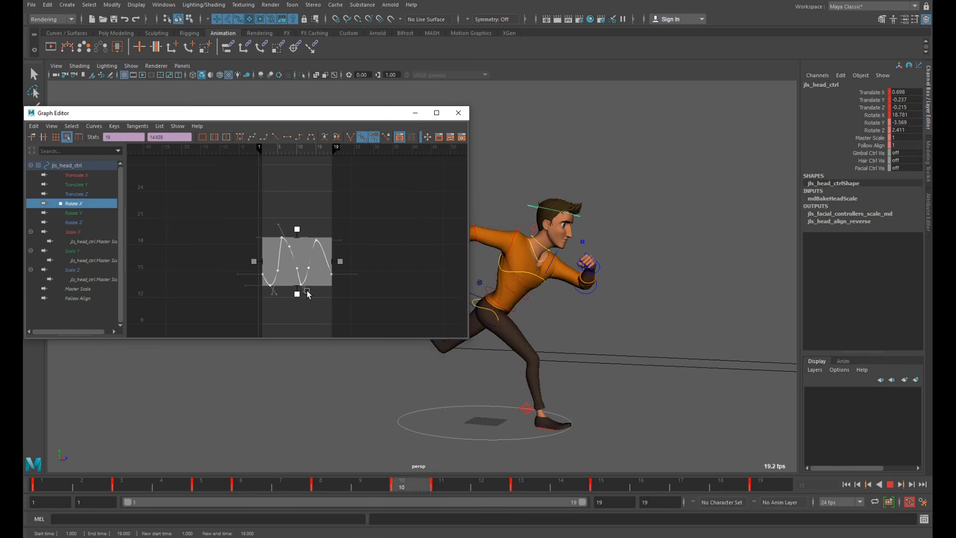
{"action": "left_click_drag", "start_coordinate": [297, 294], "coordinate": [297, 303]}
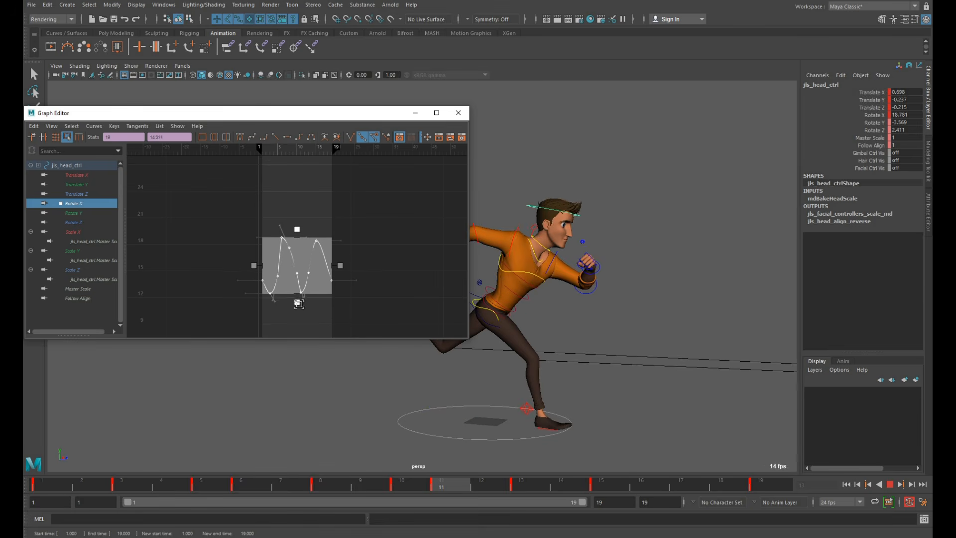
{"action": "left_click_drag", "start_coordinate": [296, 232], "coordinate": [297, 225]}
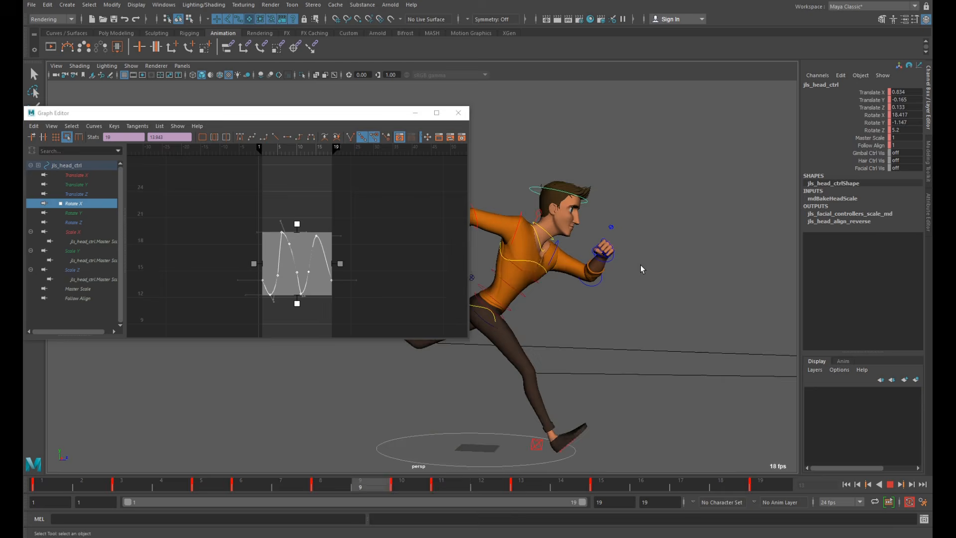
{"action": "left_click", "coordinate": [459, 113]}
{"action": "left_click_drag", "start_coordinate": [570, 335], "coordinate": [487, 314], "text": "alt"}
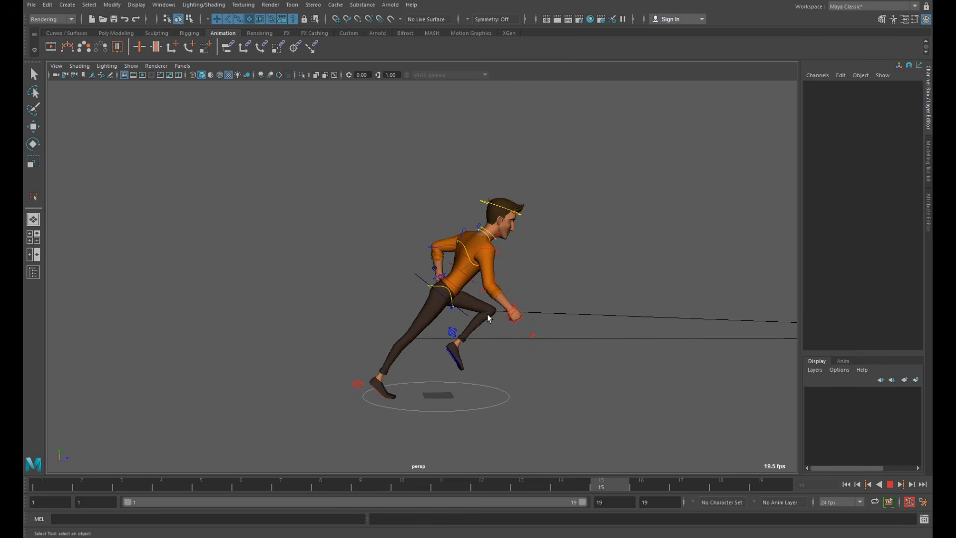